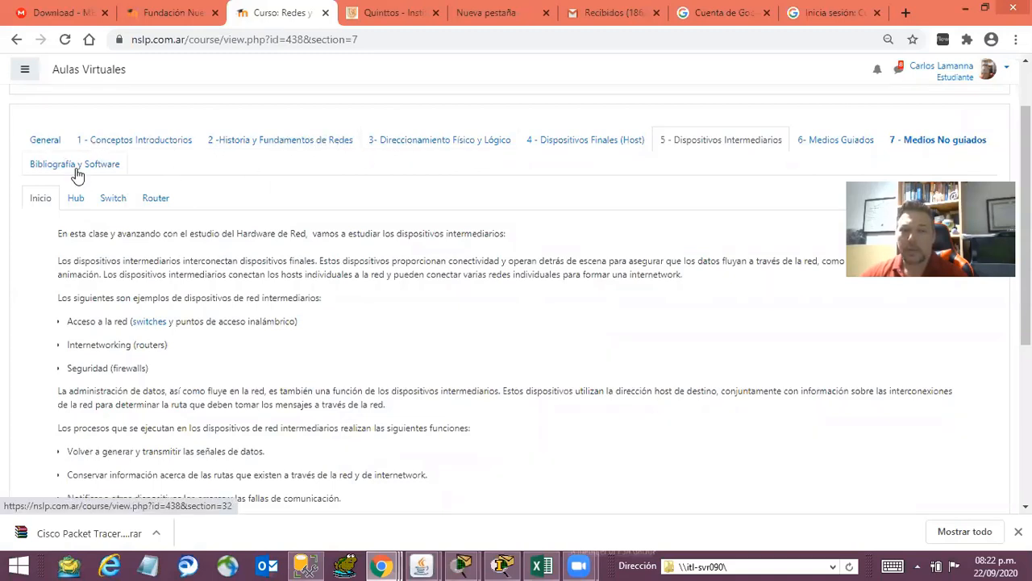
- Show the course's Bibliografía y Software section and switch to the Ejercicio 1 Dispositivos Intermedios topology in Cisco Packet Tracer
left_click(117, 172)
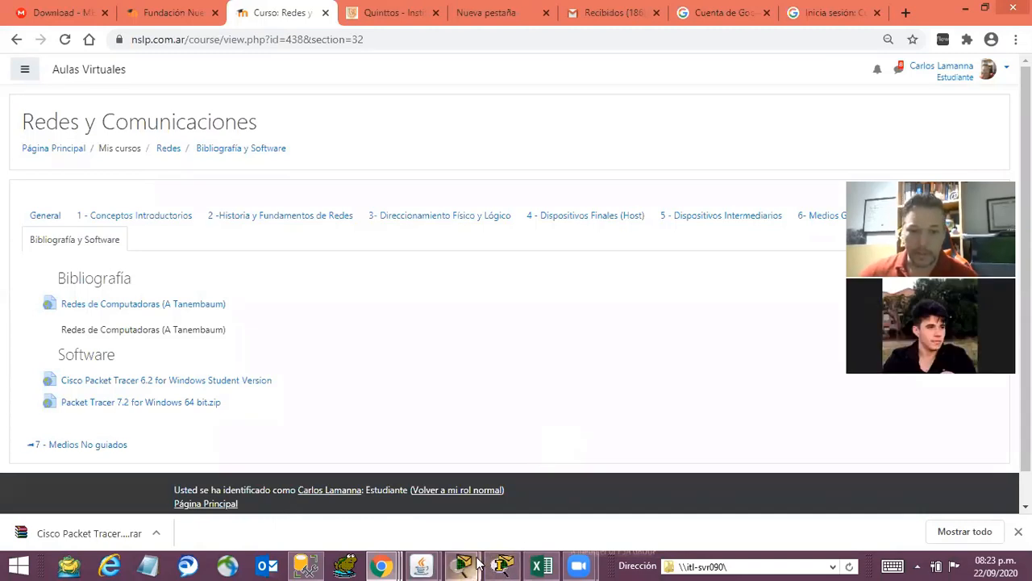
mouse_move(475, 565)
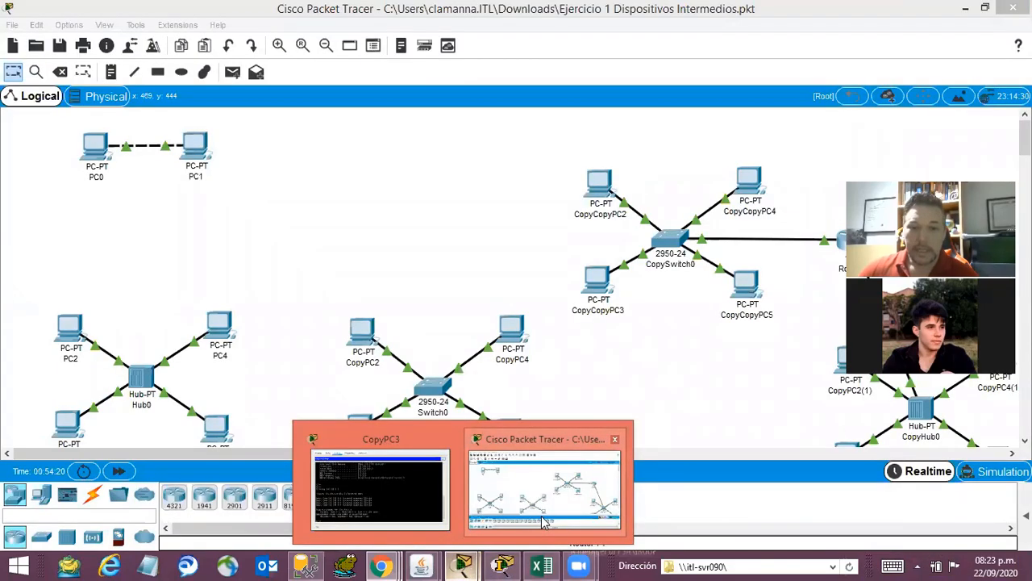
left_click(544, 521)
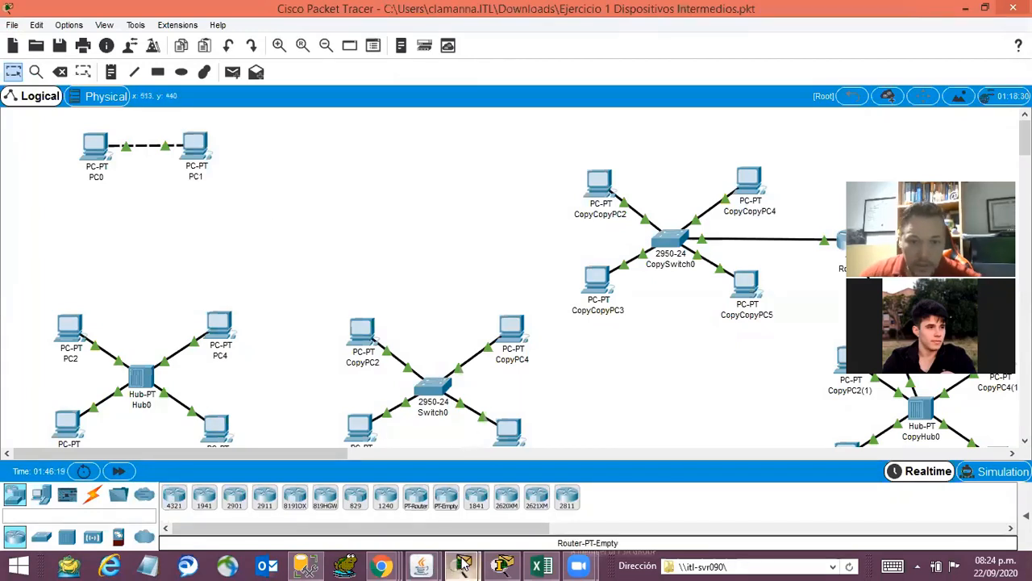
mouse_move(464, 564)
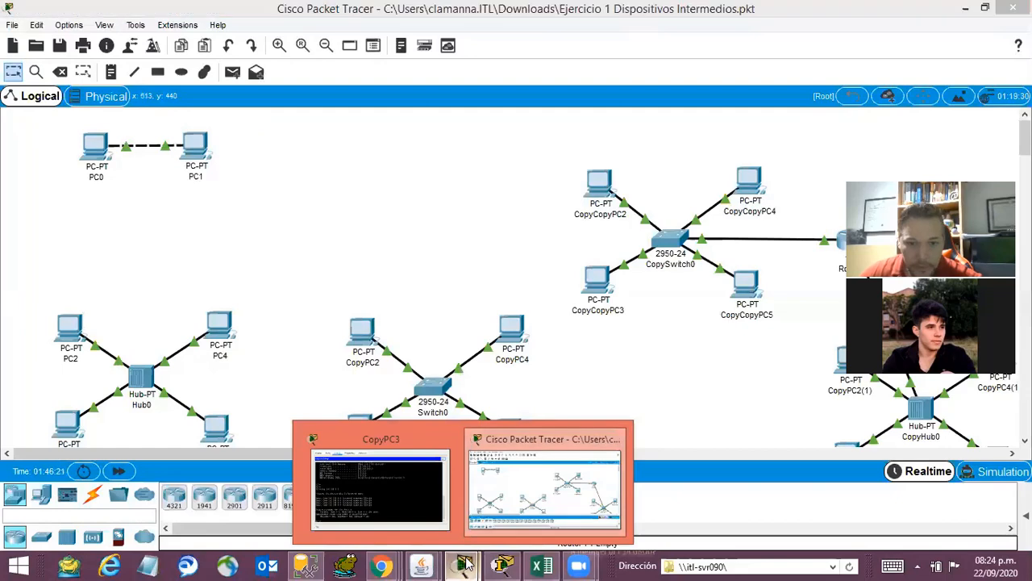
left_click(503, 528)
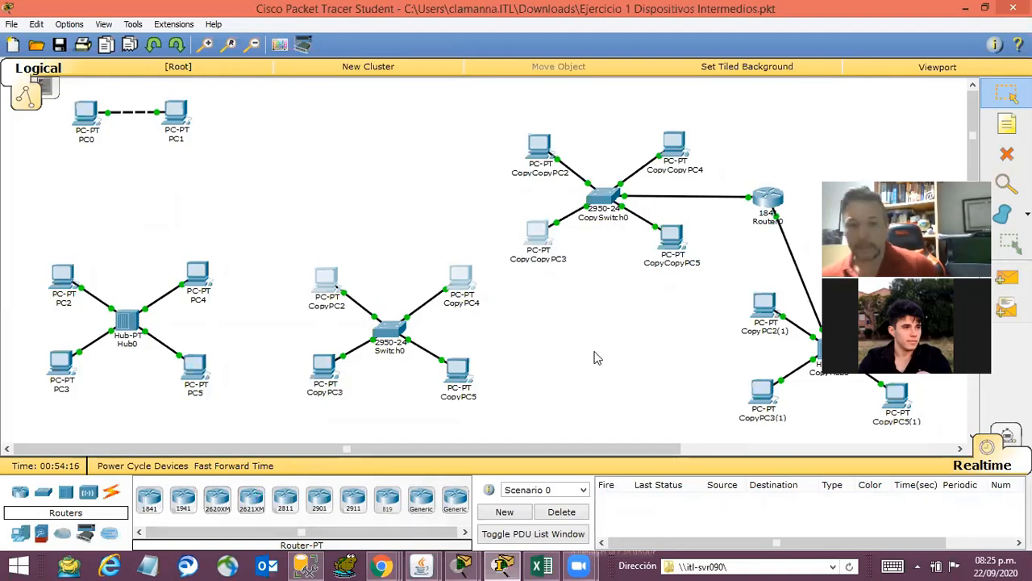
- Return to the Redes y Comunicaciones course in Chrome and review the videos in section 6- Medios Guiados
left_click(382, 565)
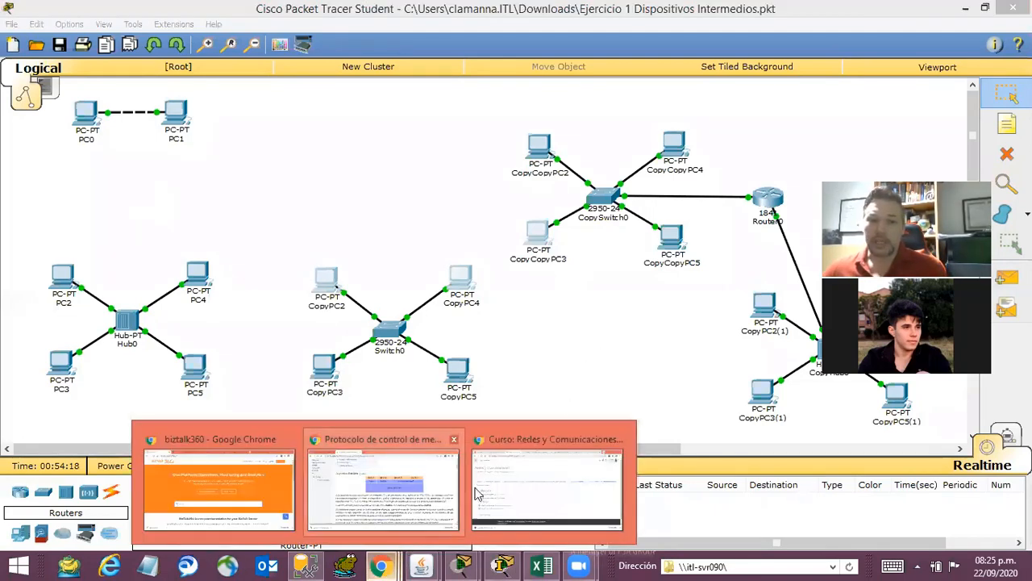
left_click(532, 480)
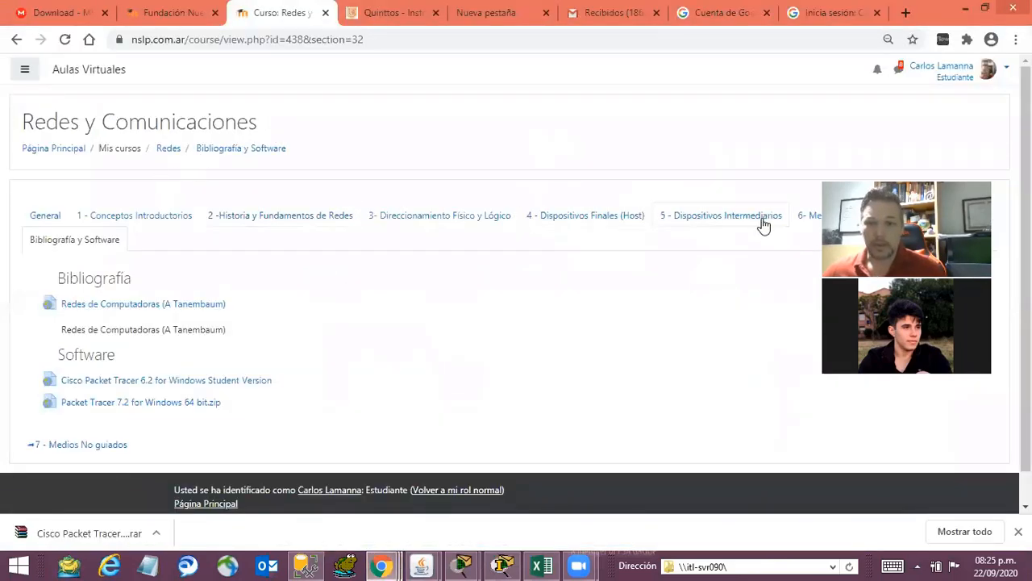
left_click(807, 218)
left_click(732, 218)
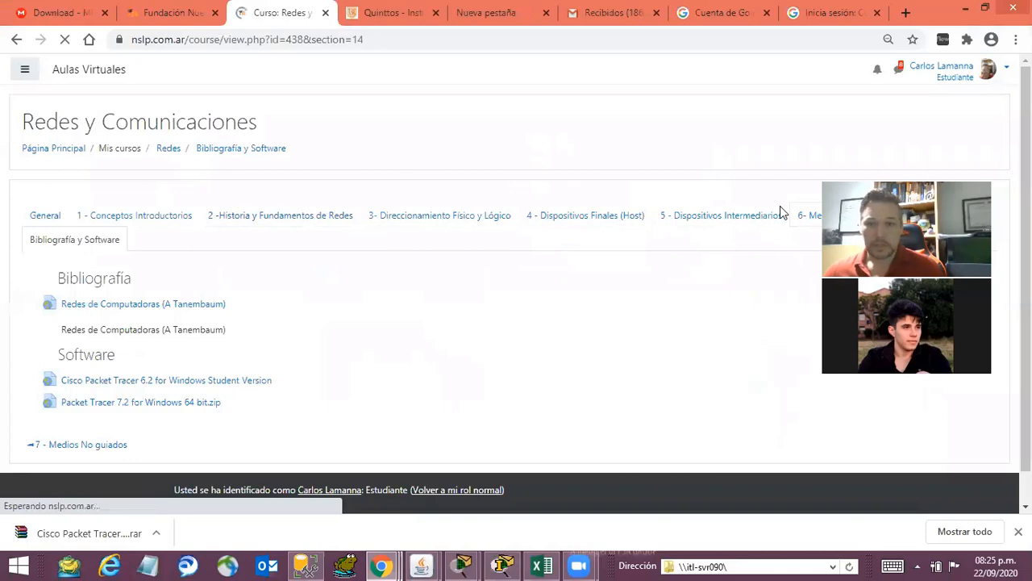
scroll(473, 272, "down", 5)
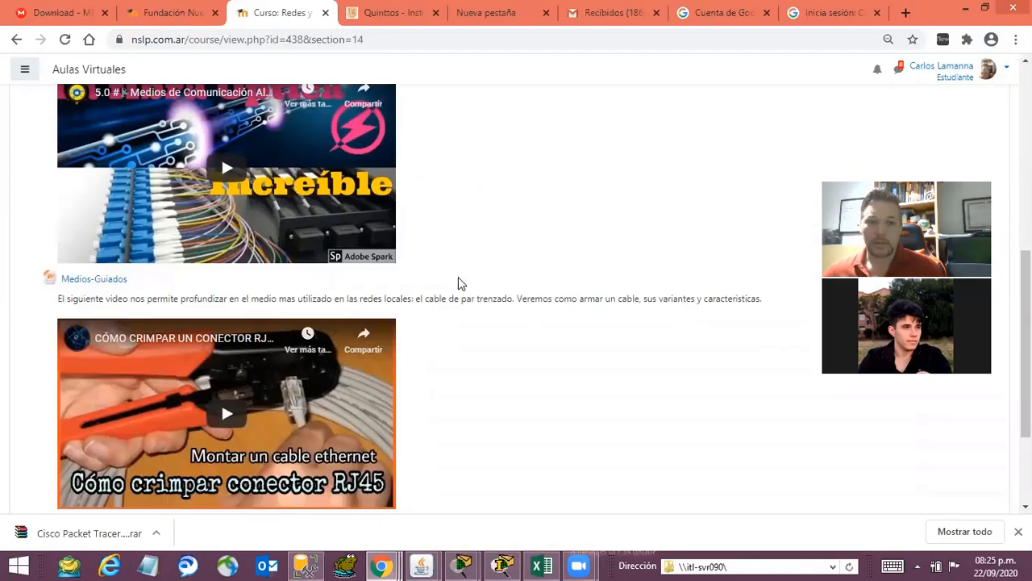
scroll(457, 283, "up", 2)
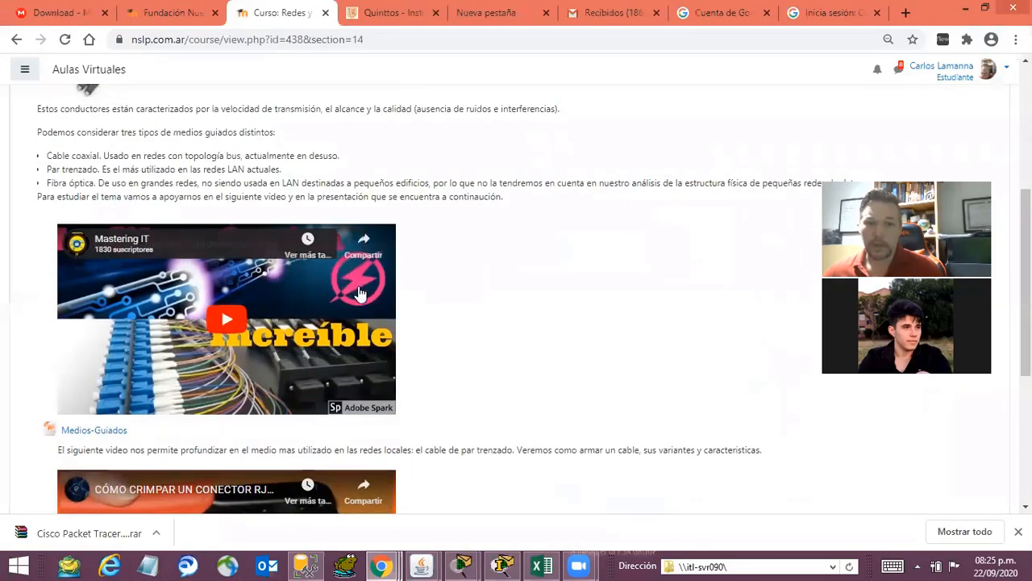
scroll(297, 352, "down", 3)
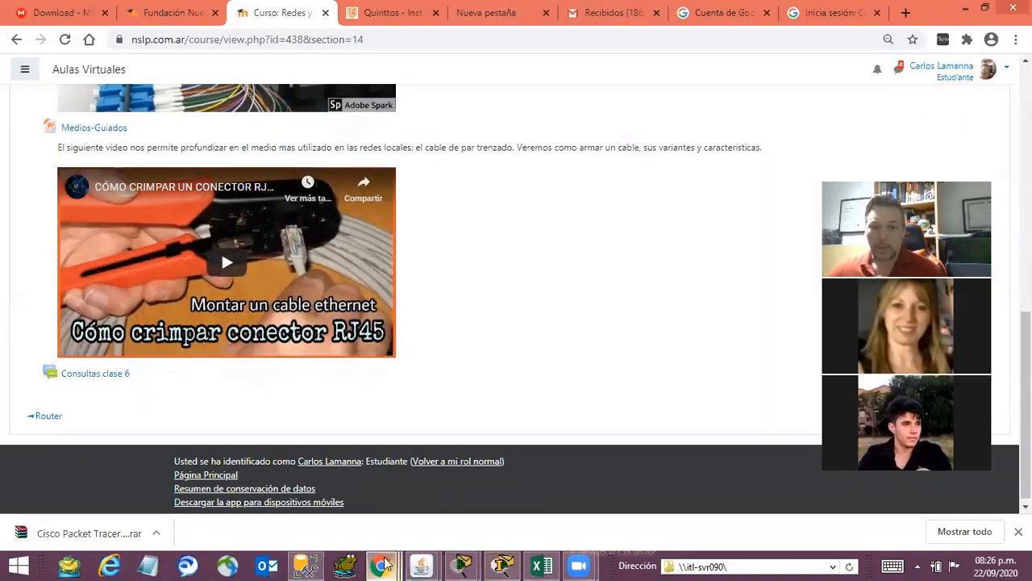
- Switch to Cisco Packet Tracer Student and look through its hub, wireless device and connection categories
mouse_move(466, 562)
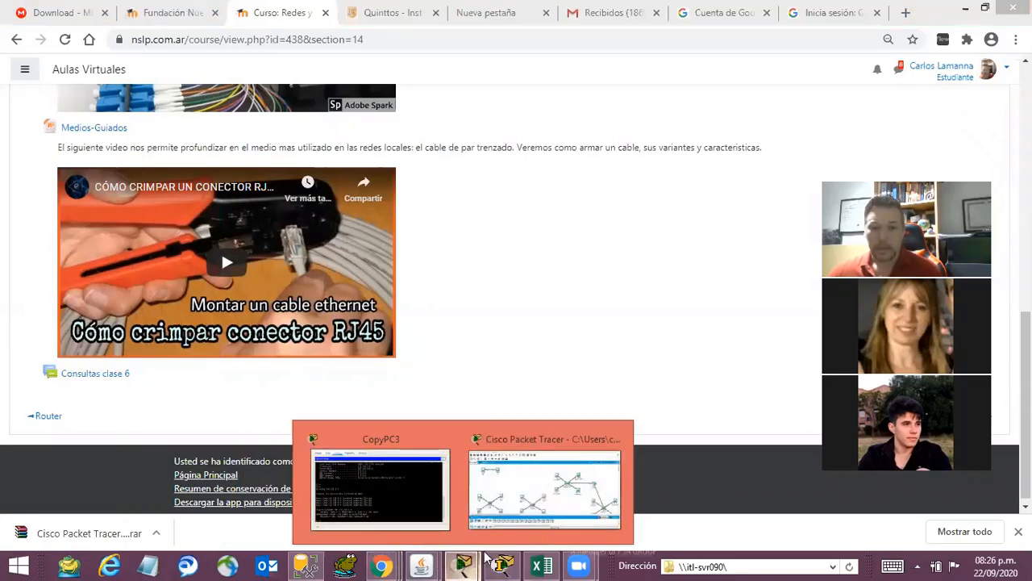
left_click(539, 488)
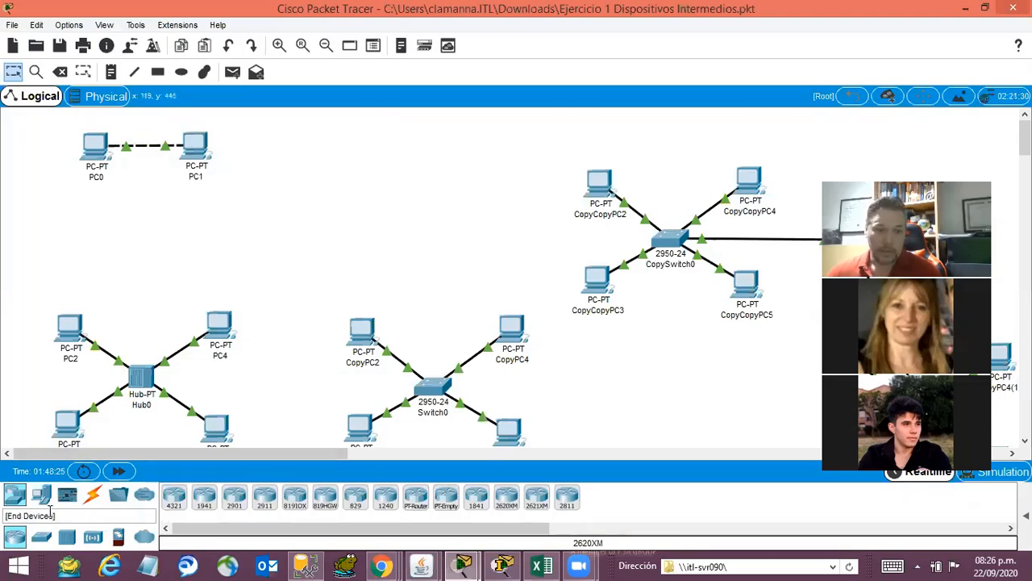
left_click(503, 565)
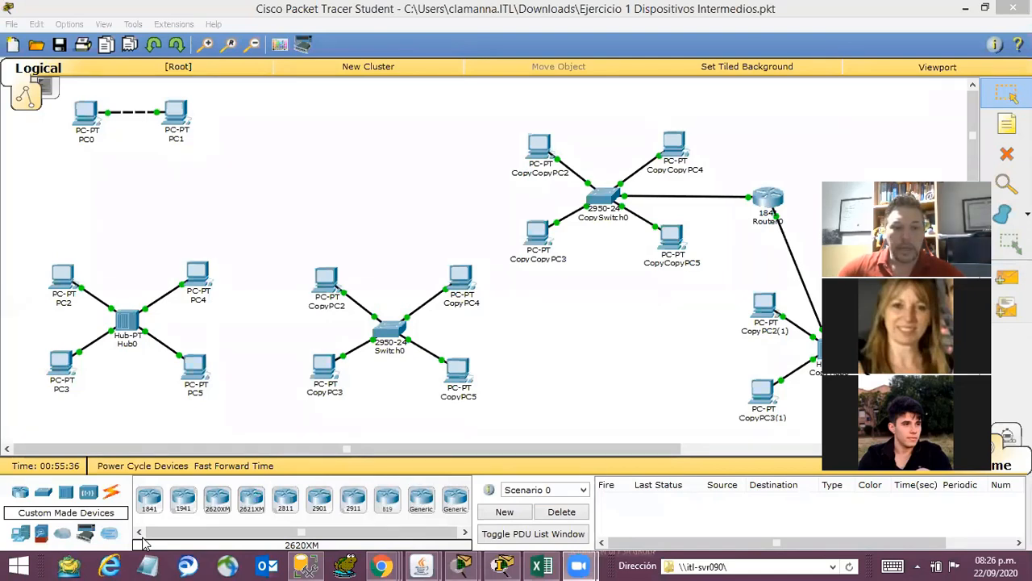
left_click(45, 497)
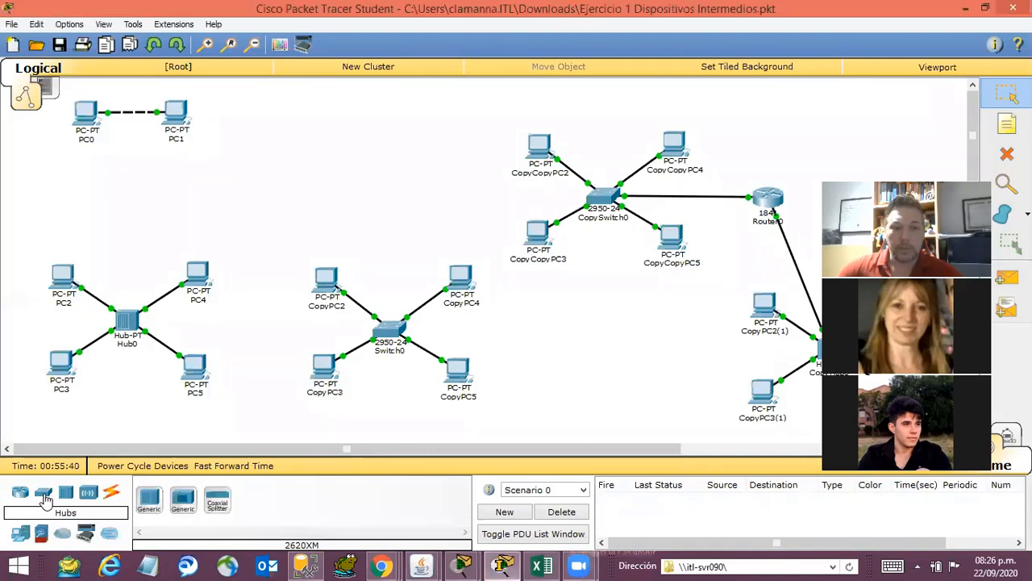
left_click(46, 497)
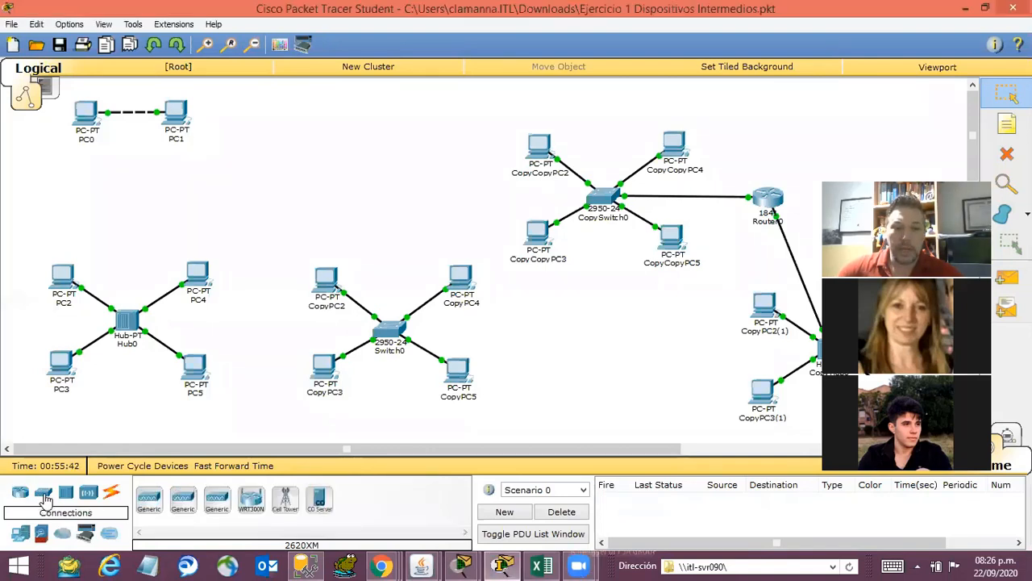
left_click(45, 497)
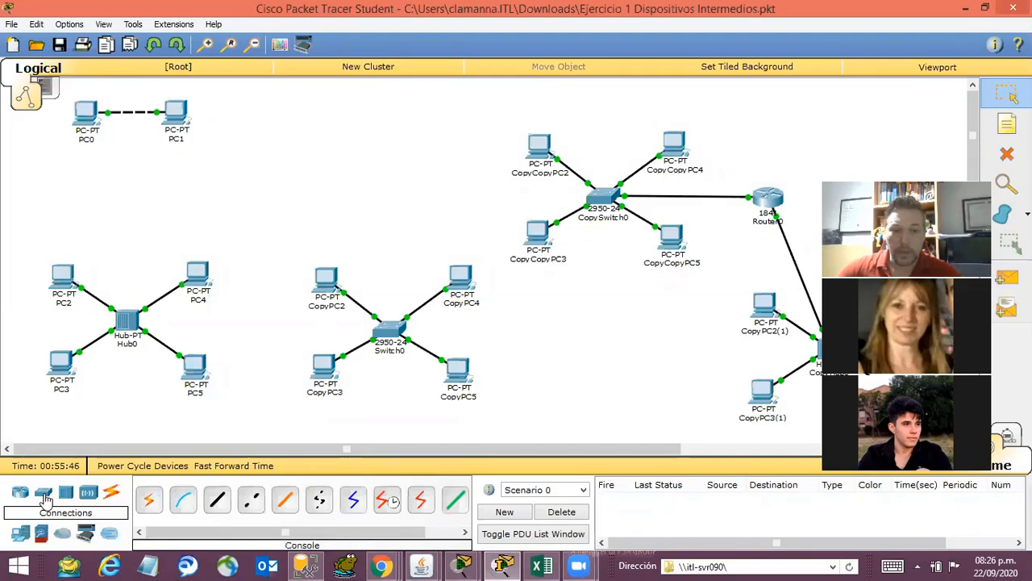
- Place two generic PCs from the end devices side by side below PC0 and PC1
left_click(23, 537)
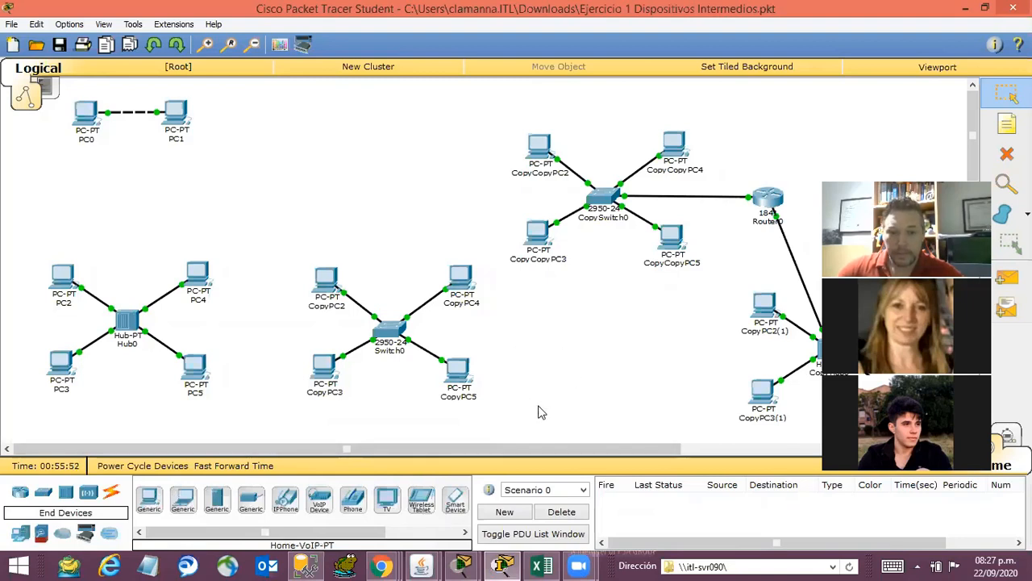
scroll(516, 417, "down", 2)
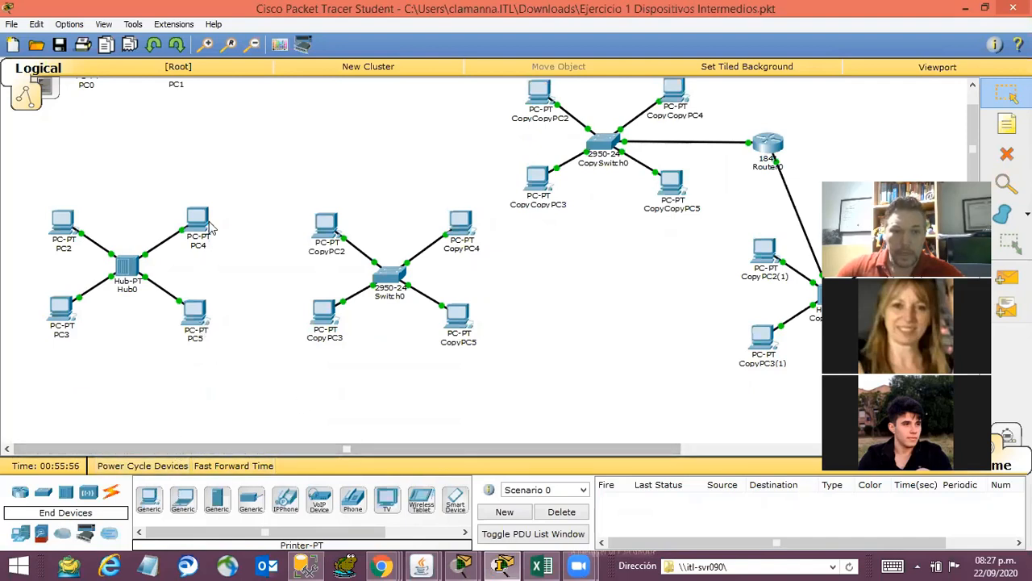
scroll(250, 201, "up", 2)
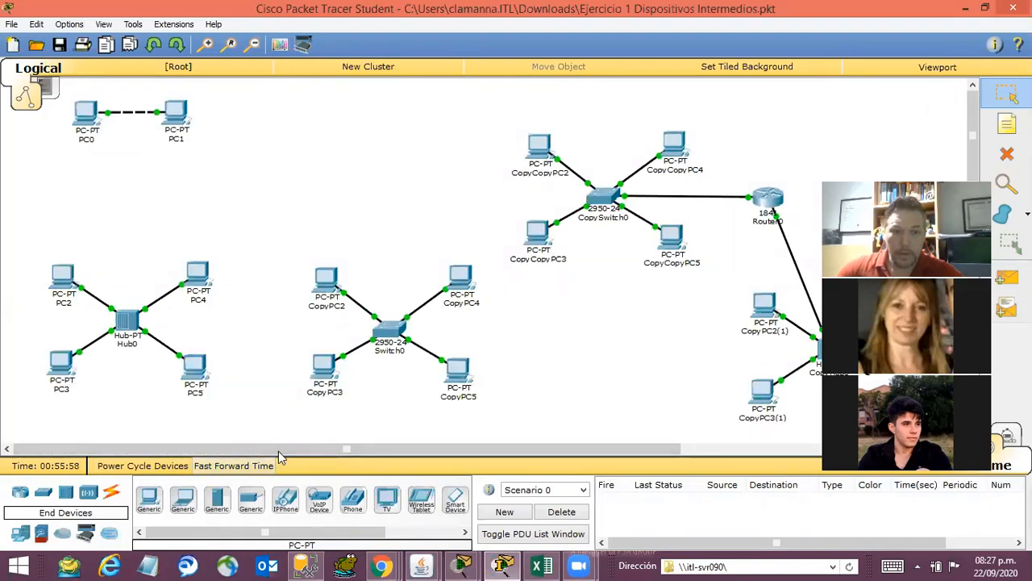
left_click_drag(148, 500, 79, 178)
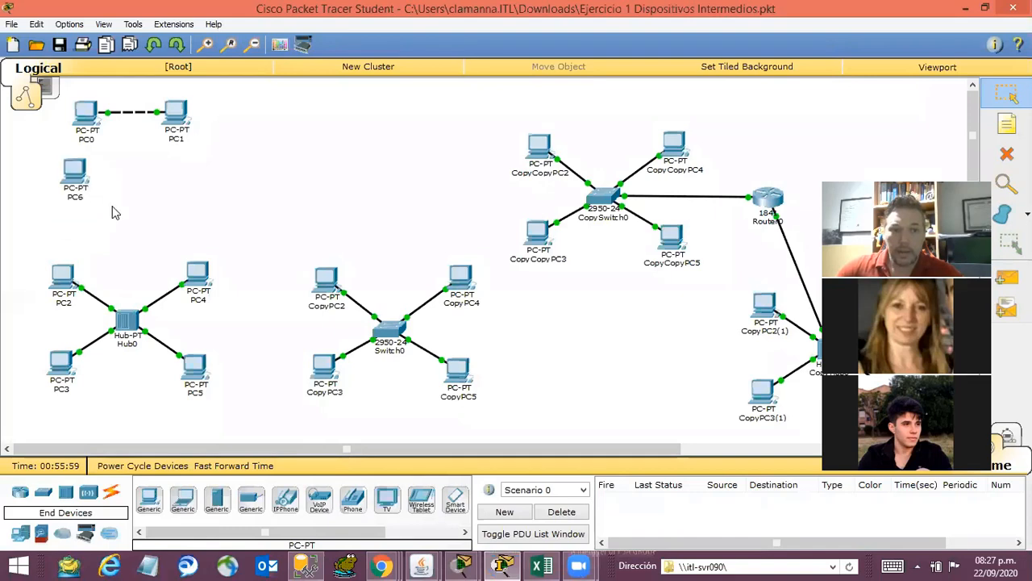
left_click_drag(150, 499, 180, 176)
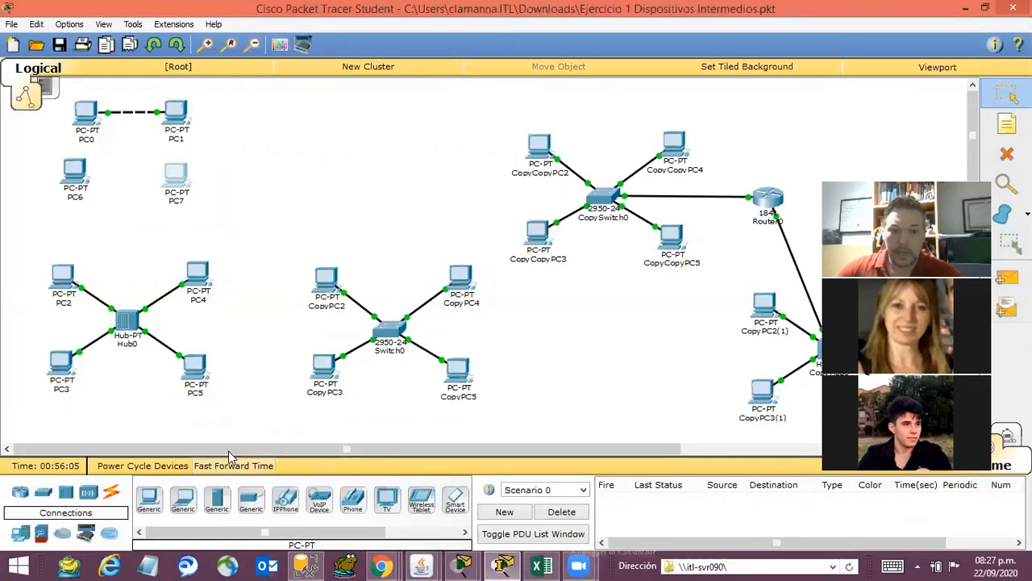
- Connect PC6 to PC7 with a Copper Cross-Over cable through both FastEthernet0 ports and level PC6 with PC7
left_click(111, 491)
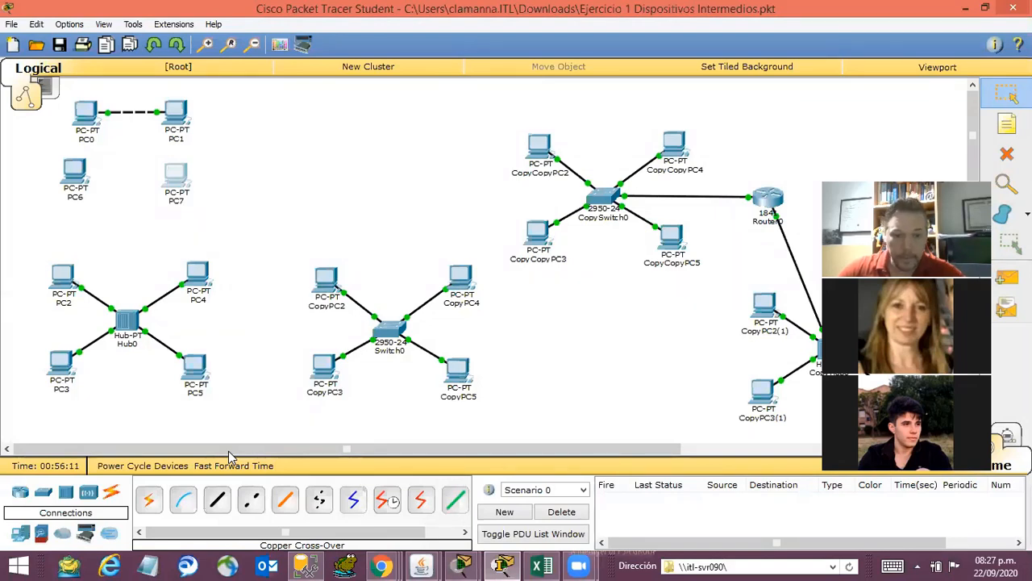
left_click(250, 500)
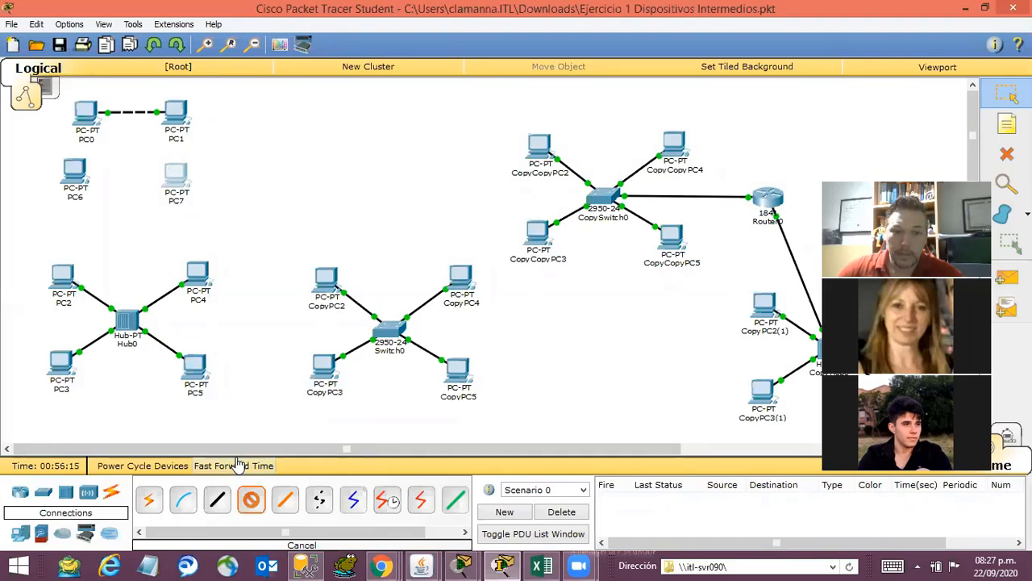
left_click(75, 177)
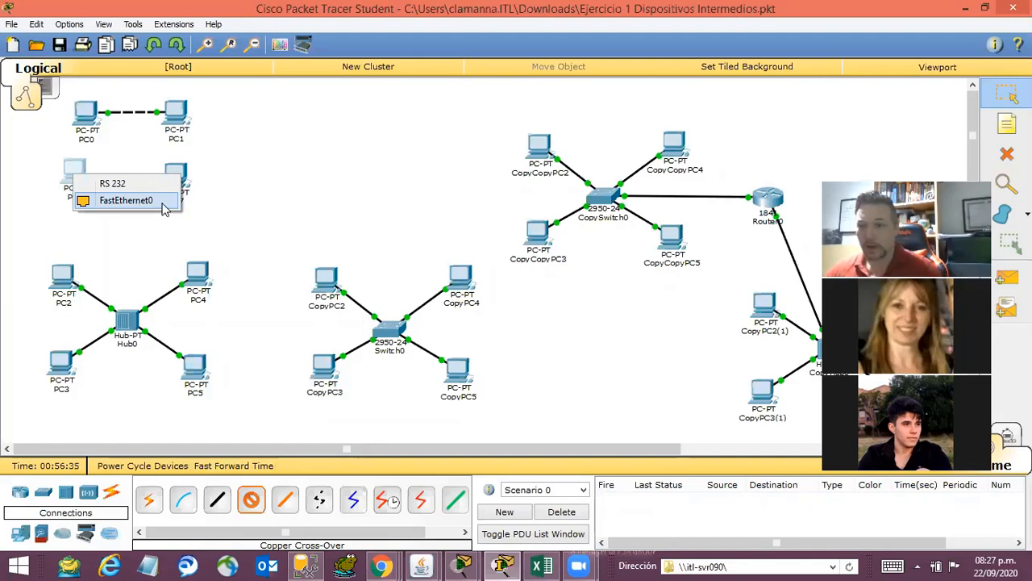
left_click(164, 207)
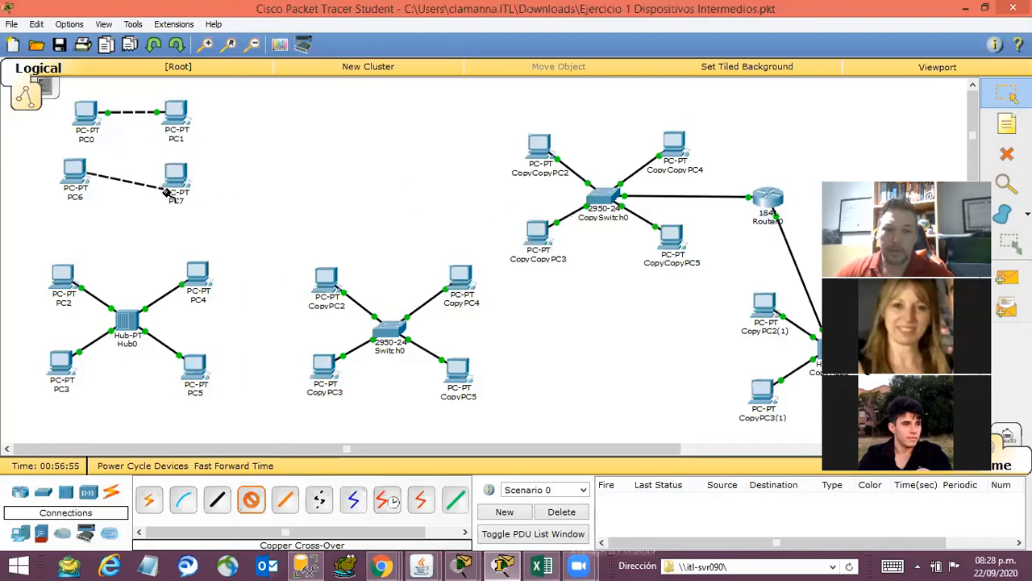
left_click(177, 178)
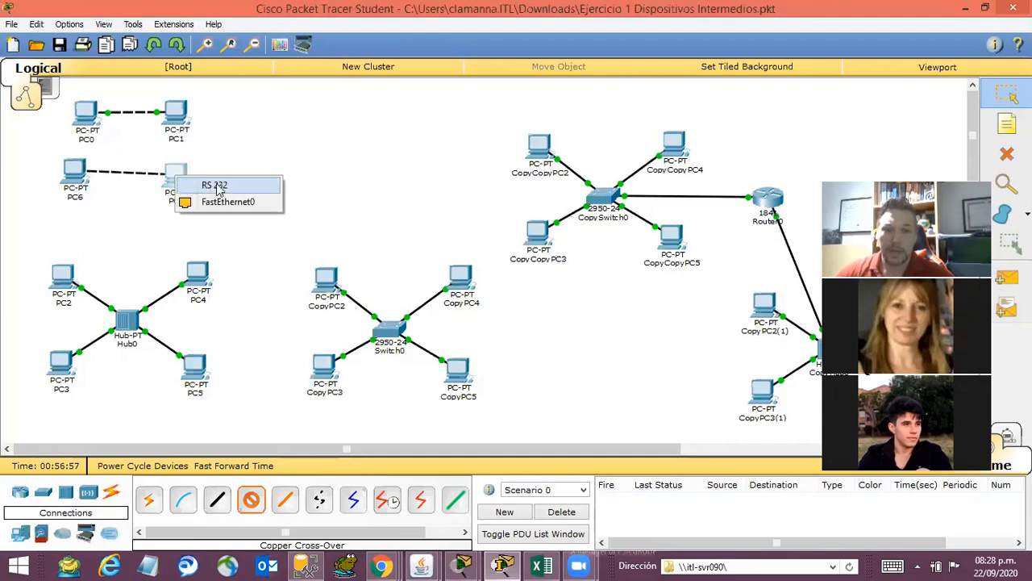
left_click(240, 206)
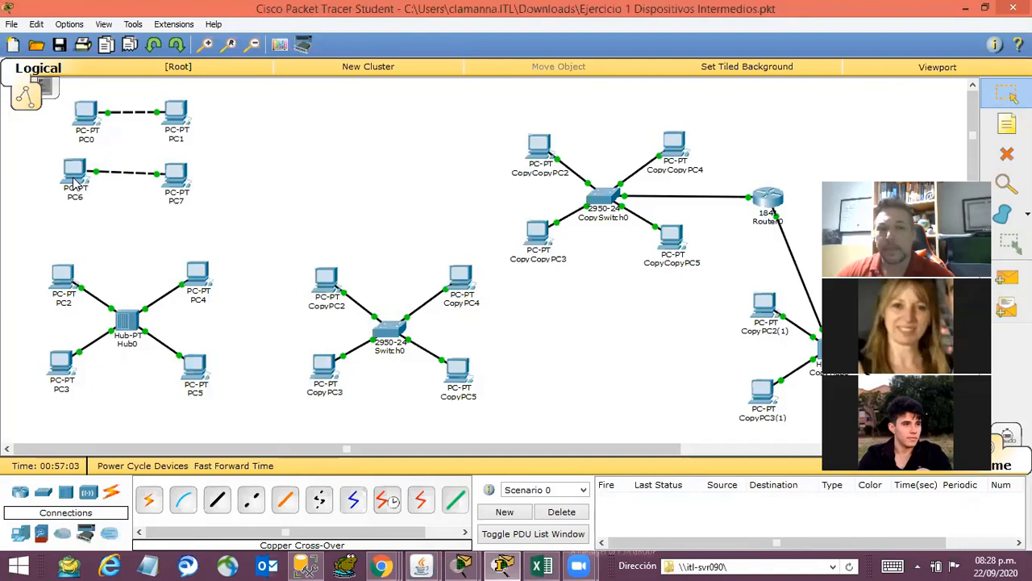
left_click_drag(72, 184, 75, 189)
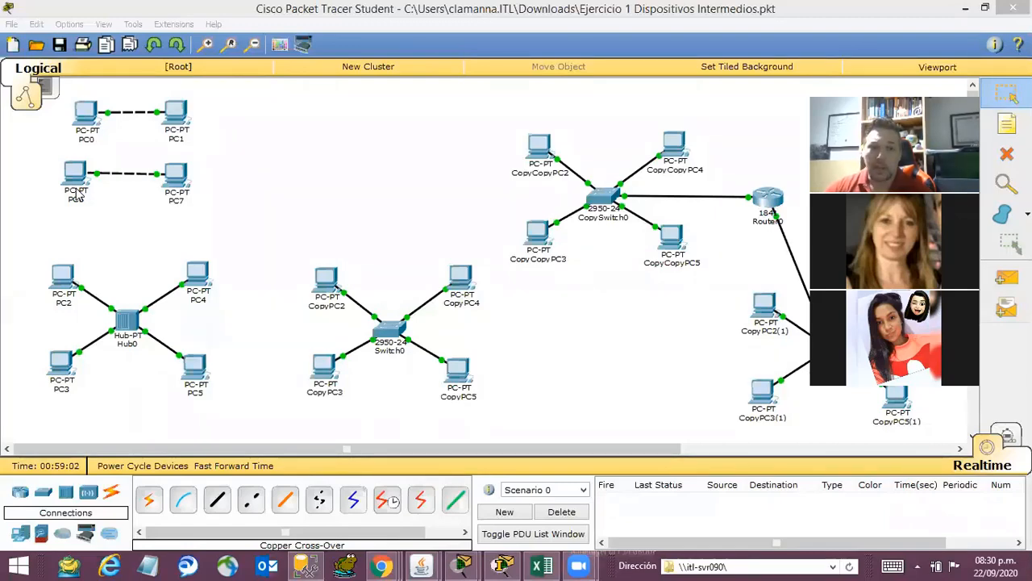
- Open the IP Configuration of PC6 from its desktop utilities
left_click(77, 193)
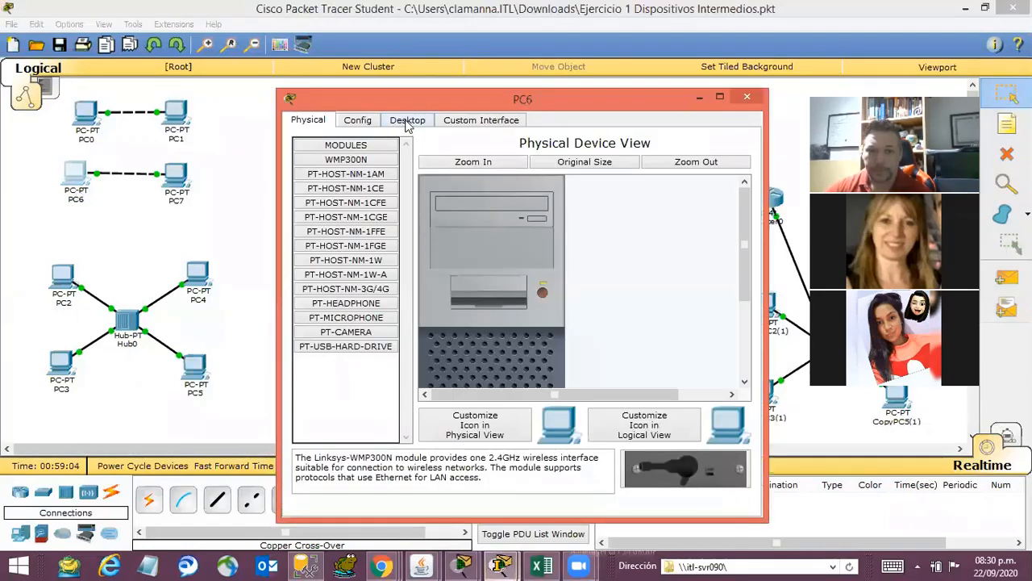
left_click(407, 121)
left_click(747, 96)
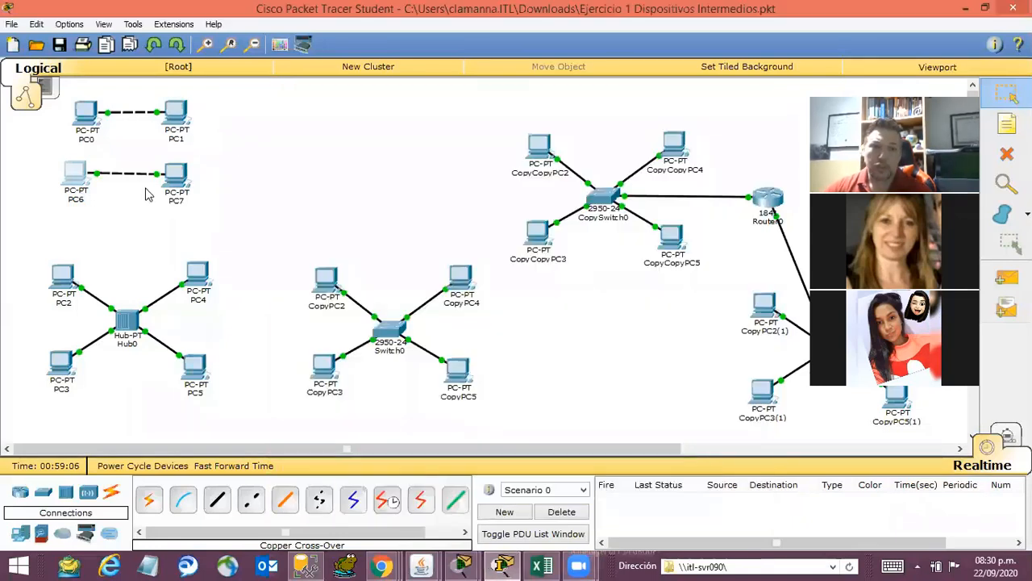
left_click(86, 190)
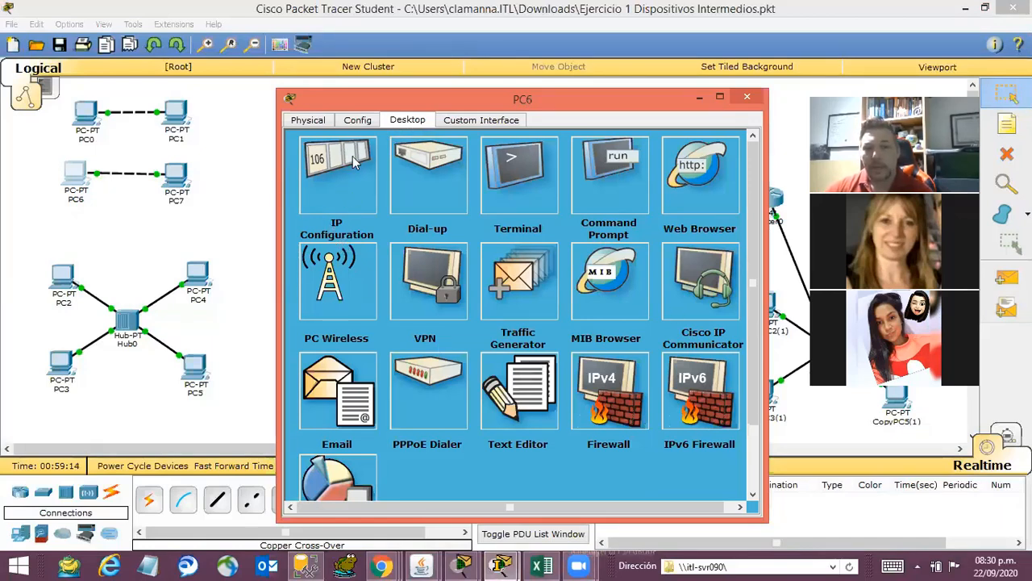
left_click(351, 189)
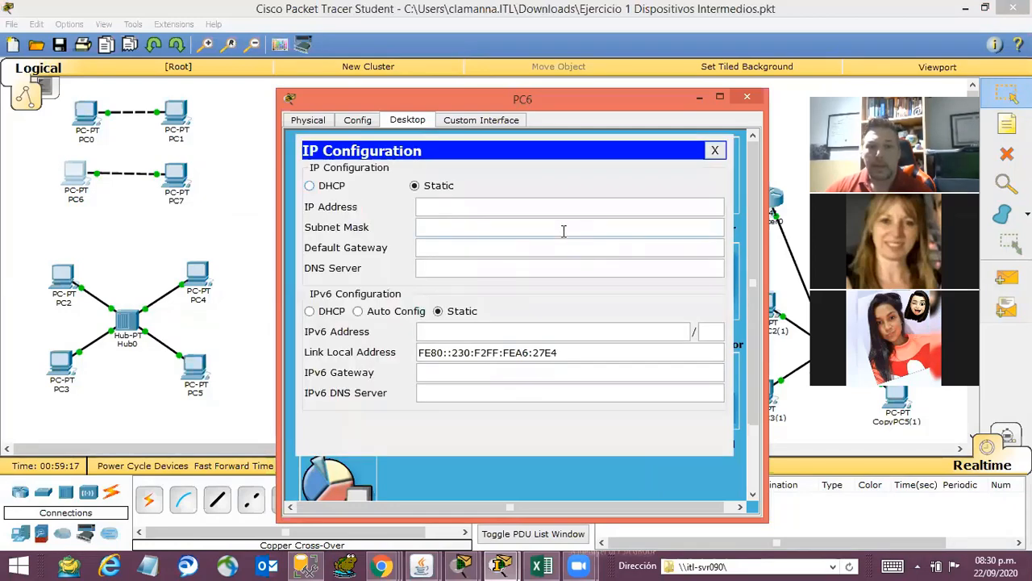
left_click(517, 231)
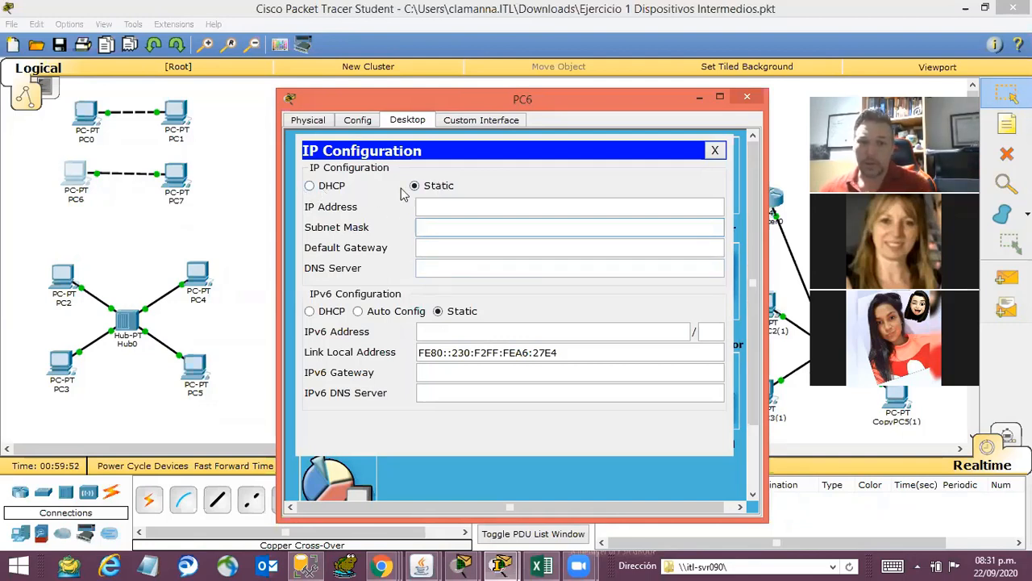
- Set PC6's static IP address to 192.168.0.10
left_click(443, 206)
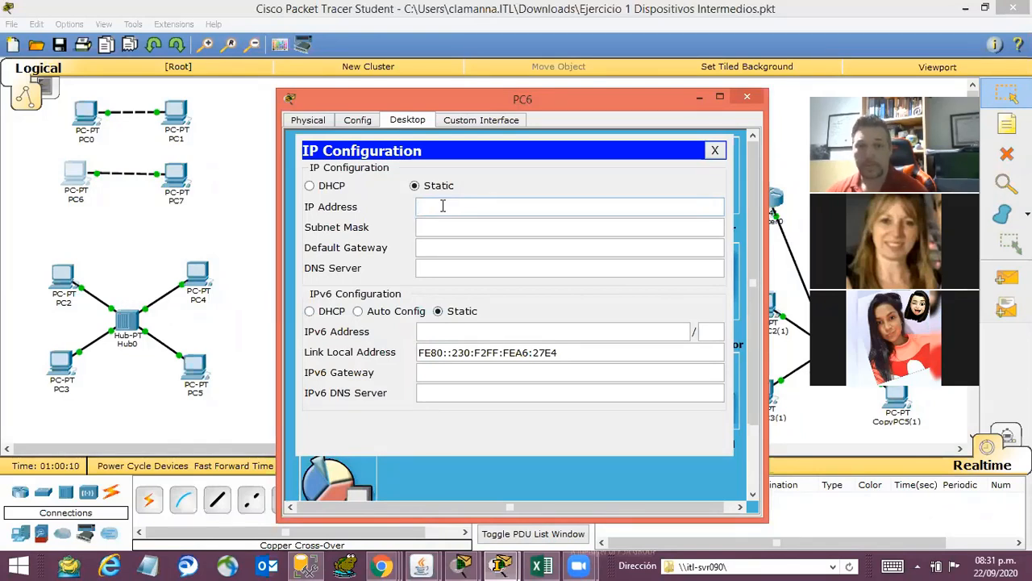
type("19")
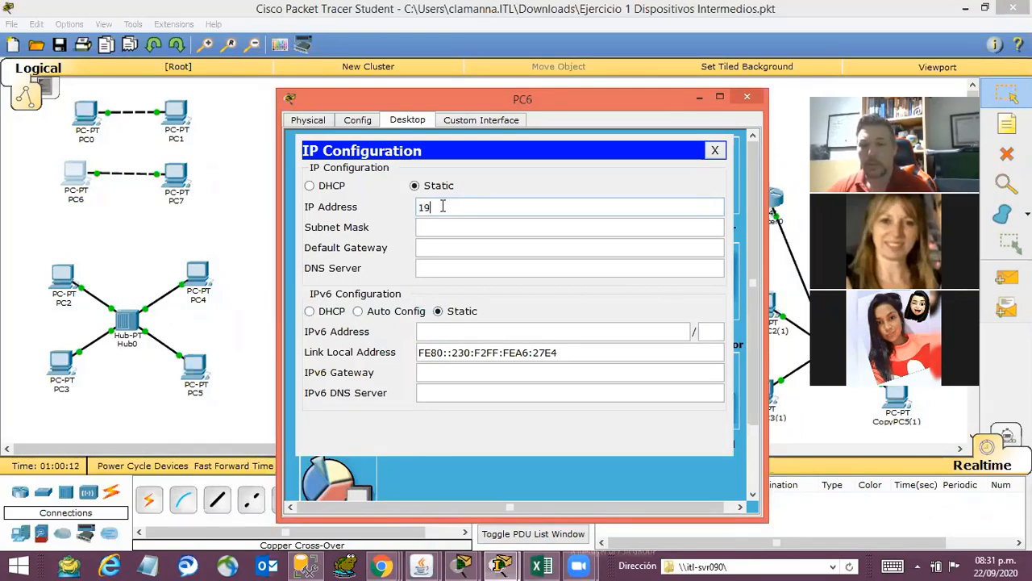
type("2.16")
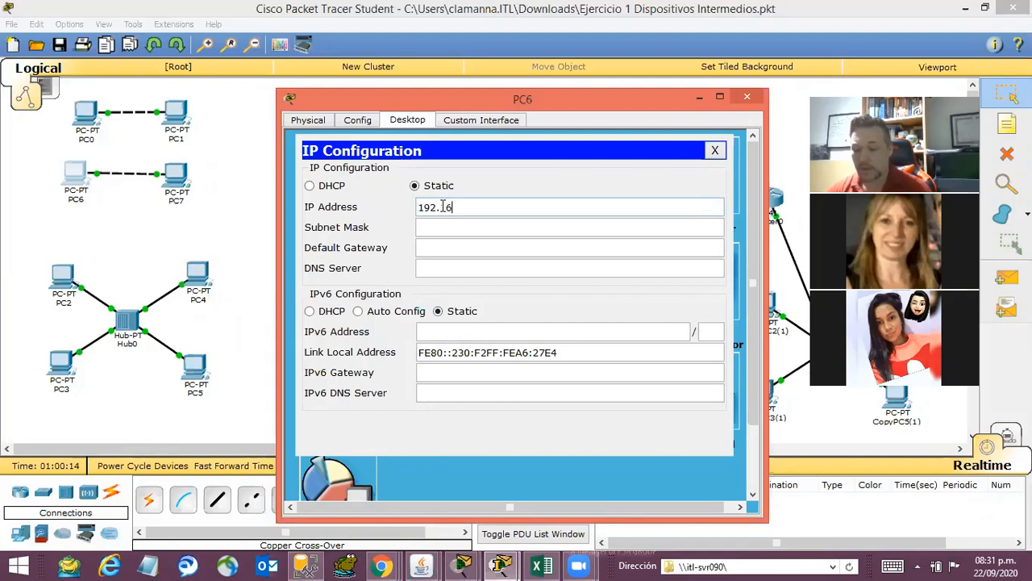
type("8.0.")
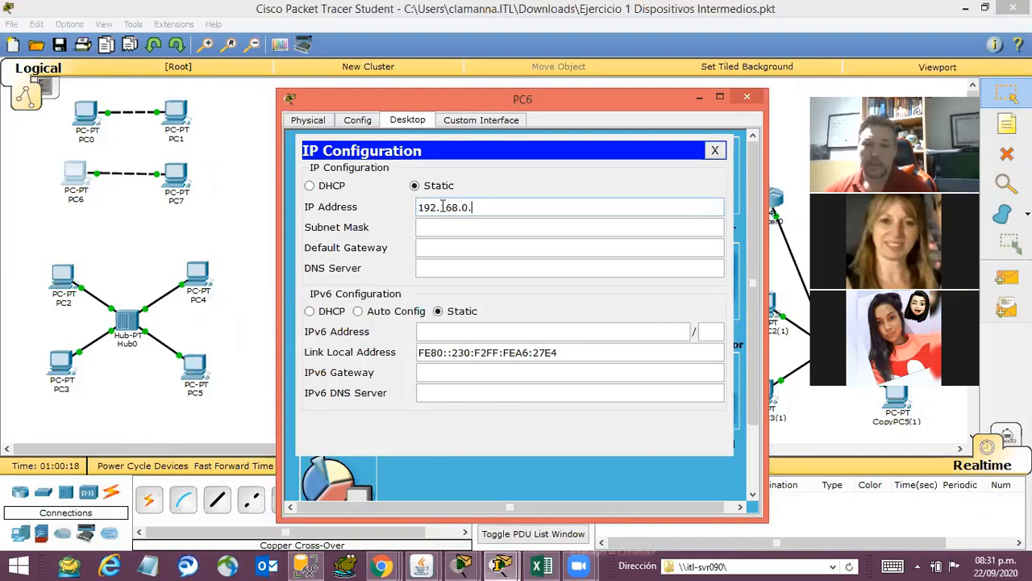
left_click_drag(526, 209, 334, 208)
left_click(503, 209)
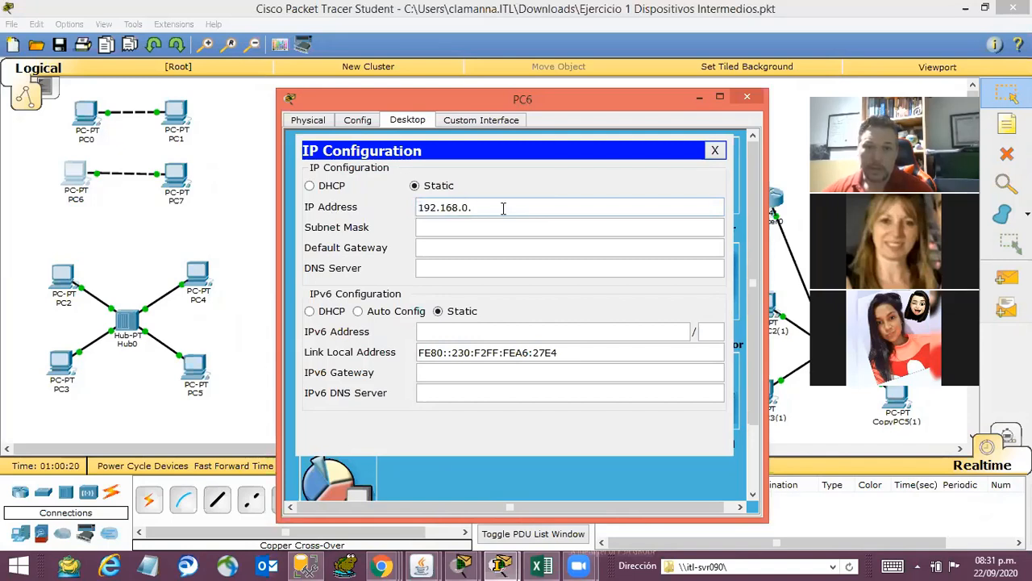
type("0")
left_click_drag(533, 207, 338, 200)
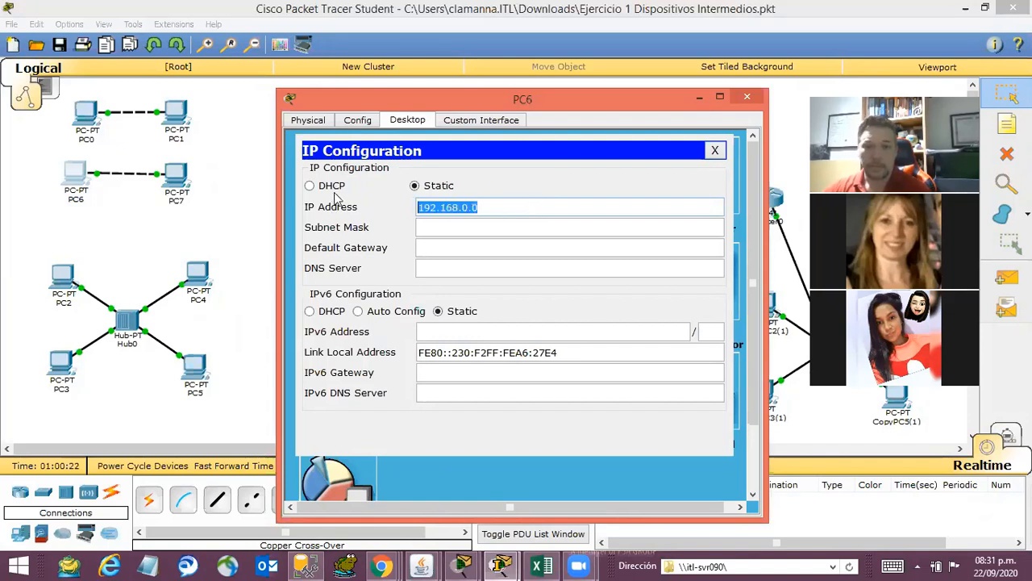
left_click(543, 208)
key("BackSpace")
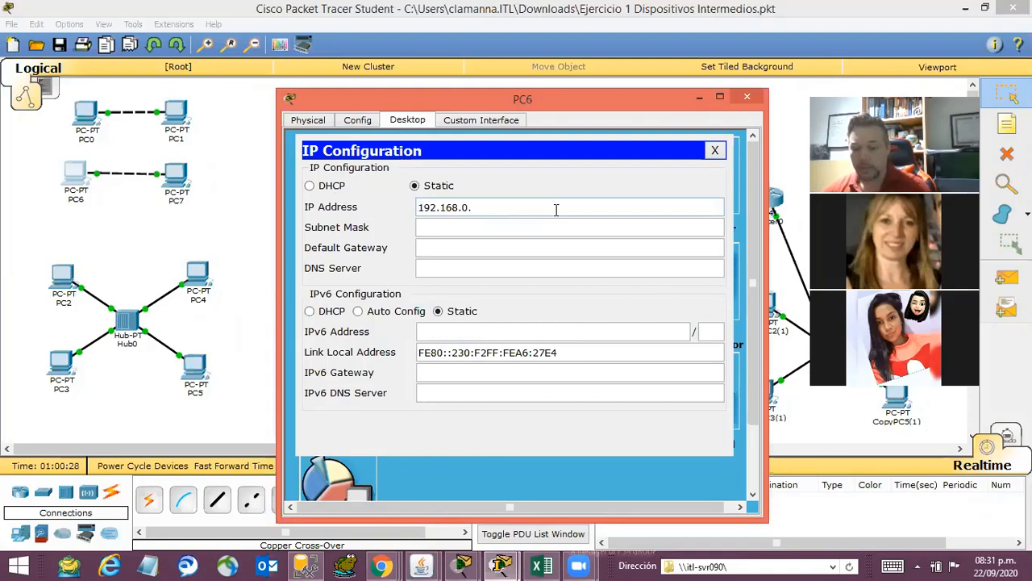
type("10")
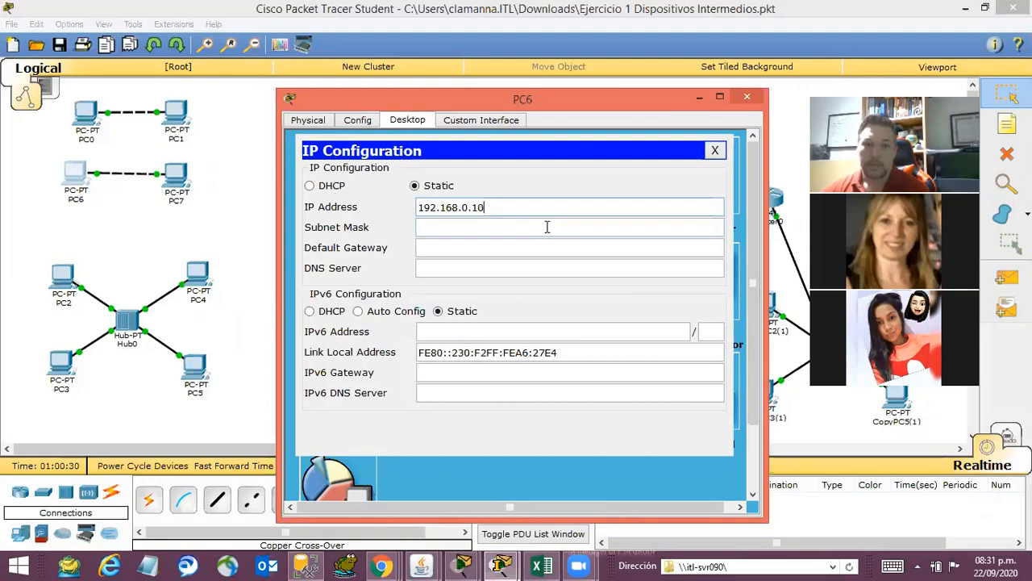
- Fill in the default subnet mask 255.255.255.0 for PC6 and close its configuration
left_click(547, 227)
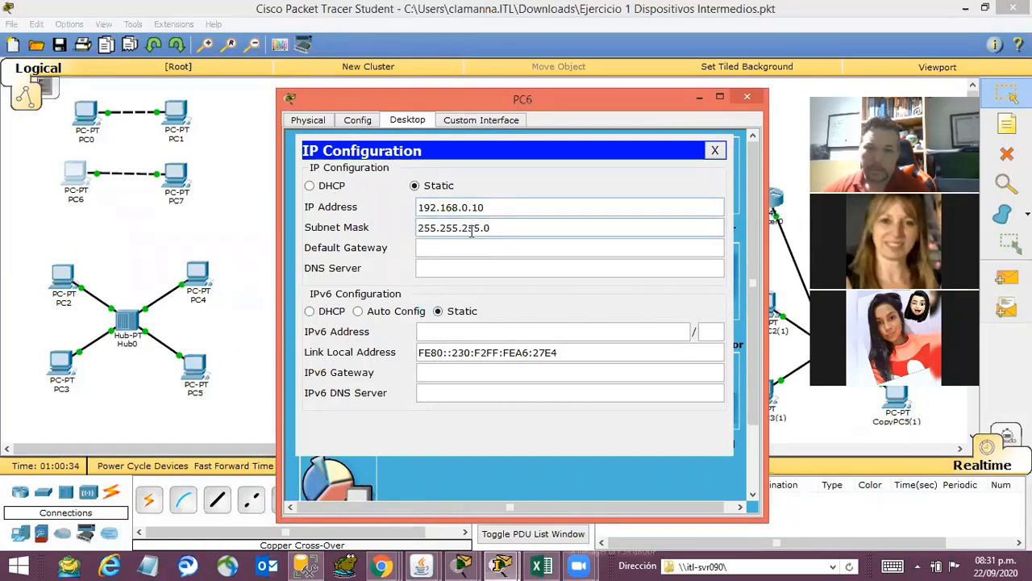
left_click_drag(484, 229, 406, 228)
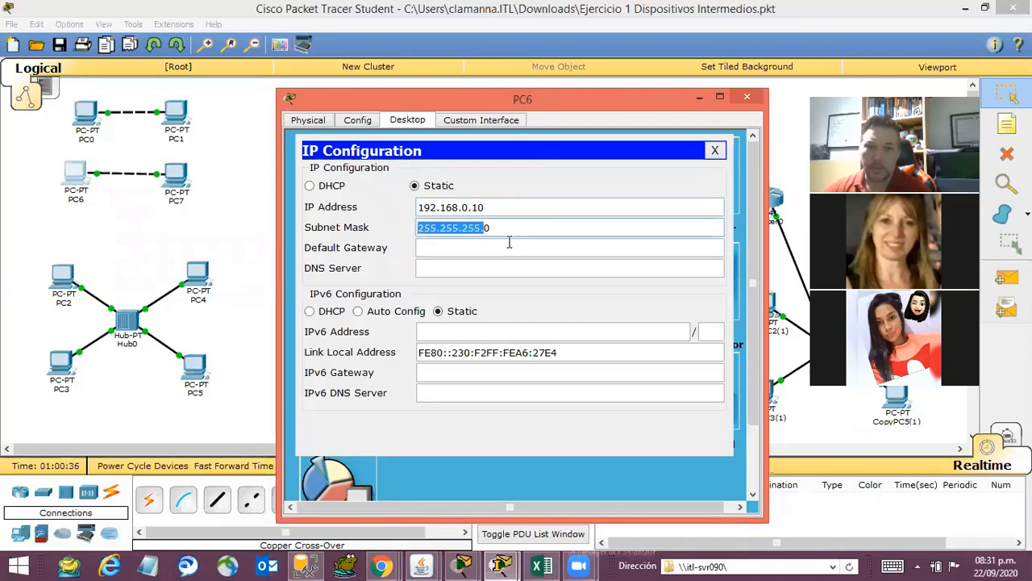
left_click_drag(474, 207, 554, 223)
left_click(530, 229)
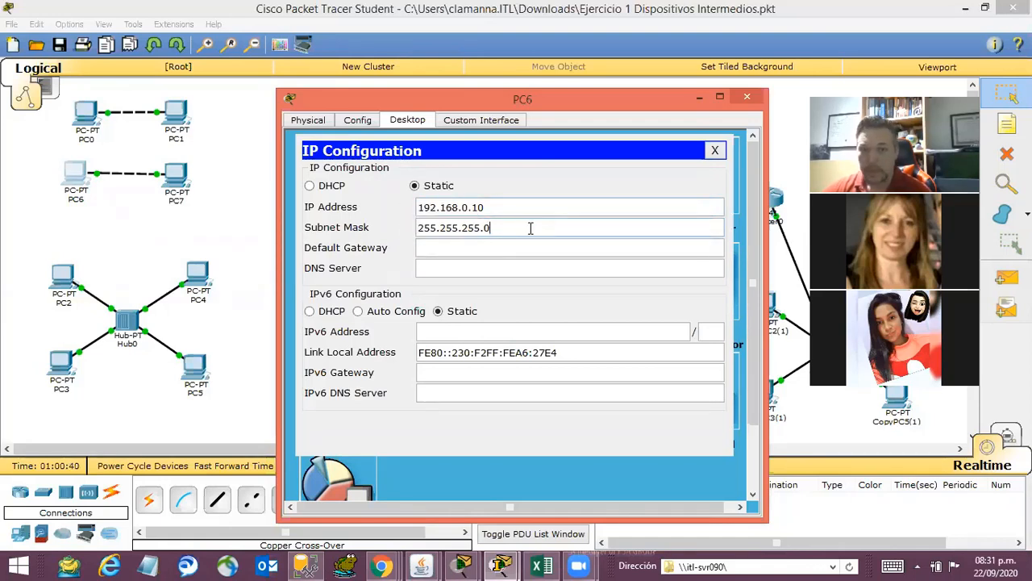
double_click(494, 207)
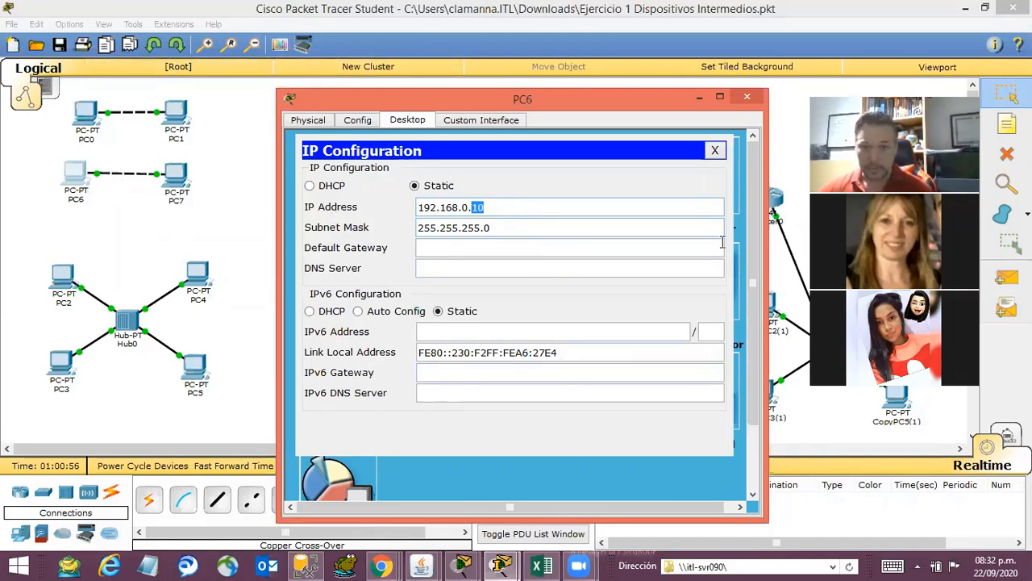
left_click(715, 151)
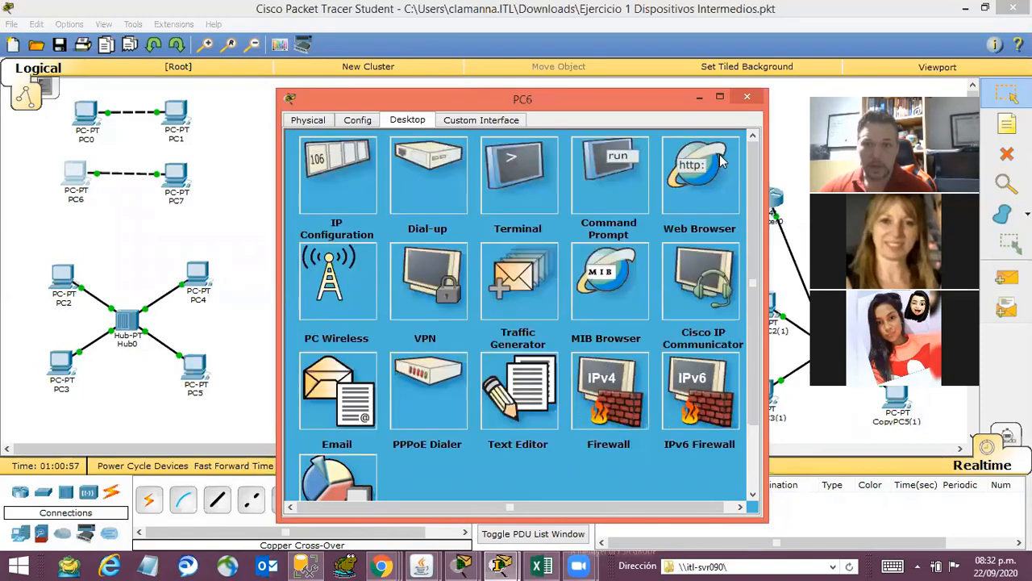
left_click(746, 97)
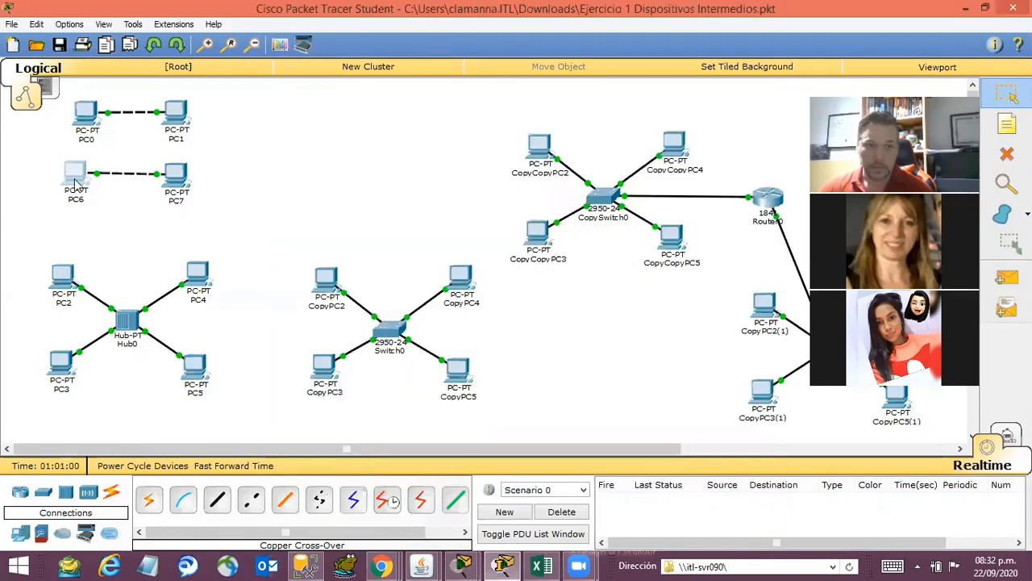
mouse_move(73, 182)
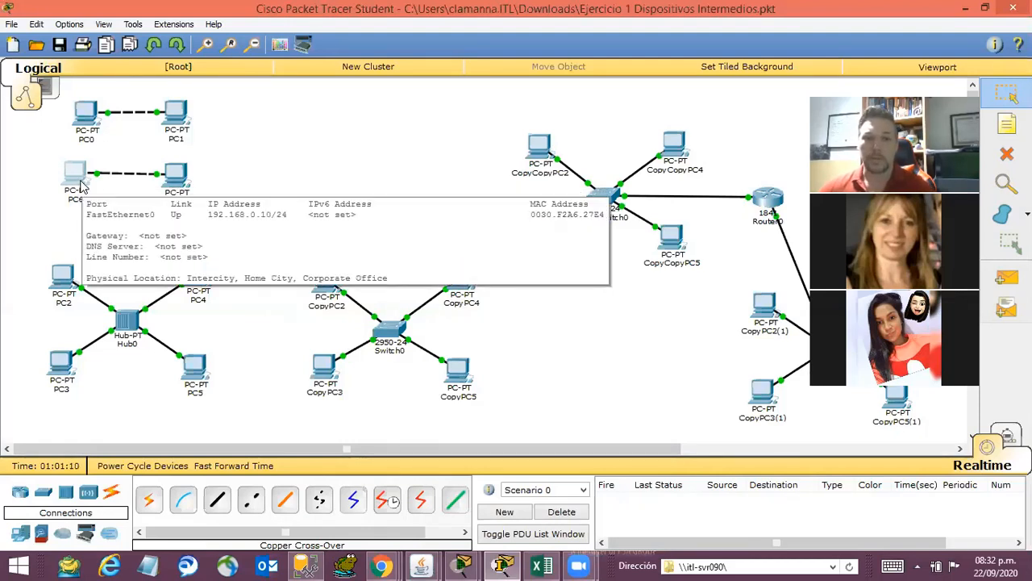
- Open the IP Configuration of PC7 and set its static IP address to 192.168.0.11
left_click(180, 189)
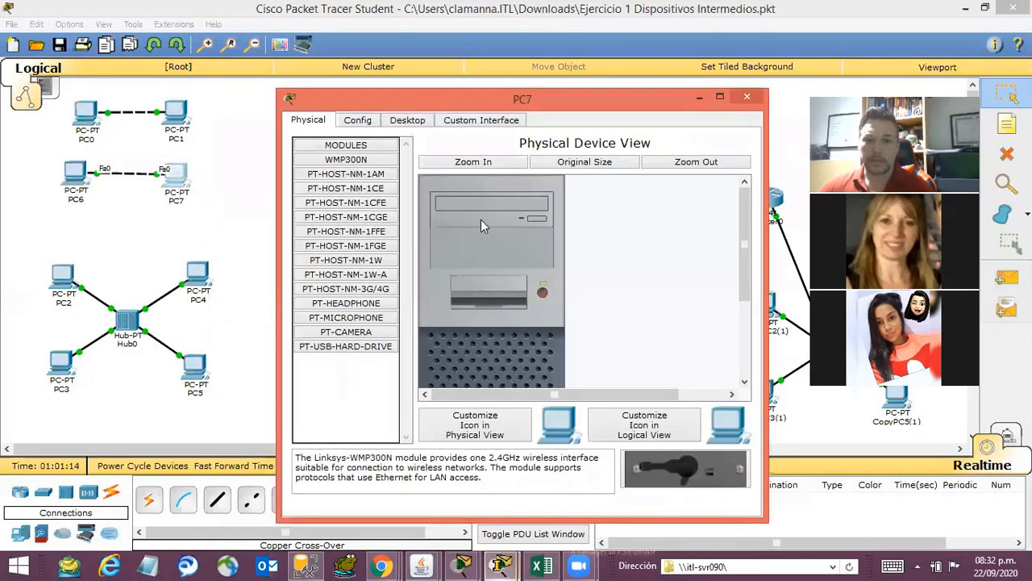
left_click(362, 121)
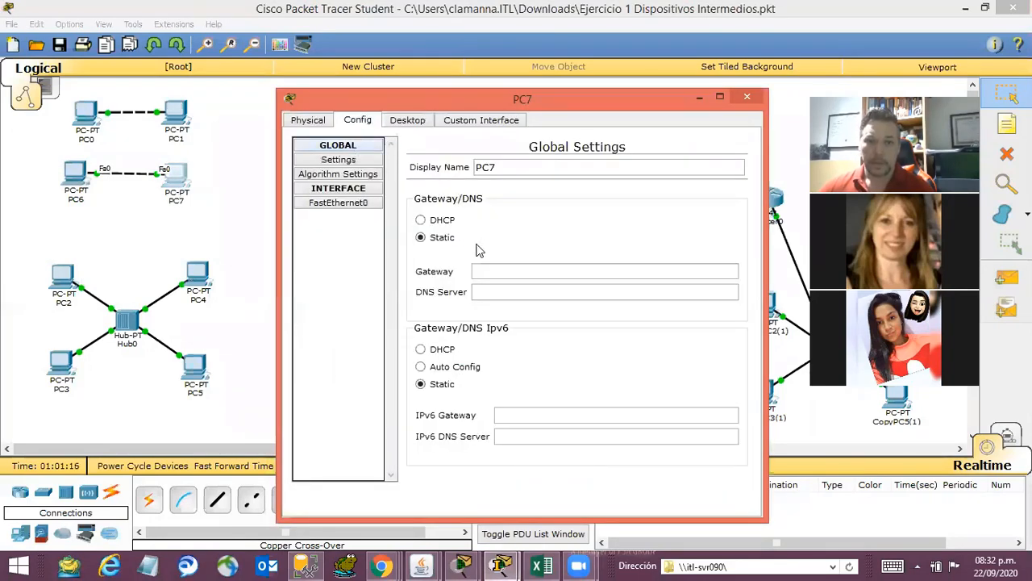
left_click(320, 122)
left_click(405, 124)
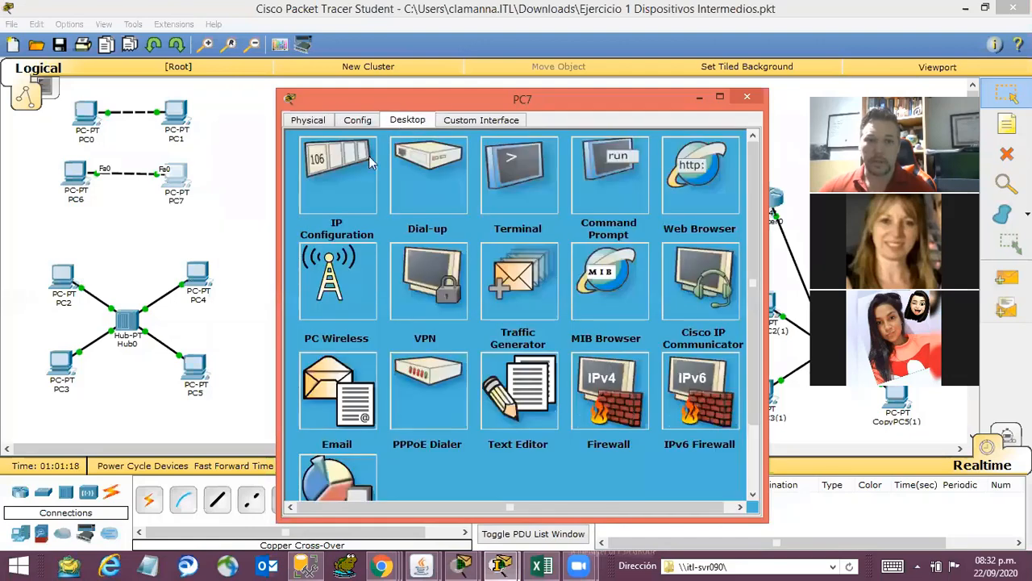
left_click(355, 180)
left_click(455, 210)
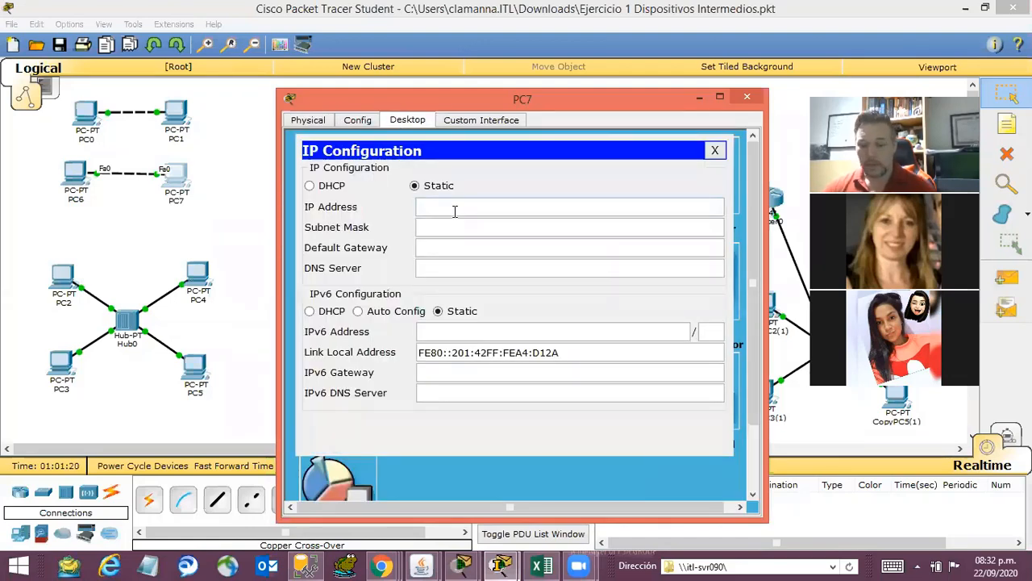
type("192.168.")
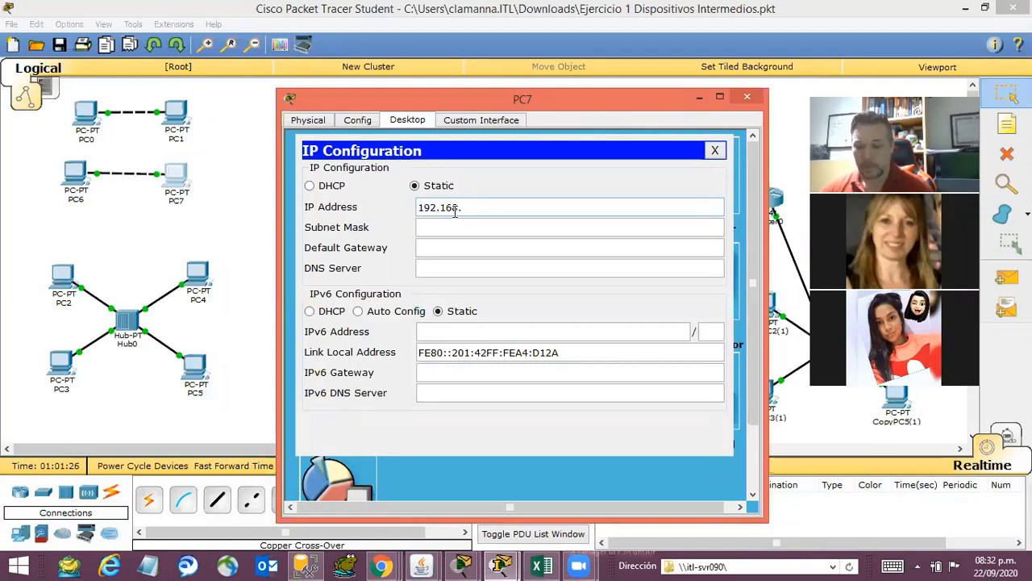
type("0.")
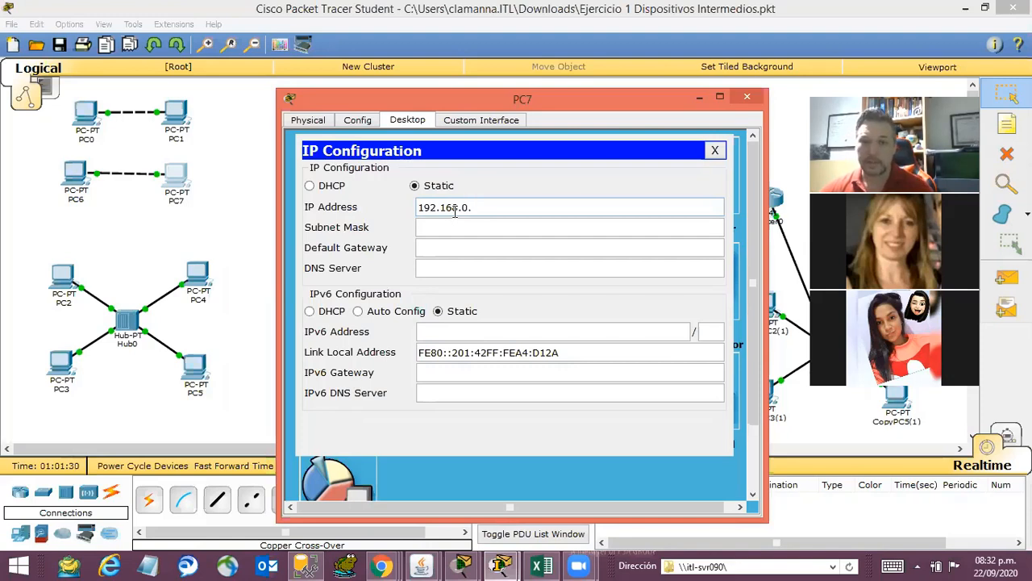
type("11")
- Fill in the default subnet mask 255.255.255.0 for PC7 and close its configuration
left_click(479, 230)
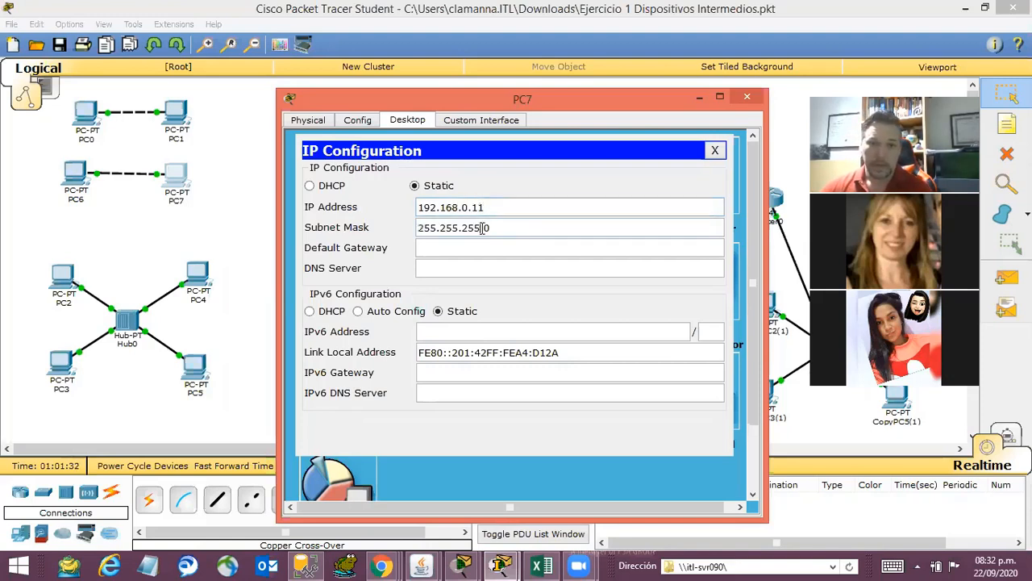
left_click_drag(510, 233, 341, 203)
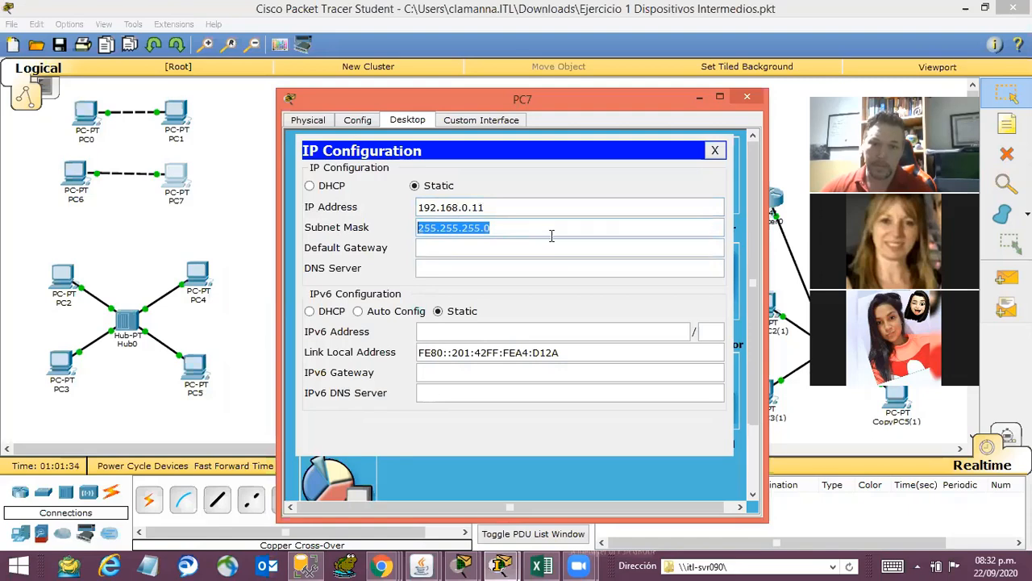
left_click(507, 231)
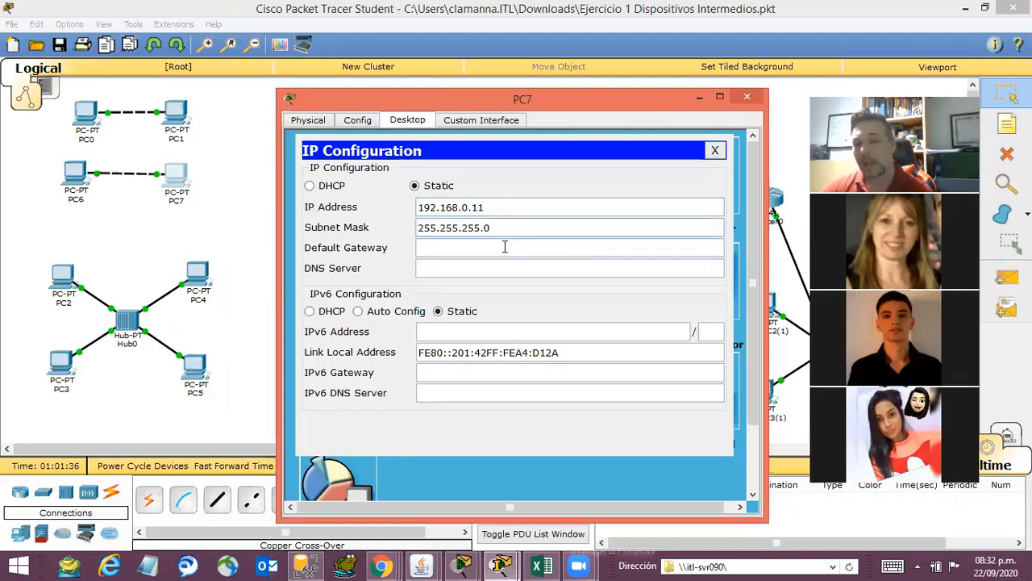
left_click(715, 150)
left_click(747, 97)
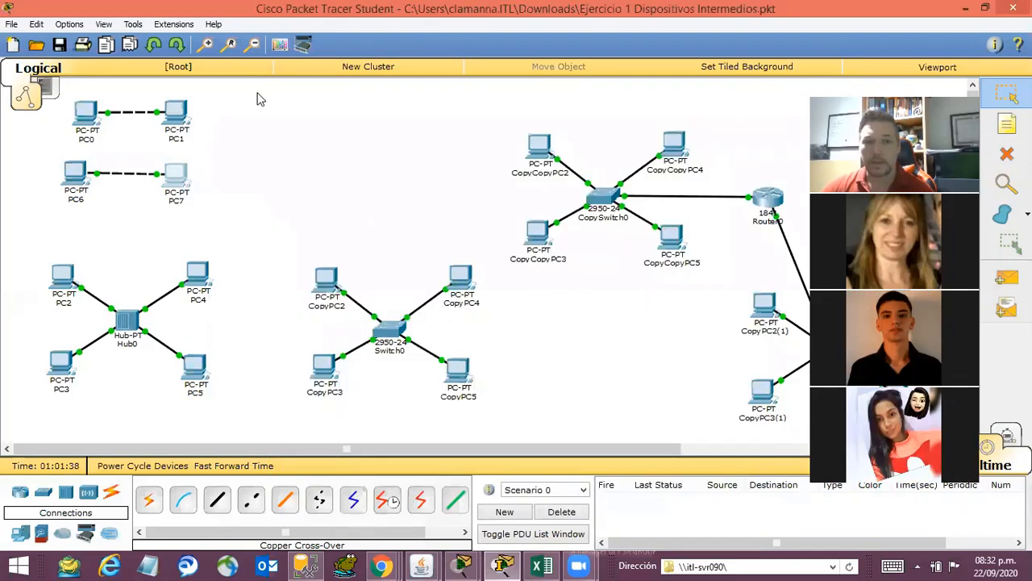
- Open the Command Prompt on PC6 and ping the address 192.169.0.11
left_click(71, 192)
left_click(622, 185)
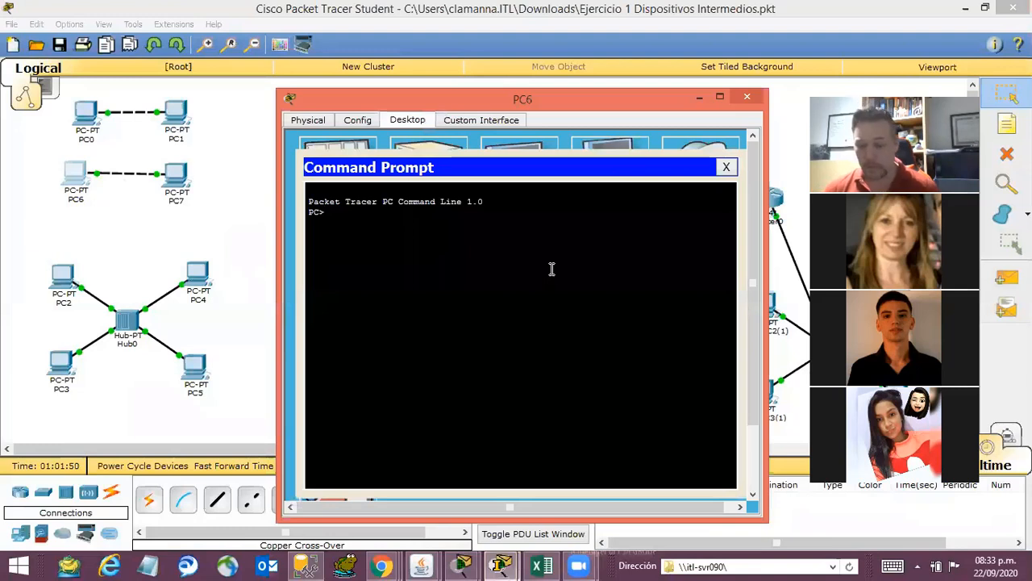
type("ping")
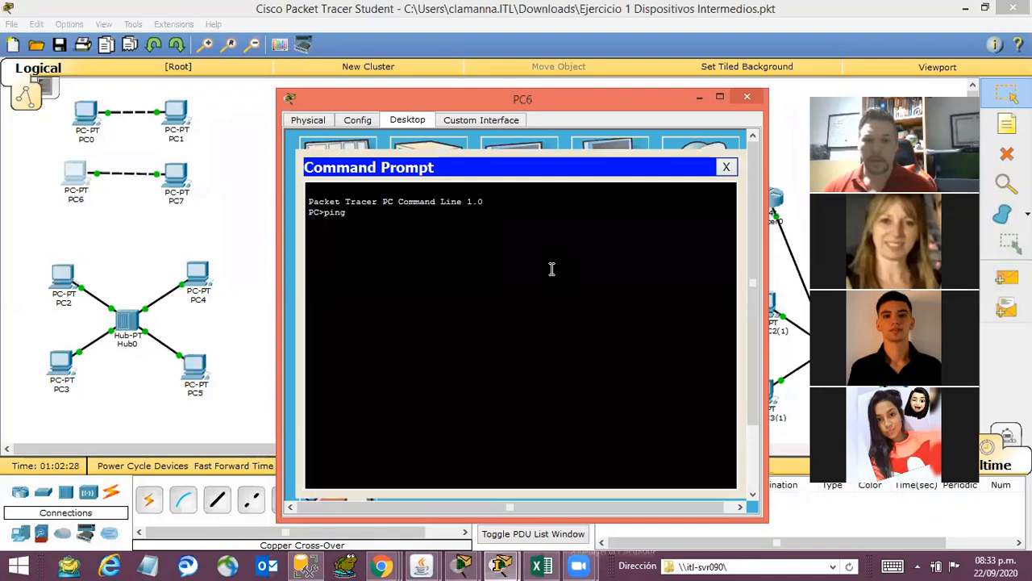
type("192.1")
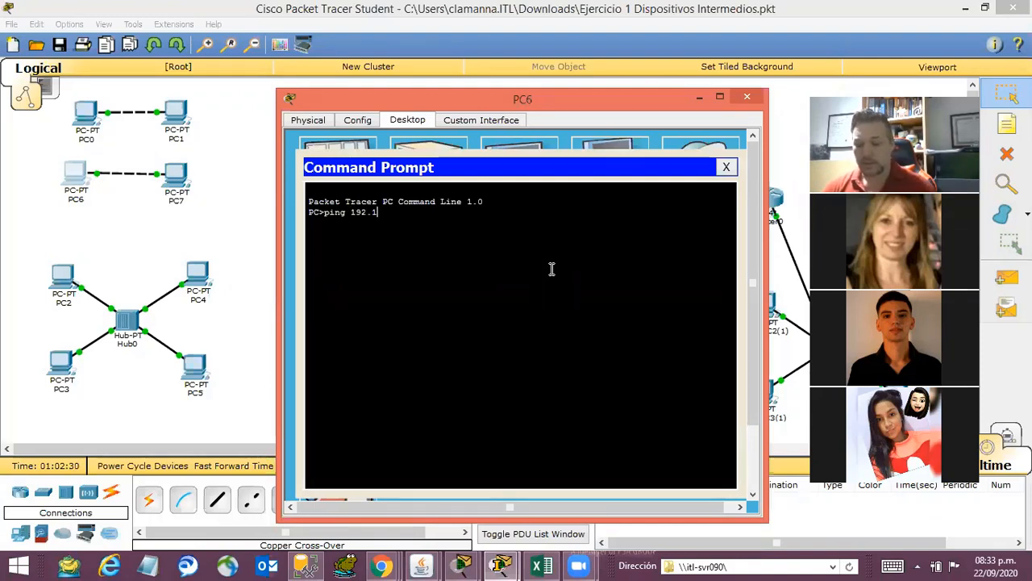
type("69.0.")
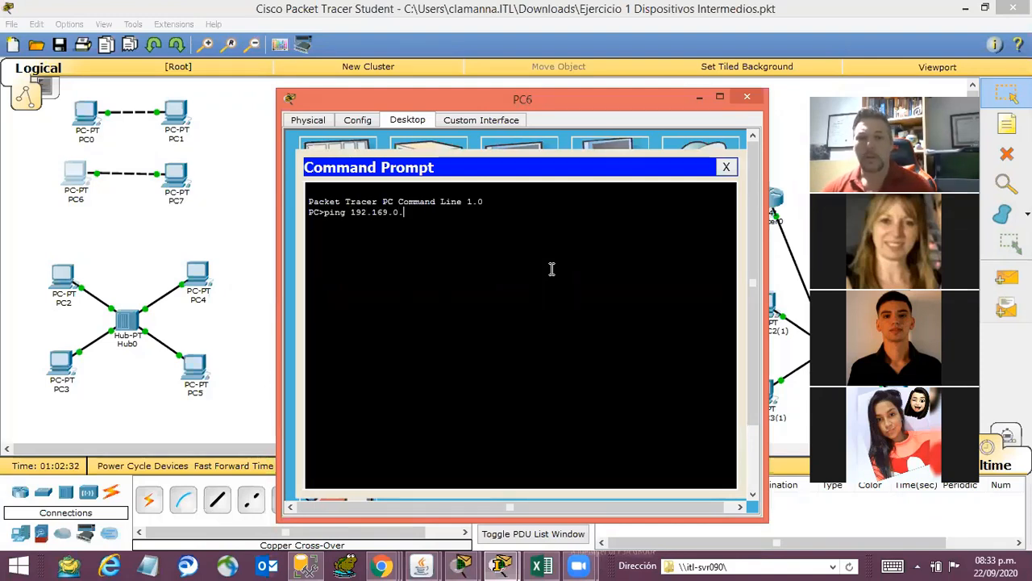
type("11")
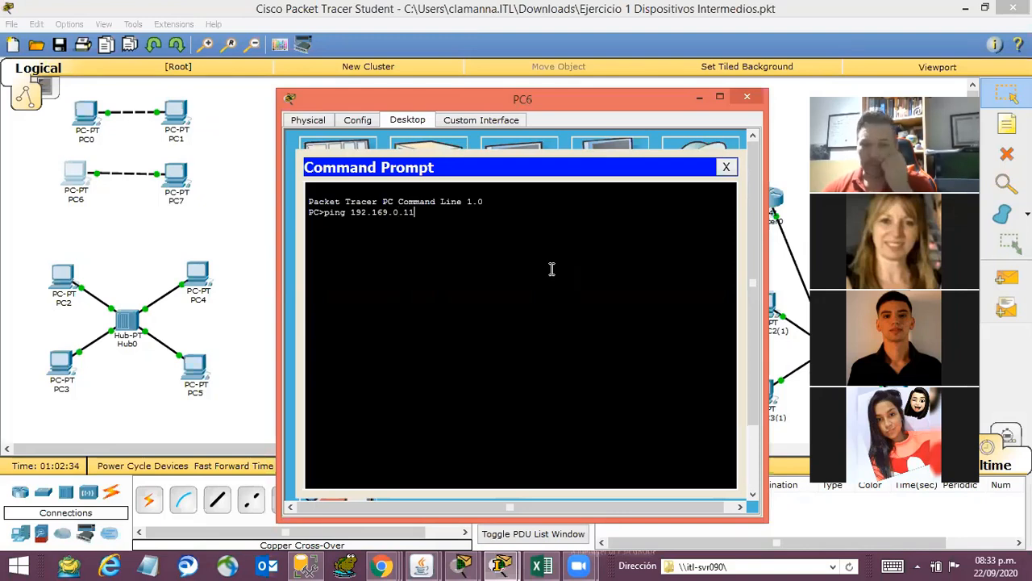
key("Return")
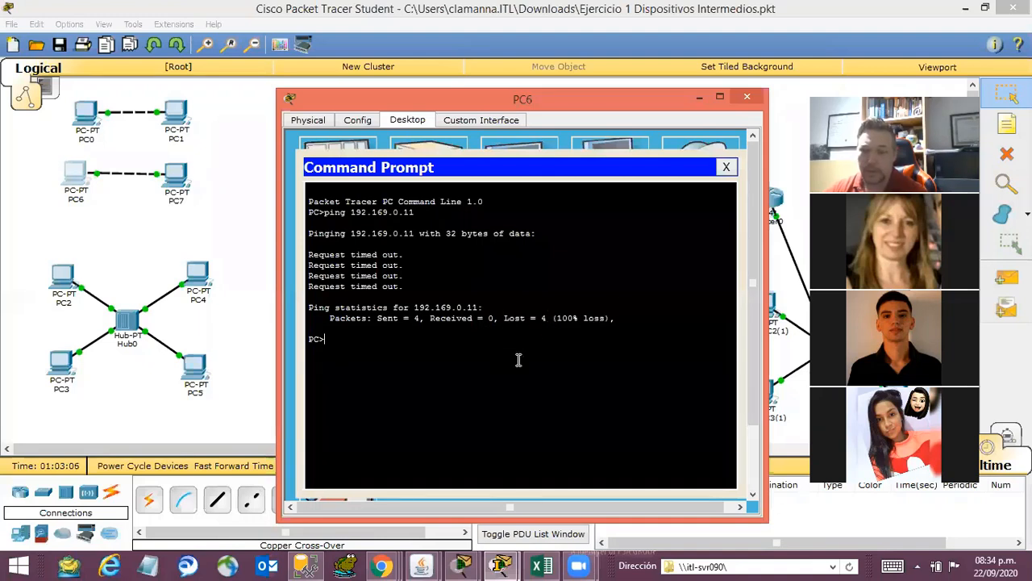
- Recall the last ping command on PC6, correct the address to 192.168.0.11 and run it
key("Up")
key("Left")
key("Left")
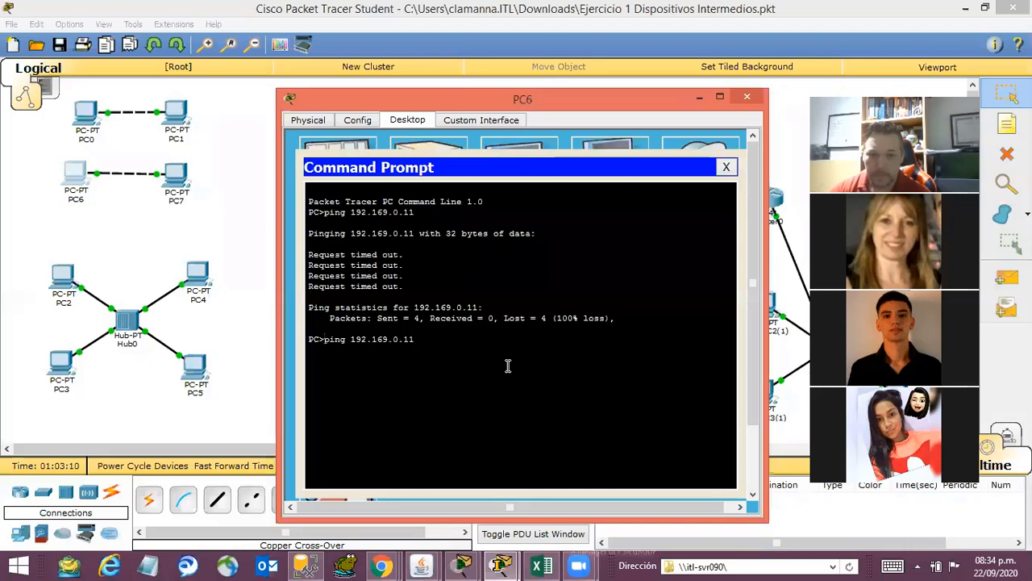
key("Left")
key("Left")
key("Left")
key("BackSpace")
type("8")
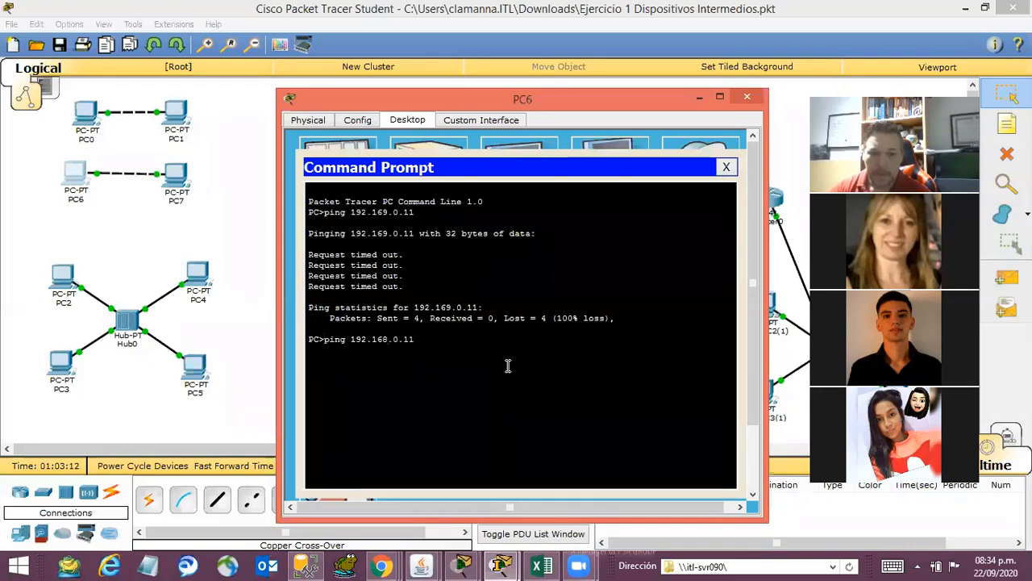
key("Return")
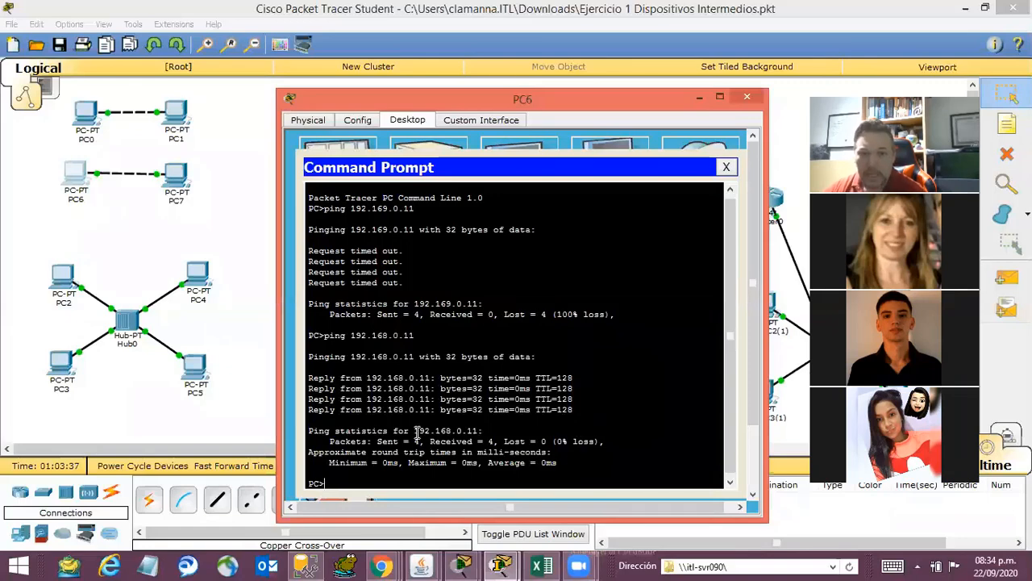
- Review the ping statistics, and close the Command Prompt and PC6's configuration window
left_click_drag(377, 442, 652, 449)
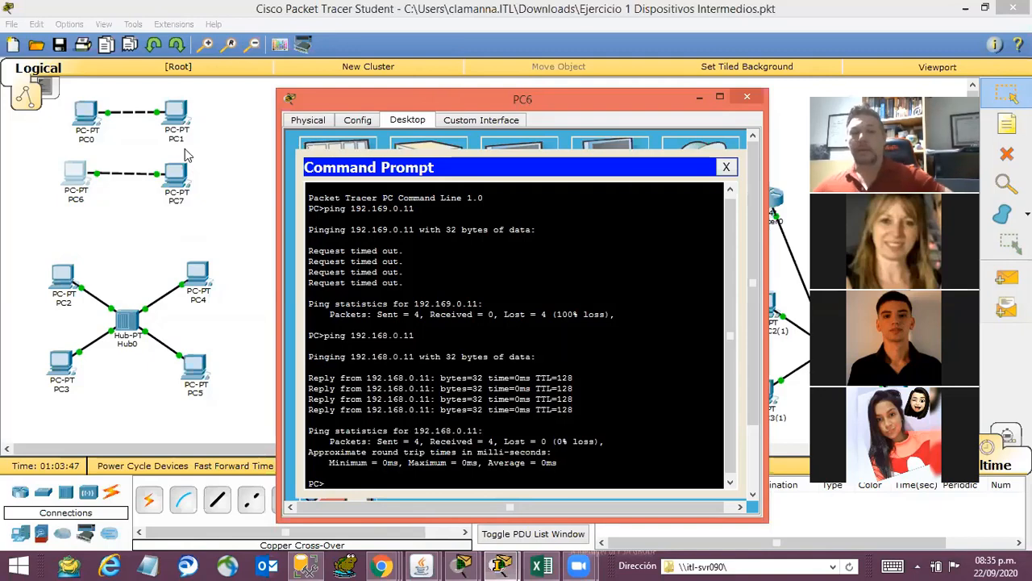
left_click(729, 167)
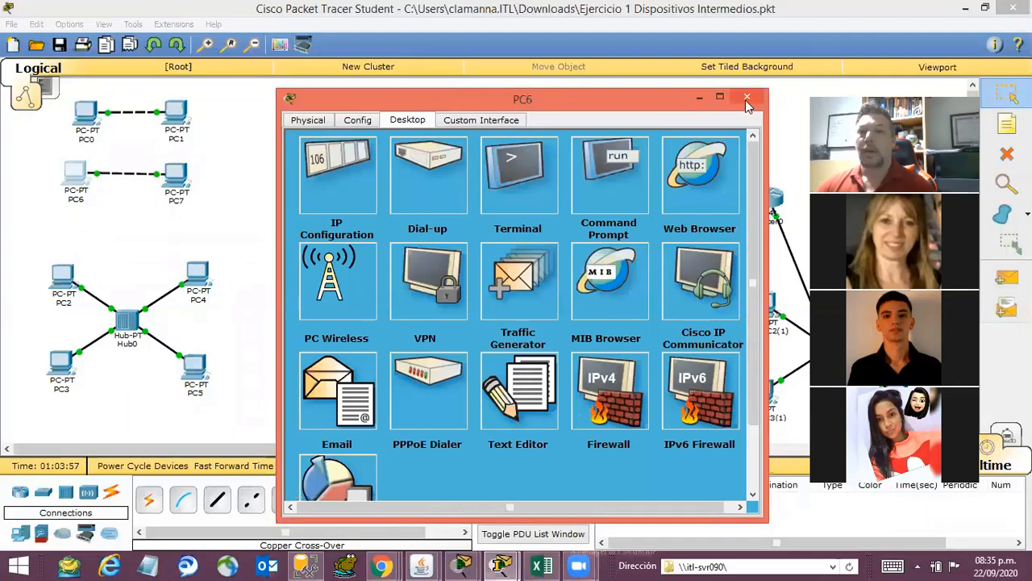
left_click(747, 97)
left_click_drag(236, 146, 1, 106)
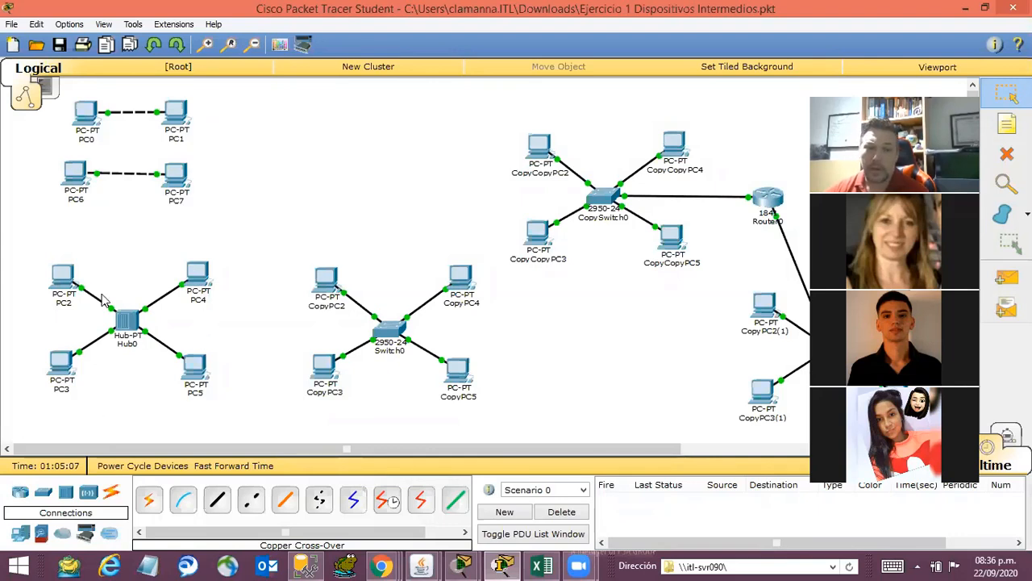
- Place a generic PC in the empty area beside PC1 and a generic hub diagonally below it
left_click(20, 534)
left_click(148, 500)
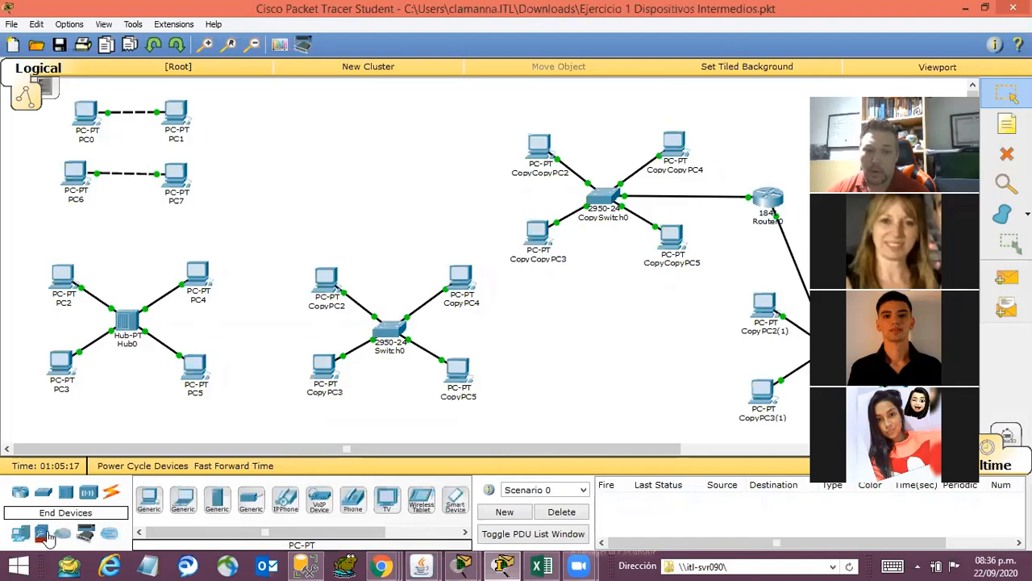
left_click(305, 121)
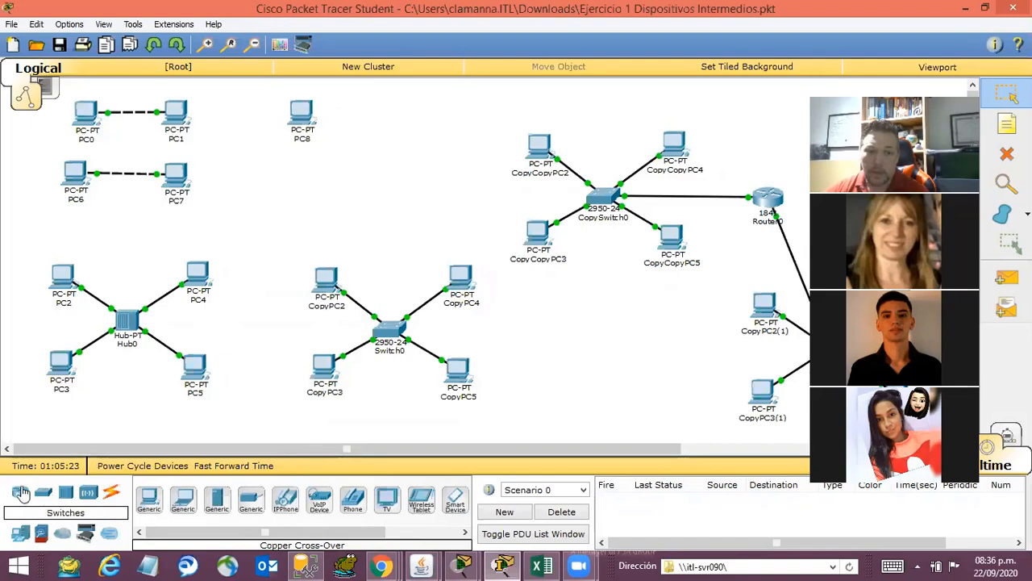
left_click(49, 498)
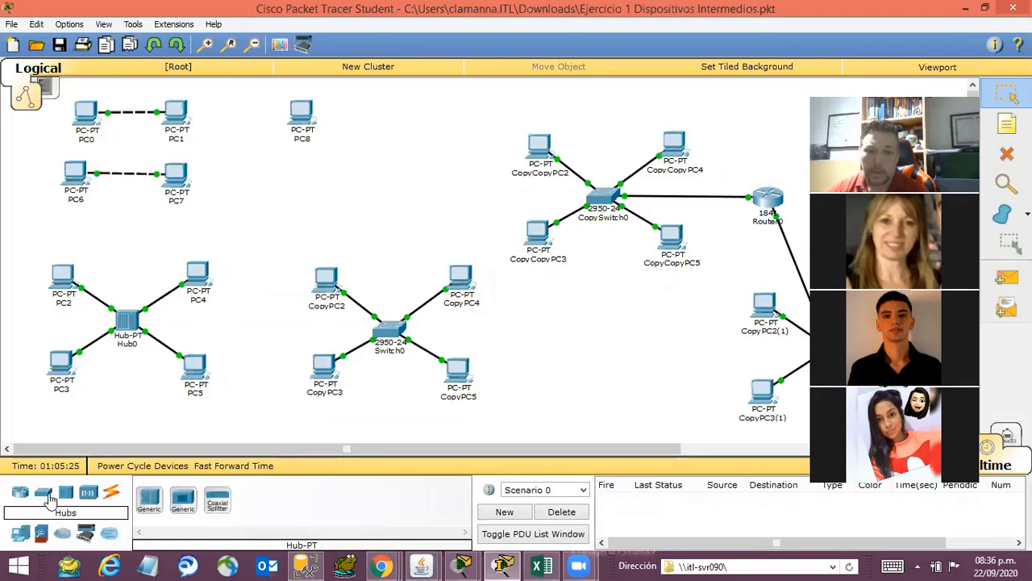
left_click_drag(149, 500, 358, 150)
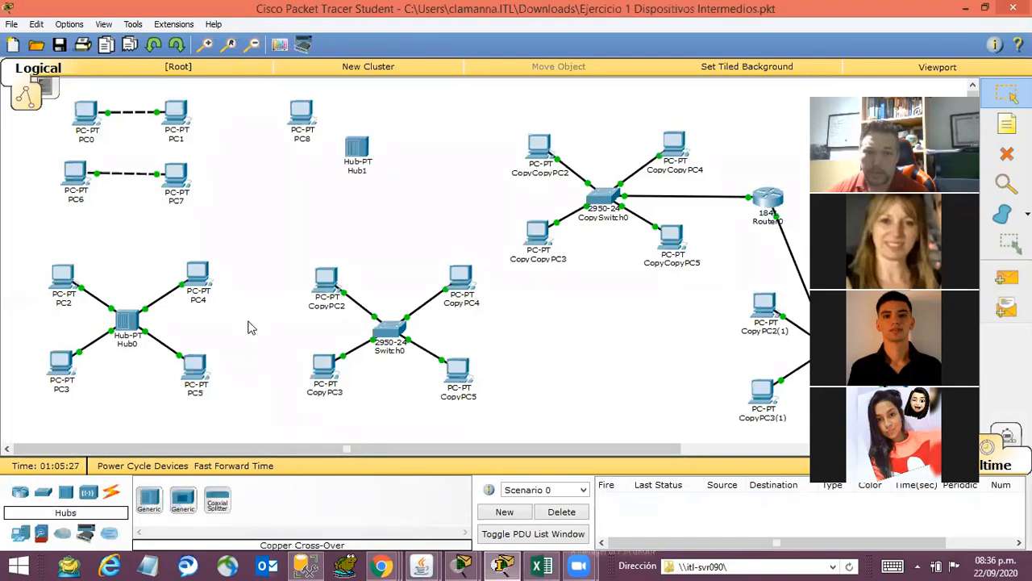
- Add three more generic PCs around the new hub so that one stands at each corner
left_click(39, 534)
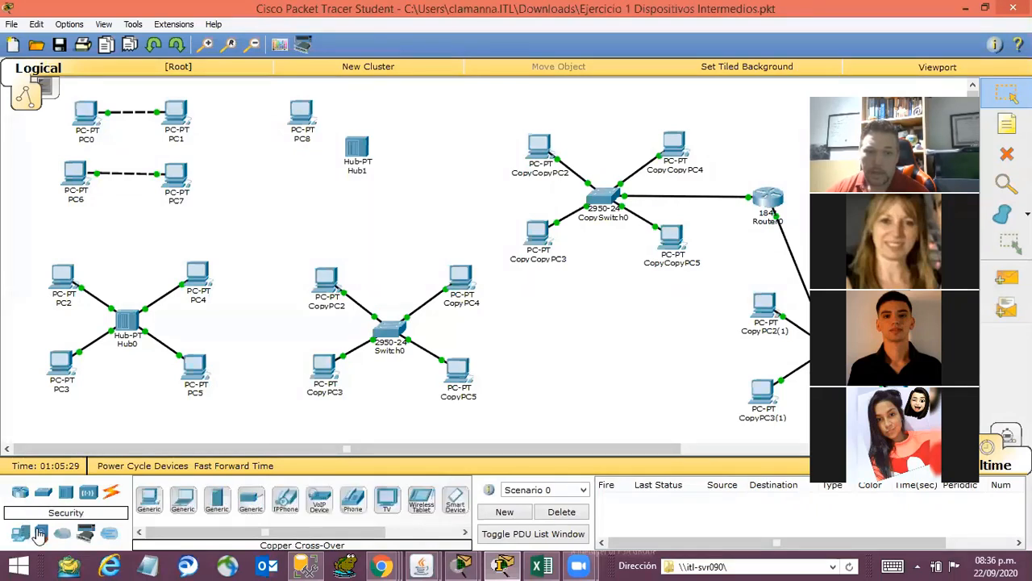
left_click_drag(148, 500, 293, 194)
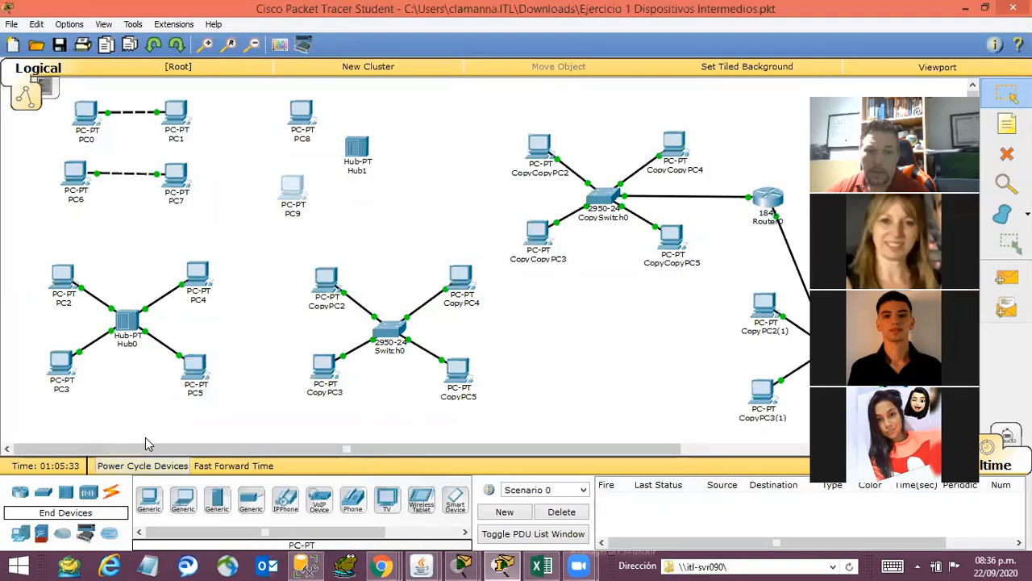
left_click(149, 500)
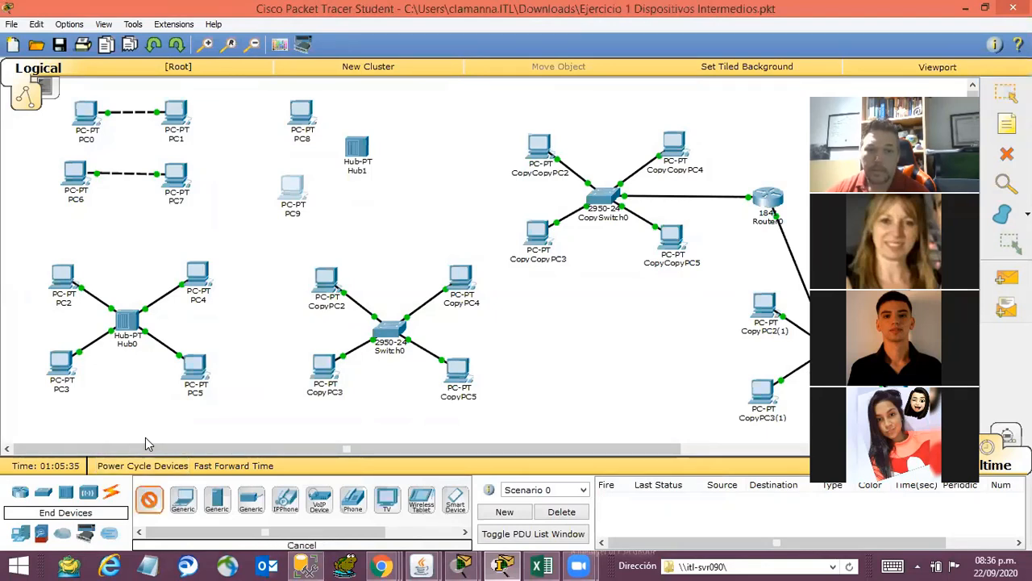
left_click(399, 117)
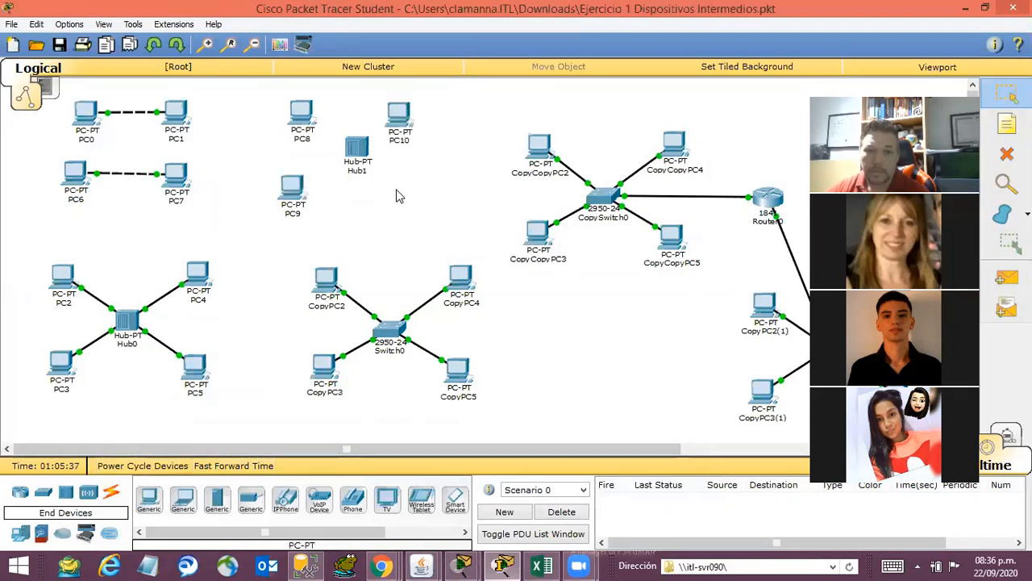
left_click_drag(150, 498, 411, 193)
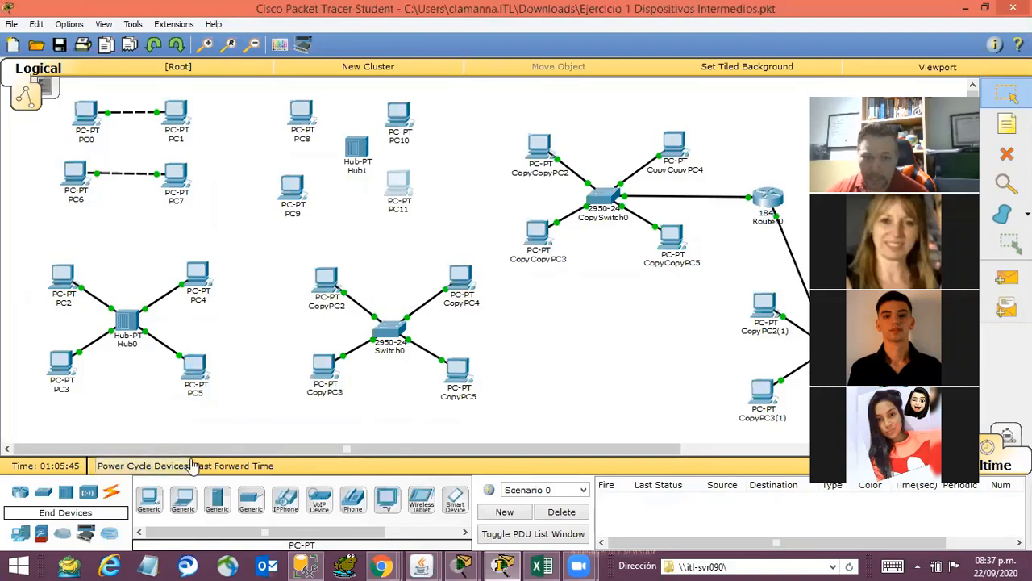
- Examine the available connection types, comparing the copper straight-through, copper cross-over and fiber cables
left_click(111, 492)
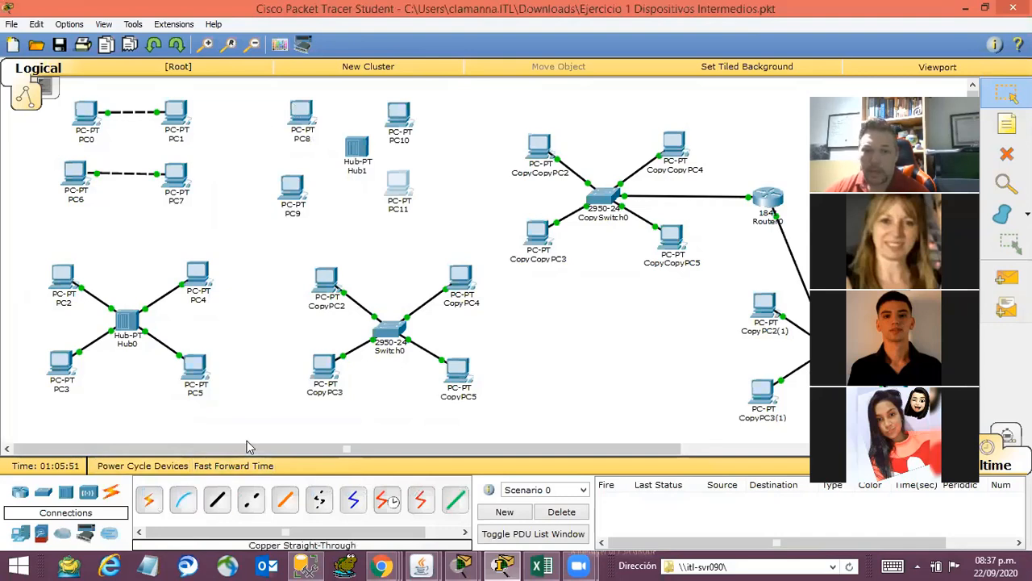
left_click(217, 500)
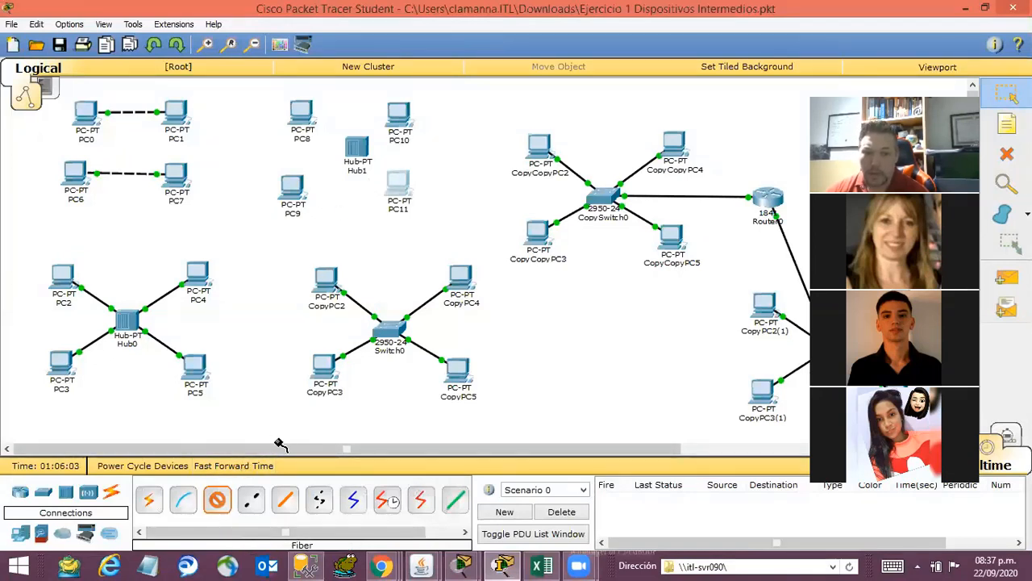
left_click(284, 499)
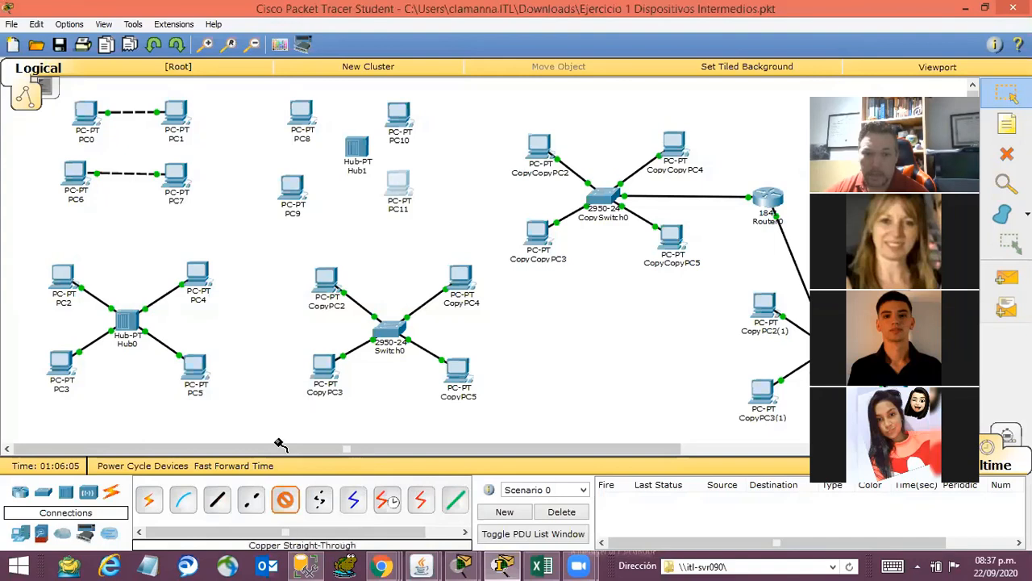
left_click(217, 500)
left_click(251, 500)
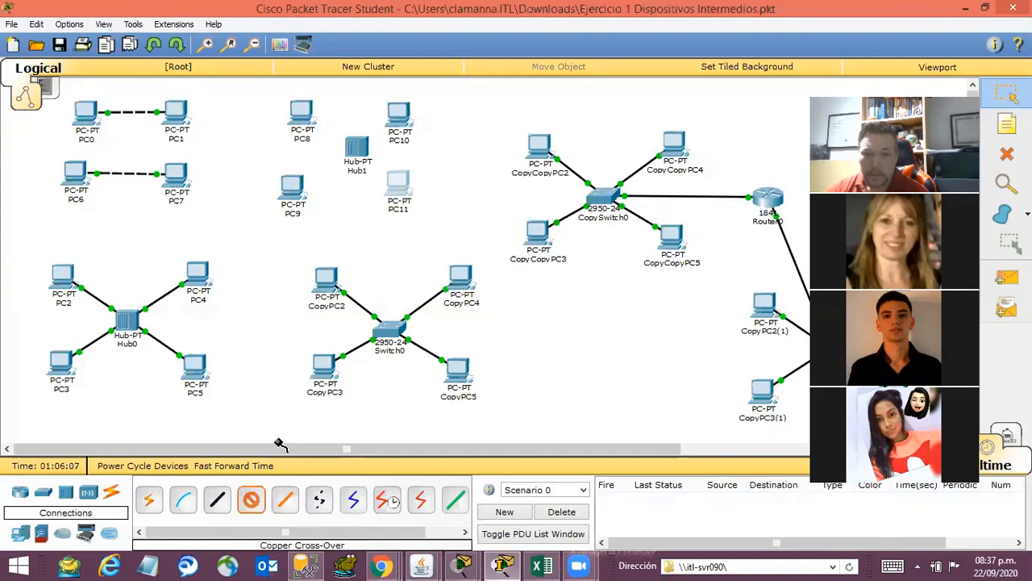
left_click(285, 500)
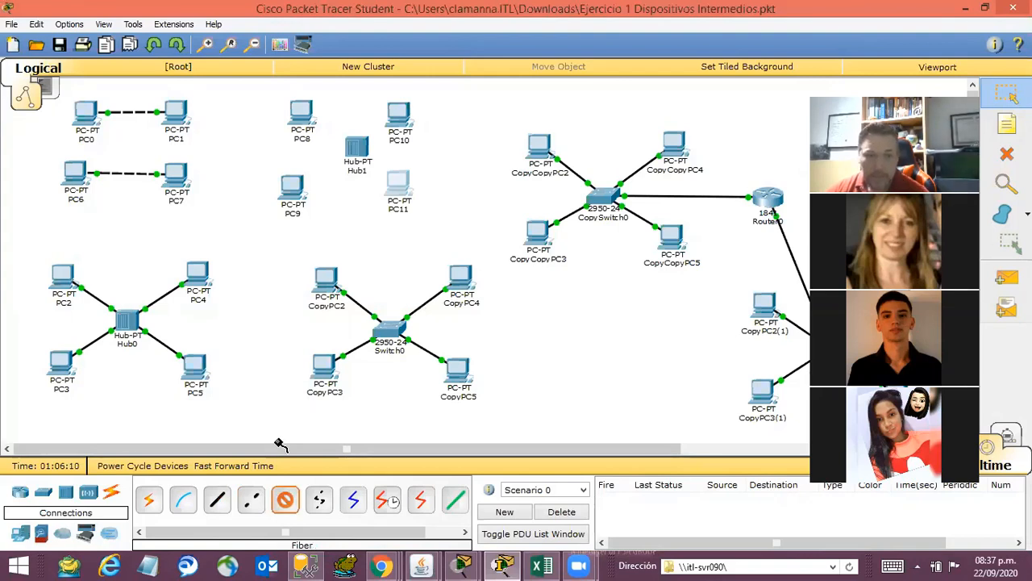
left_click(149, 500)
left_click(215, 510)
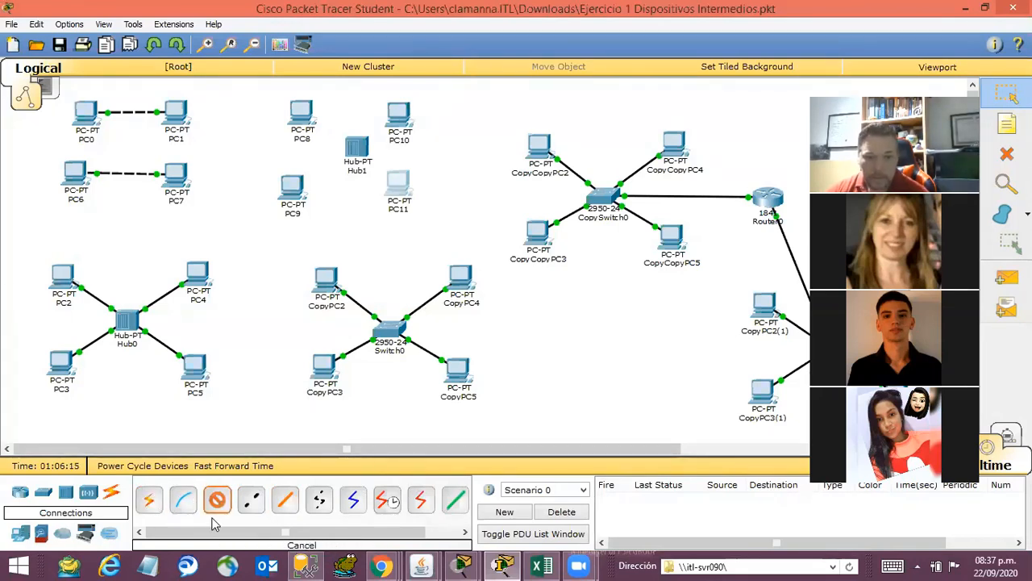
left_click(215, 502)
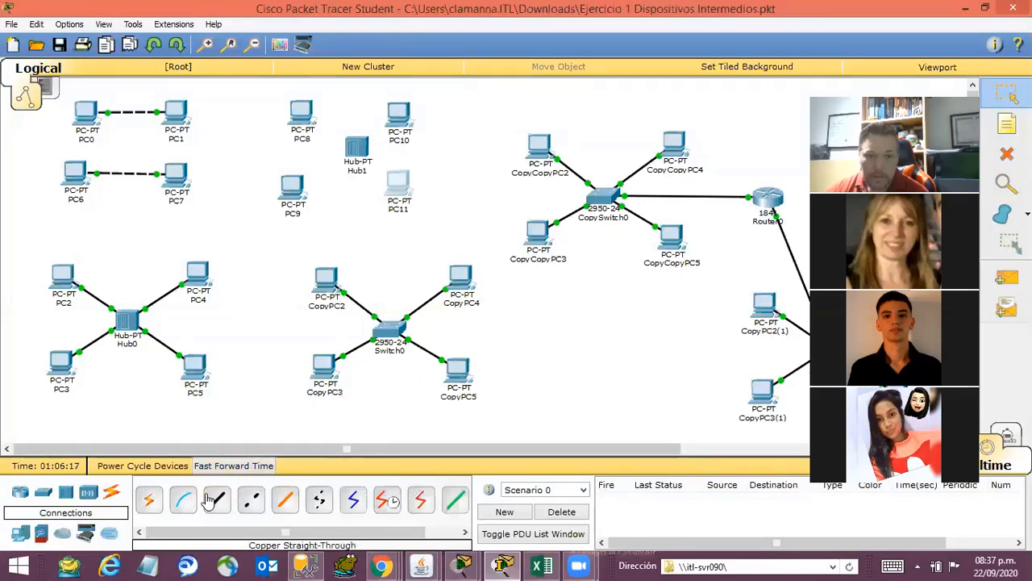
- Connect PC9's FastEthernet0 to Port 0 of Hub1 with a copper straight-through cable
left_click(210, 500)
left_click(294, 192)
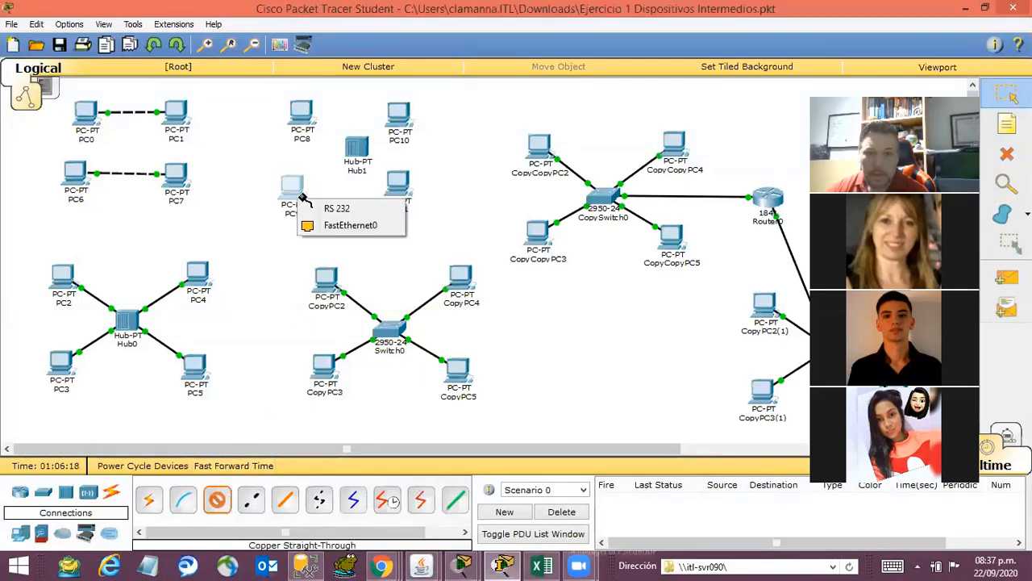
left_click(369, 229)
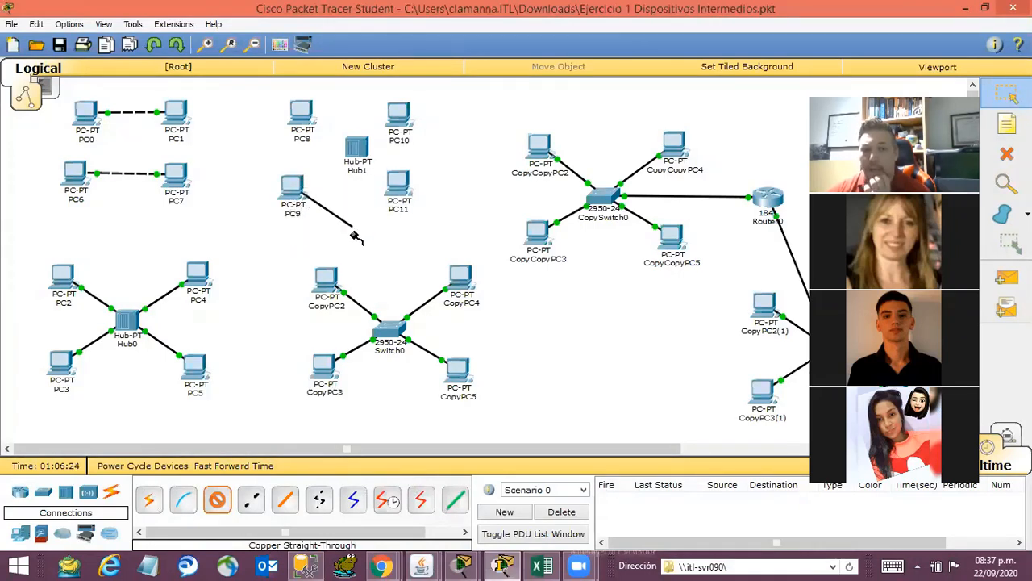
left_click(356, 146)
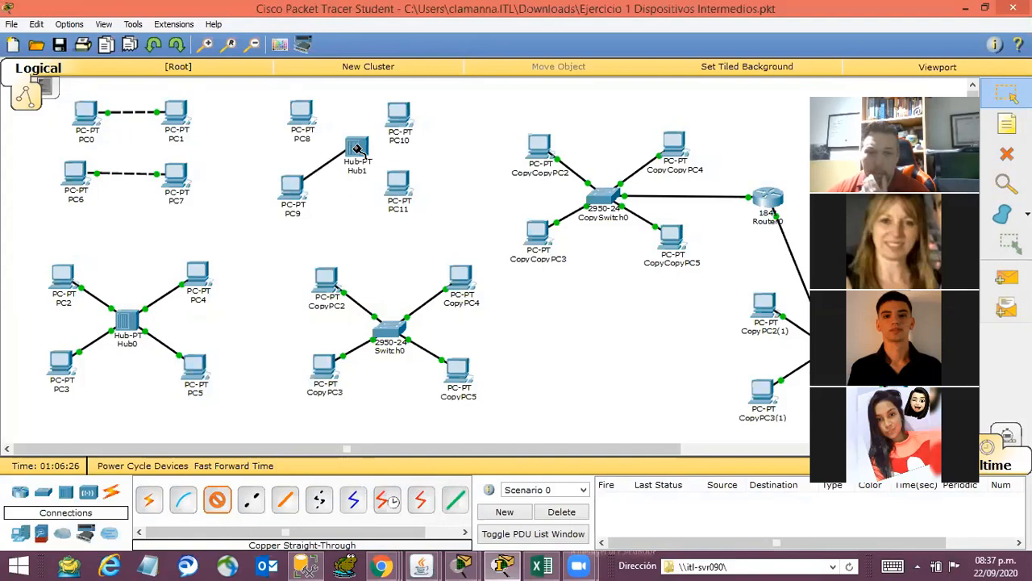
left_click(357, 150)
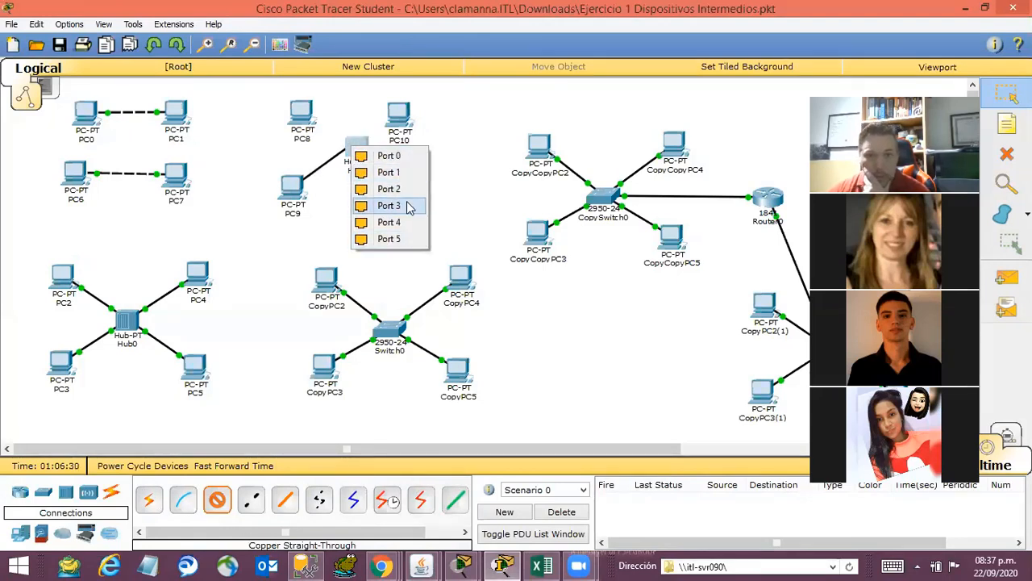
left_click(409, 159)
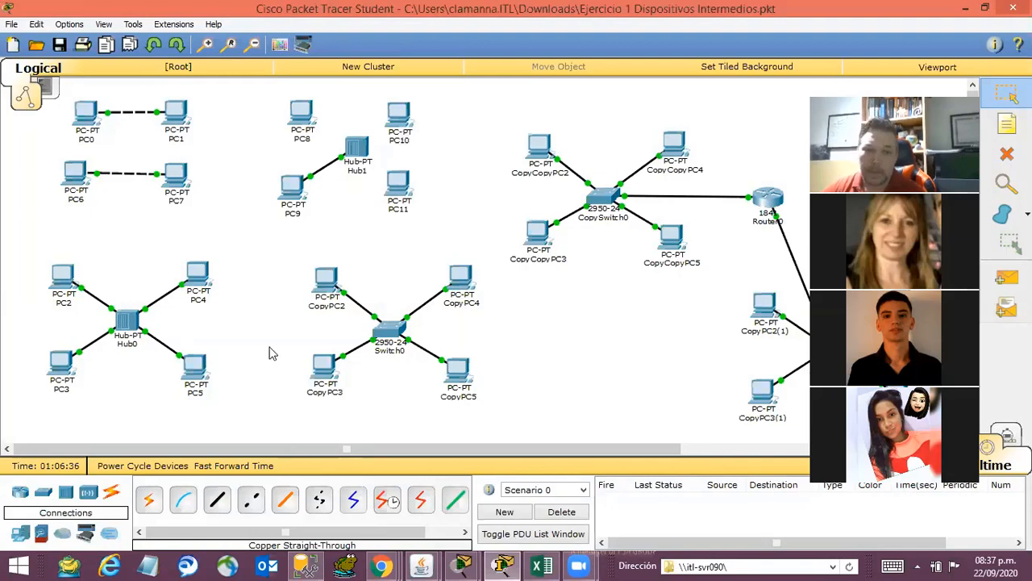
- Connect PC8's FastEthernet0 to Port 1 of Hub1 with a copper straight-through cable
left_click(217, 500)
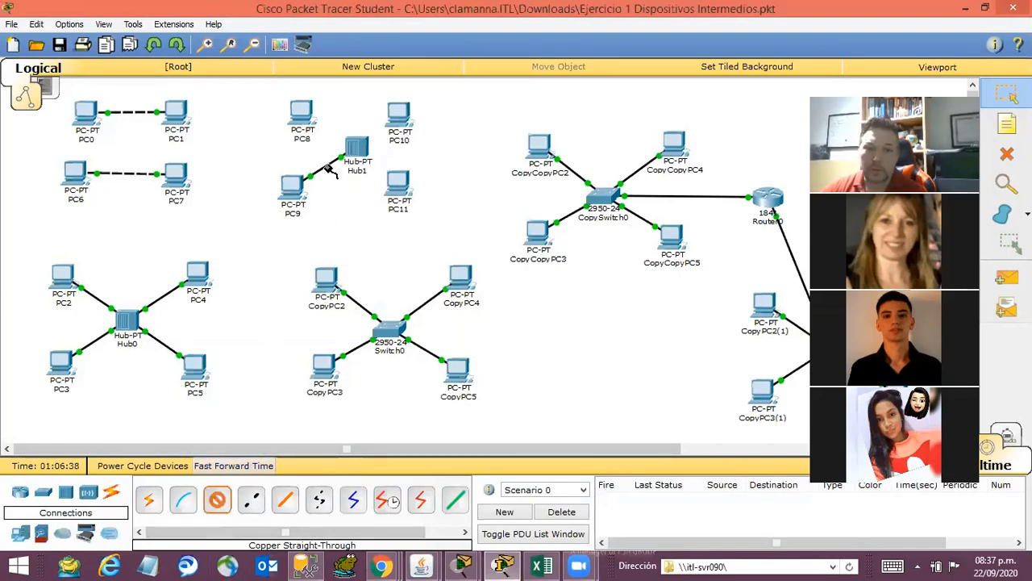
left_click(302, 119)
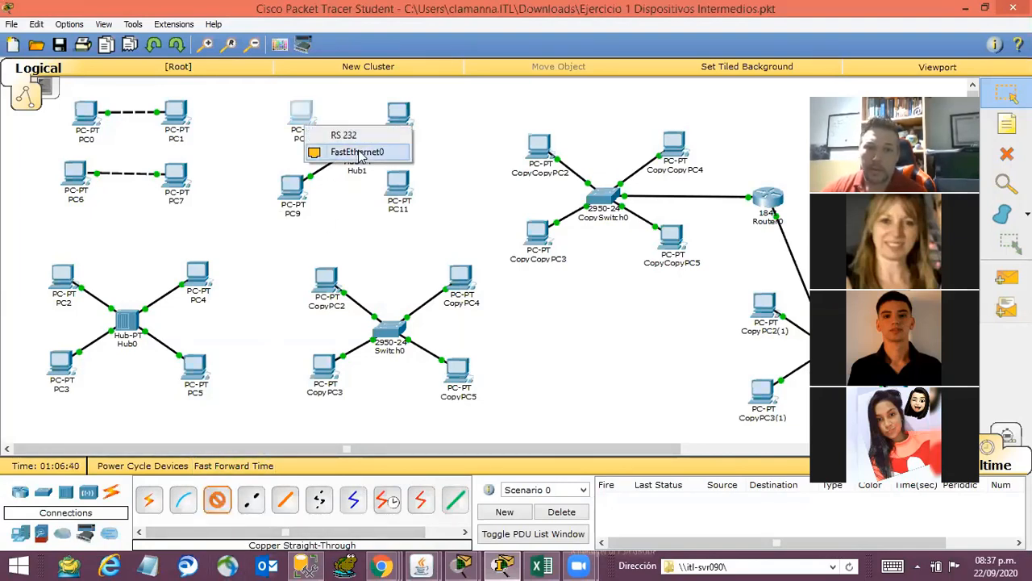
left_click(361, 152)
left_click(357, 152)
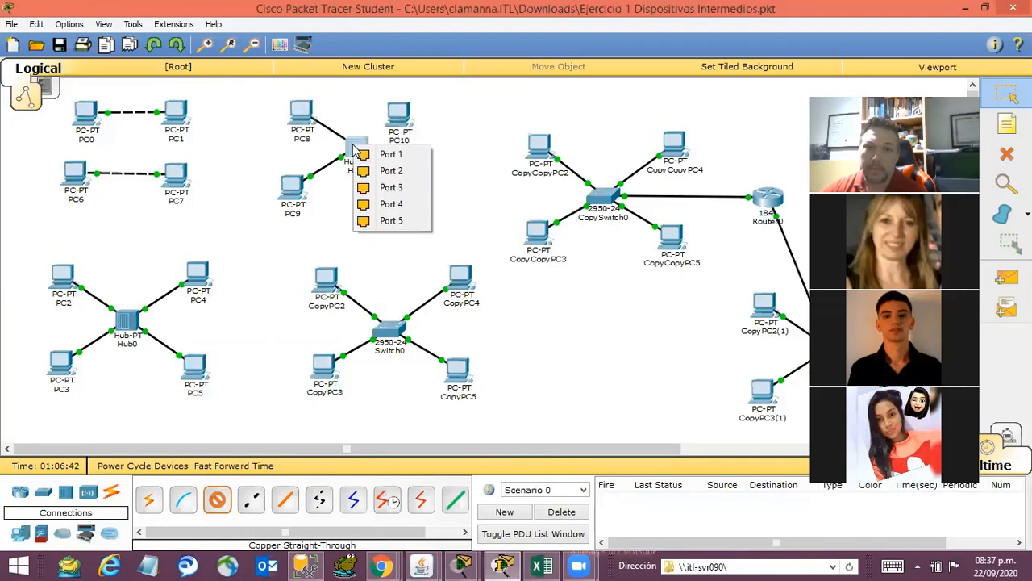
left_click(417, 158)
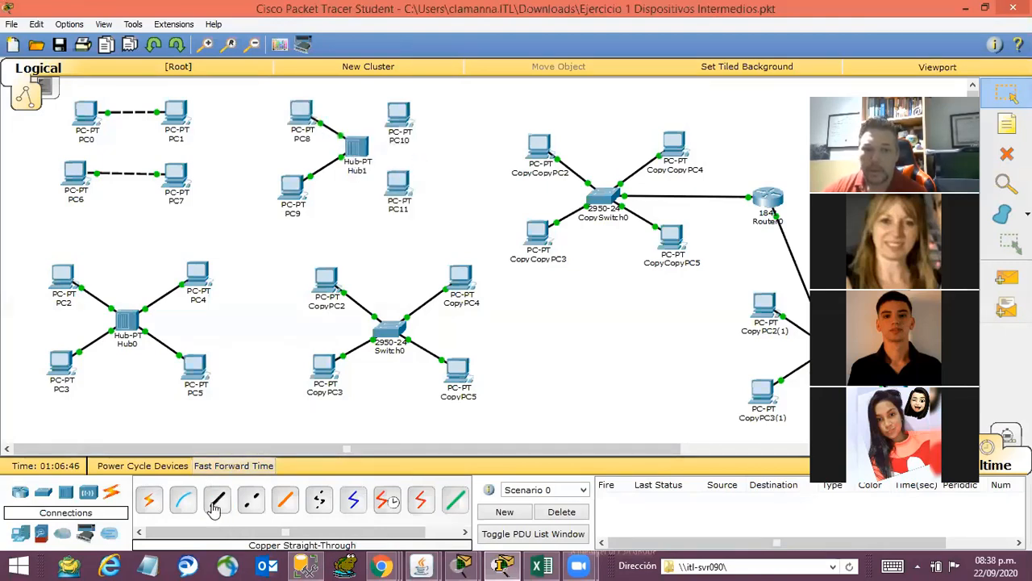
- Connect PC10's FastEthernet0 to the first free port of Hub1 with a copper straight-through cable
left_click(392, 117)
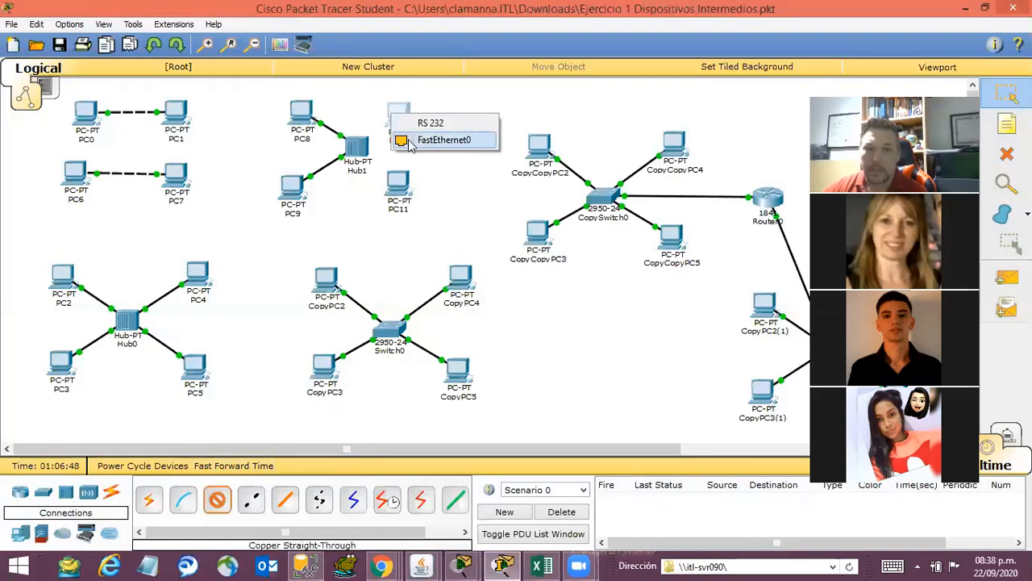
left_click(409, 139)
left_click(364, 156)
left_click(383, 177)
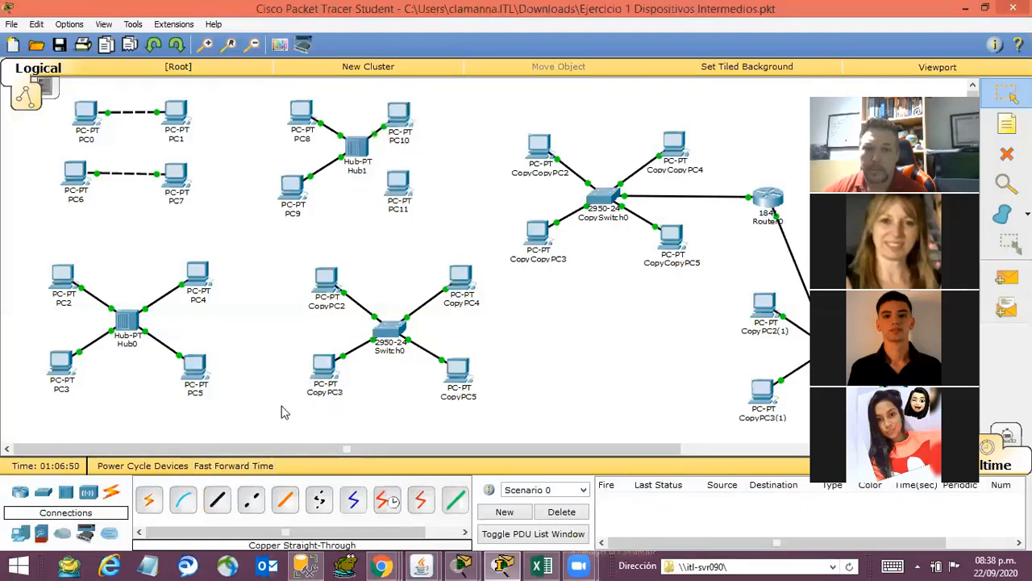
- Connect PC11 to a free port of Hub1 with a copper straight-through cable and move PC11 slightly away from the hub
left_click(217, 501)
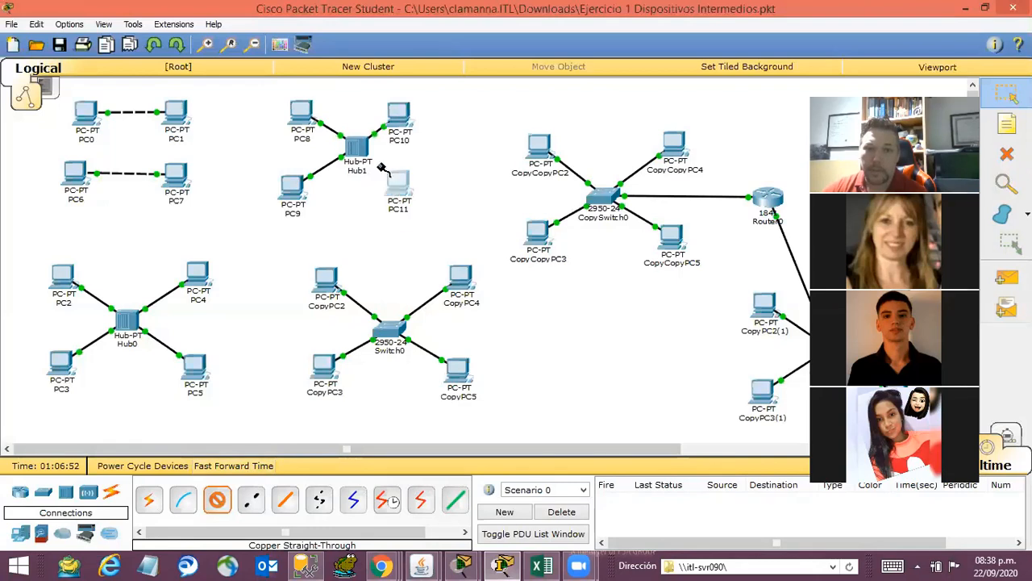
left_click(394, 199)
left_click(436, 215)
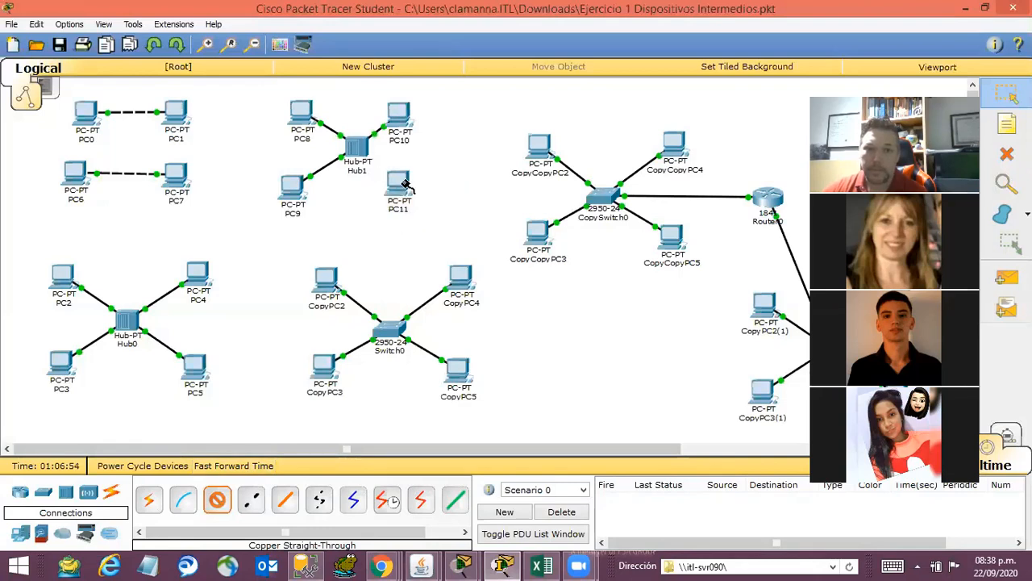
left_click(359, 152)
left_click(384, 175)
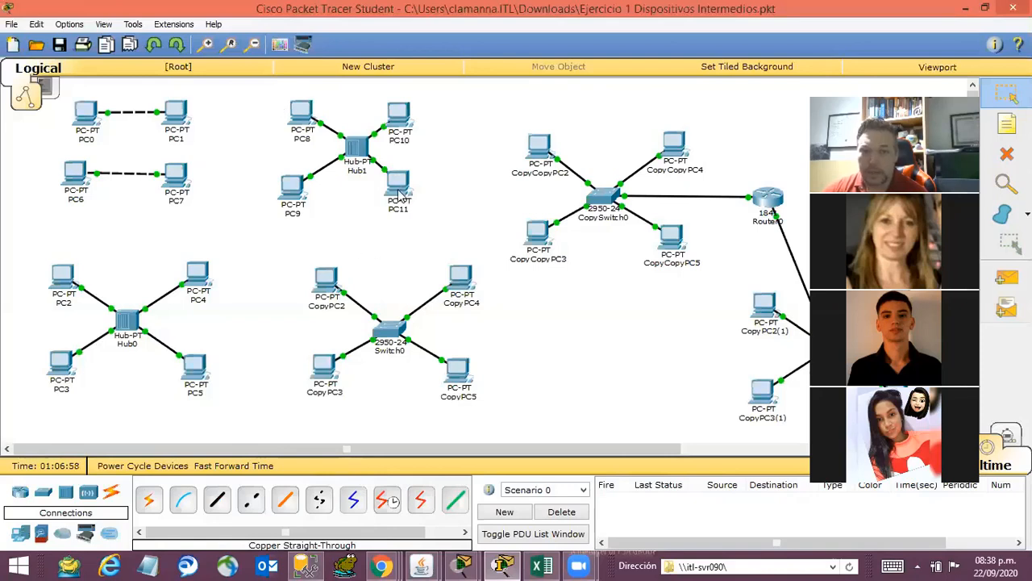
left_click_drag(399, 196, 412, 199)
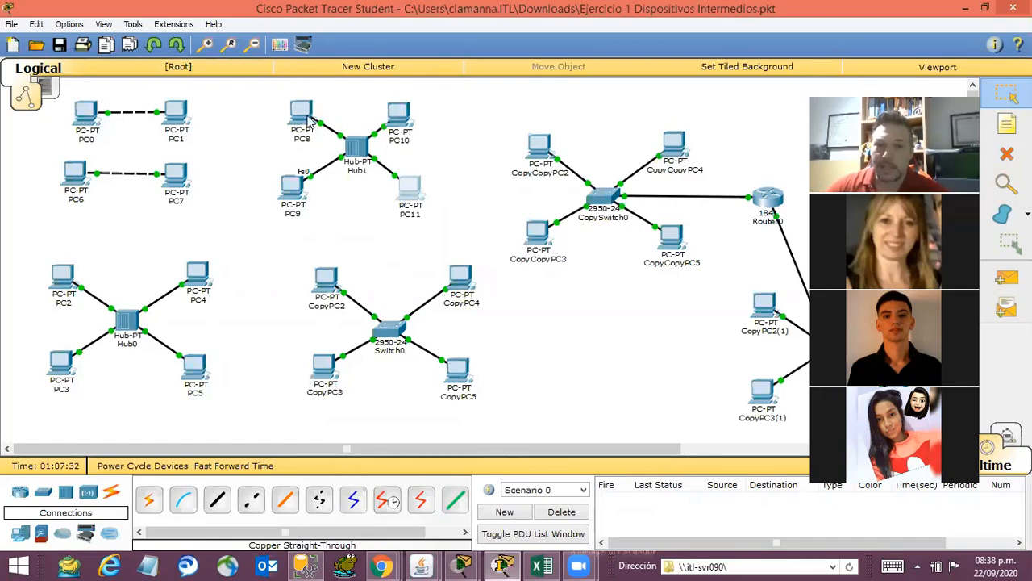
- Set PC8's static IP address to 192.168.0.10
left_click(304, 117)
left_click(358, 120)
left_click(407, 120)
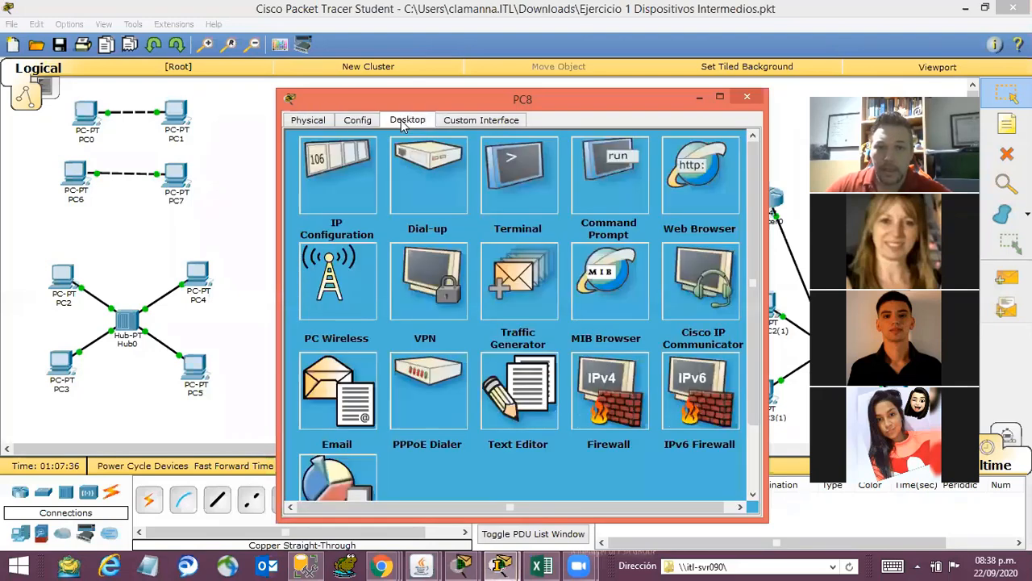
left_click(355, 187)
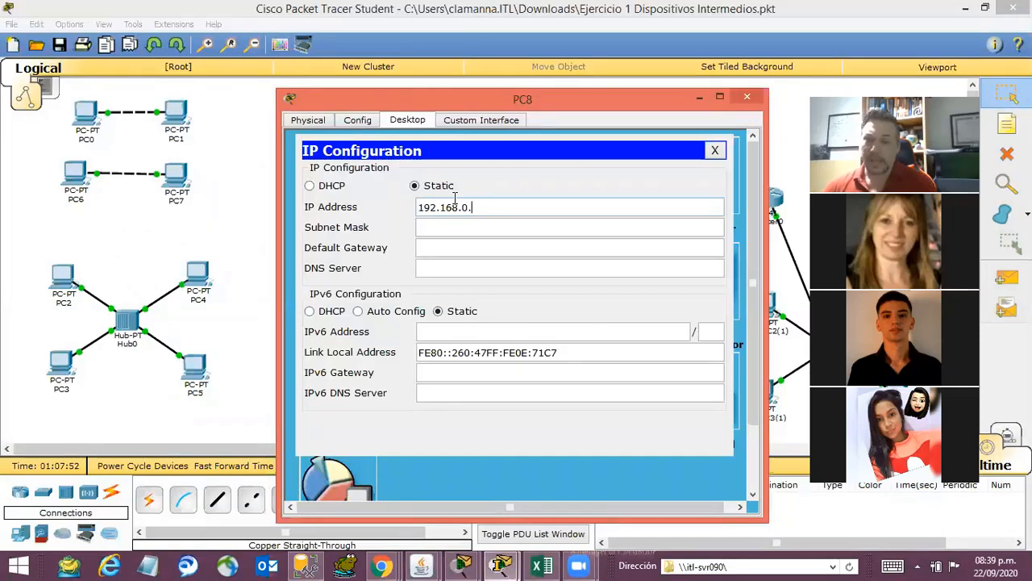
type("0")
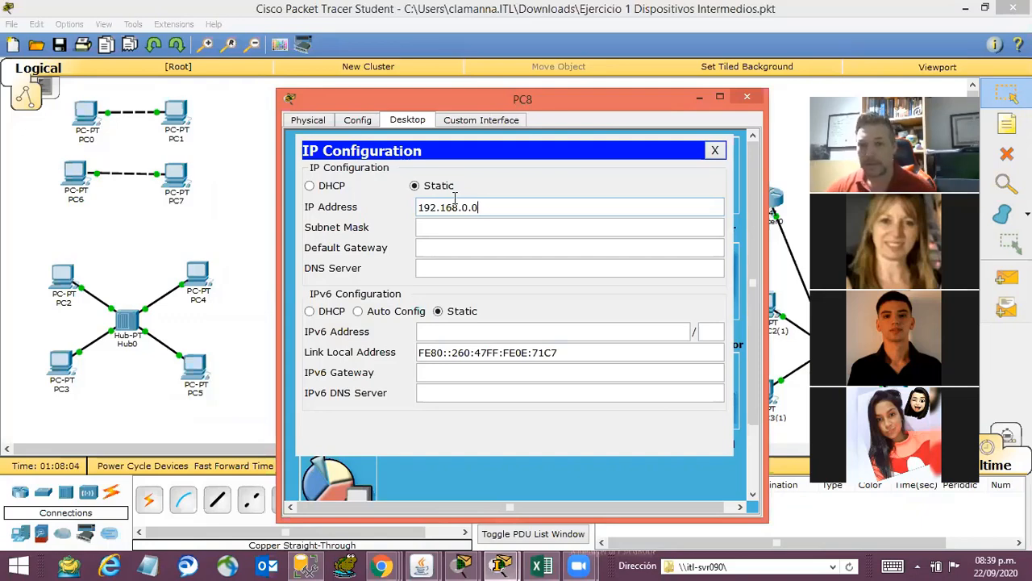
key("BackSpace")
type("1")
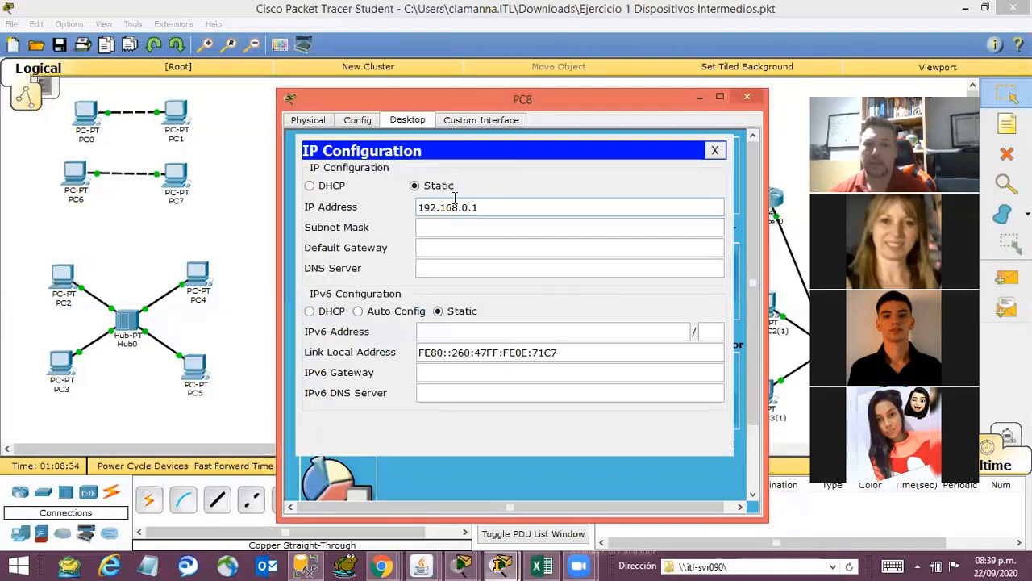
key("BackSpace")
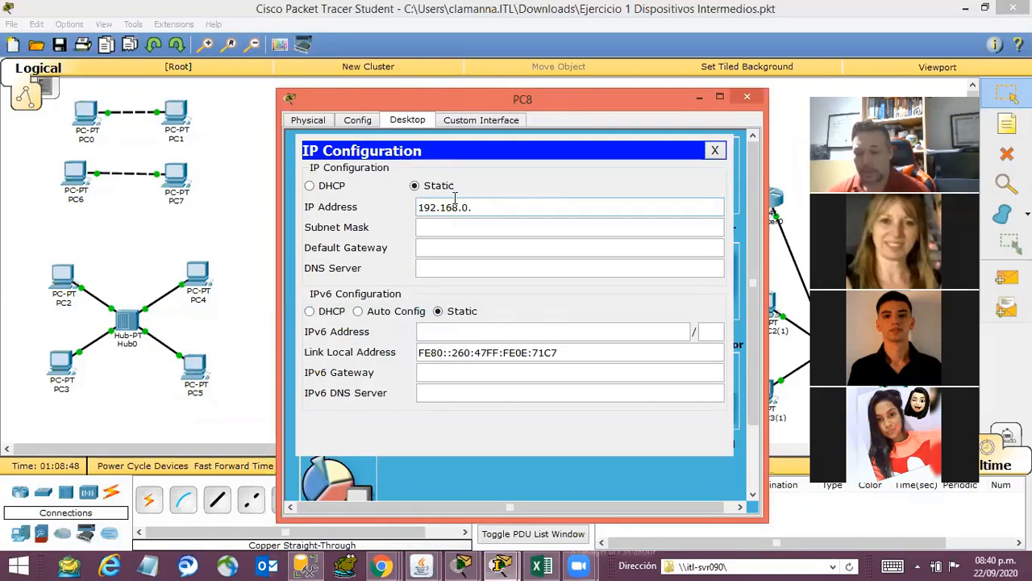
type("10")
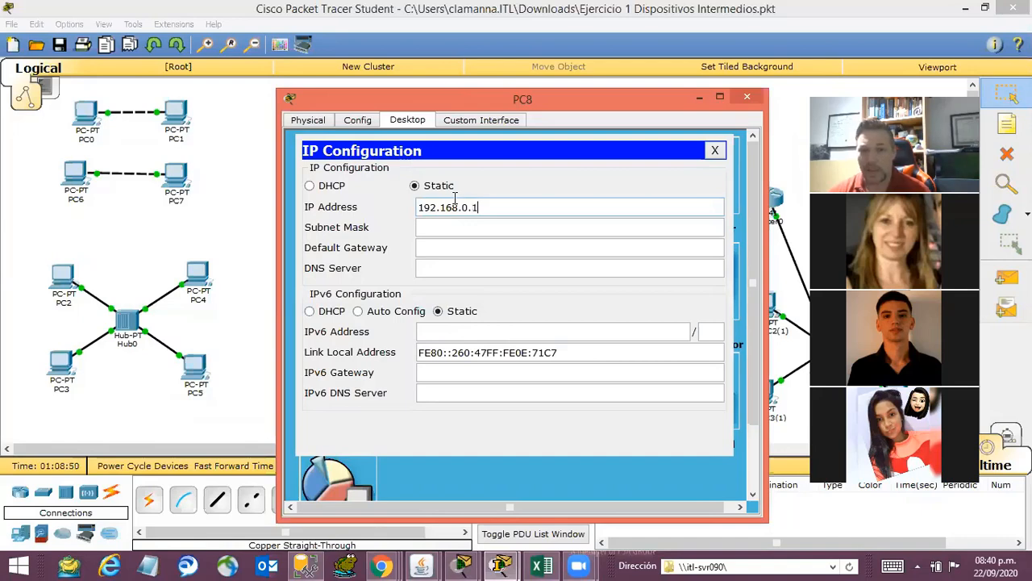
- Give PC8 the subnet mask 255.255.255.0, leave the default gateway empty and close its configuration
left_click(466, 228)
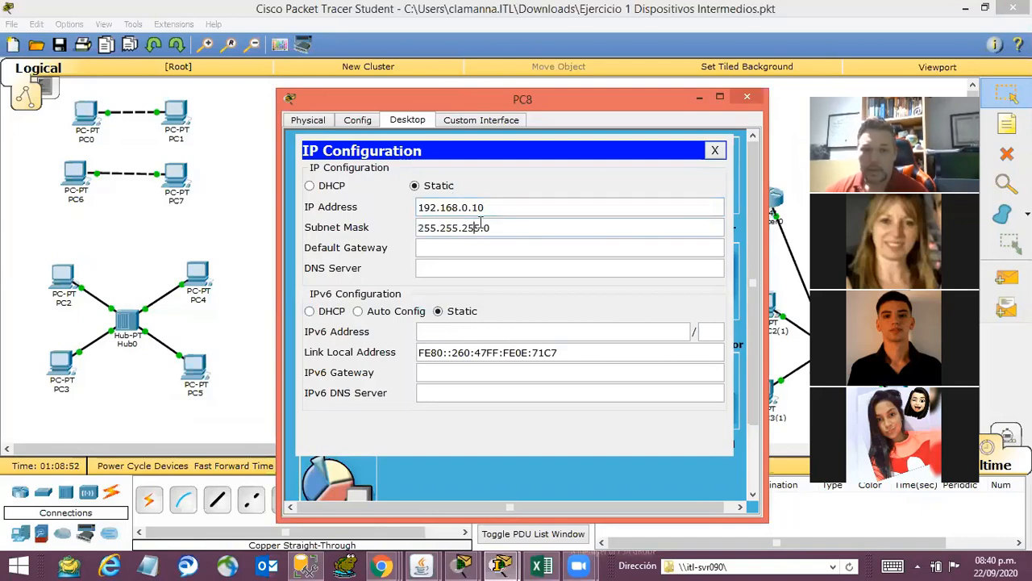
double_click(511, 207)
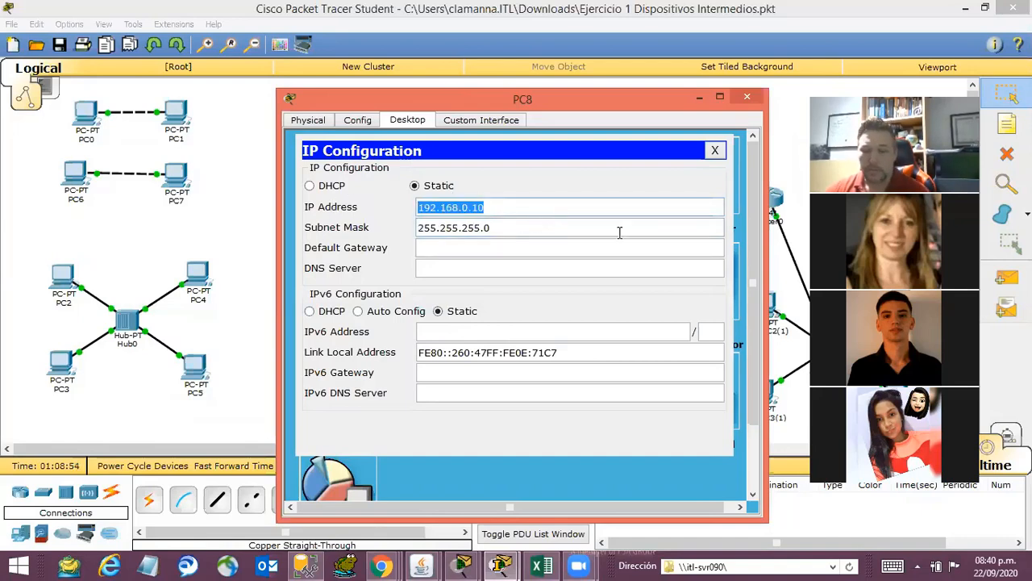
left_click(576, 234)
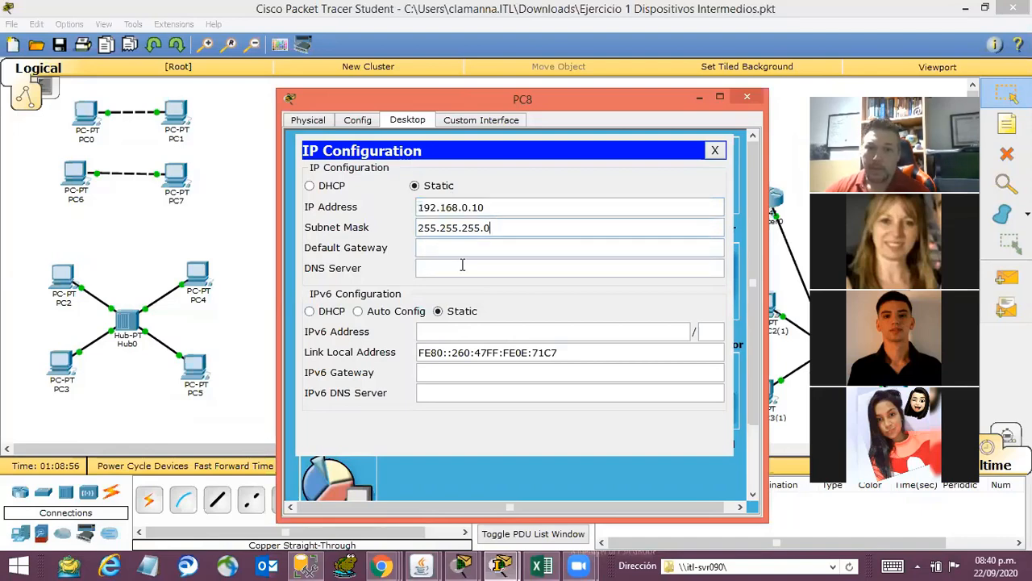
left_click(446, 249)
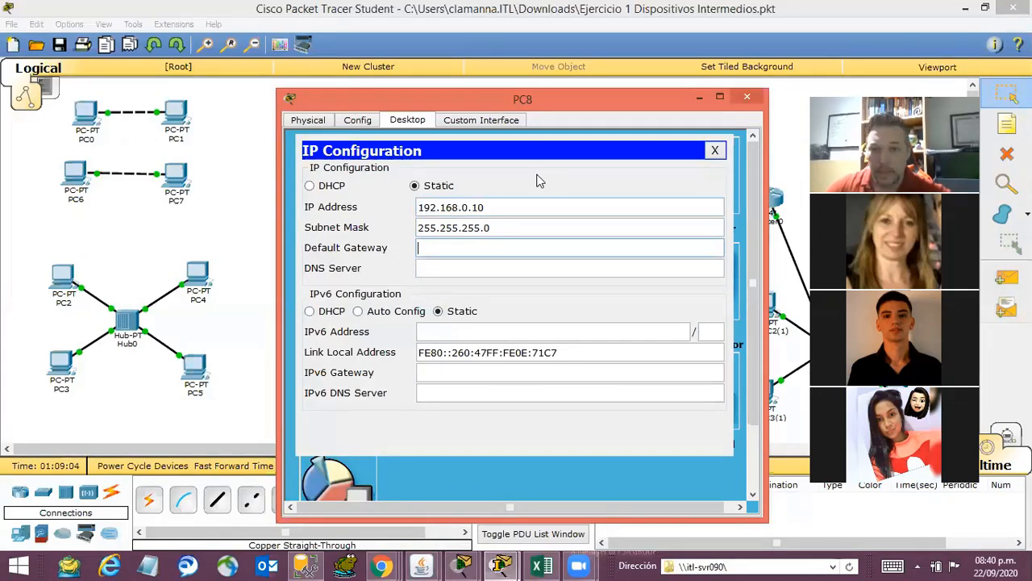
left_click(715, 151)
left_click(746, 96)
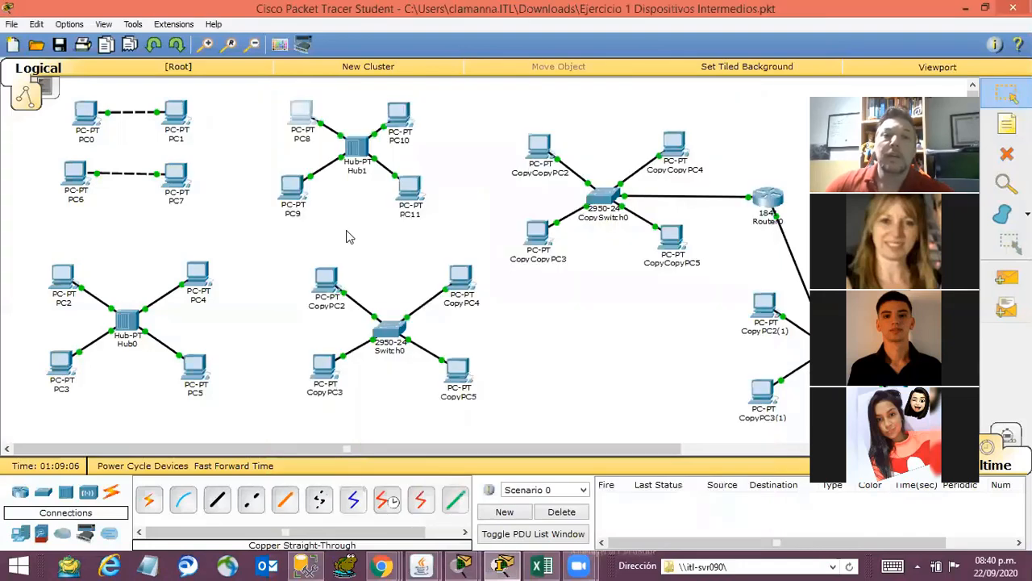
- Configure PC10 with static IP address 192.168.0.11 and subnet mask 255.255.255.0, then close its configuration
left_click(403, 120)
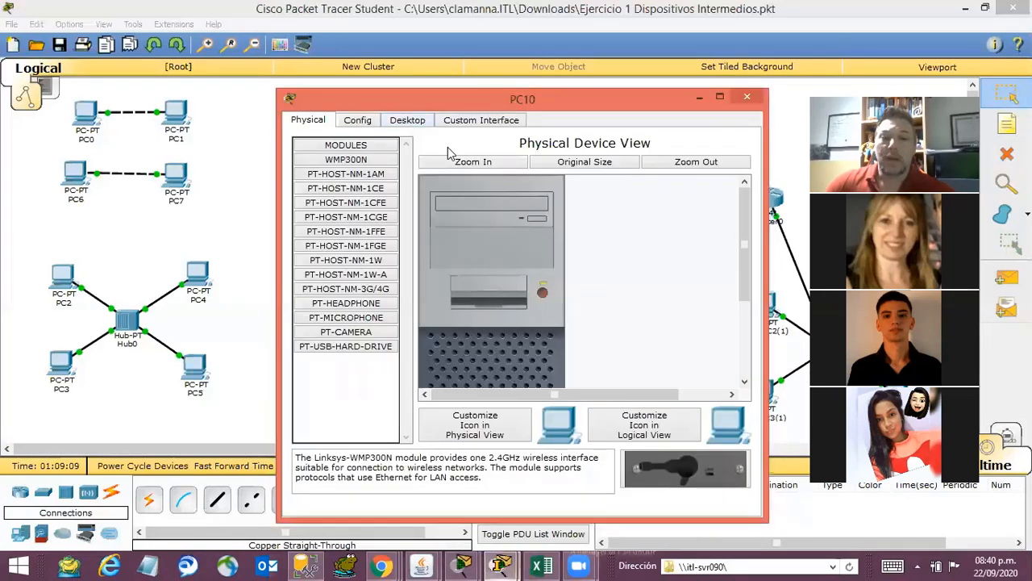
left_click(403, 121)
left_click(368, 170)
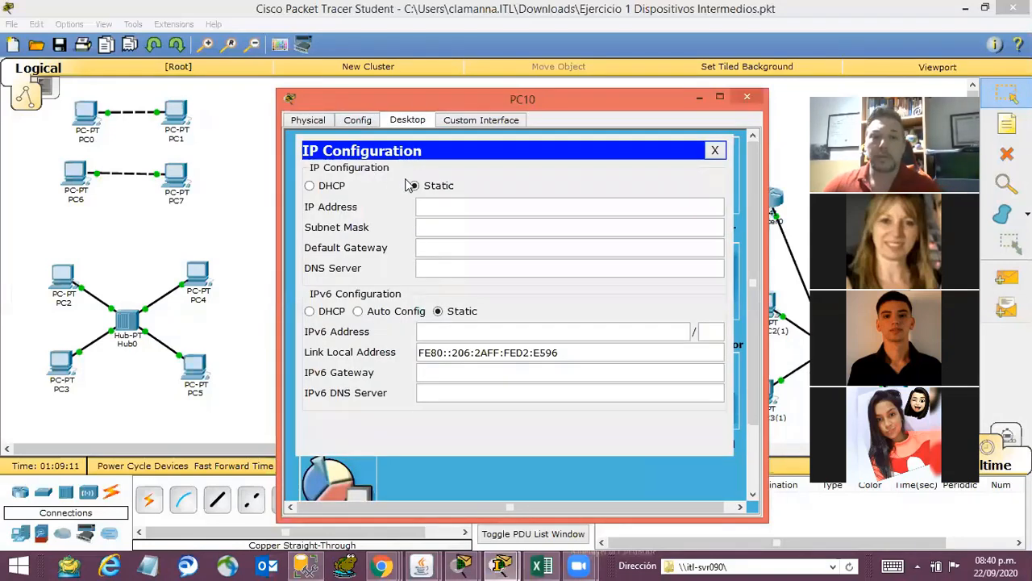
type("192.168.0.10")
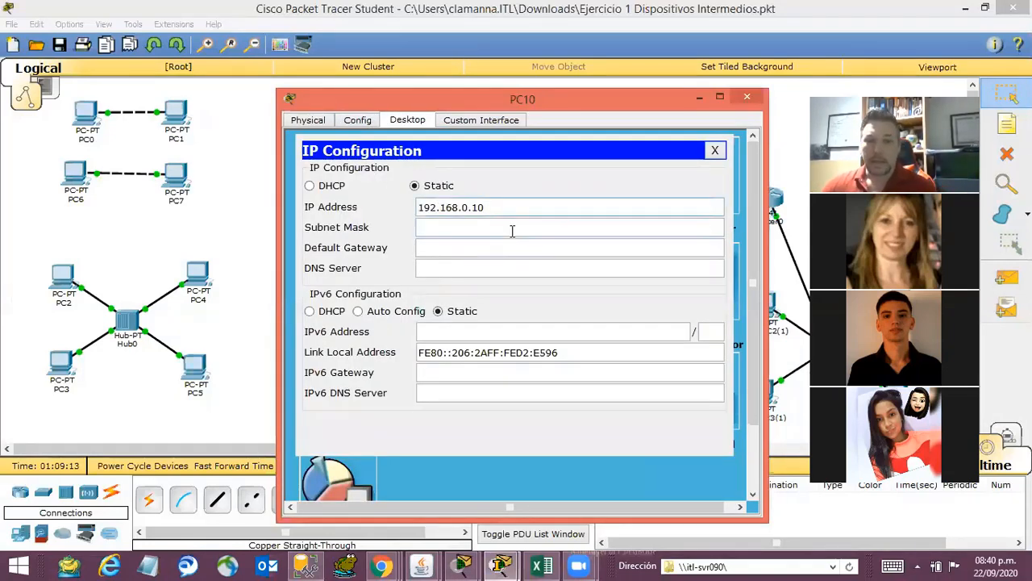
key("BackSpace")
type("1")
left_click(509, 227)
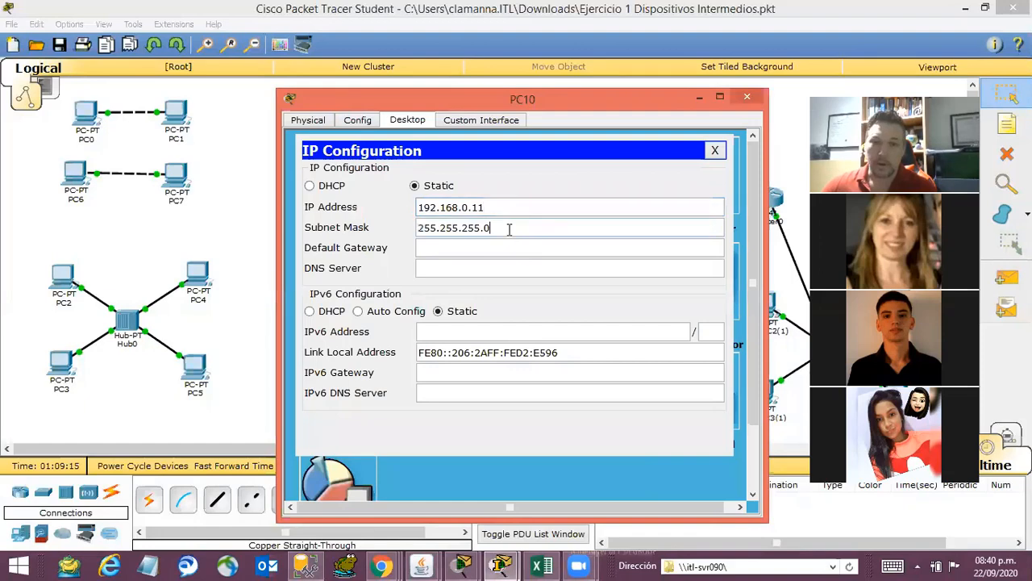
left_click(527, 244)
left_click(715, 150)
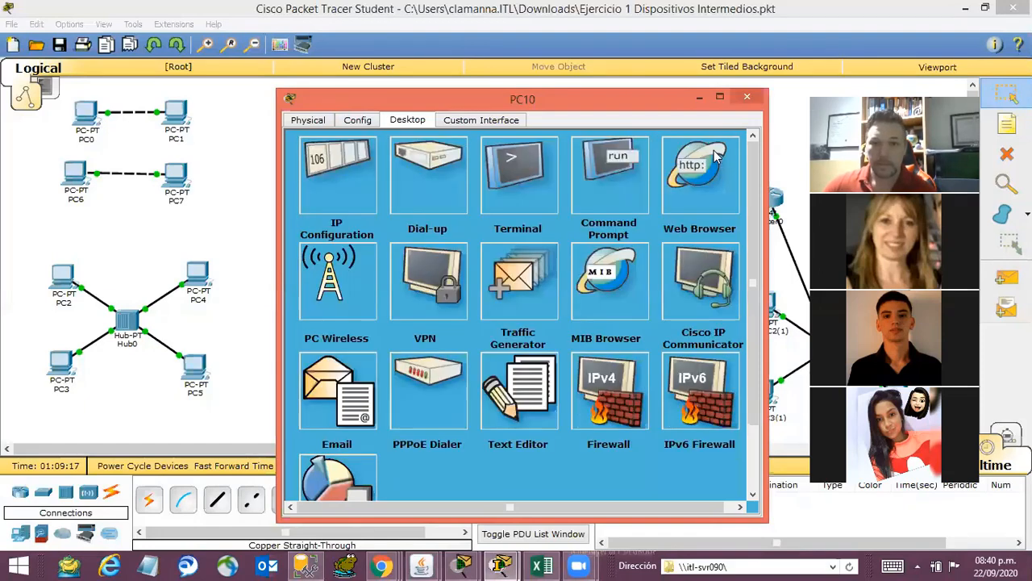
left_click(747, 97)
- Configure PC9 with static IP address 192.168.0.12 and subnet mask 255.255.255.0, then close its configuration
left_click(294, 195)
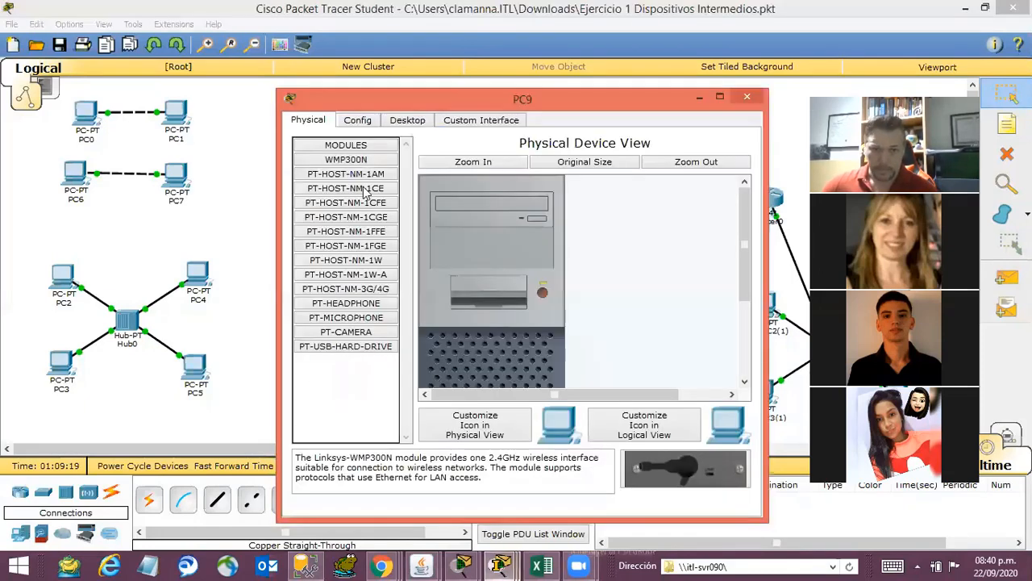
left_click(363, 121)
left_click(405, 123)
left_click(346, 212)
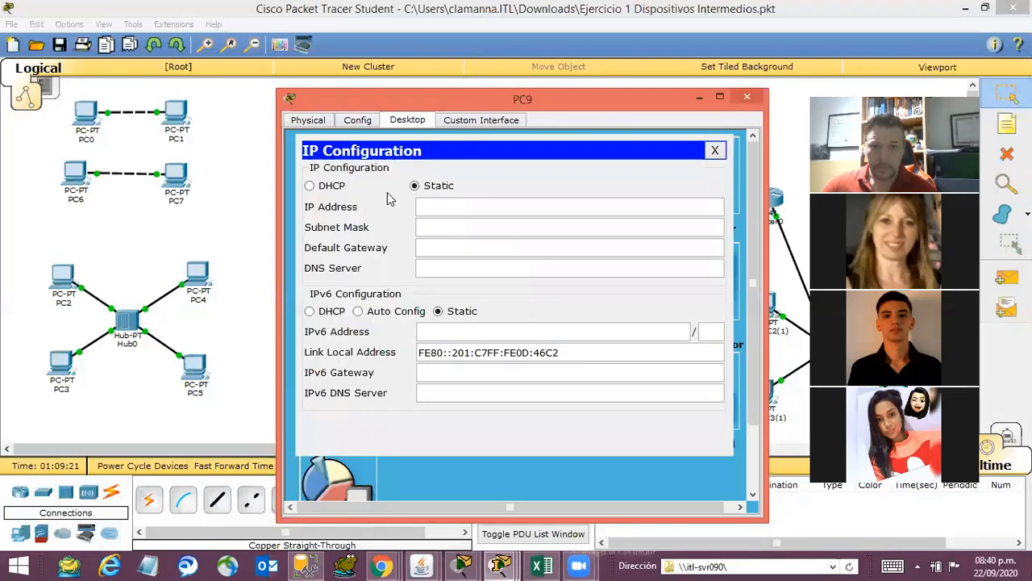
left_click(484, 209)
type("192.168.0.10")
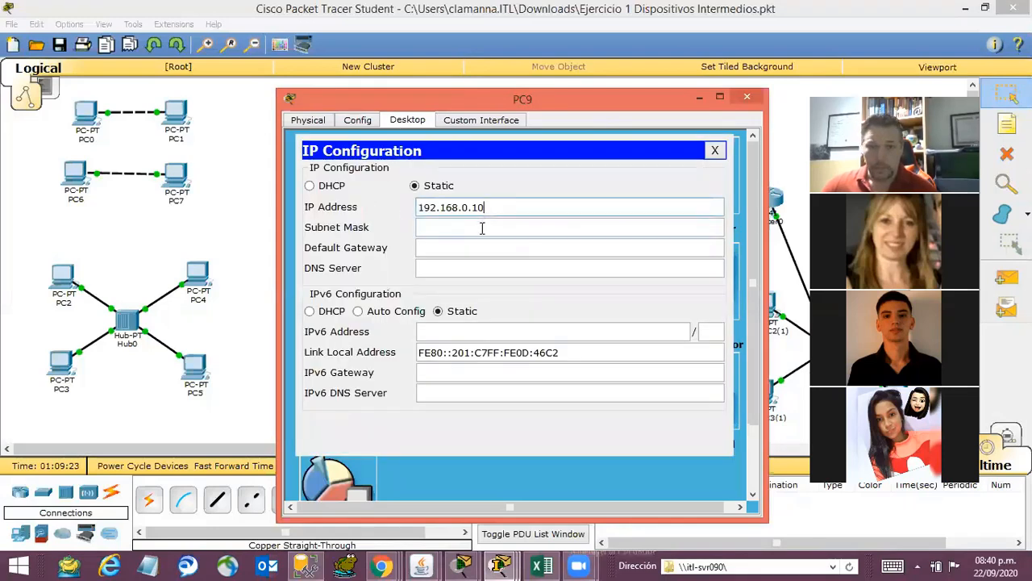
key("BackSpace")
type("2")
left_click(489, 225)
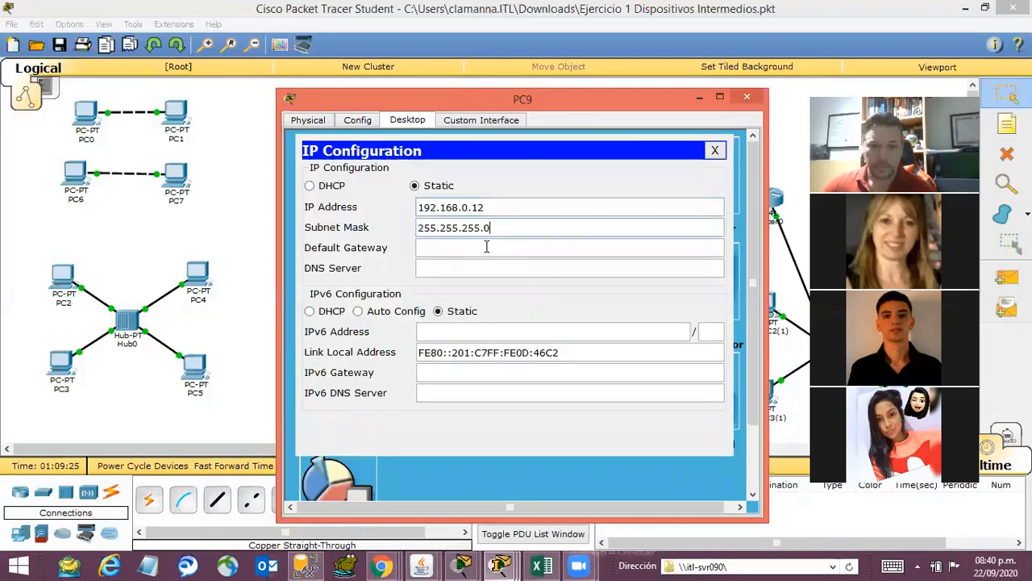
key("Tab")
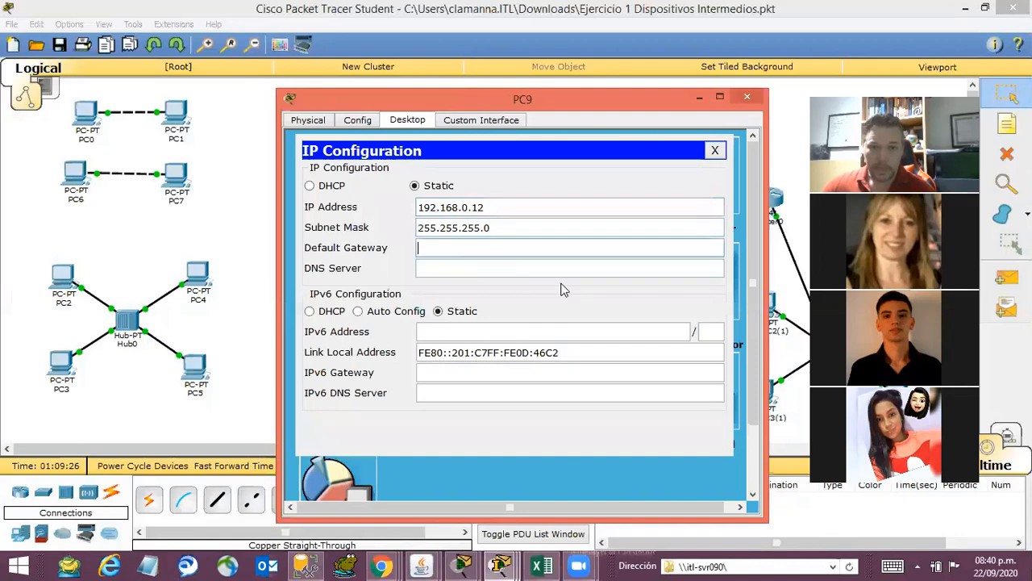
left_click(715, 150)
left_click(746, 96)
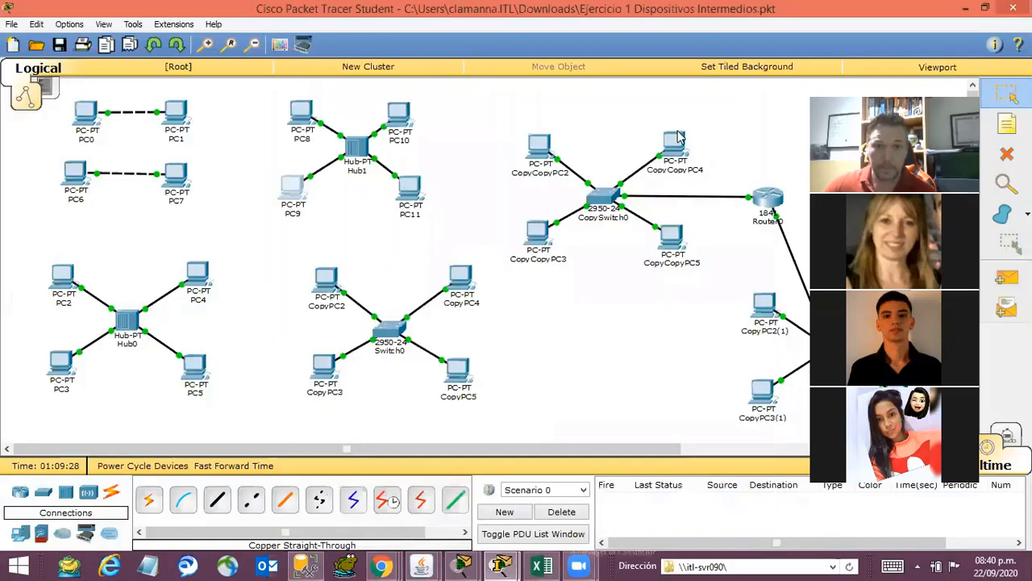
- Configure PC11 with static IP address 192.168.0.15 and subnet mask 255.255.255.0, then close its configuration
left_click(410, 189)
left_click(357, 120)
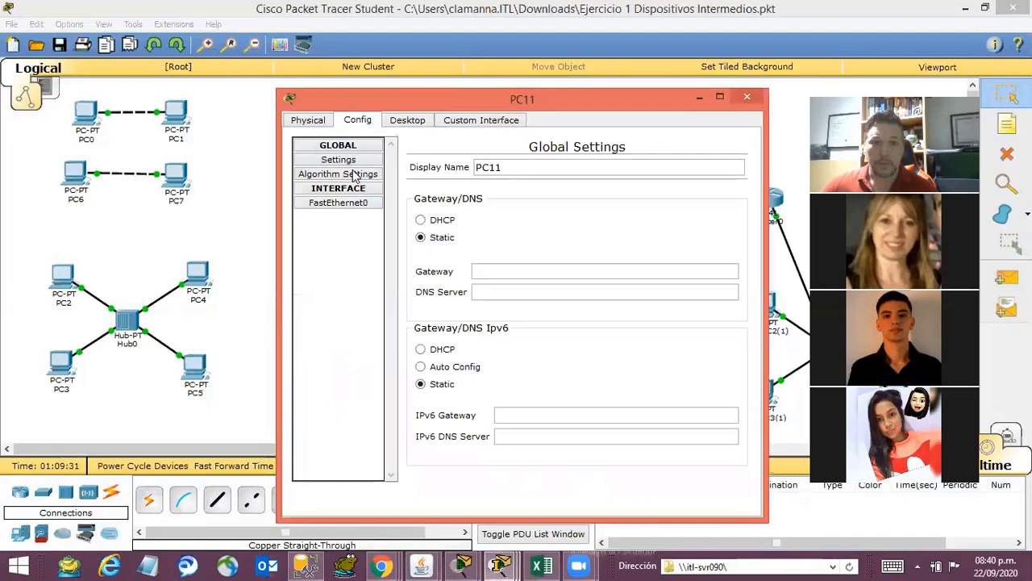
left_click(408, 121)
left_click(337, 166)
left_click(462, 208)
type("192.168.0.10")
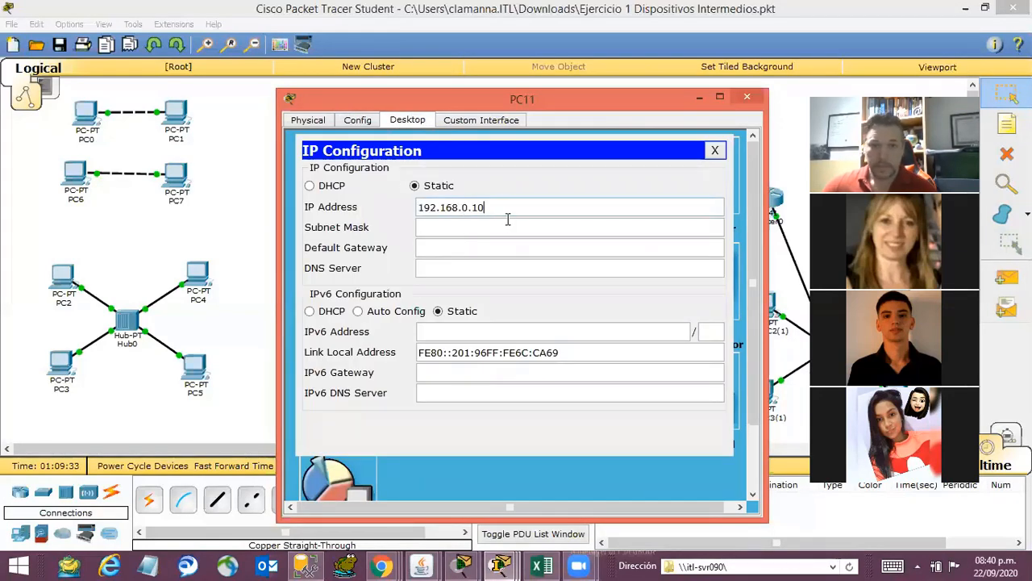
key("BackSpace")
type("5")
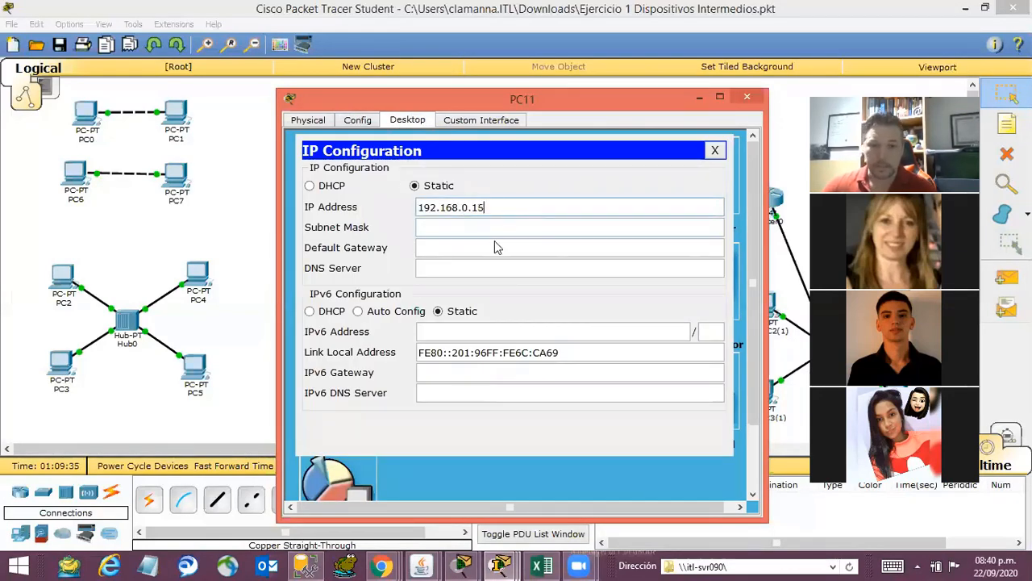
left_click(488, 229)
left_click(502, 245)
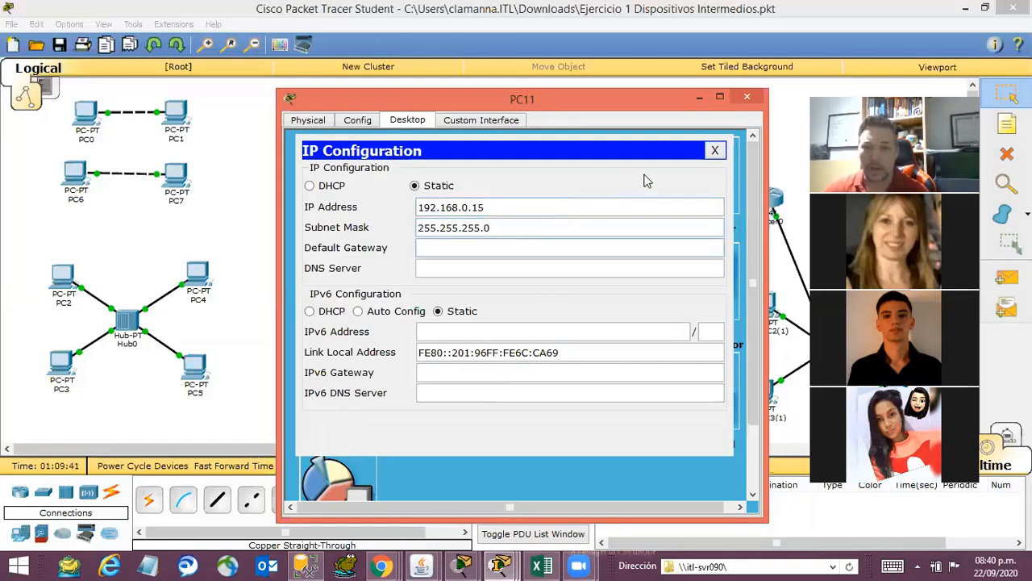
left_click(715, 150)
left_click(747, 97)
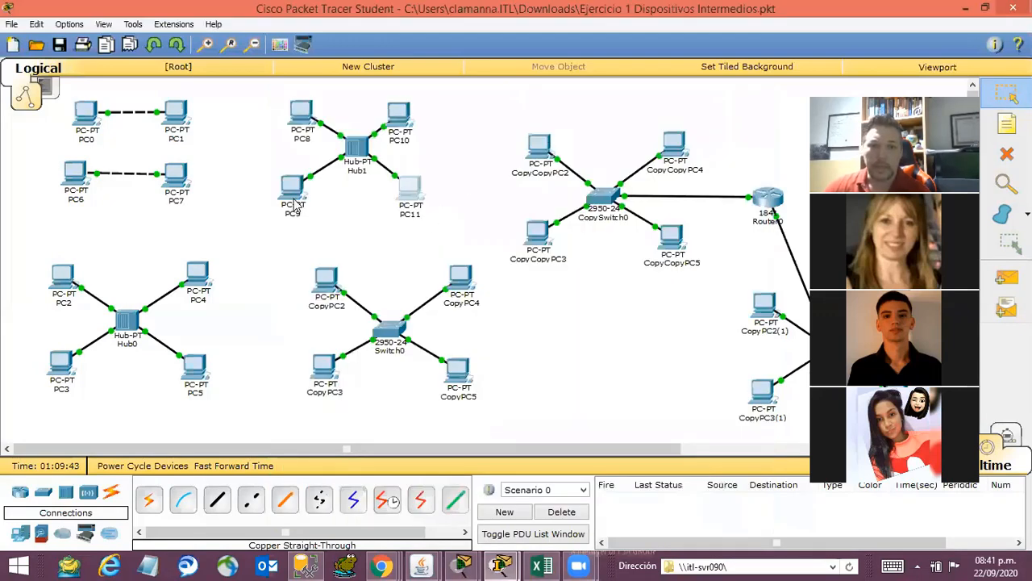
left_click(303, 113)
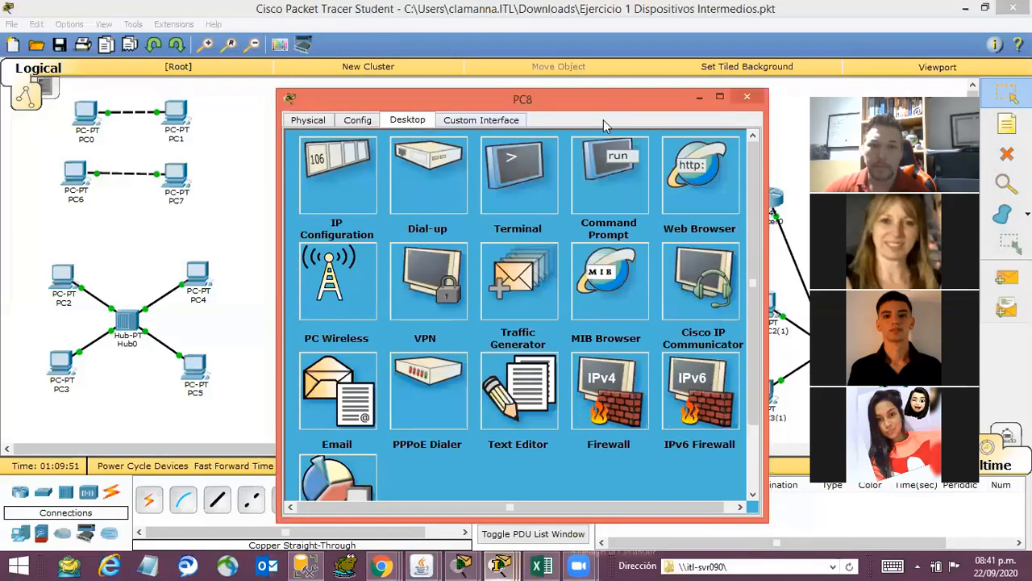
left_click(748, 101)
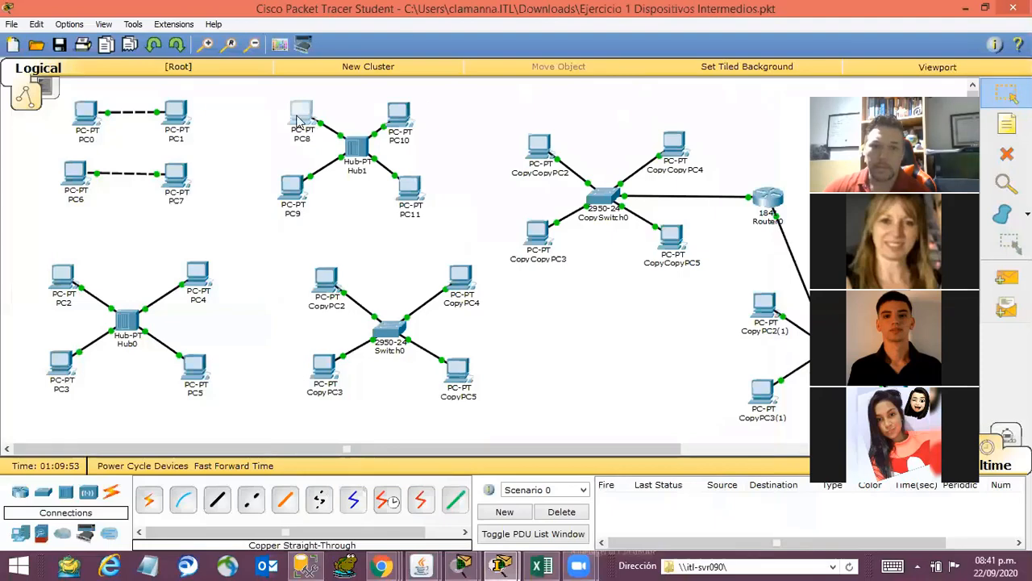
left_click(401, 117)
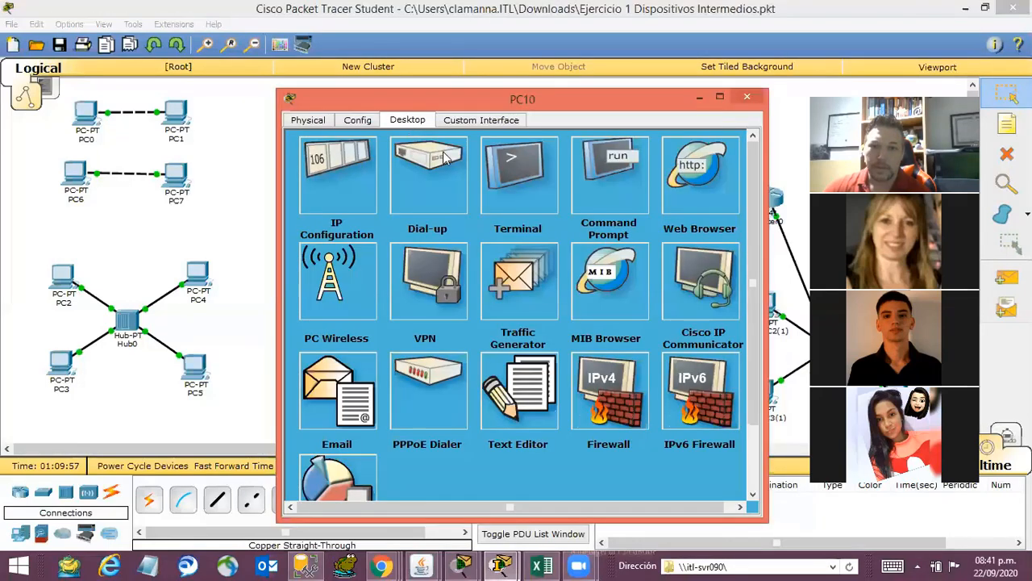
left_click(750, 101)
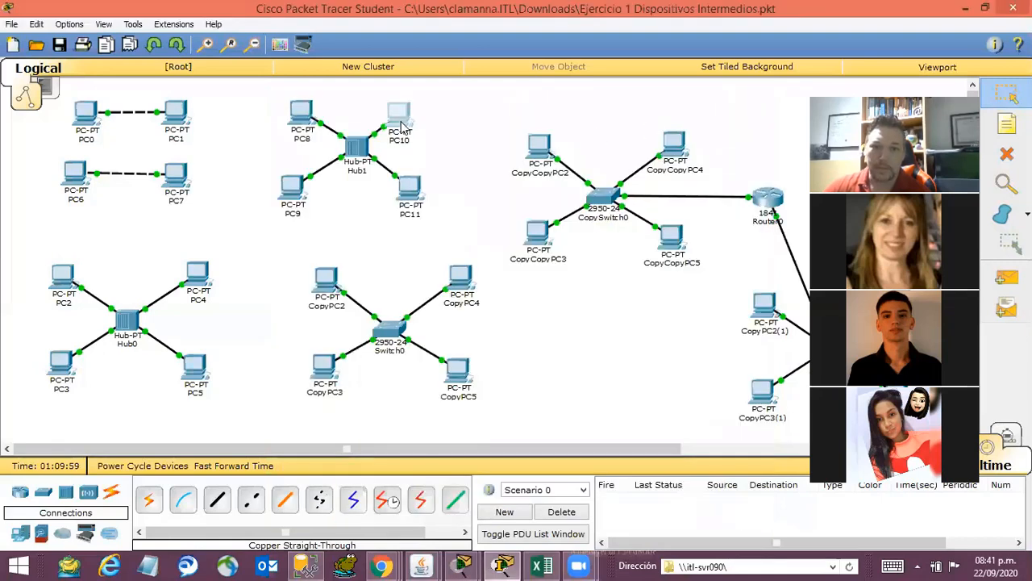
left_click(413, 192)
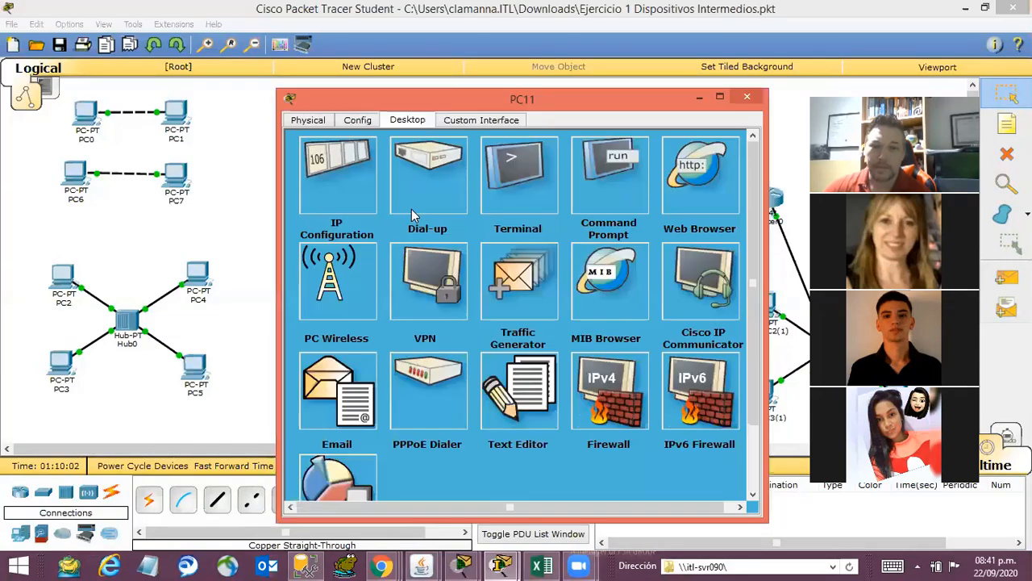
left_click(748, 96)
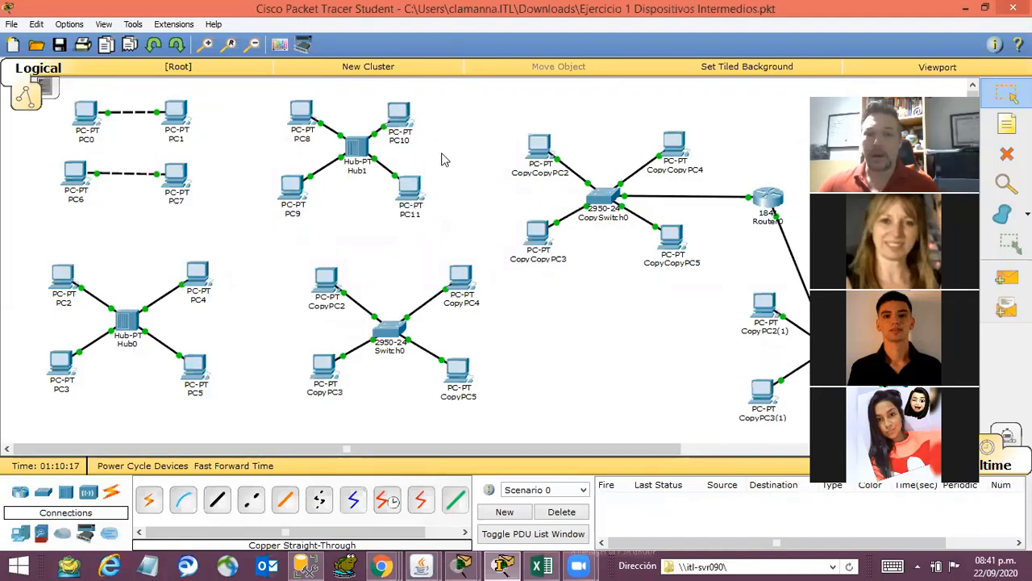
- Run ipconfig in PC8's Command Prompt to check its IP settings
left_click(305, 129)
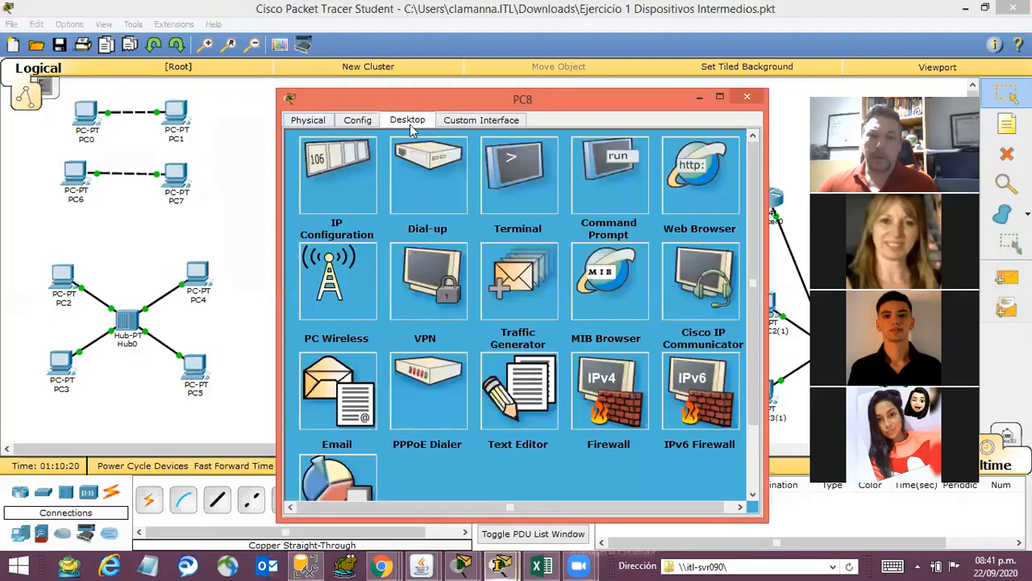
left_click(609, 171)
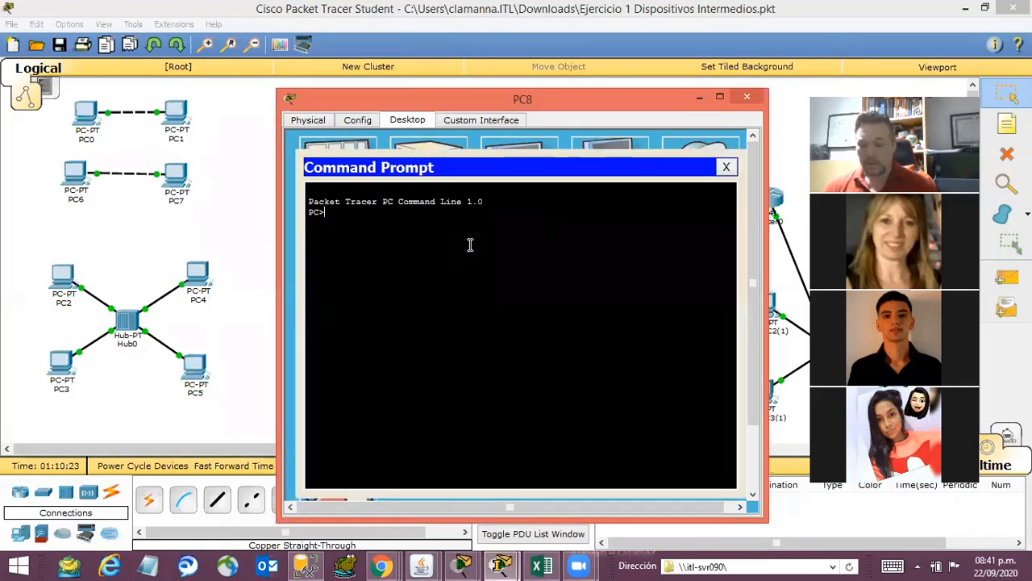
type("ipconfig")
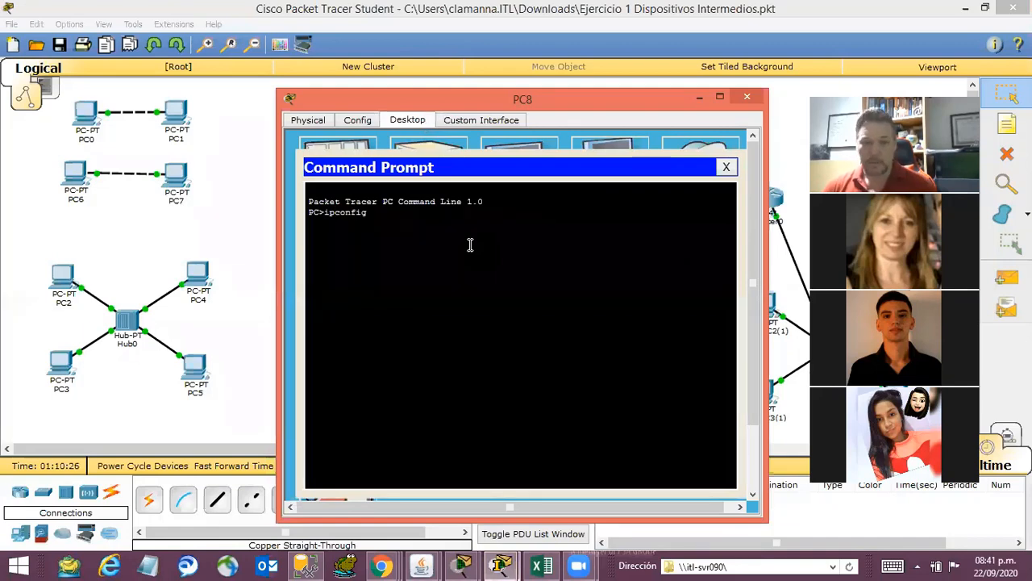
key("Return")
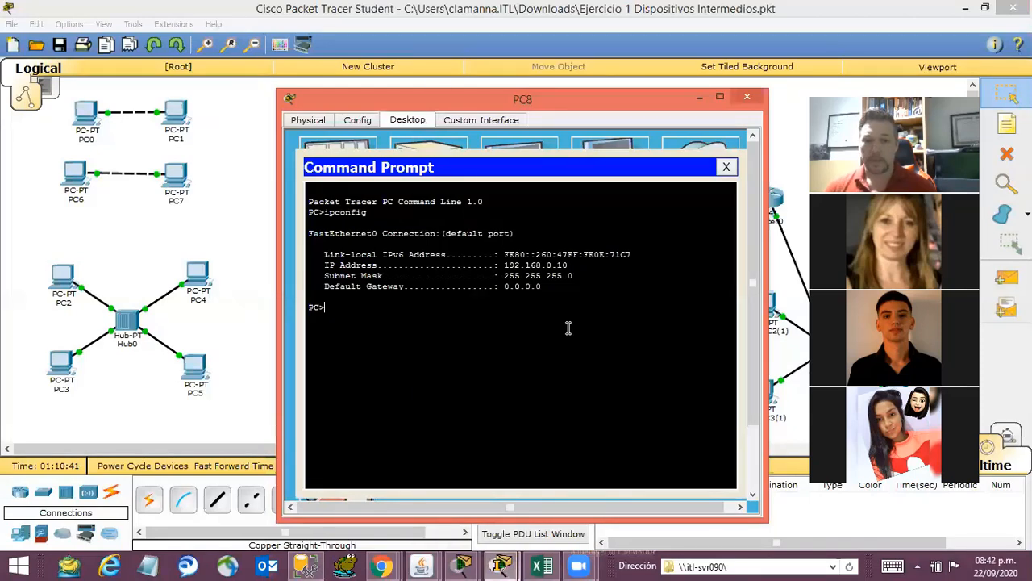
- Ping 192.168.0.11 from PC8's Command Prompt to test the connection to PC10, then close PC8's windows
type("ping ")
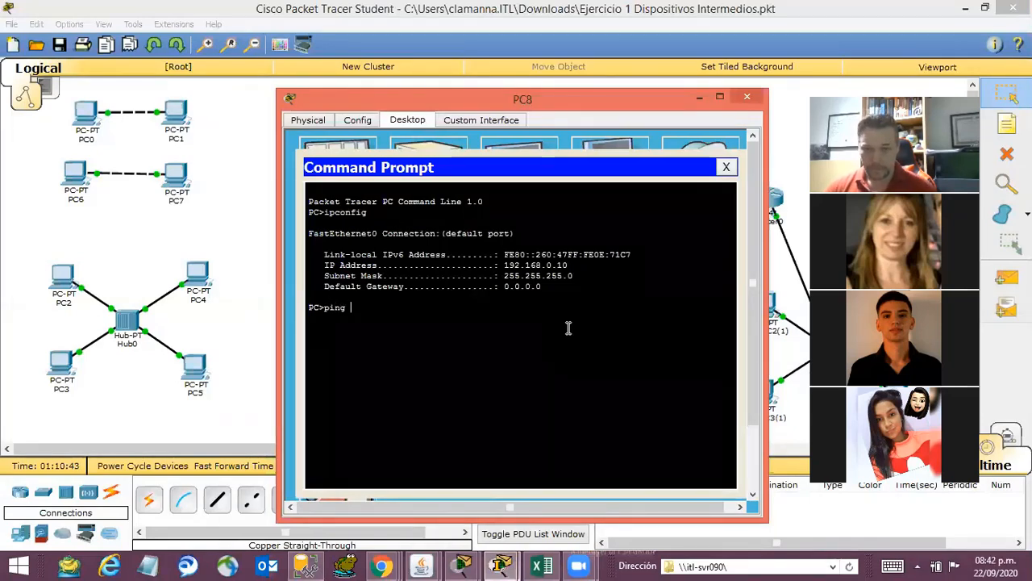
type("1")
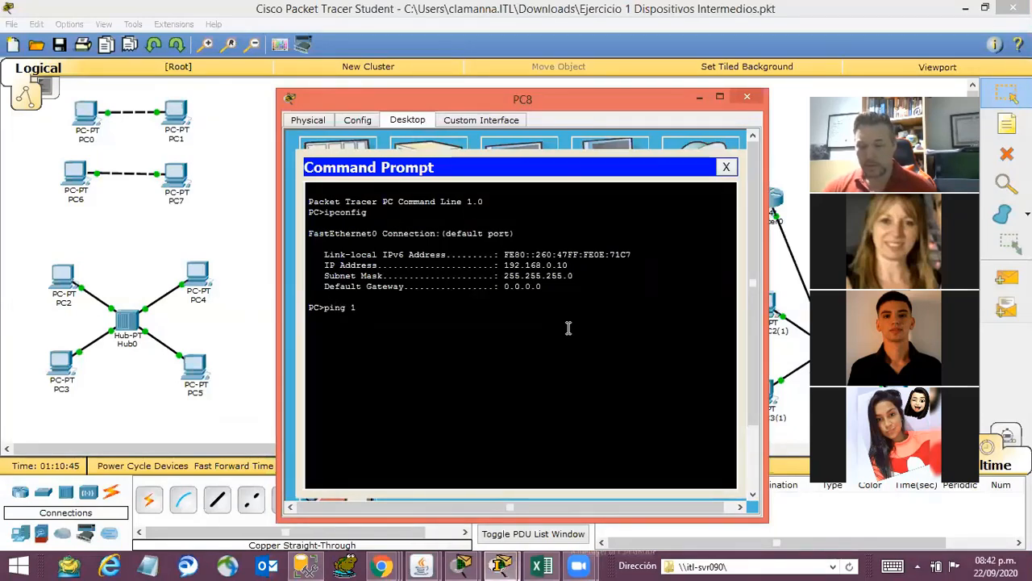
type("92.16")
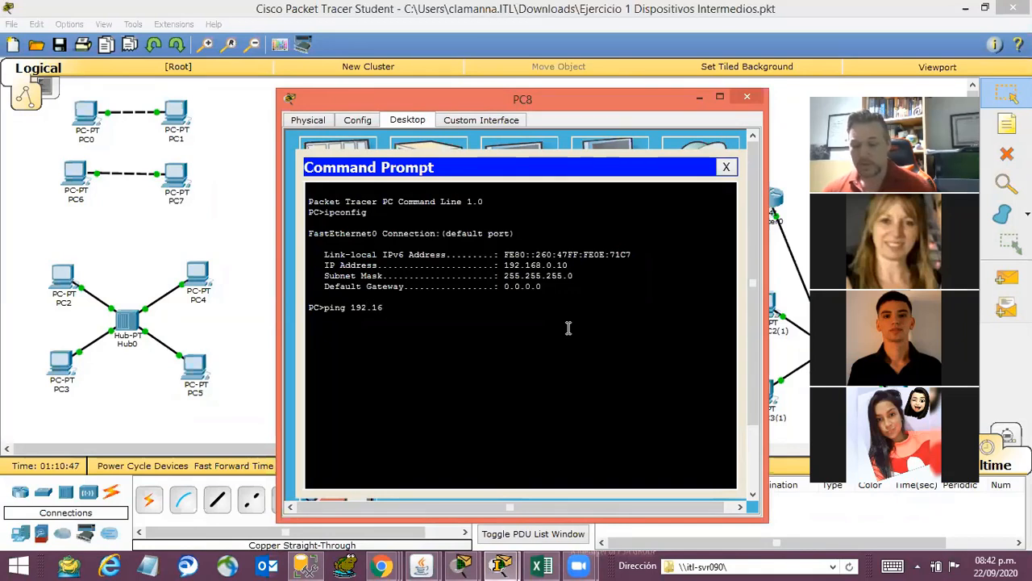
type("8.")
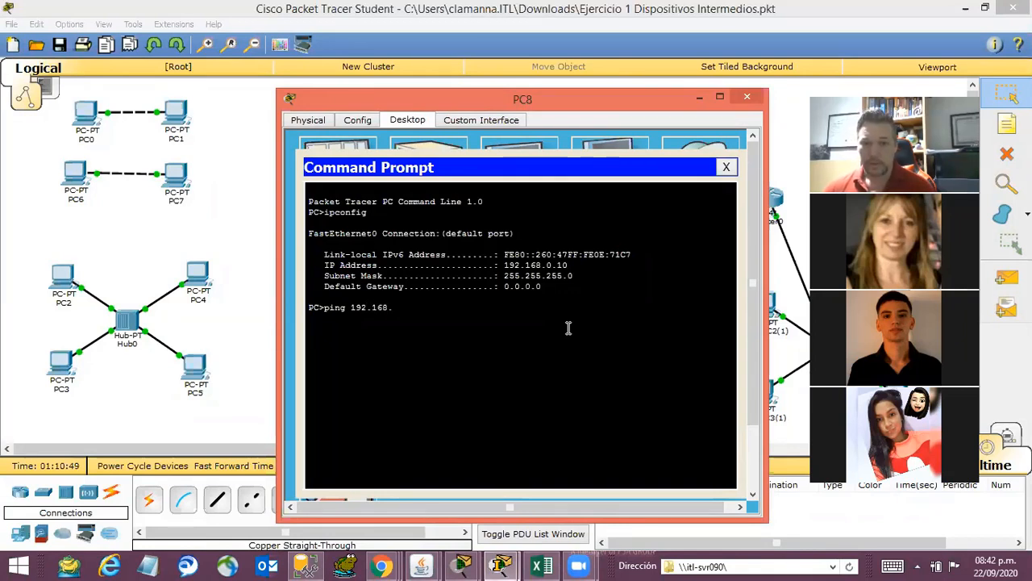
type("0.11")
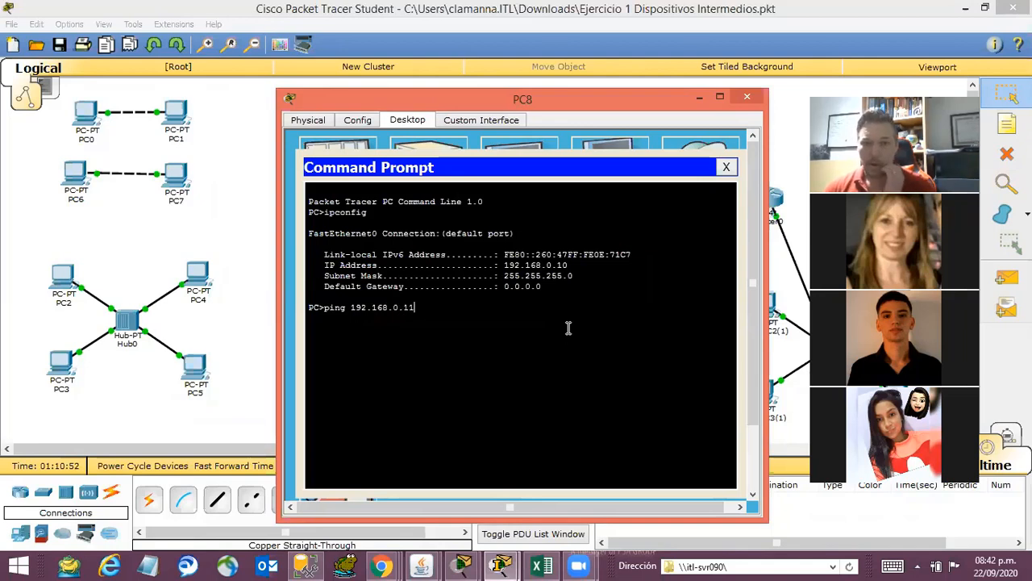
key("Return")
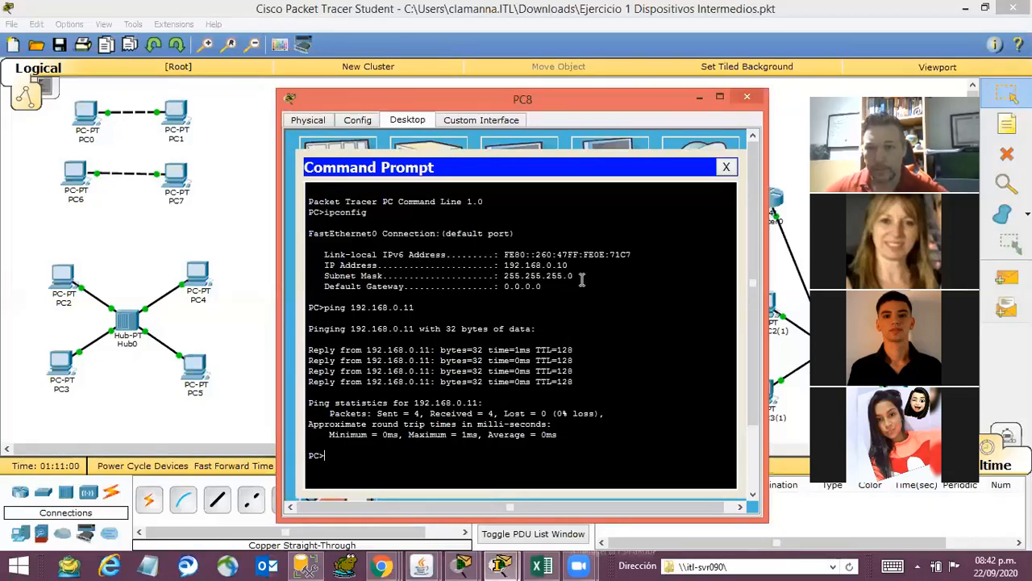
left_click(726, 167)
left_click(747, 97)
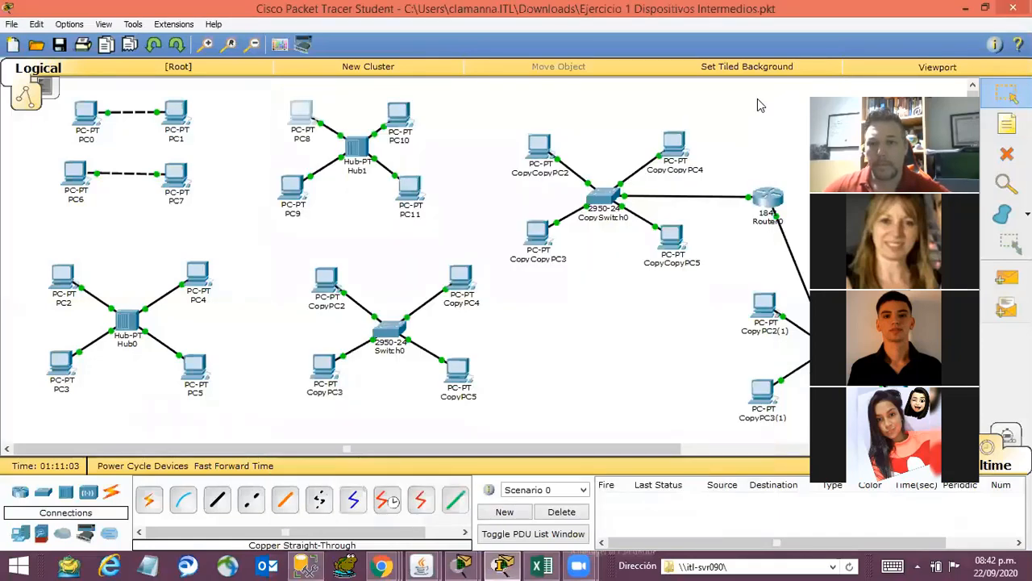
- Alternate between Simulation and Realtime modes to compare them, ending in Realtime mode
left_click_drag(944, 88, 630, 161)
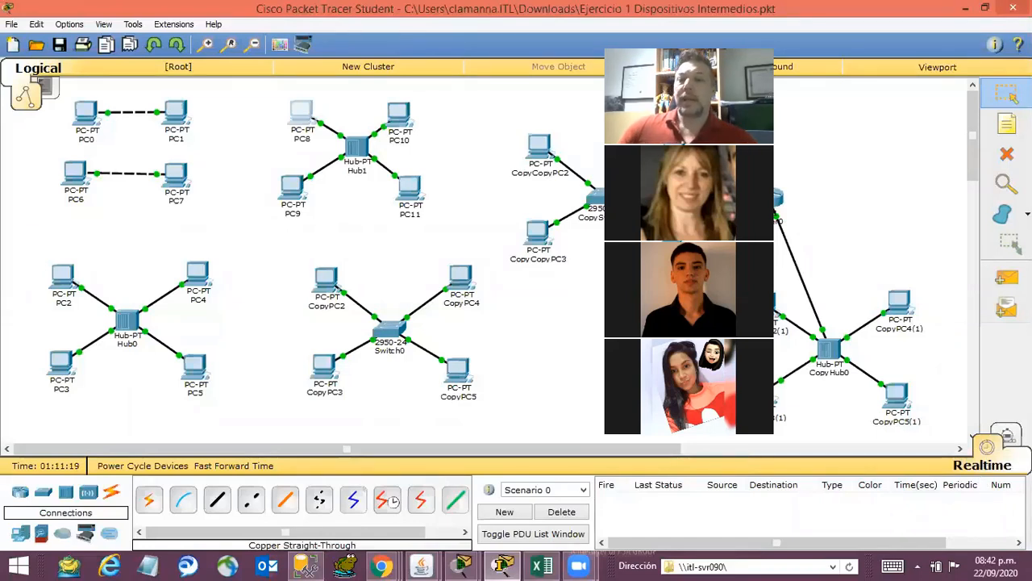
left_click(1006, 436)
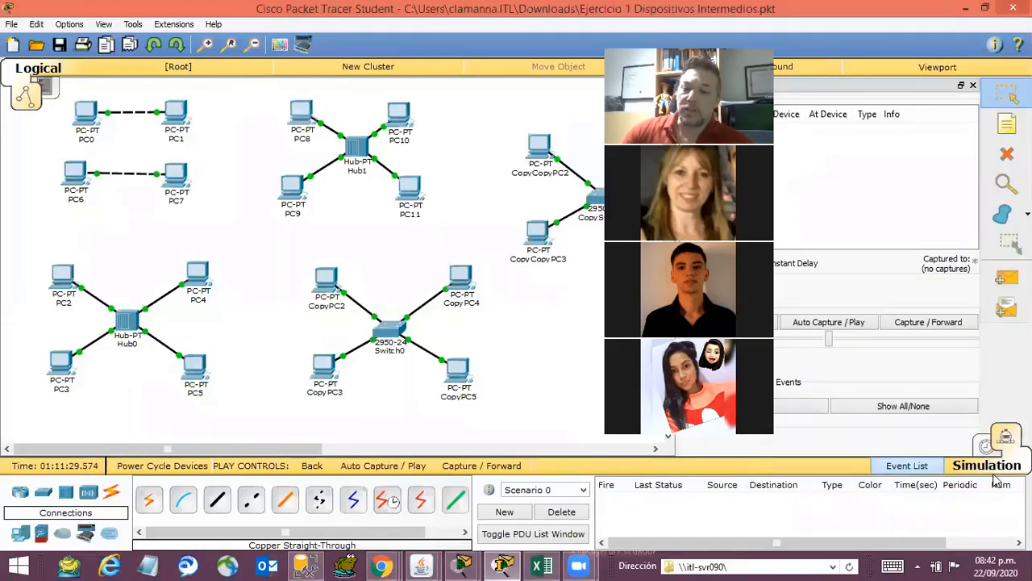
left_click(1005, 437)
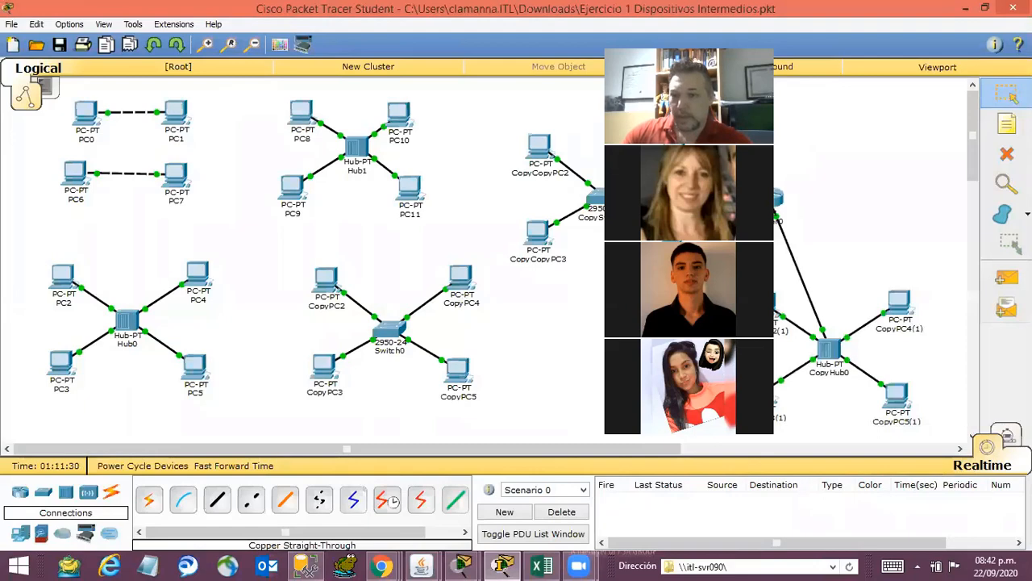
left_click(1009, 436)
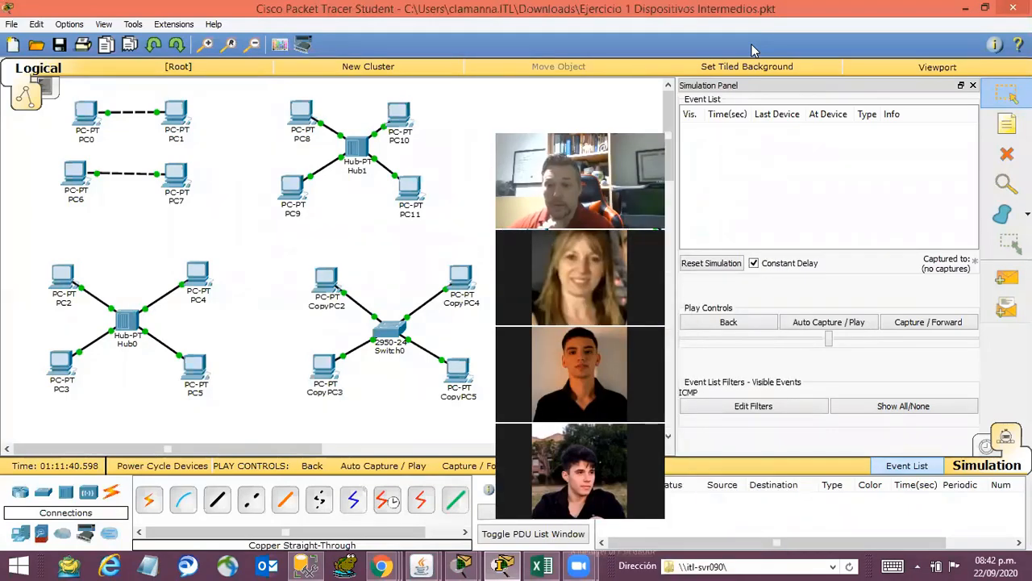
left_click(987, 447)
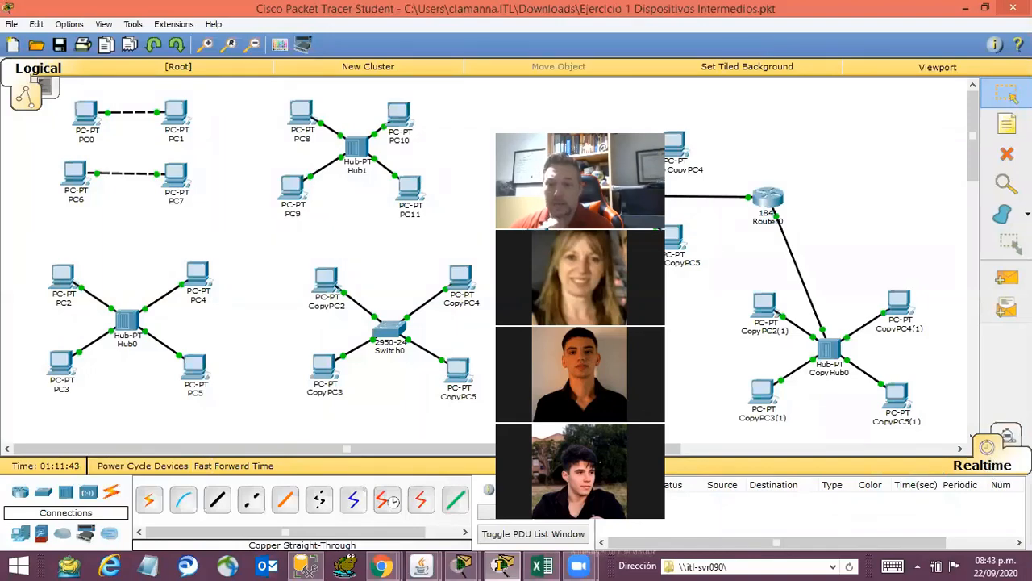
left_click(1006, 436)
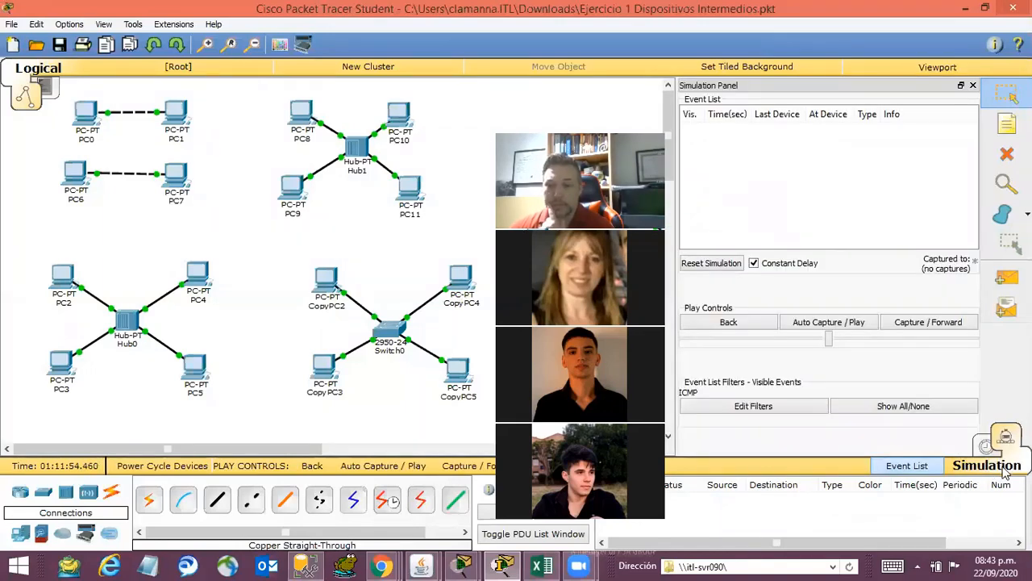
left_click(987, 448)
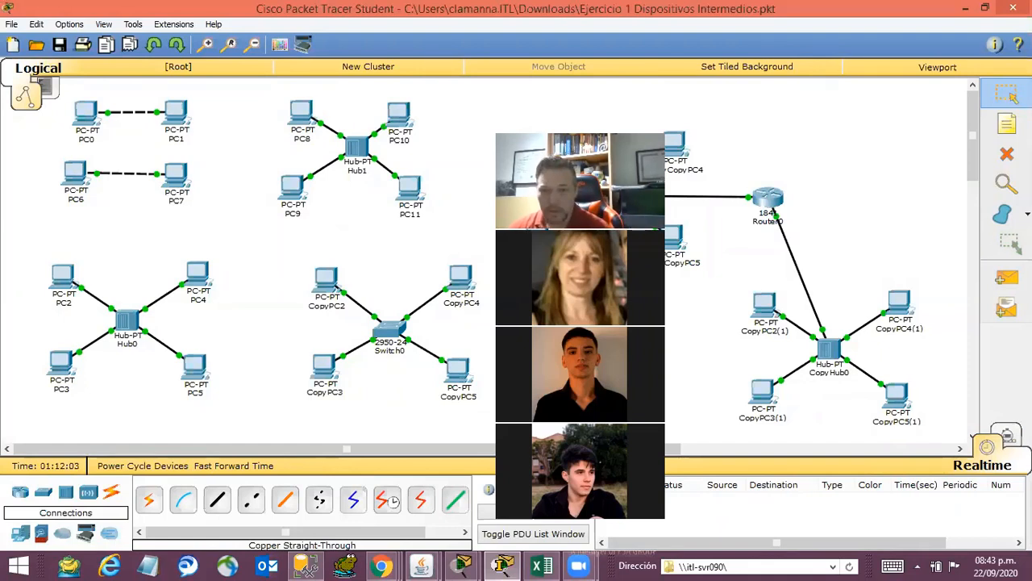
- Switch to Simulation mode and toggle the visible event filters between all and none, ending with none
left_click(1005, 436)
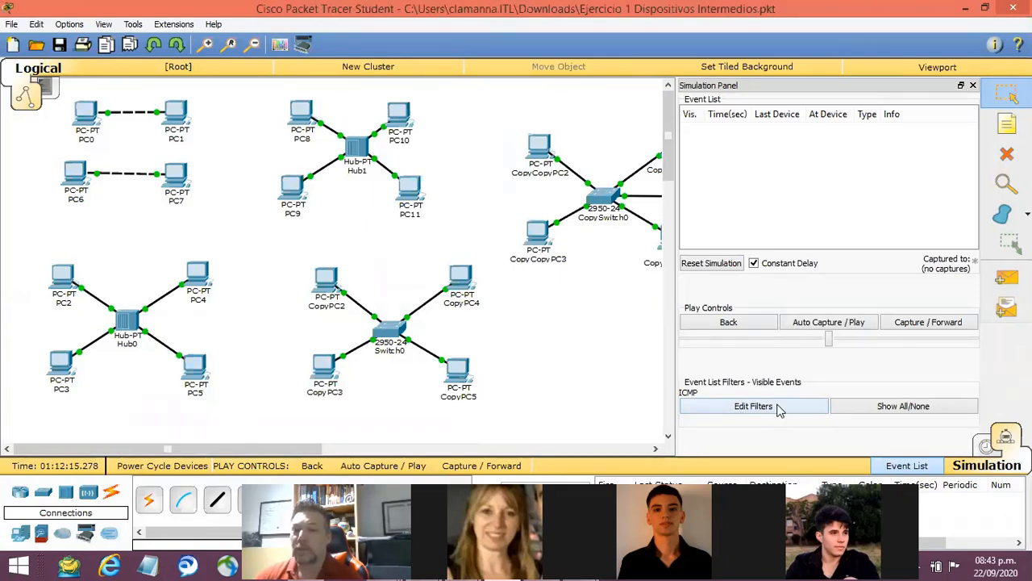
left_click(891, 410)
left_click(894, 409)
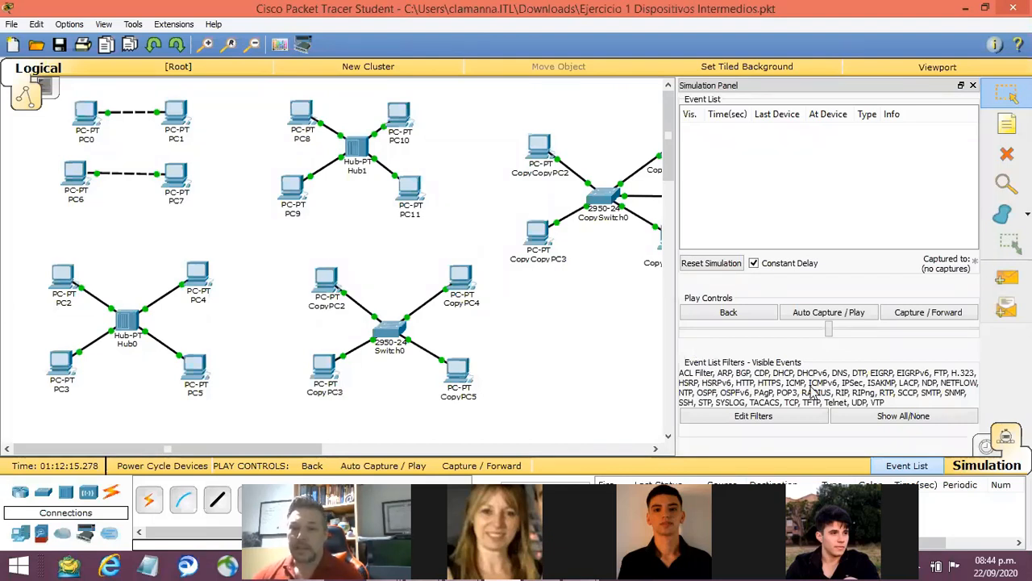
left_click(882, 417)
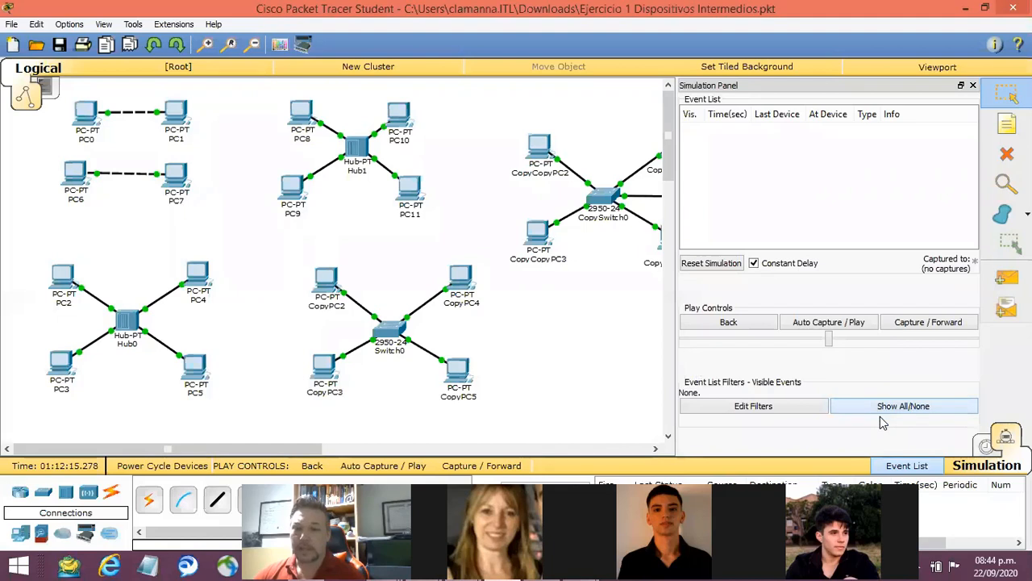
left_click(883, 410)
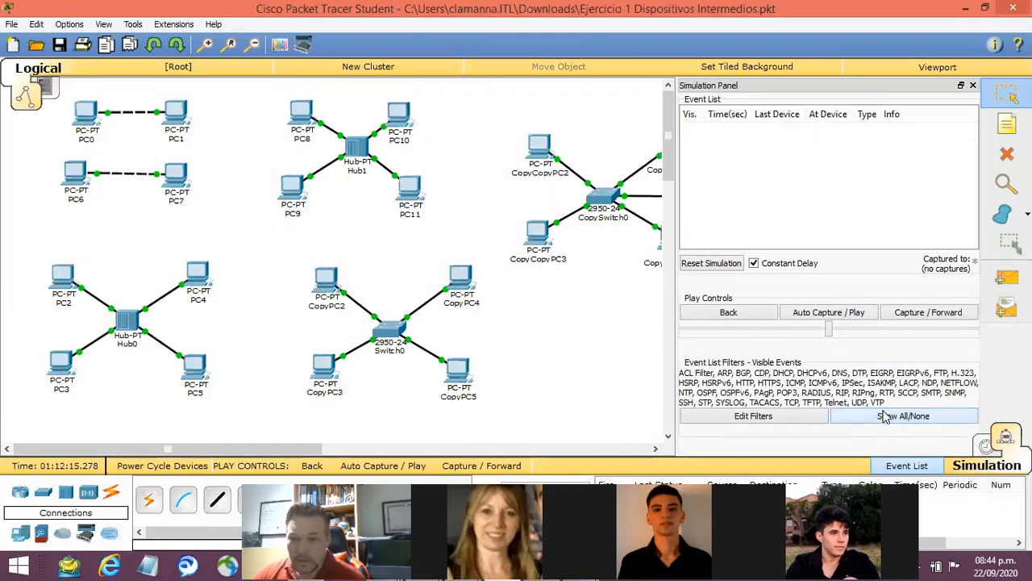
left_click(887, 416)
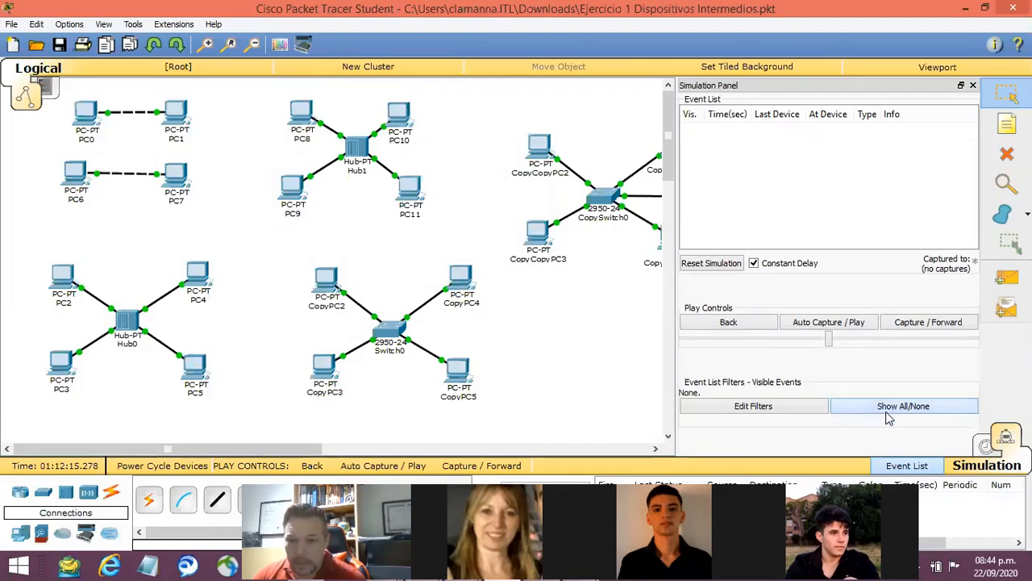
- Enable only ICMP in the IPv4 event filters and look through the IPv6 filter options
left_click(755, 408)
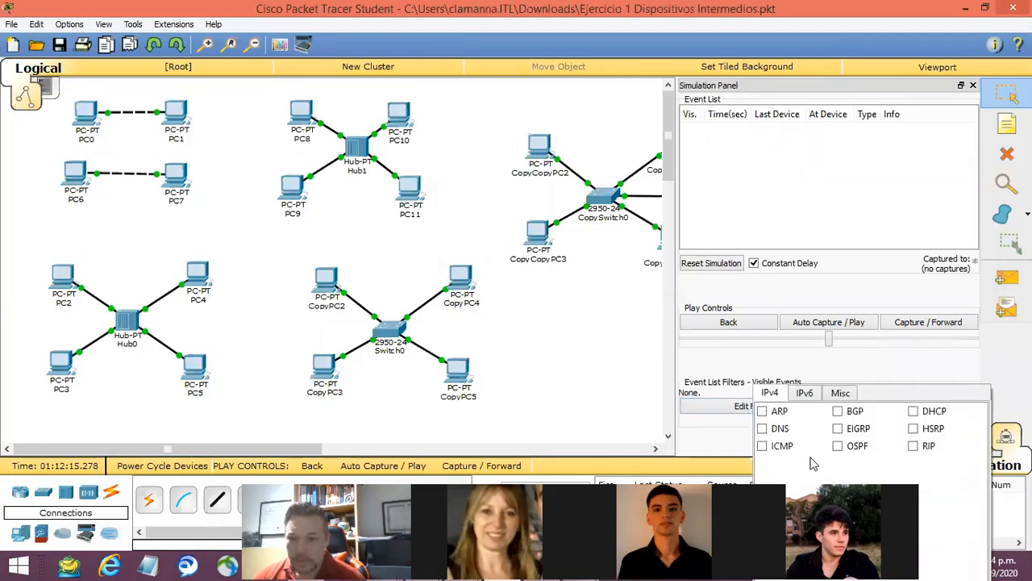
left_click(762, 447)
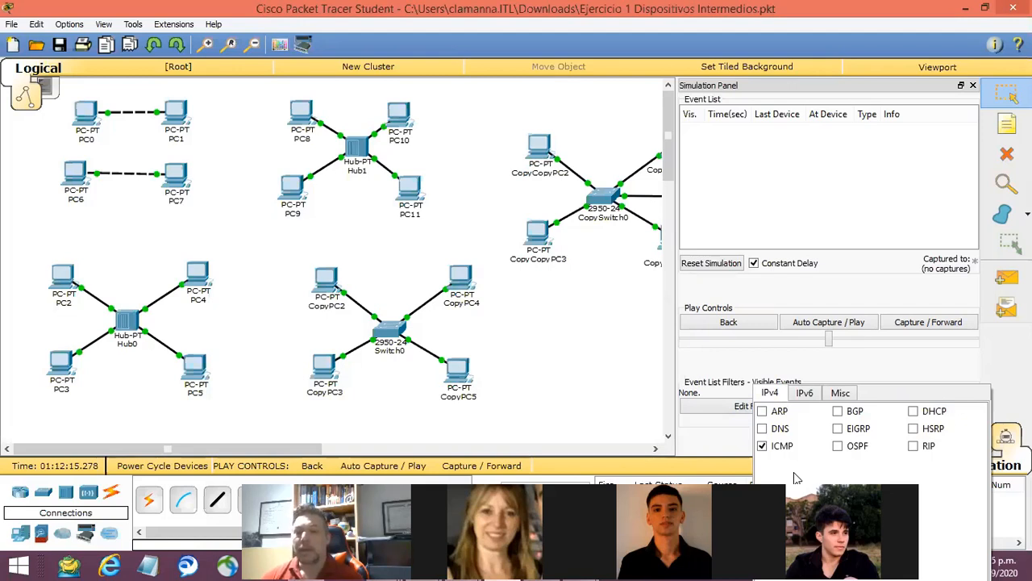
left_click(763, 446)
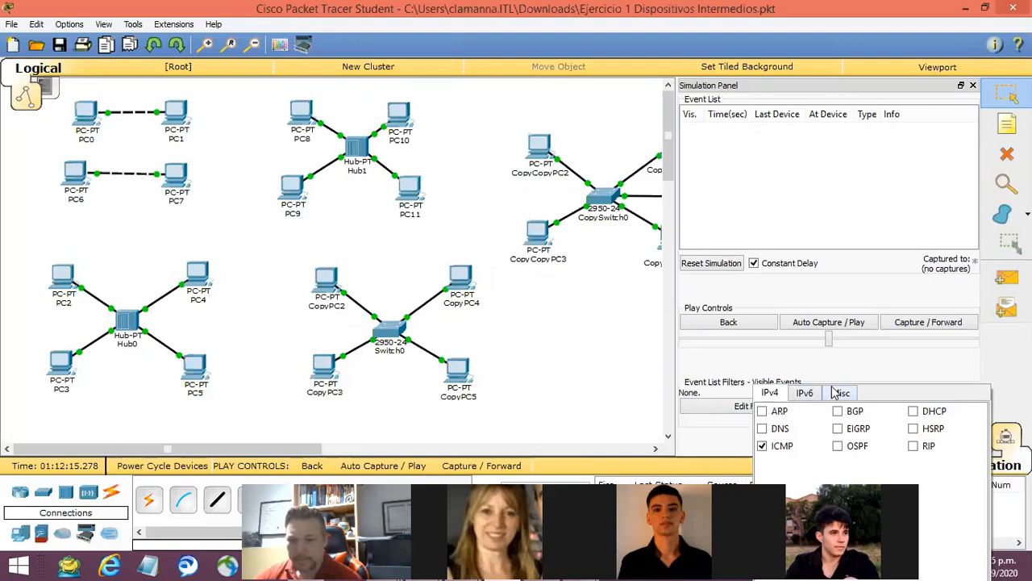
left_click(761, 446)
left_click(762, 446)
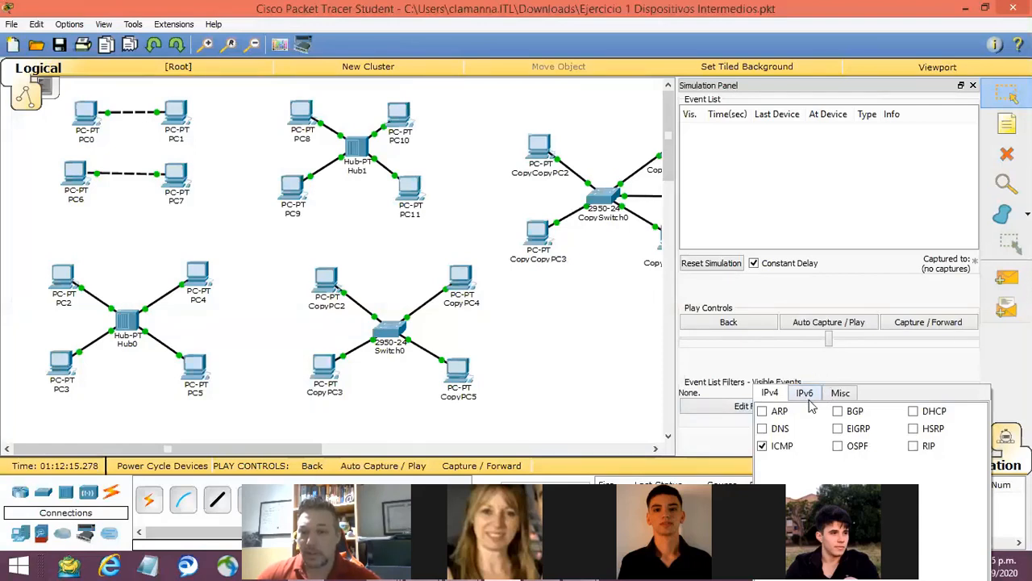
left_click(807, 393)
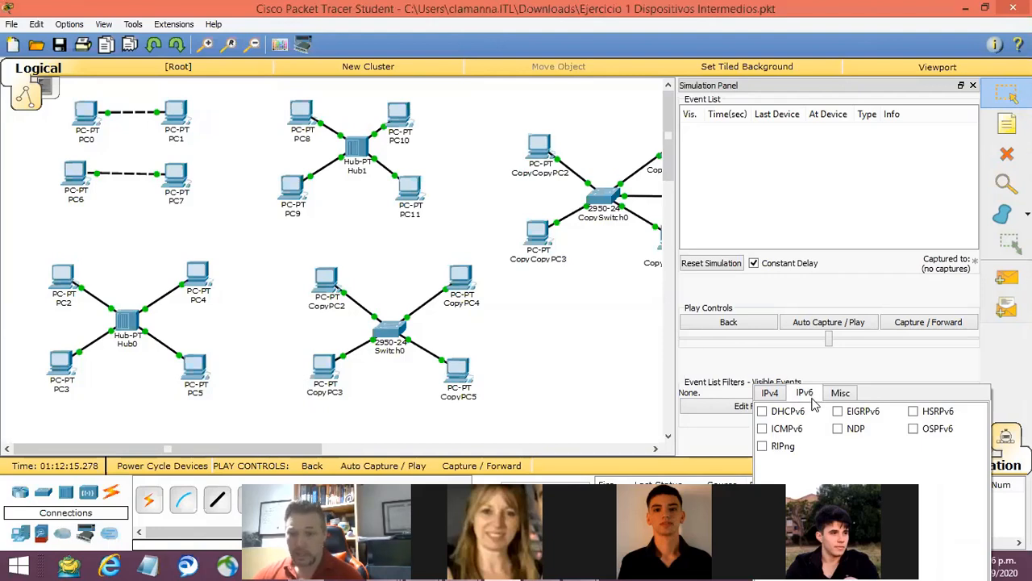
left_click(772, 393)
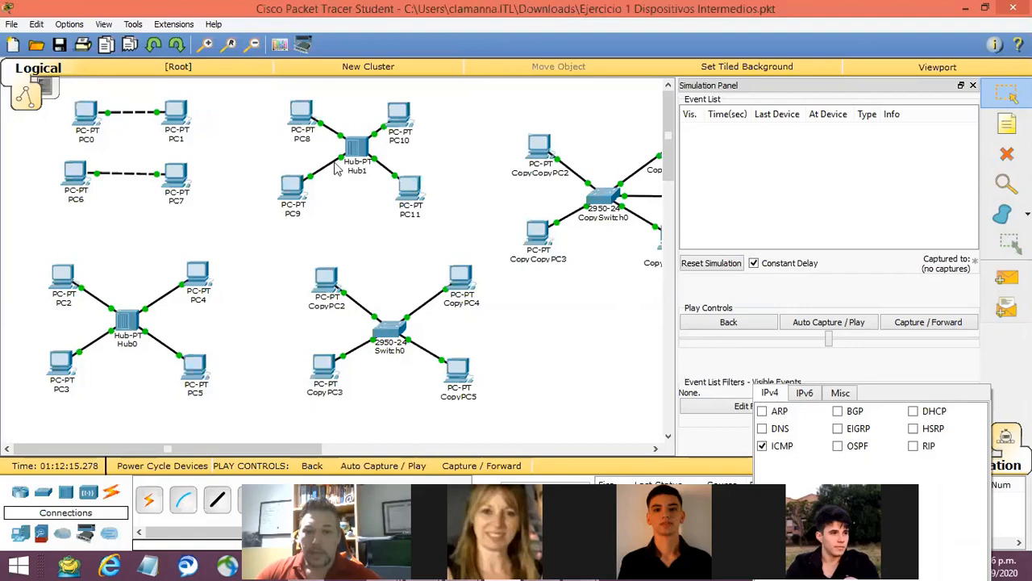
- Ping 192.168.0.11 from PC9's Command Prompt, then bring the network view back to the front
left_click(294, 198)
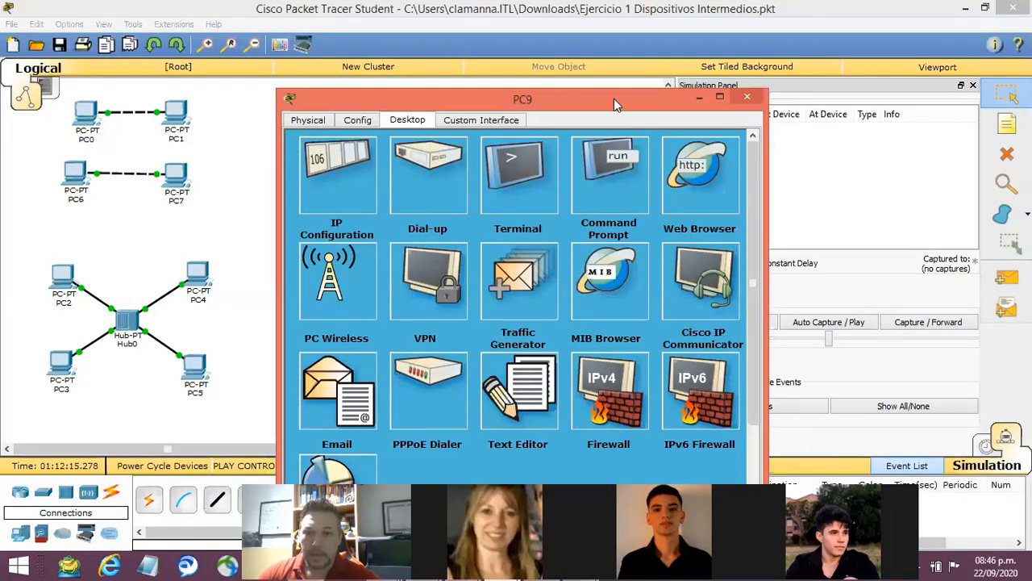
left_click_drag(614, 99, 597, 176)
left_click(587, 258)
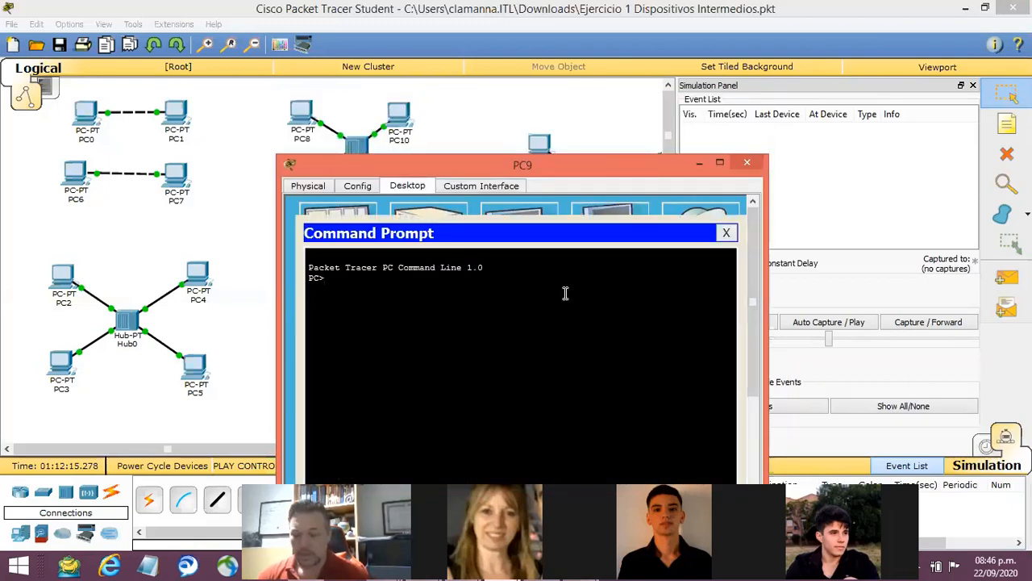
type("ping 19")
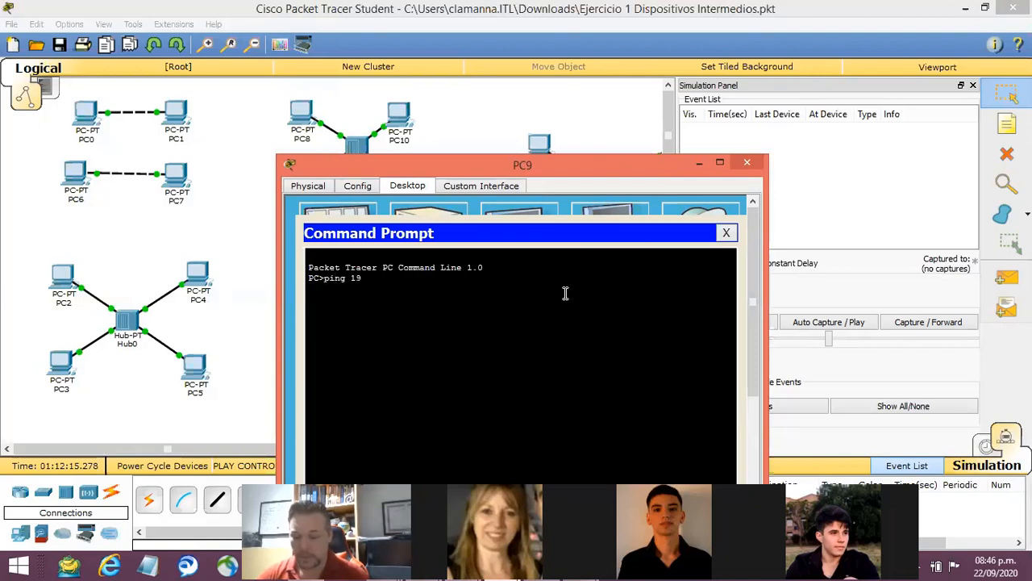
type("2.168.0")
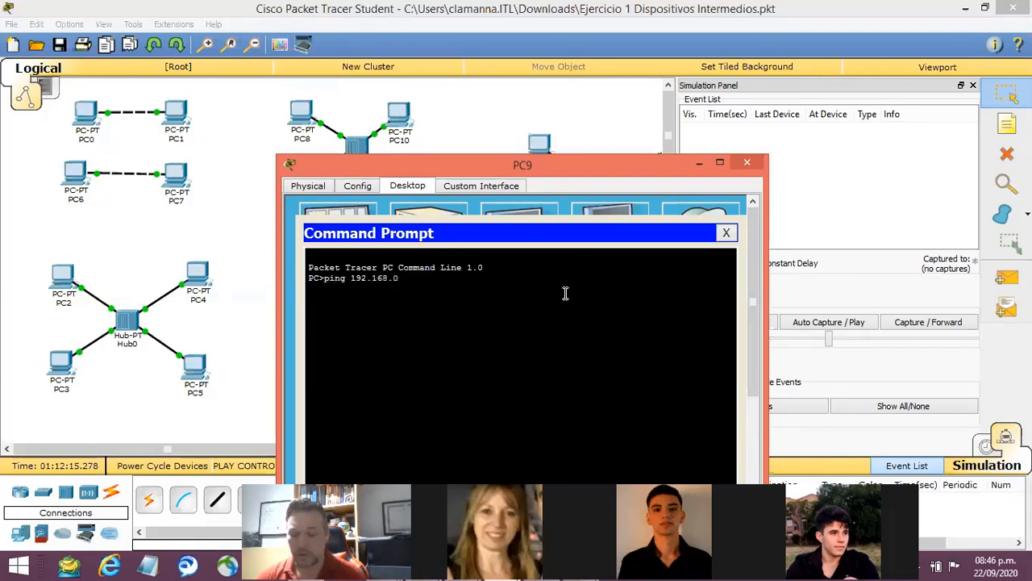
type(".11")
key("Return")
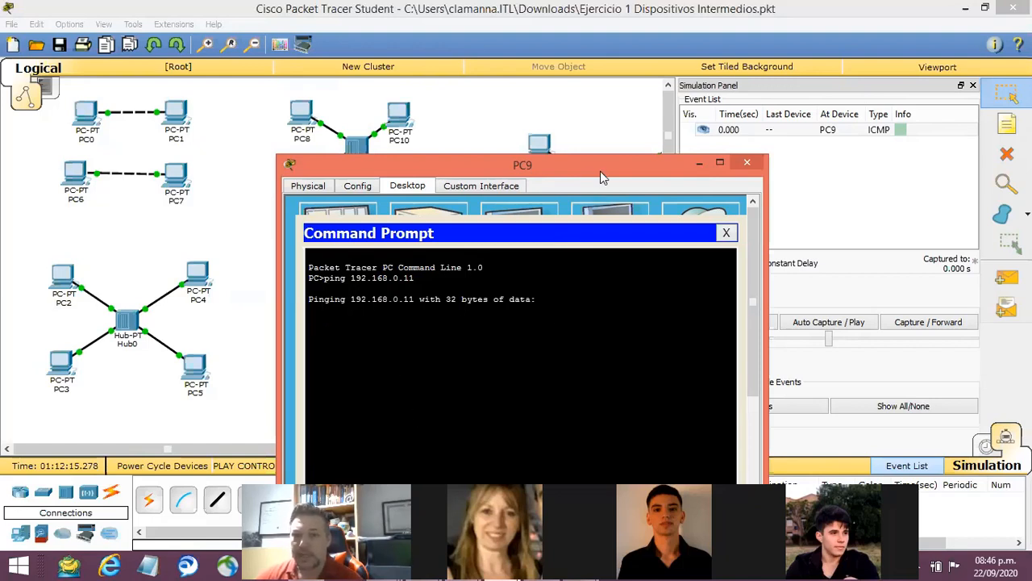
left_click(818, 172)
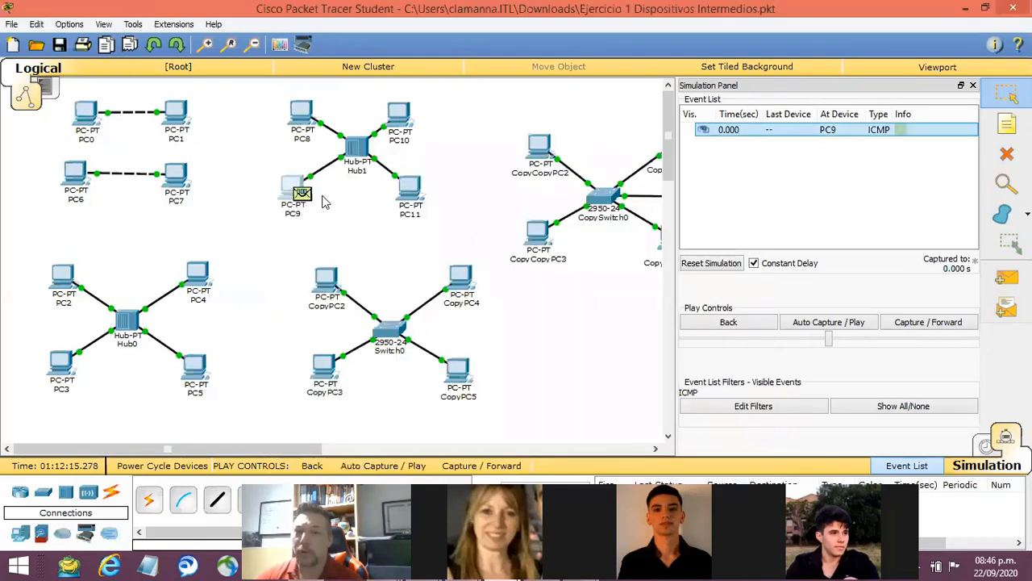
- Examine the OSI layers and outbound PDU details of the ICMP packet at PC9, then close its information
mouse_move(316, 209)
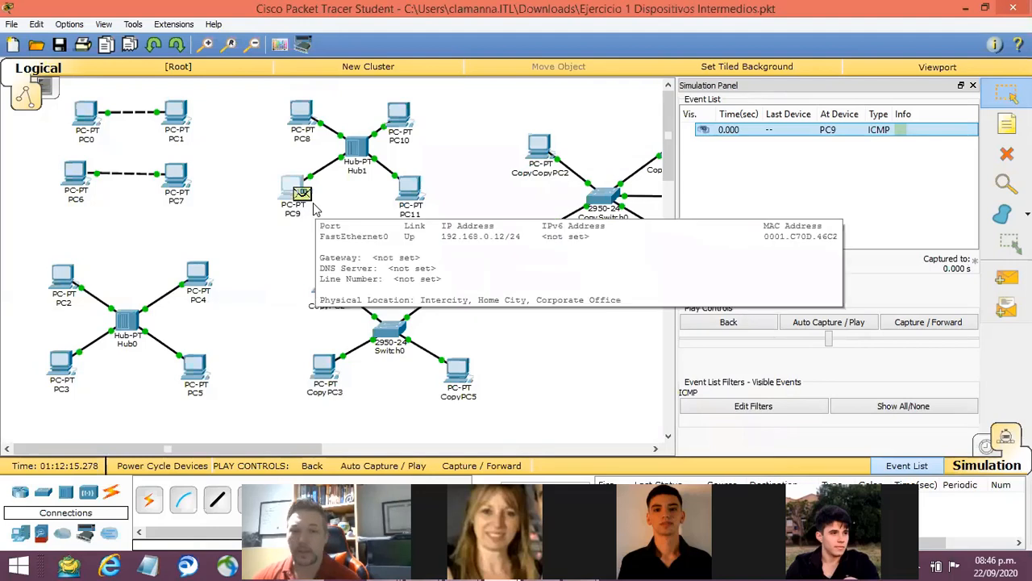
left_click(903, 130)
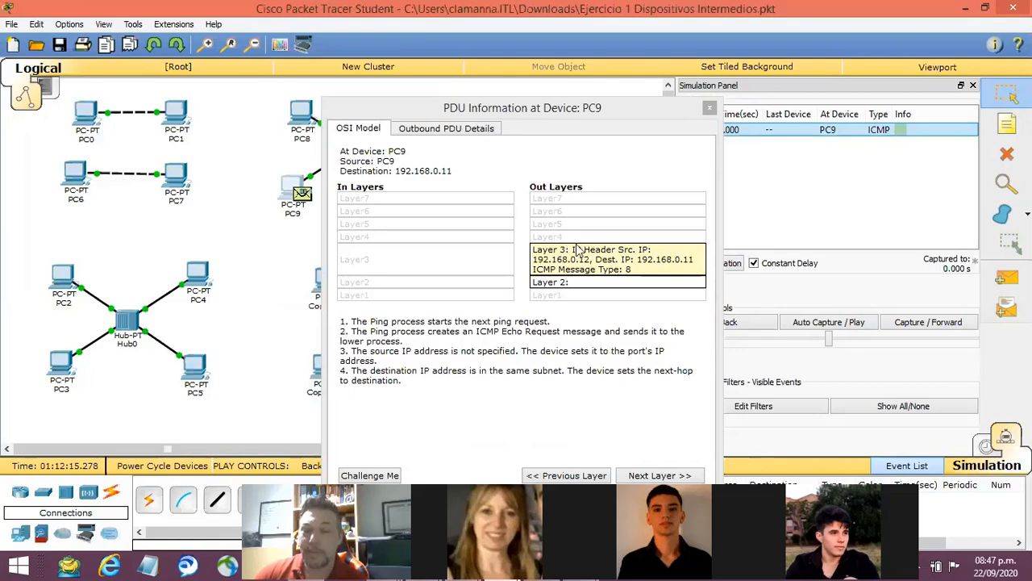
left_click(461, 132)
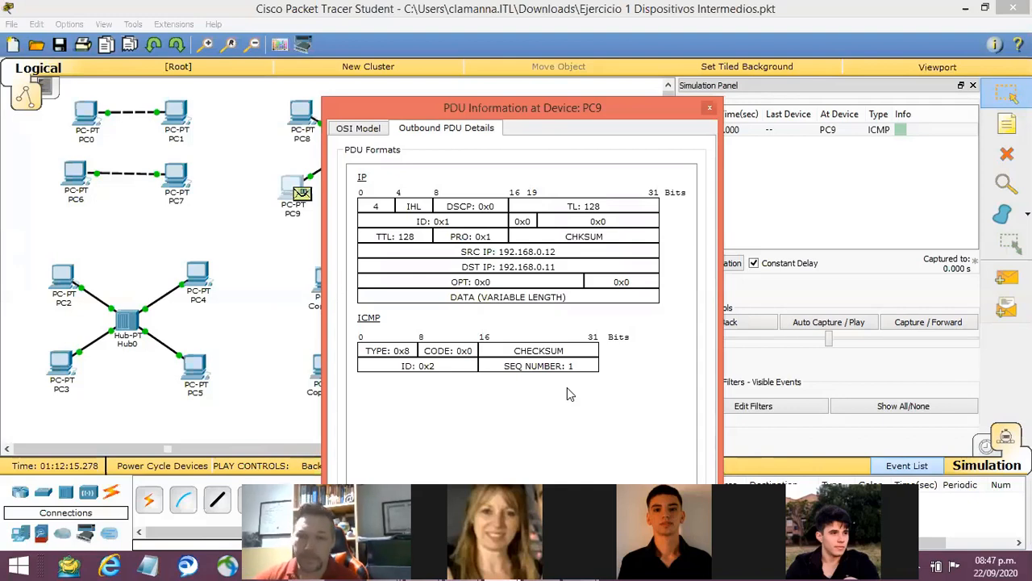
left_click(711, 112)
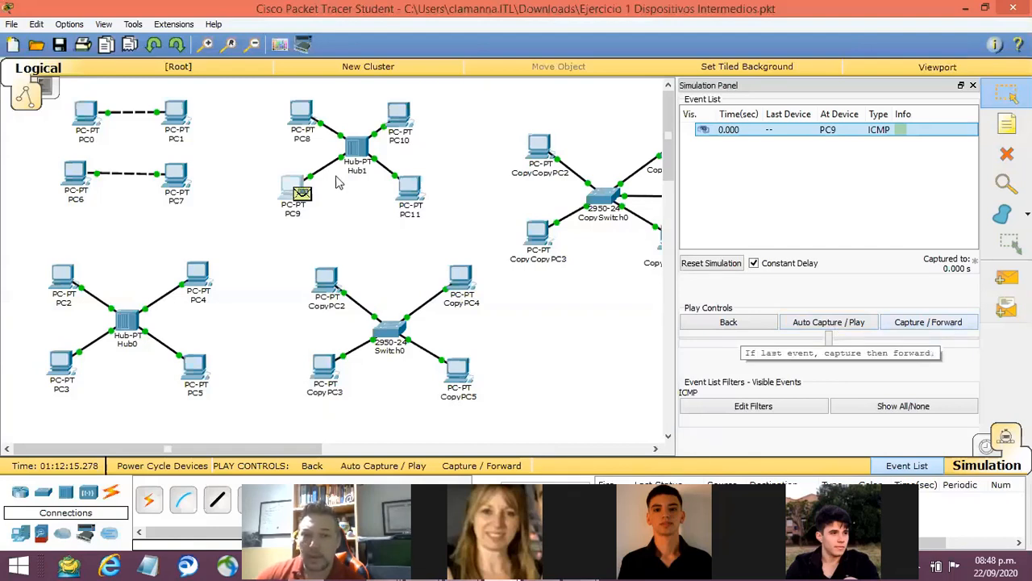
- Advance the simulation event by event, following PC9's ping request through Hub1 and PC10's reply back to PC9
left_click(933, 326)
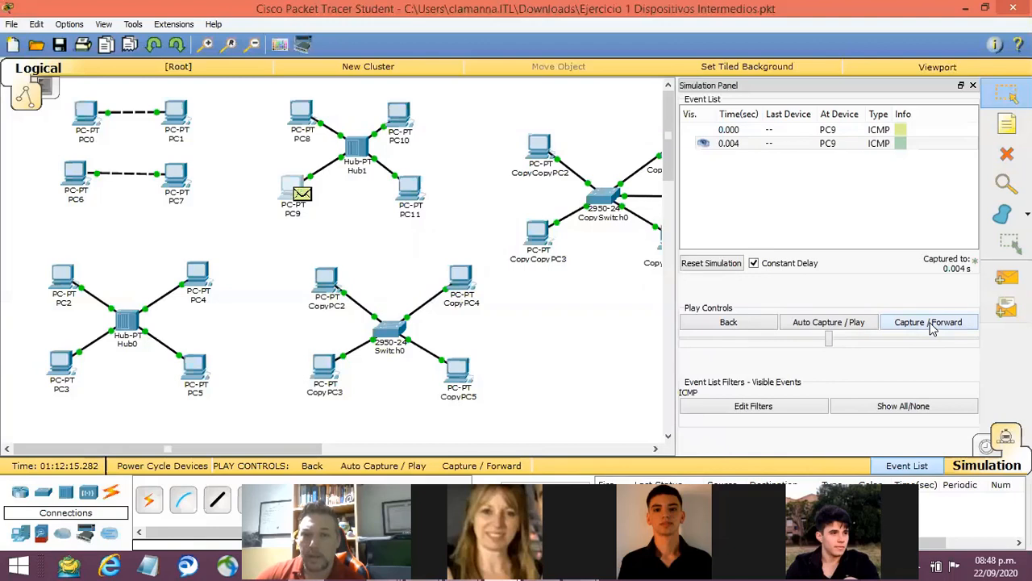
left_click(933, 326)
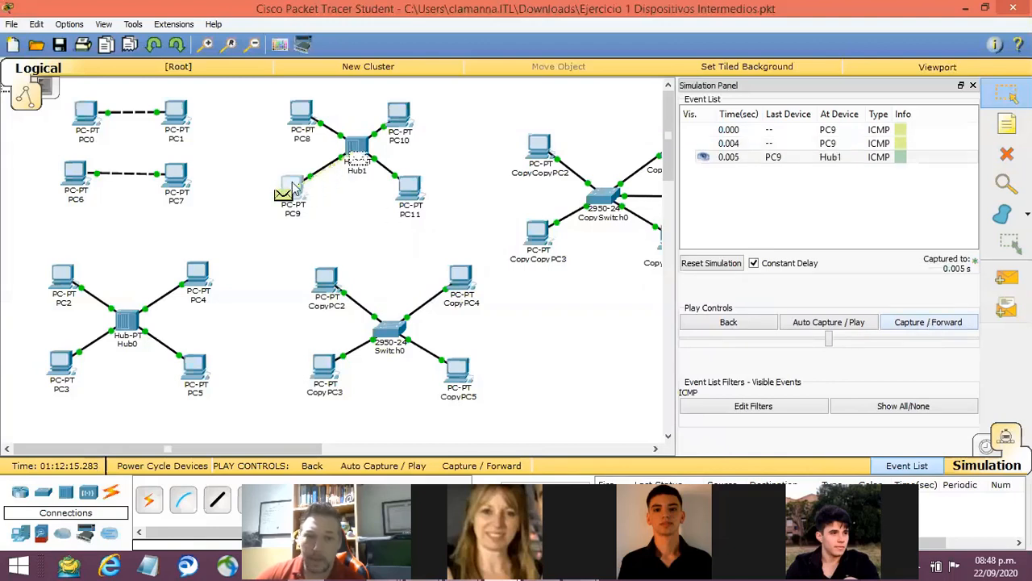
left_click(910, 323)
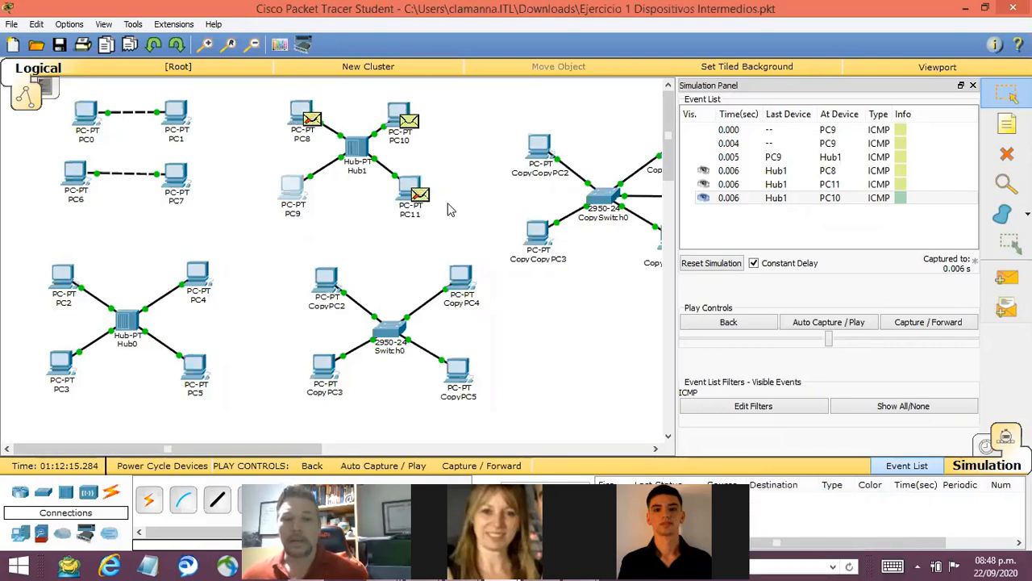
mouse_move(441, 220)
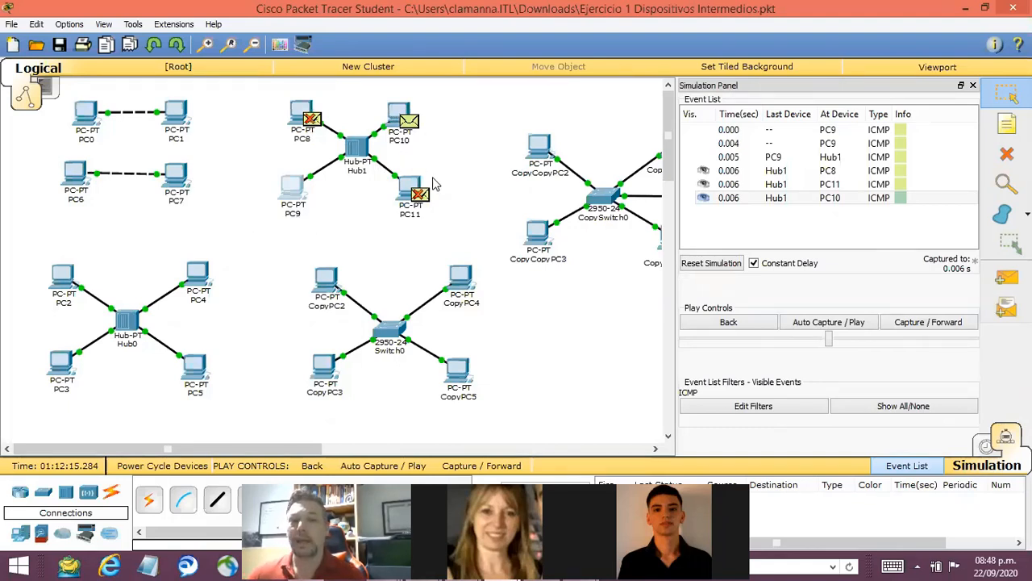
left_click(934, 323)
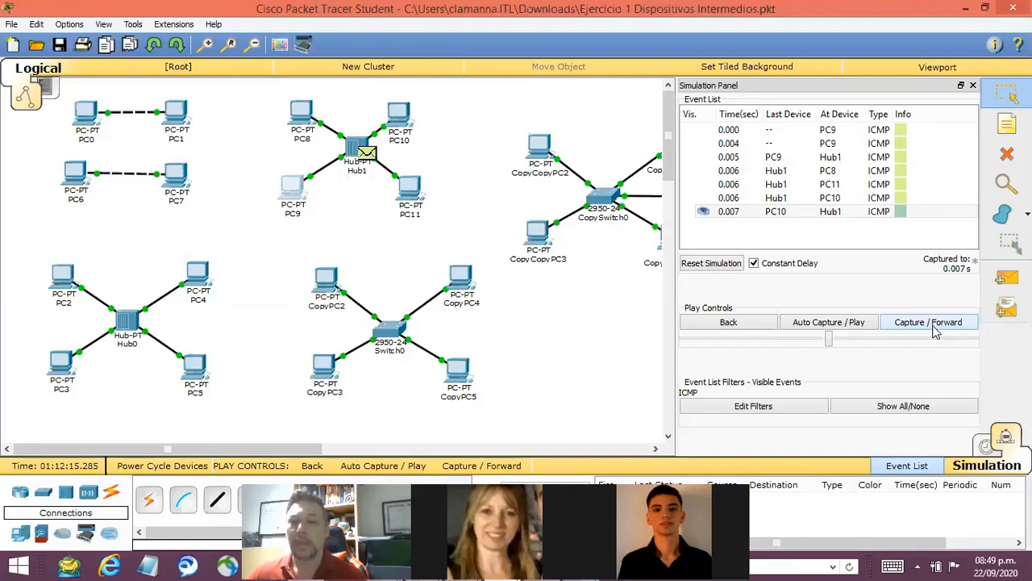
left_click(934, 331)
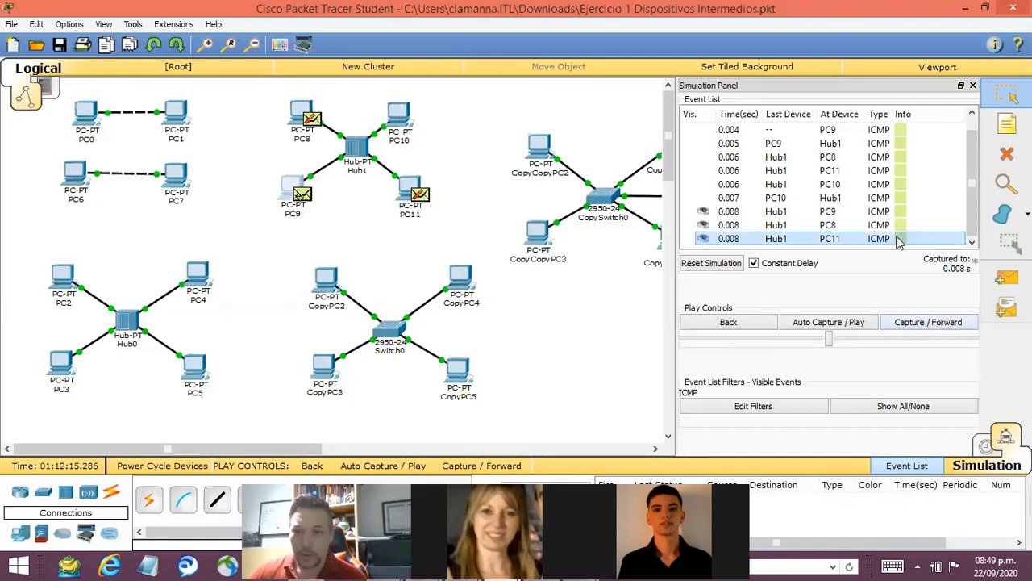
- Select the reply events at PC8 and PC11, then advance the simulation to PC9's next ICMP packet
left_click(867, 227)
left_click(870, 239)
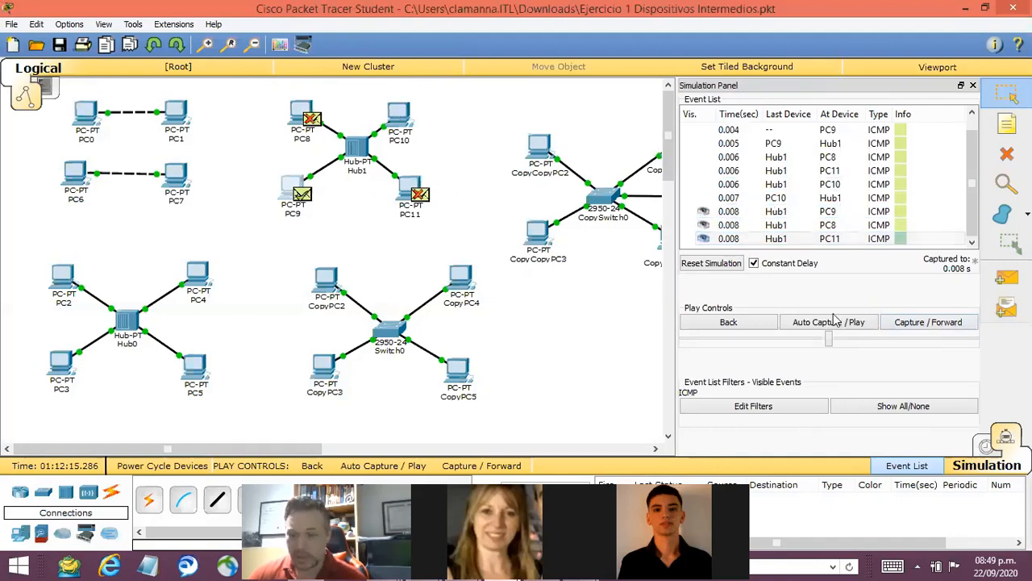
left_click(928, 322)
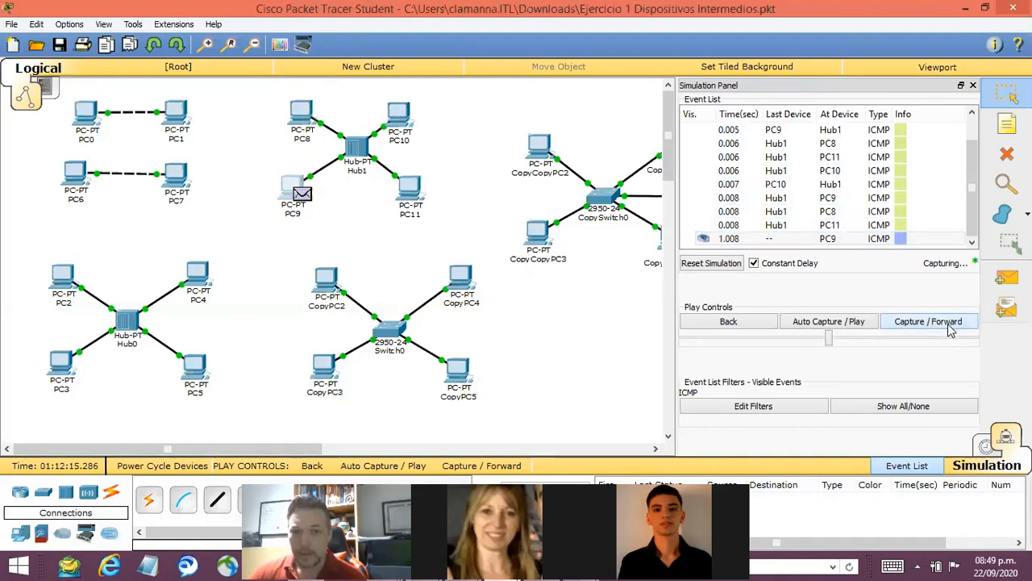
left_click(302, 193)
left_click(758, 102)
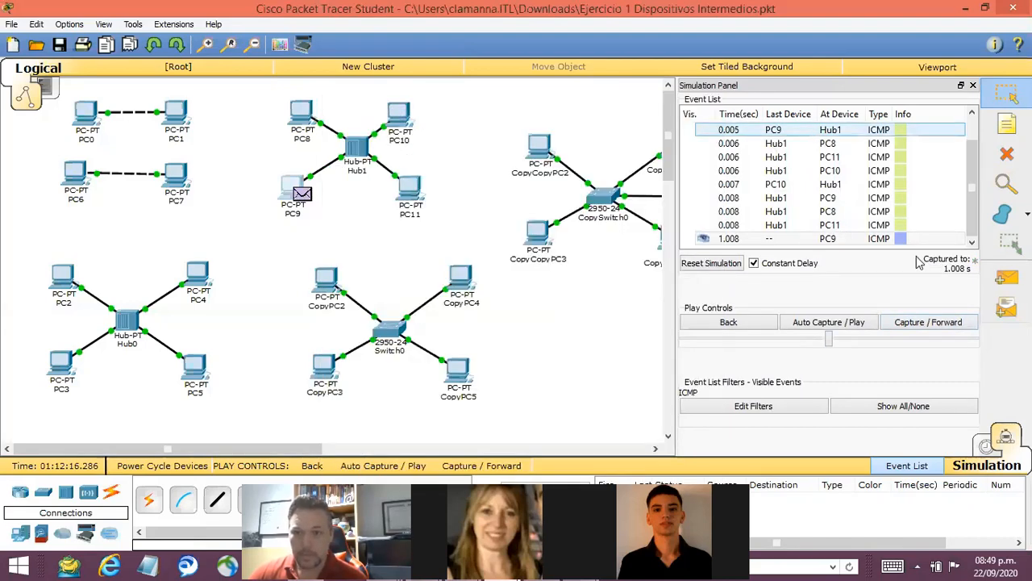
- Reset the simulation and repeat the ping to 192.168.0.11 from PC9, capturing the packet's first hop to Hub1
left_click(711, 263)
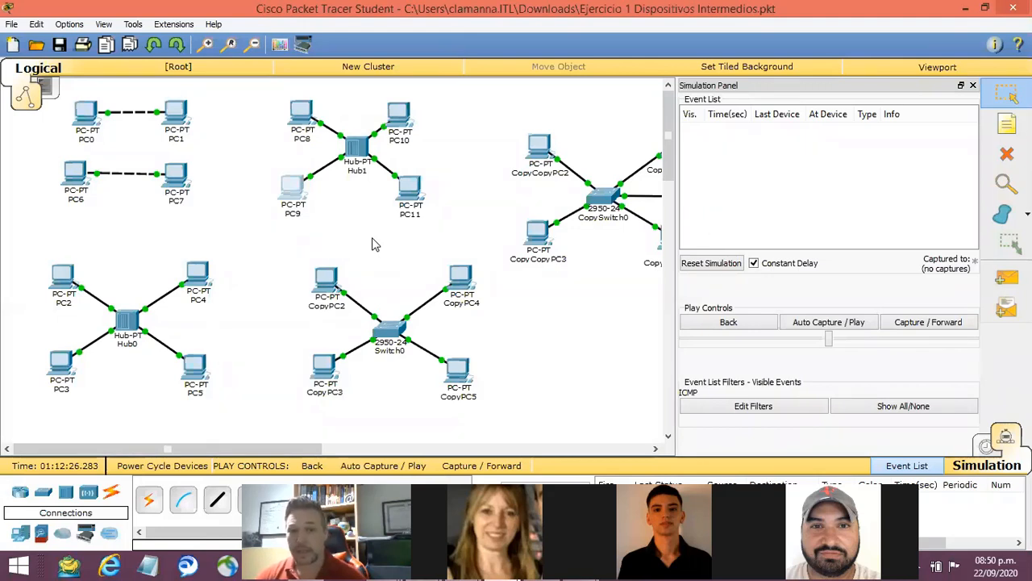
left_click(293, 212)
key("Up")
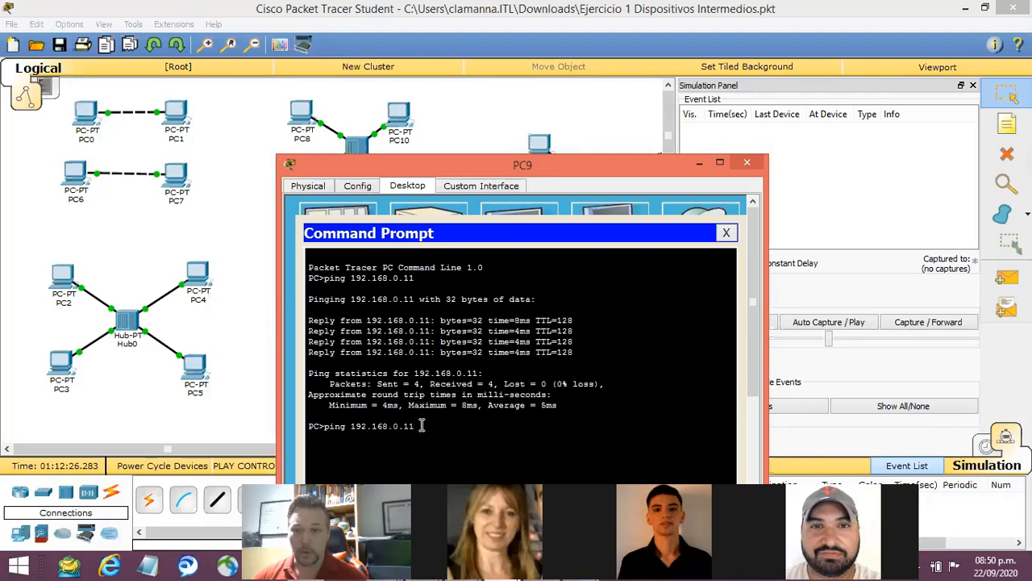
key("Return")
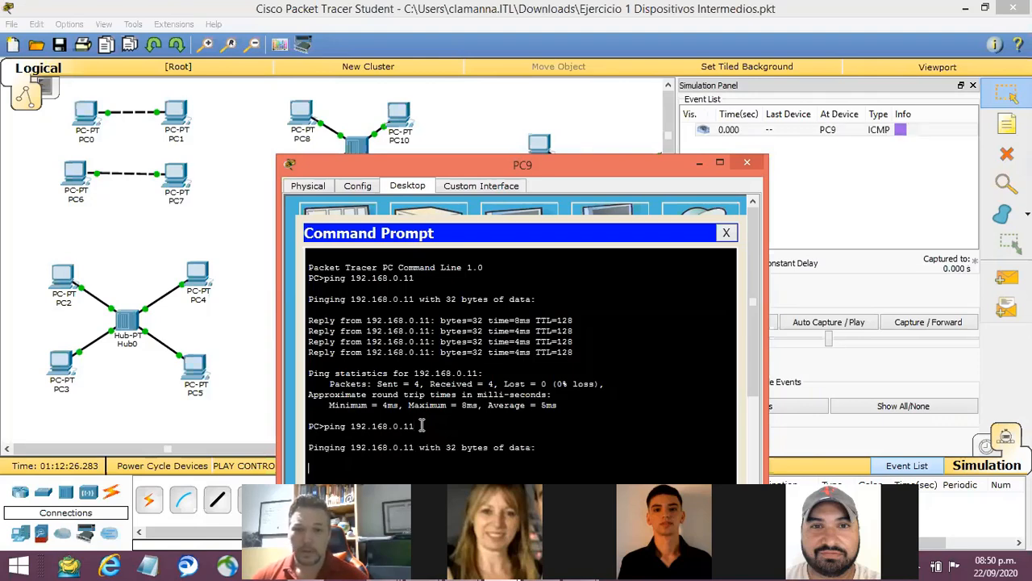
left_click(832, 196)
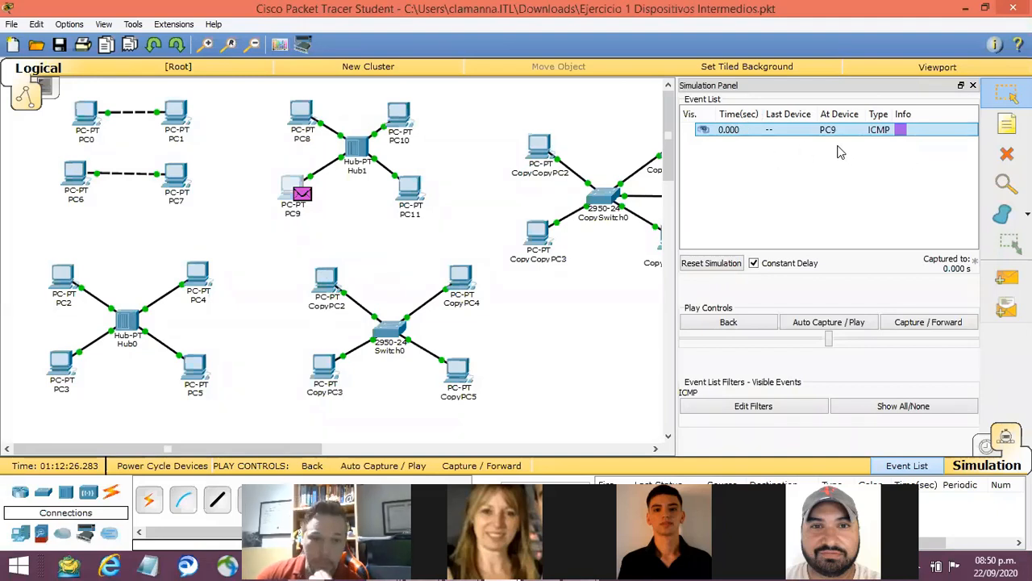
left_click(940, 326)
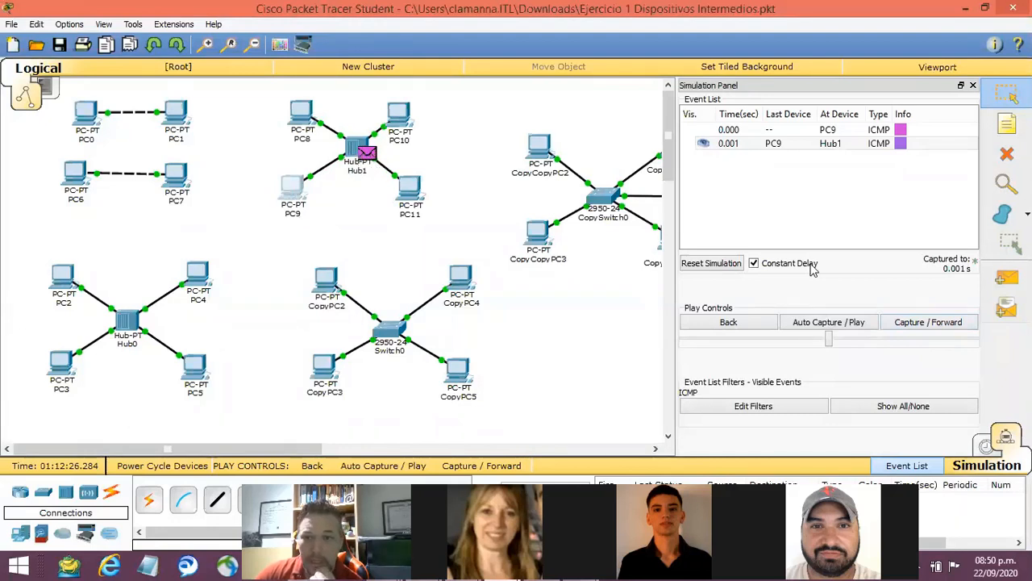
- Advance the simulation event by event, following the ping through Hub1, PC10's reply back to PC9 and PC9's next ICMP packet
left_click(897, 324)
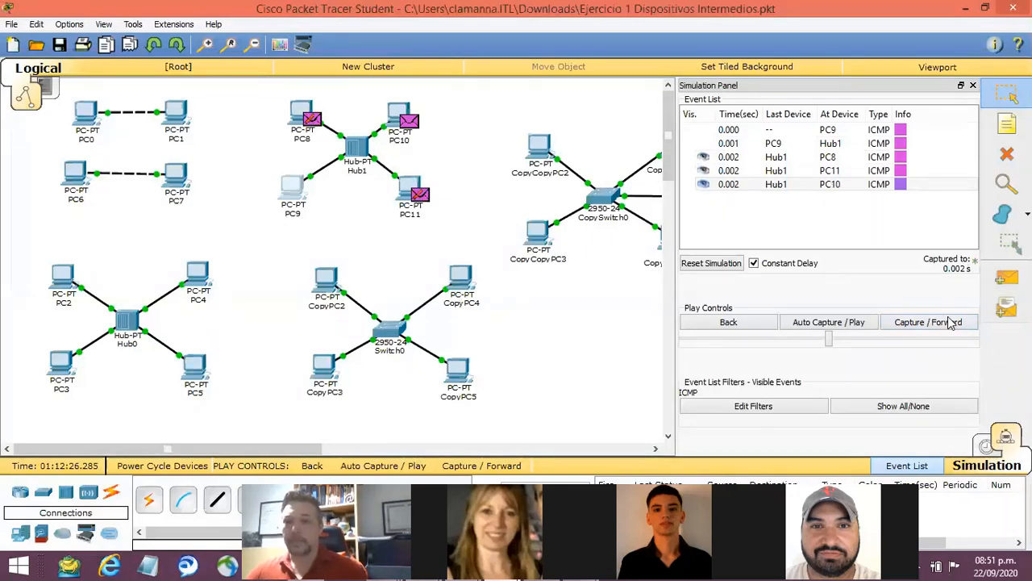
left_click(925, 322)
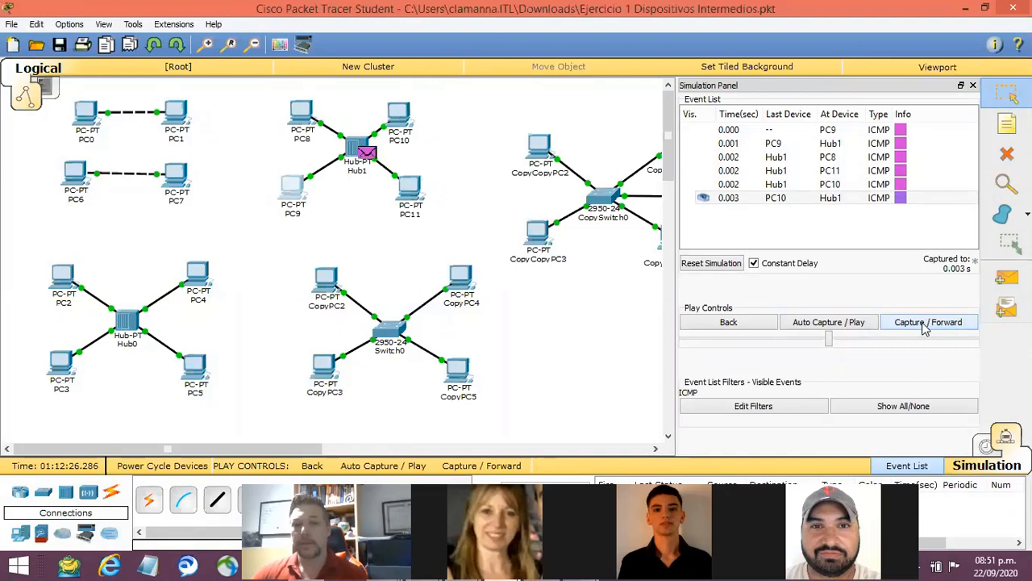
left_click(924, 323)
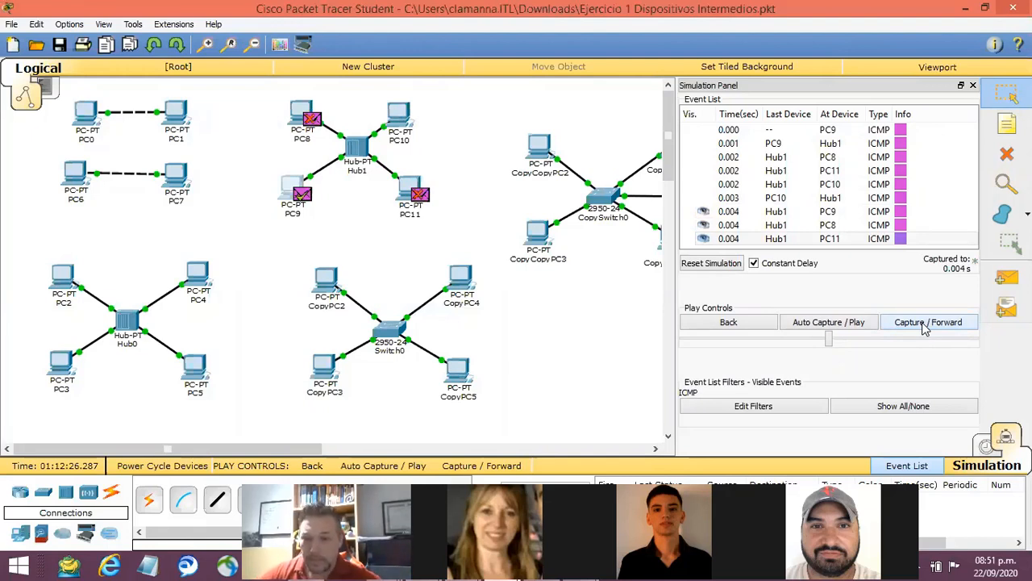
left_click(950, 325)
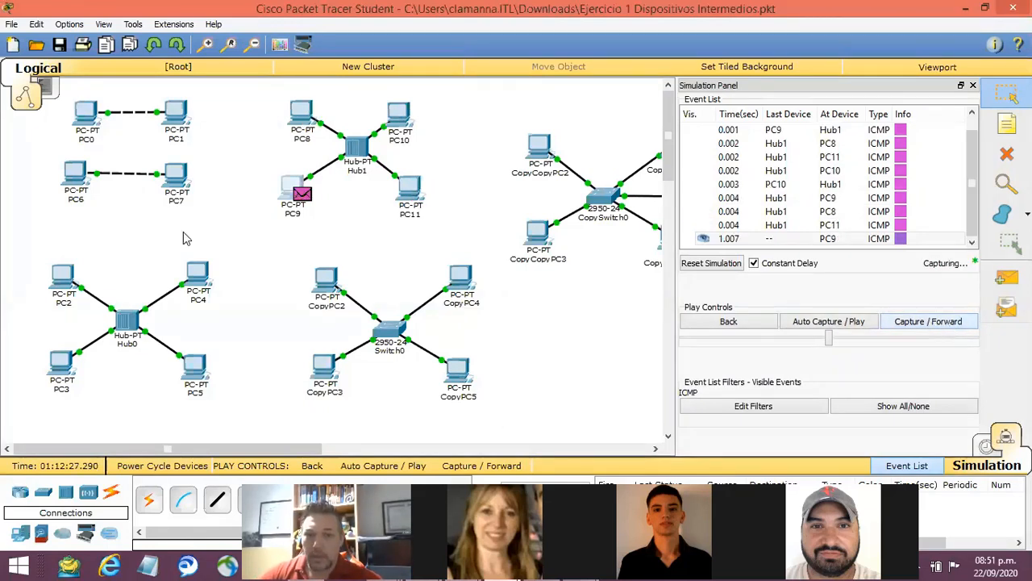
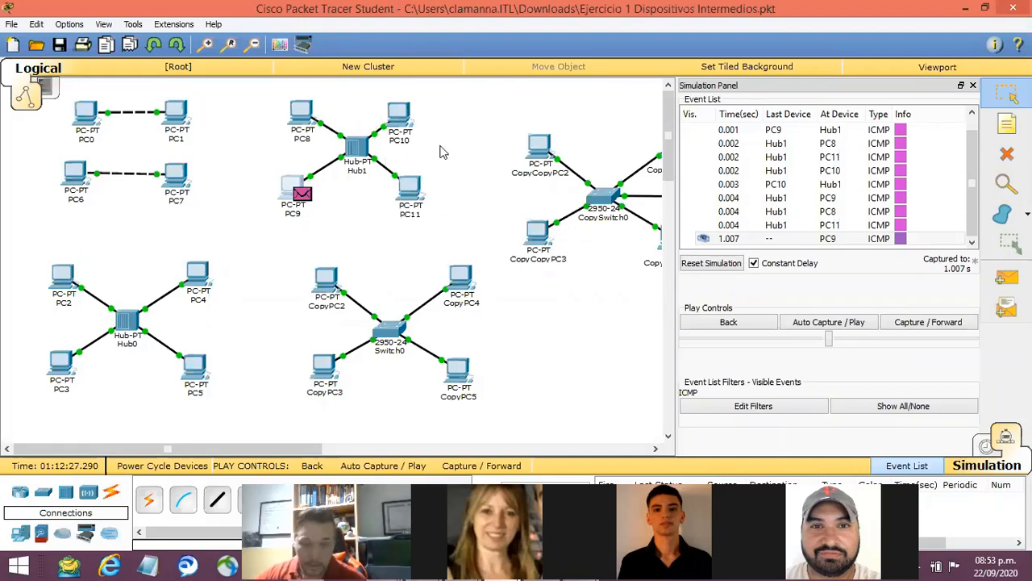
mouse_move(440, 152)
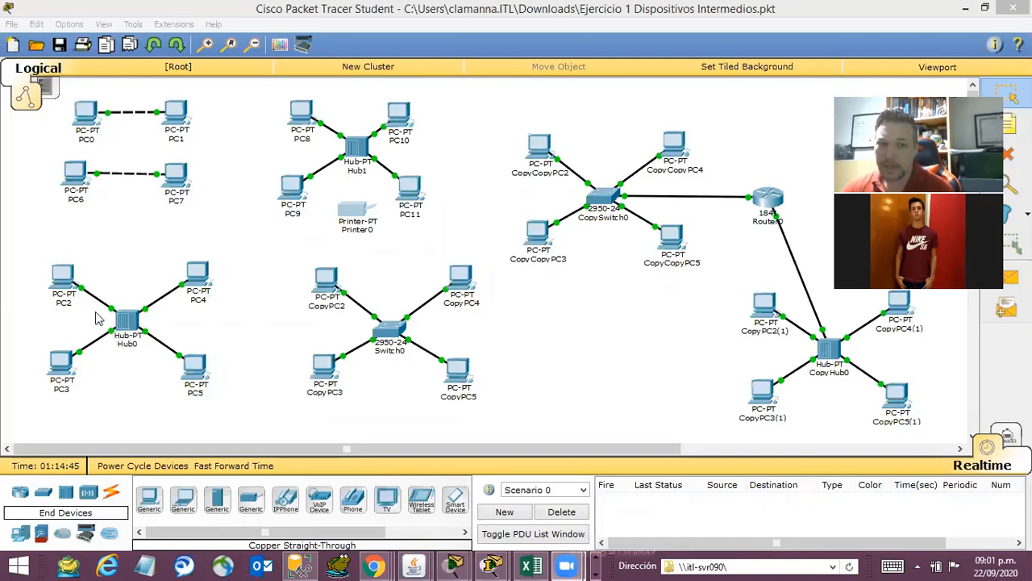
- Select the Hub0 network's devices, then view CopyPC2's desktop applications and close its window
left_click(408, 386)
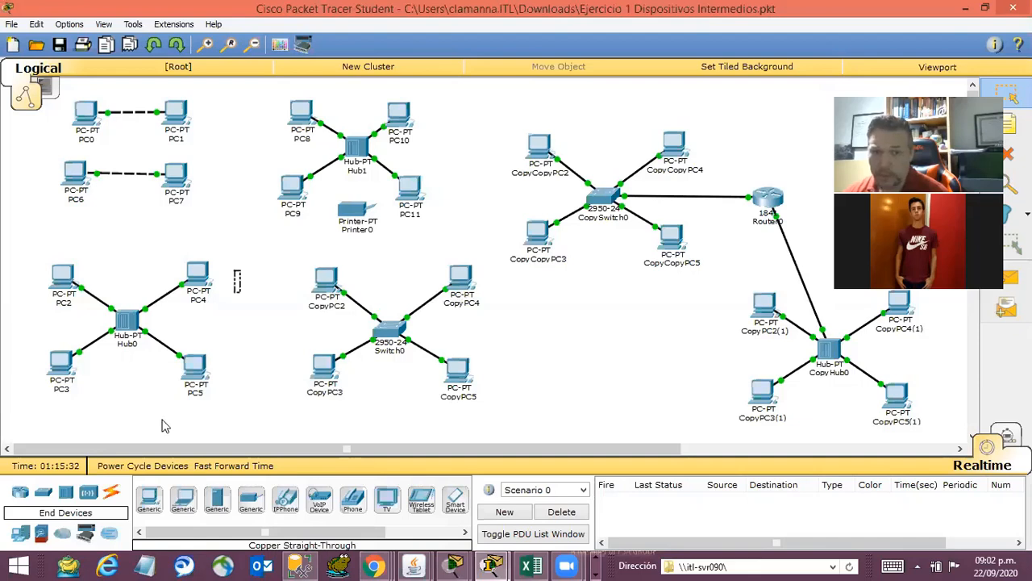
left_click_drag(240, 271, 34, 417)
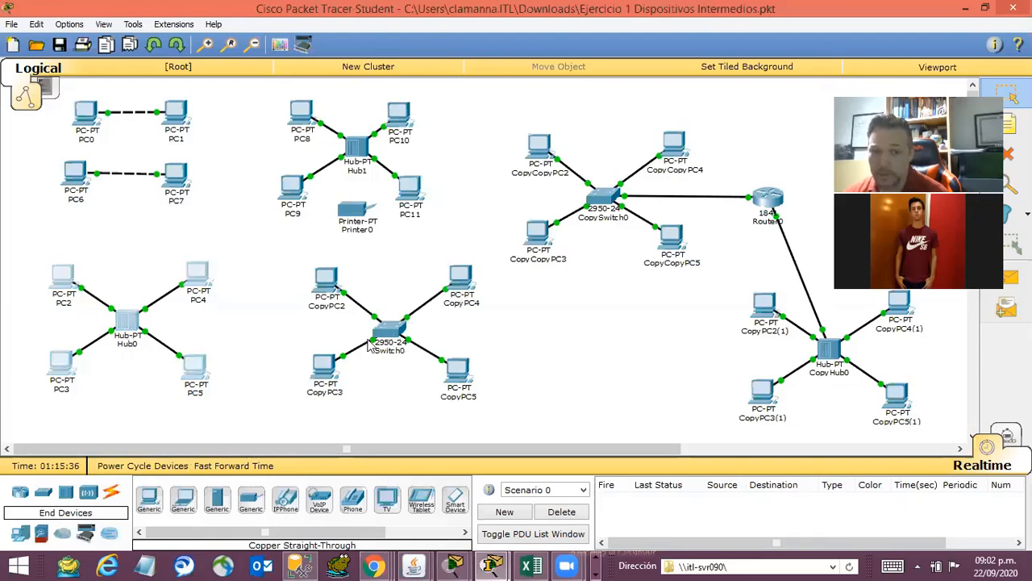
left_click(333, 287)
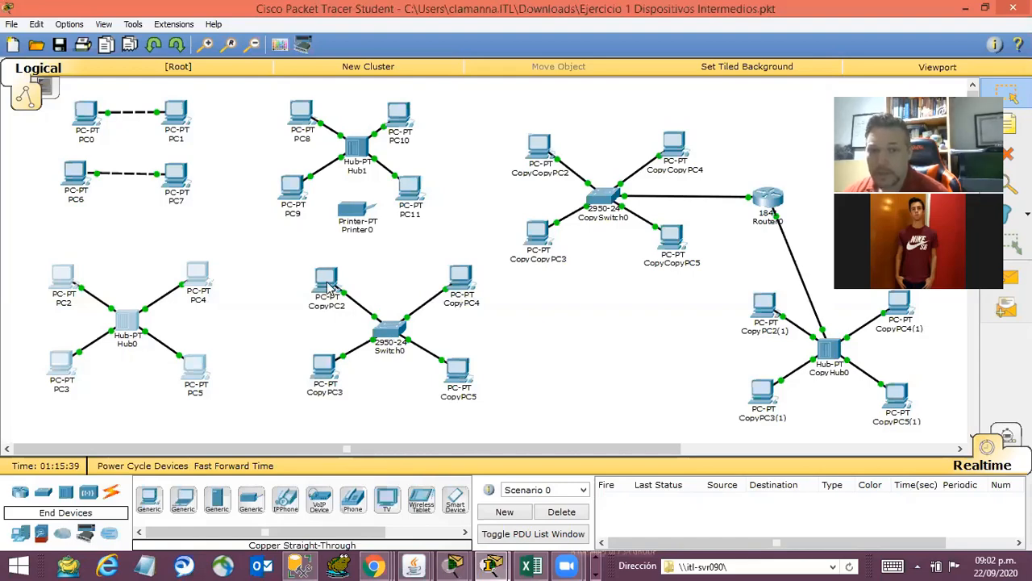
left_click(377, 120)
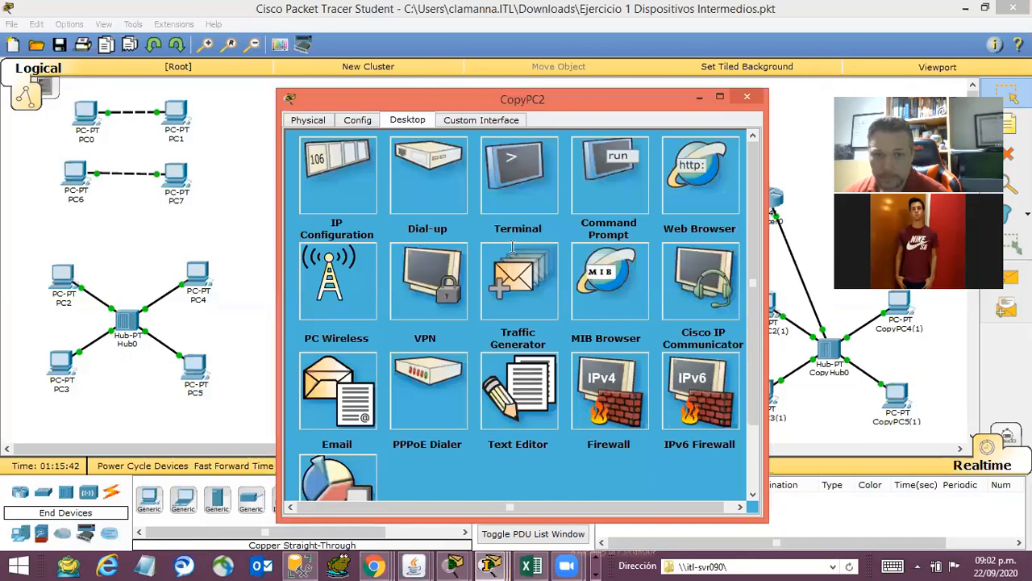
left_click(747, 96)
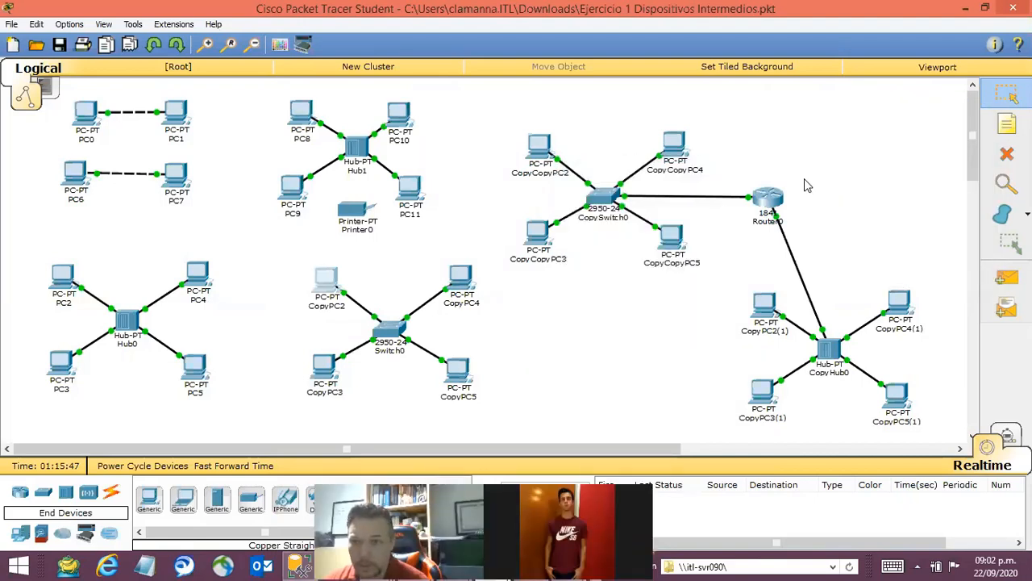
- Delete the cable between Switch0 and CopyPC5
left_click(1007, 153)
left_click(538, 303)
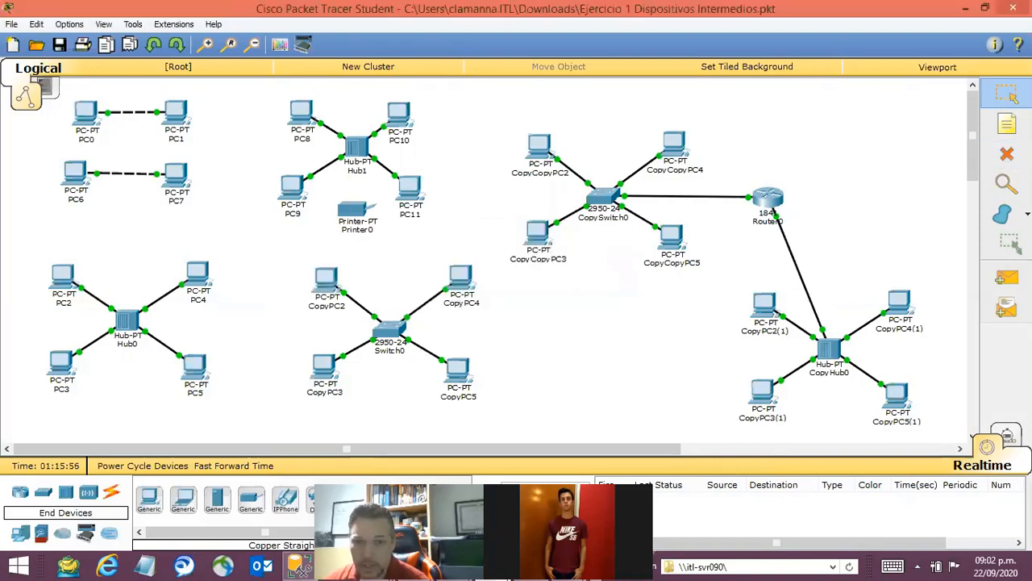
left_click(1007, 153)
left_click(426, 353)
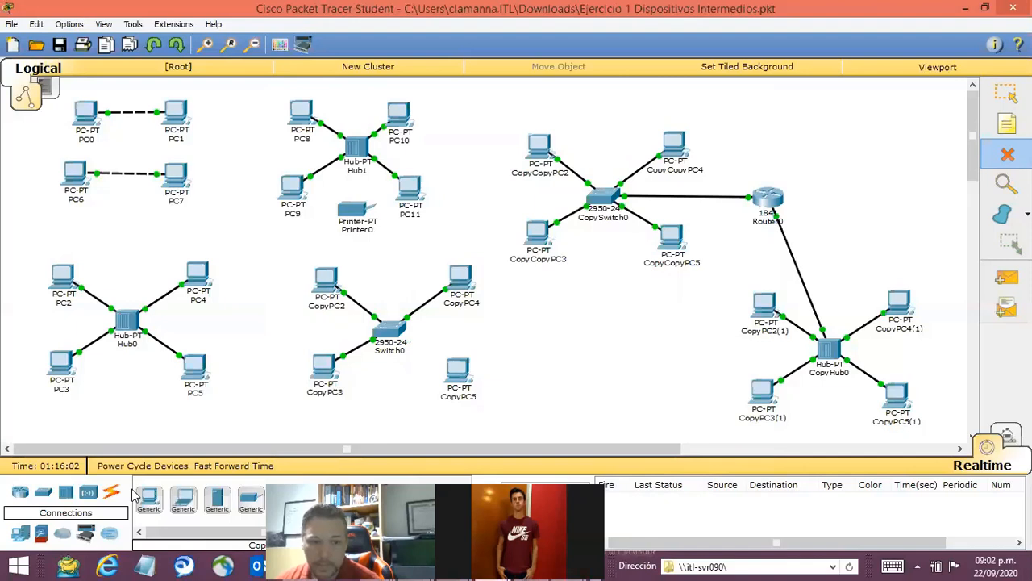
- Connect Switch0's FastEthernet0/2 port to CopyPC5's FastEthernet0 port with a copper straight-through cable
left_click(111, 492)
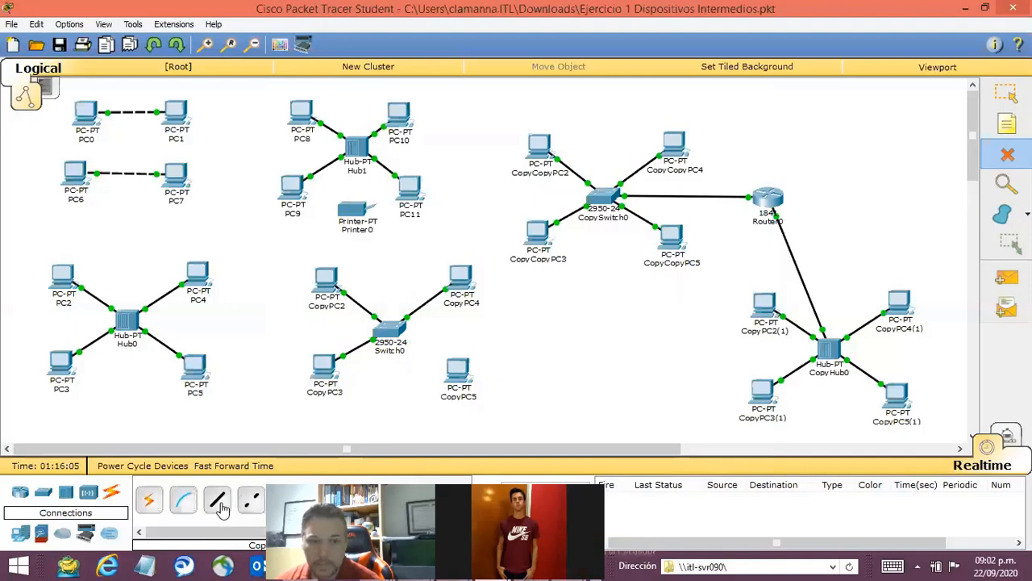
left_click(392, 330)
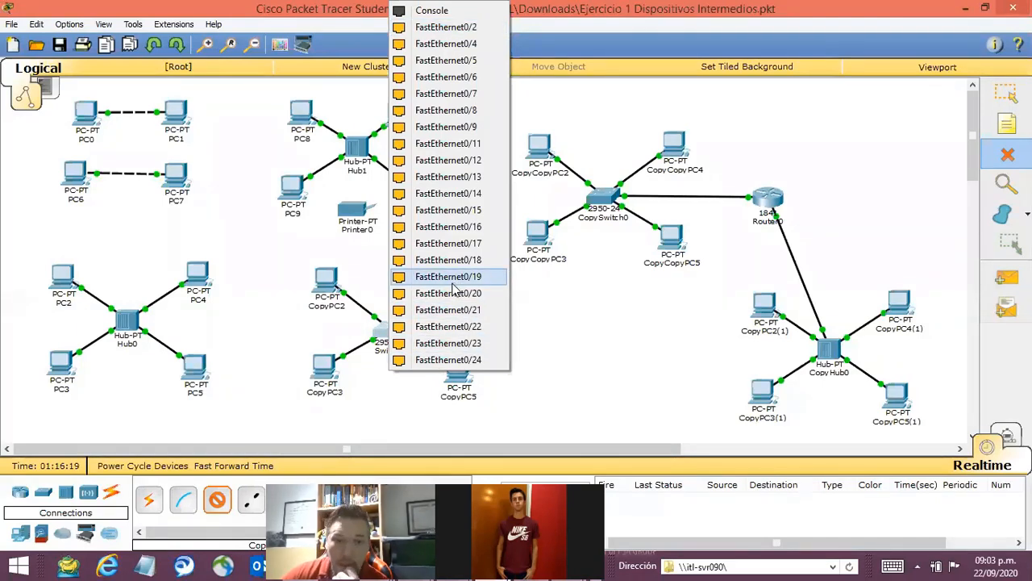
left_click(489, 33)
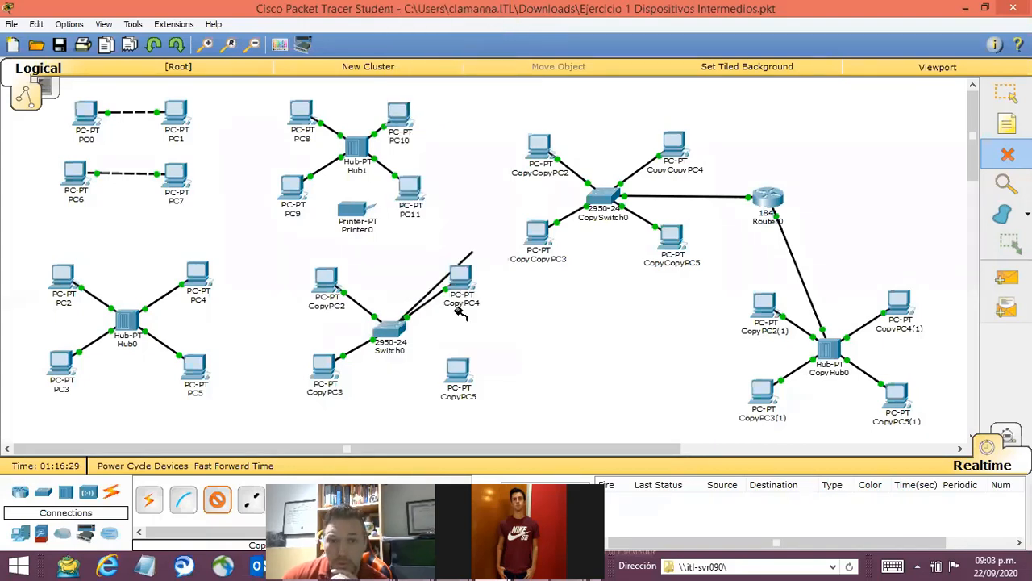
left_click(457, 371)
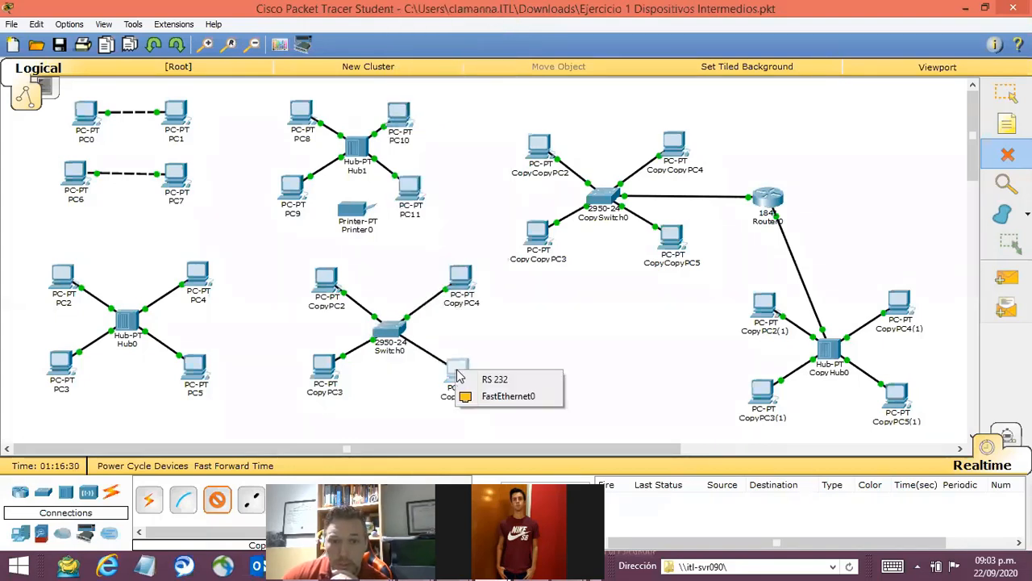
left_click(504, 400)
mouse_move(504, 409)
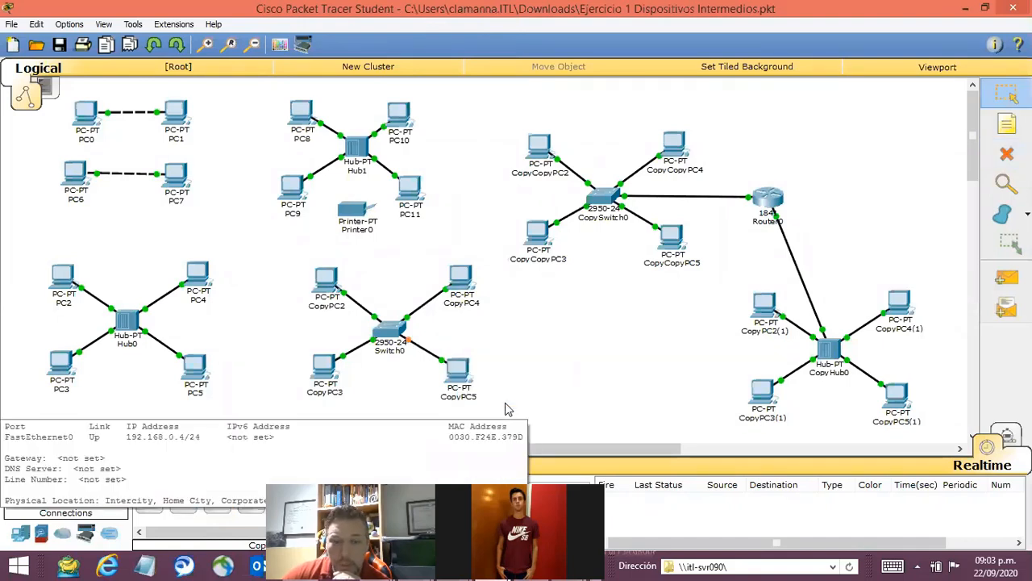
mouse_move(466, 388)
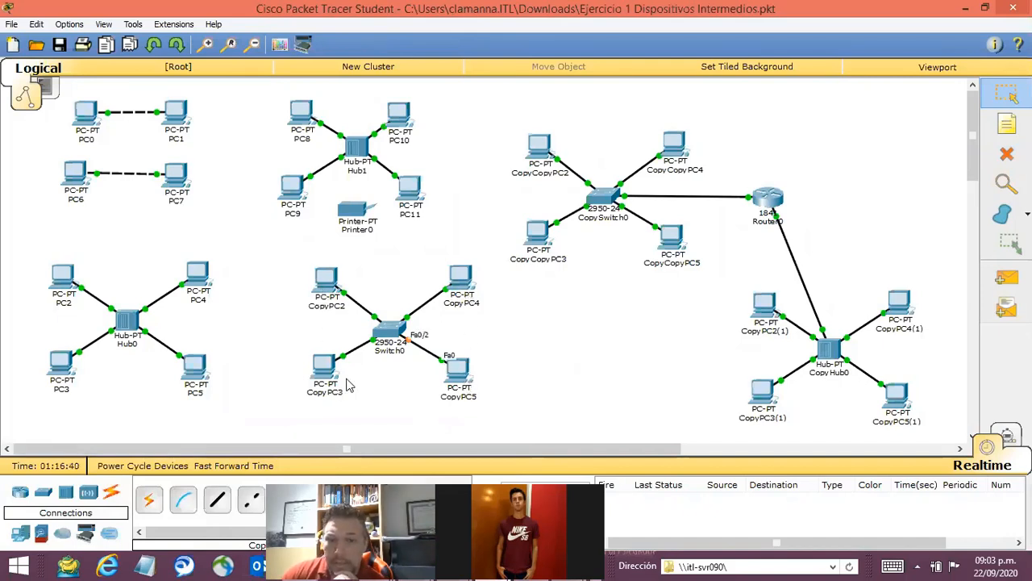
- Switch to Simulation mode and open the Command Prompt on CopyPC3
left_click(1006, 437)
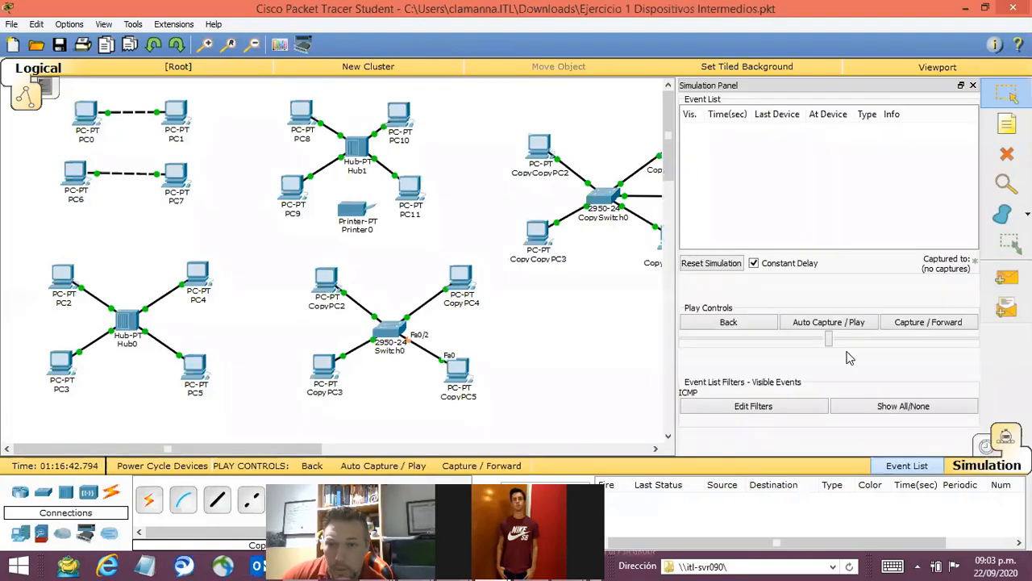
left_click(325, 372)
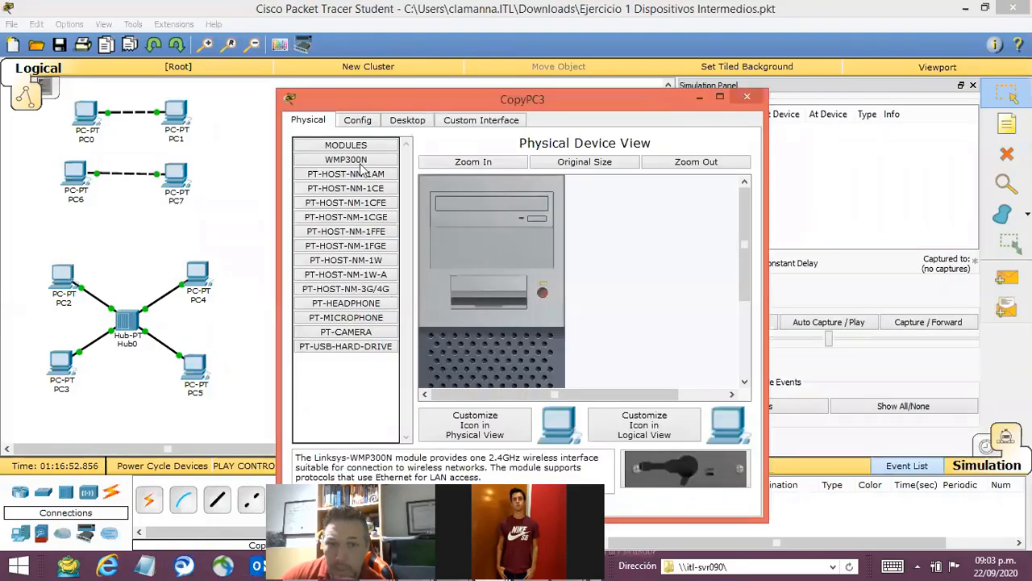
left_click(359, 121)
left_click(406, 121)
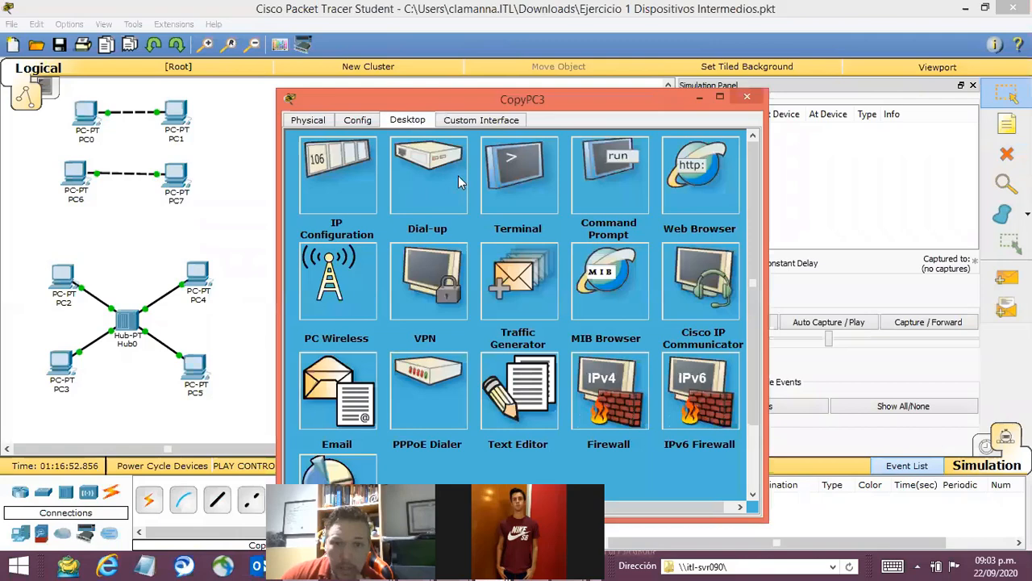
left_click(610, 176)
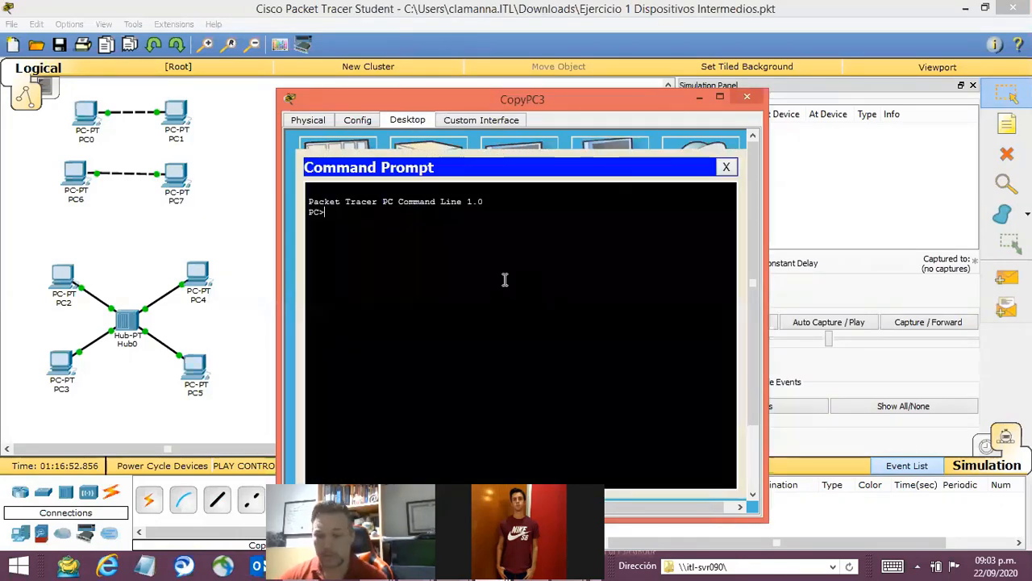
type("ping 1")
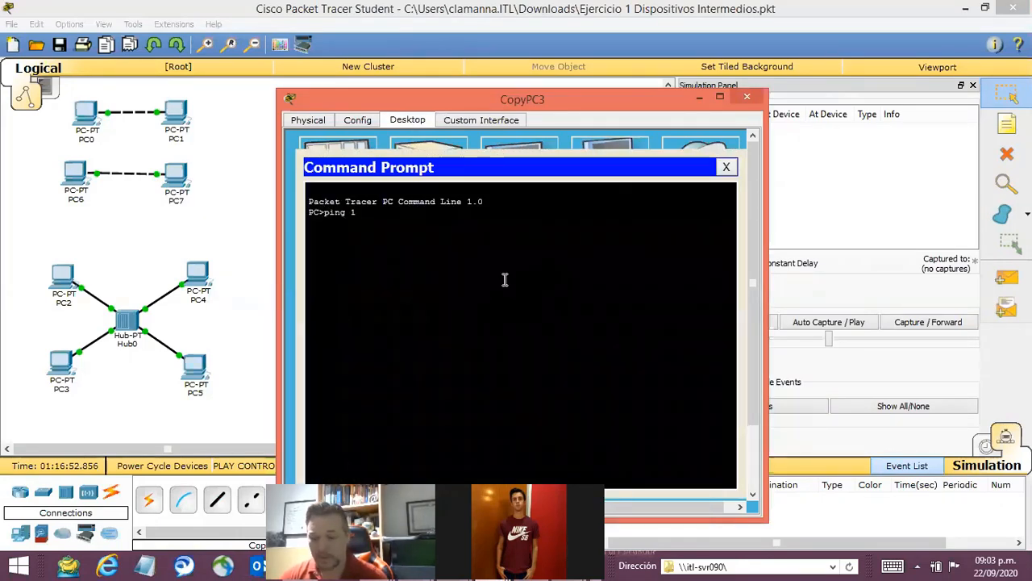
type("92.168")
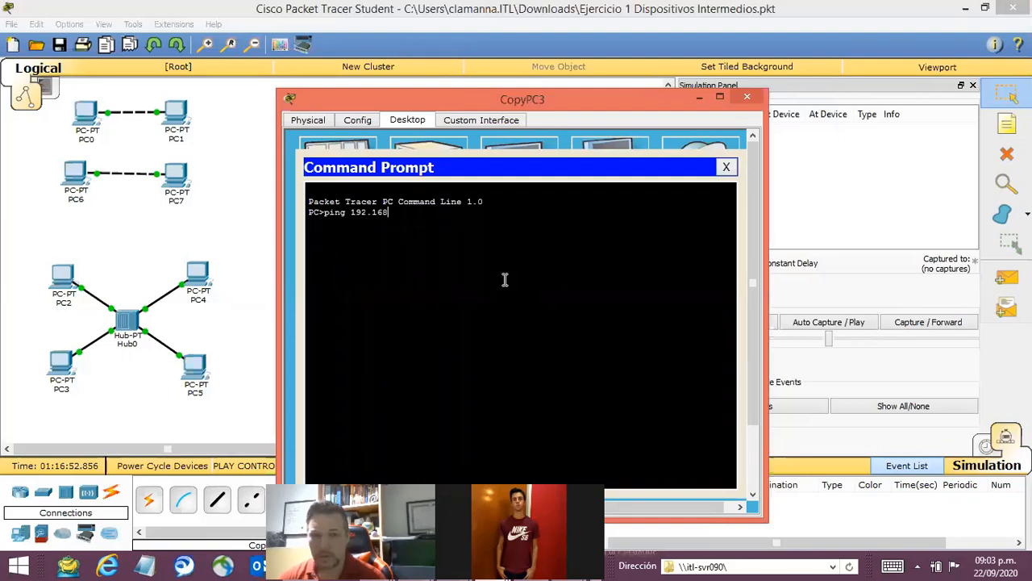
key("BackSpace")
key("BackSpace")
key("BackSpace")
key("BackSpace")
key("BackSpace")
key("BackSpace")
key("BackSpace")
key("BackSpace")
key("BackSpace")
key("BackSpace")
key("BackSpace")
- Run ipconfig on CopyPC3 to check its IP settings
type("ipconfig")
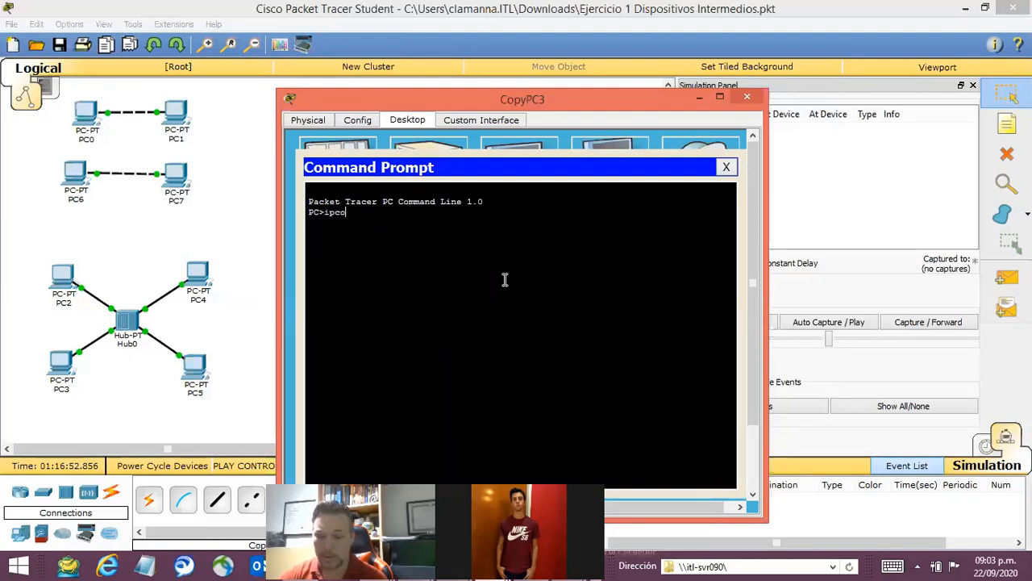
key("Return")
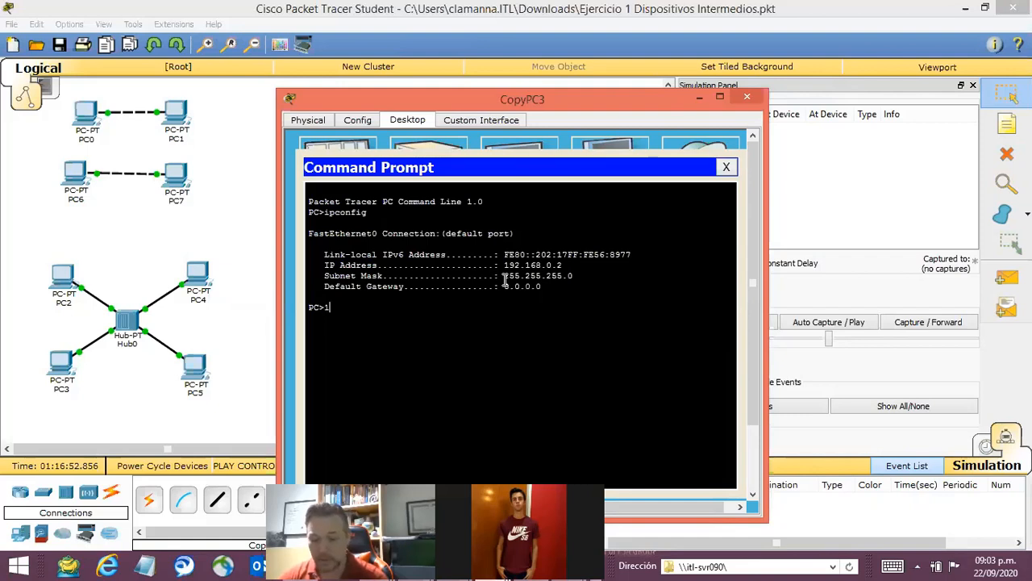
- Ping 192.168.0.3 from CopyPC3's Command Prompt
type("ping 1")
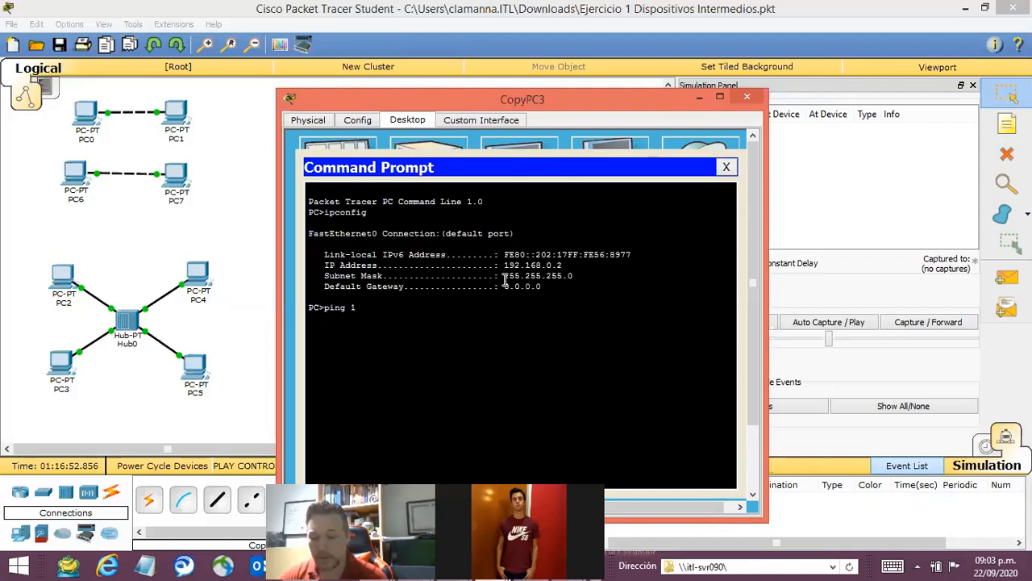
type("92.16")
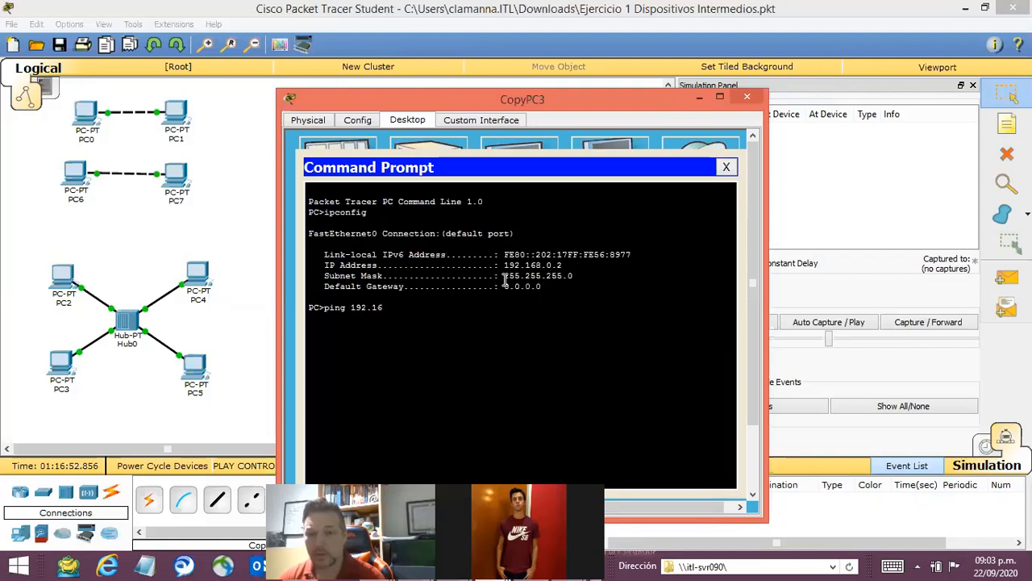
type("8.0")
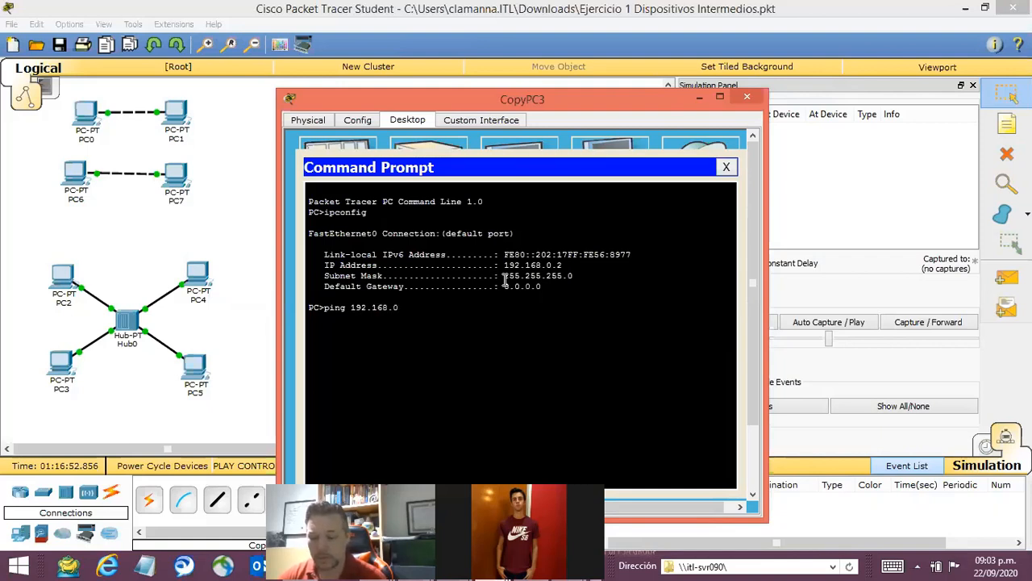
type(".3")
key("Return")
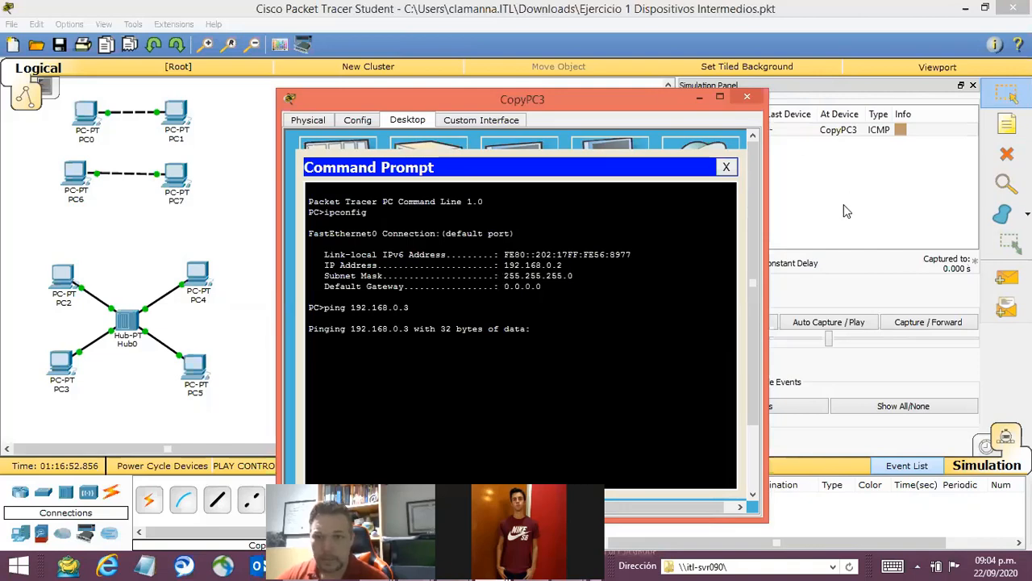
- Return to the topology and advance the simulation, following CopyPC3's ICMP packet through Switch0 to CopyPC4
left_click(847, 210)
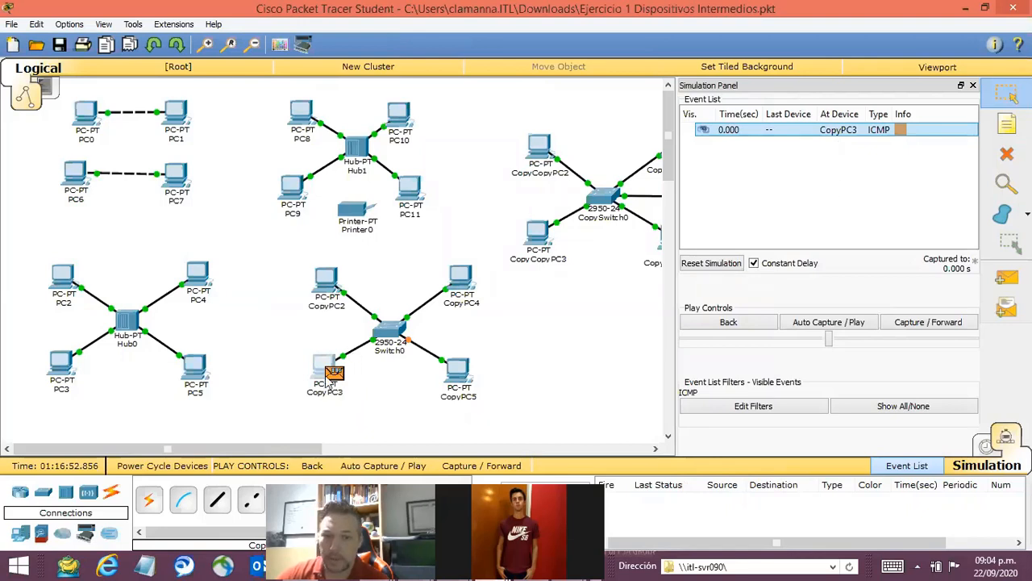
left_click(933, 326)
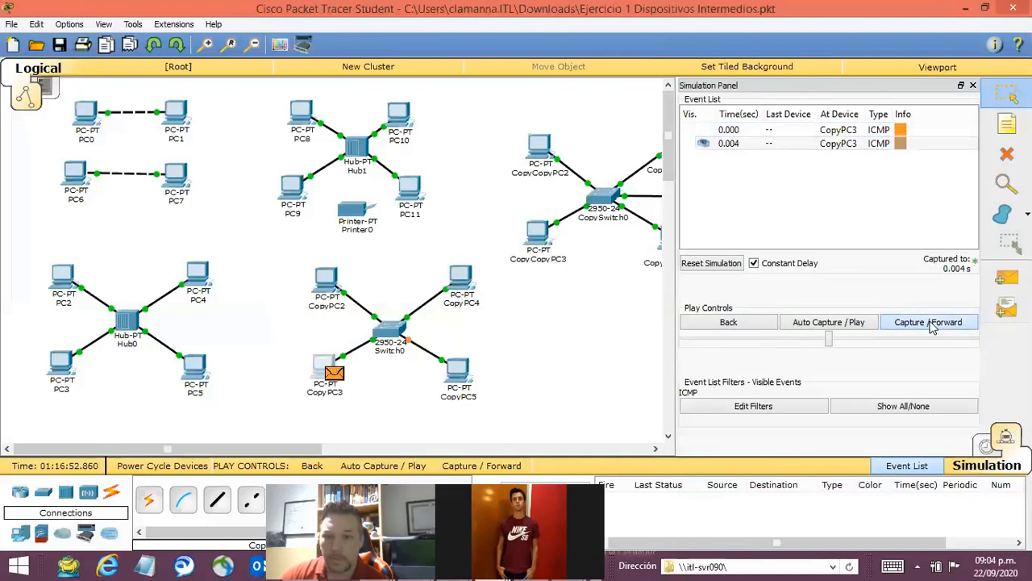
left_click(933, 326)
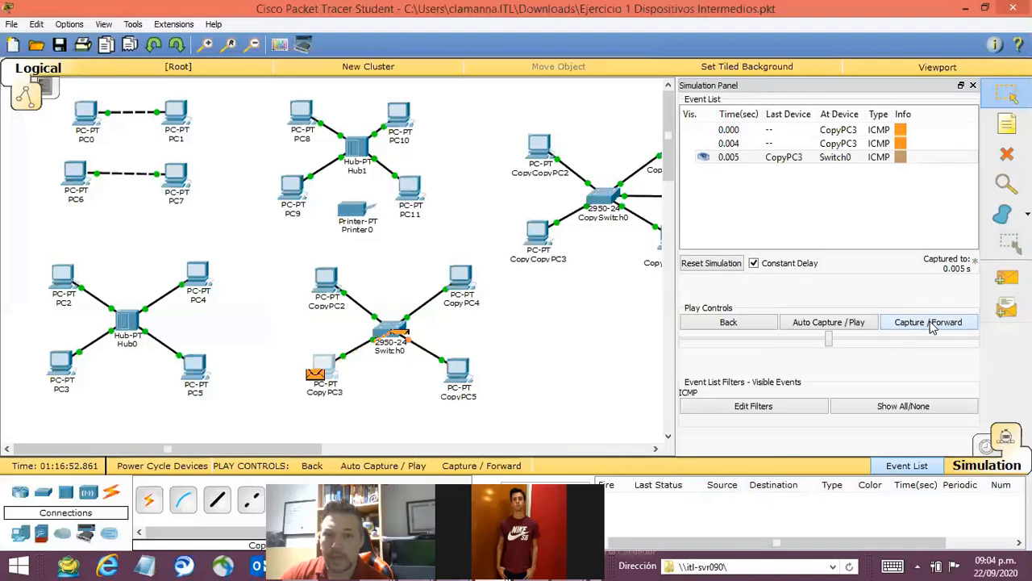
left_click(933, 326)
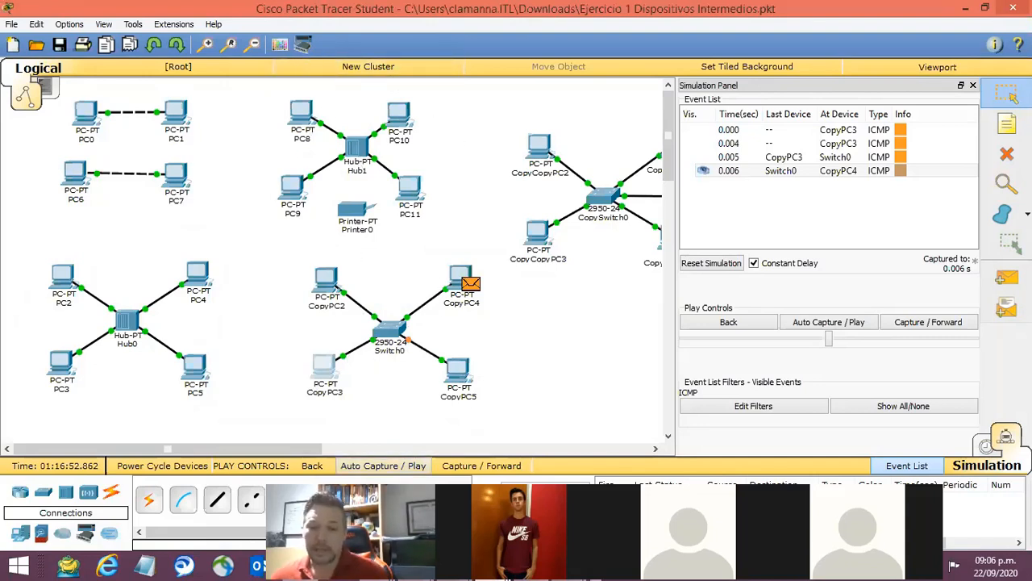
- Advance the simulation to follow CopyPC4's ICMP reply through Switch0 back to CopyPC3
left_click_drag(464, 530, 452, 433)
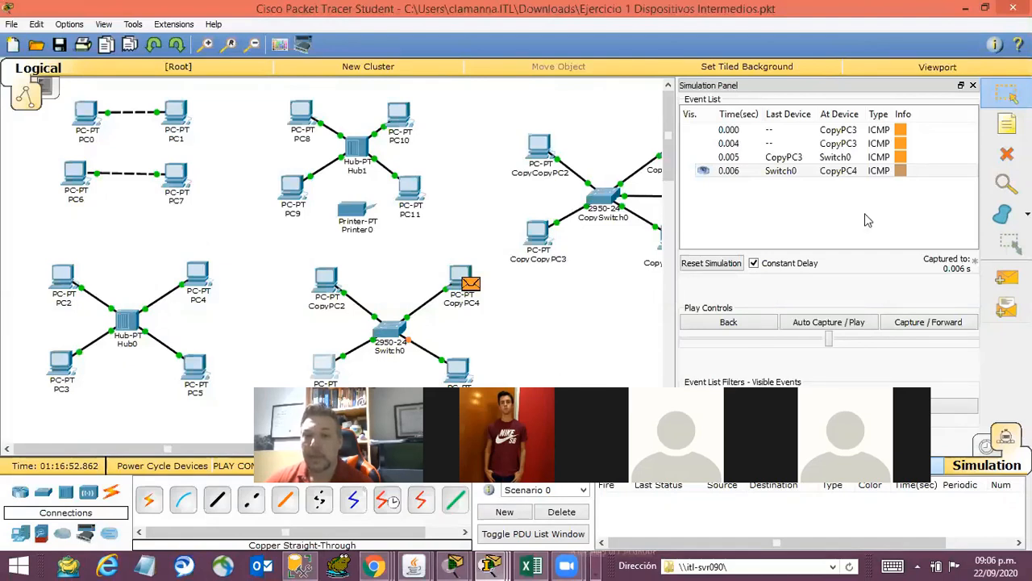
left_click(901, 245)
left_click(944, 326)
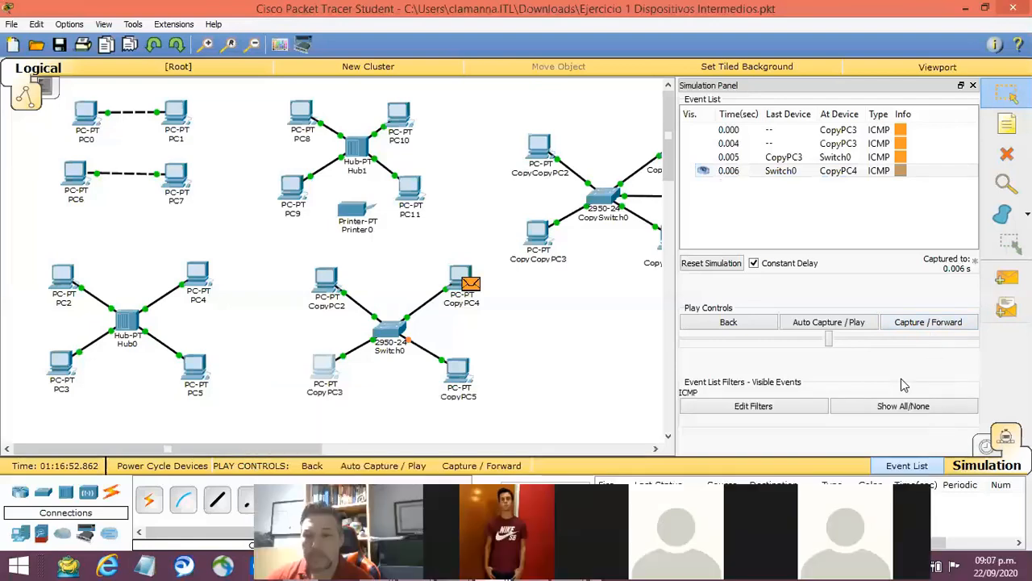
left_click(918, 323)
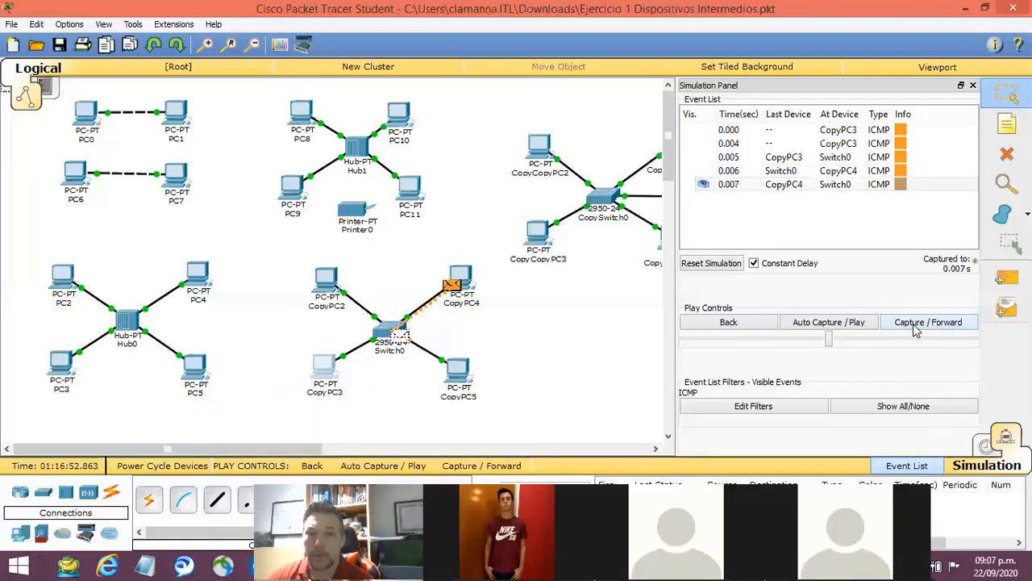
left_click(916, 327)
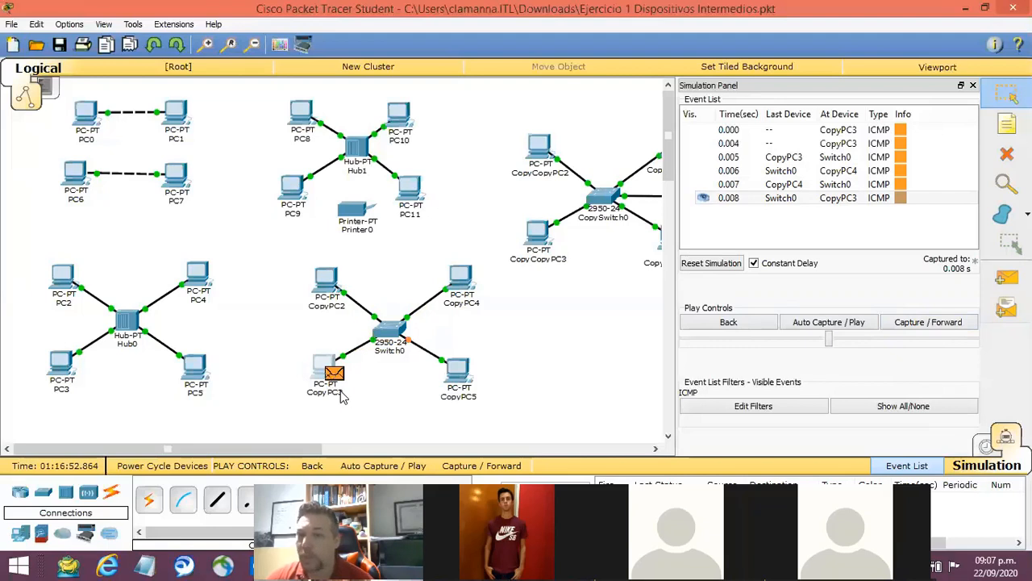
- Step the simulation through the remaining ICMP requests and replies between CopyPC3 and CopyPC4 via Switch0
left_click(912, 326)
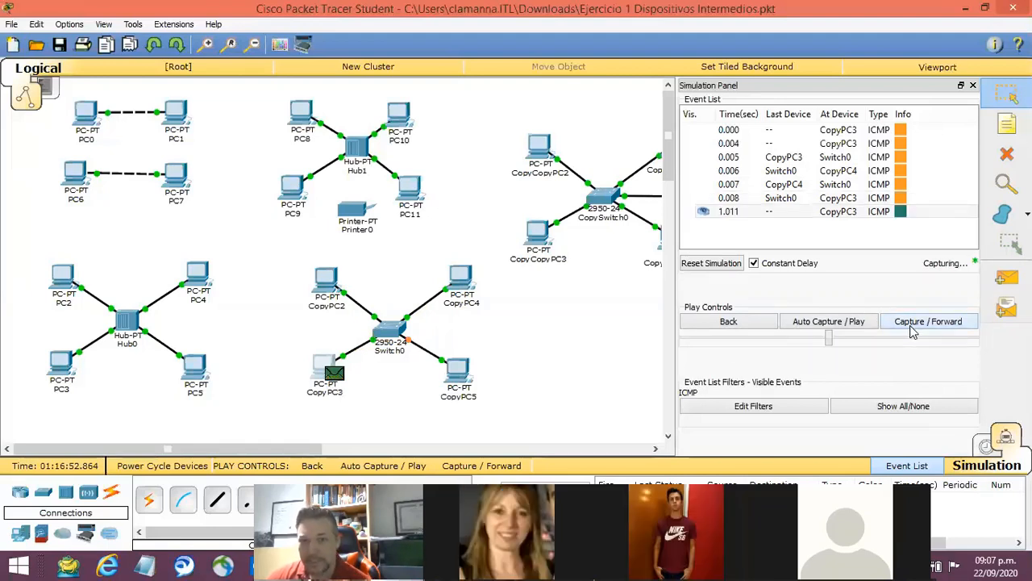
left_click(913, 327)
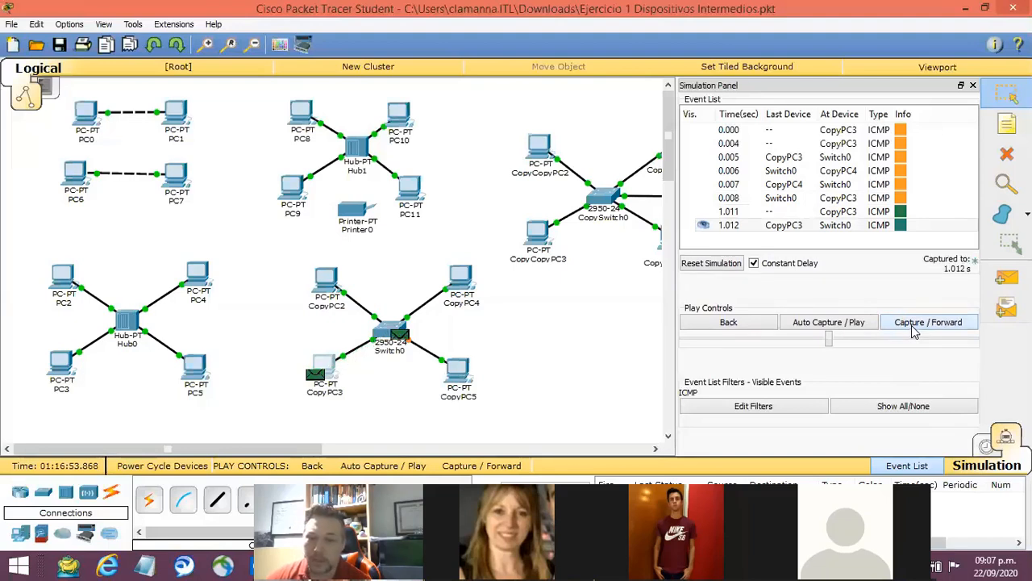
left_click(914, 327)
left_click(914, 327)
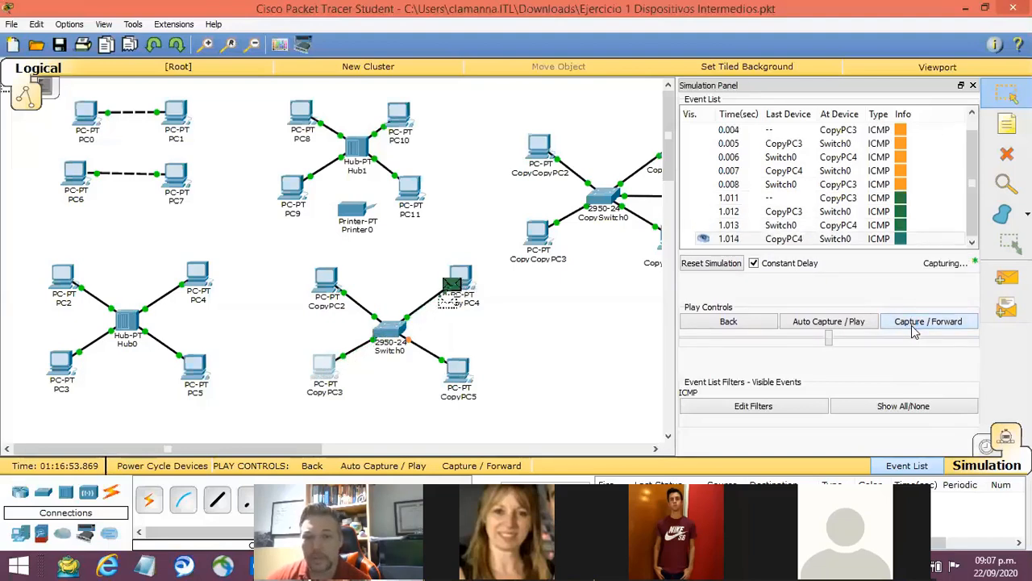
left_click(914, 327)
left_click(914, 327)
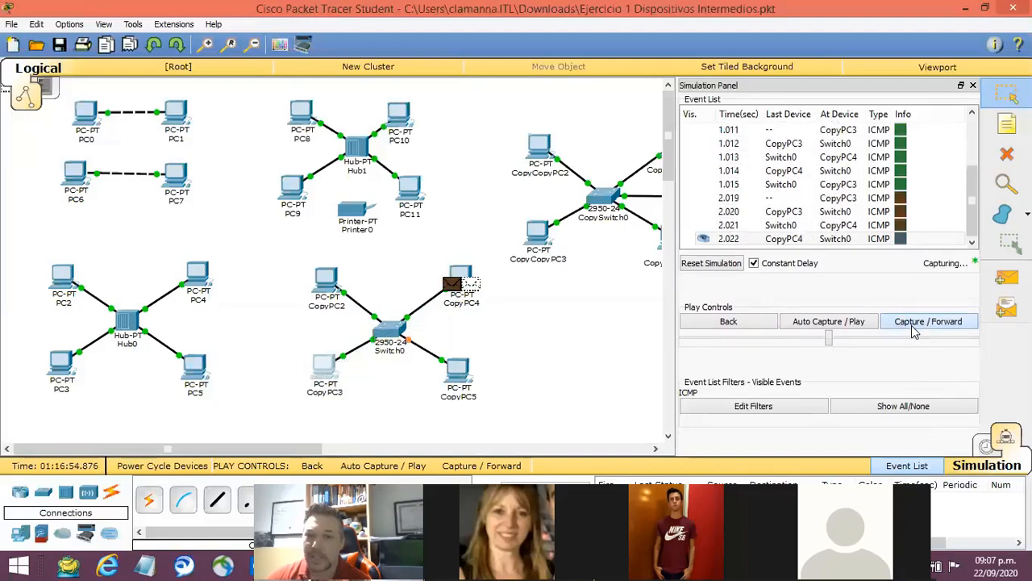
left_click(914, 327)
left_click(914, 326)
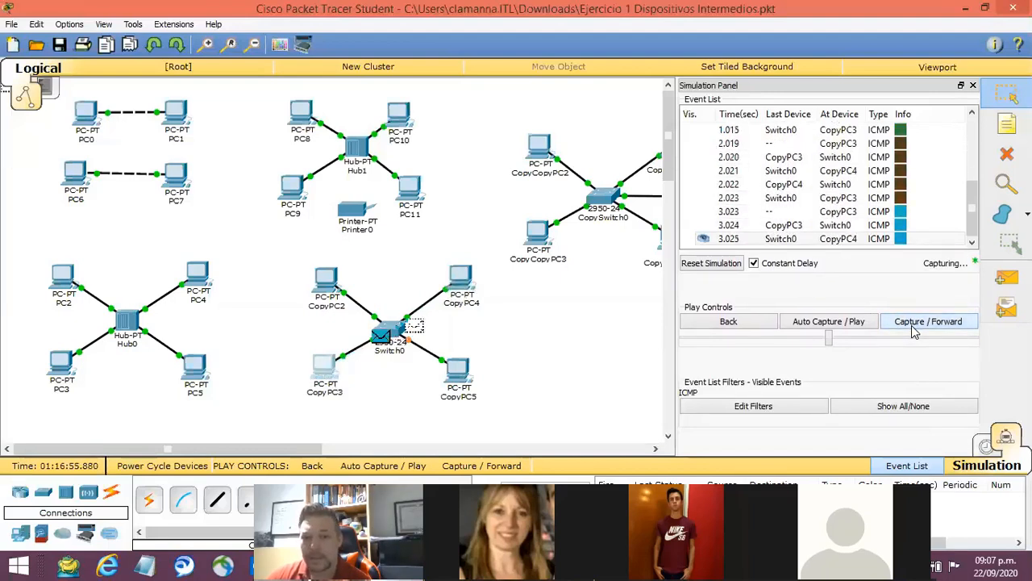
left_click(913, 327)
left_click(911, 324)
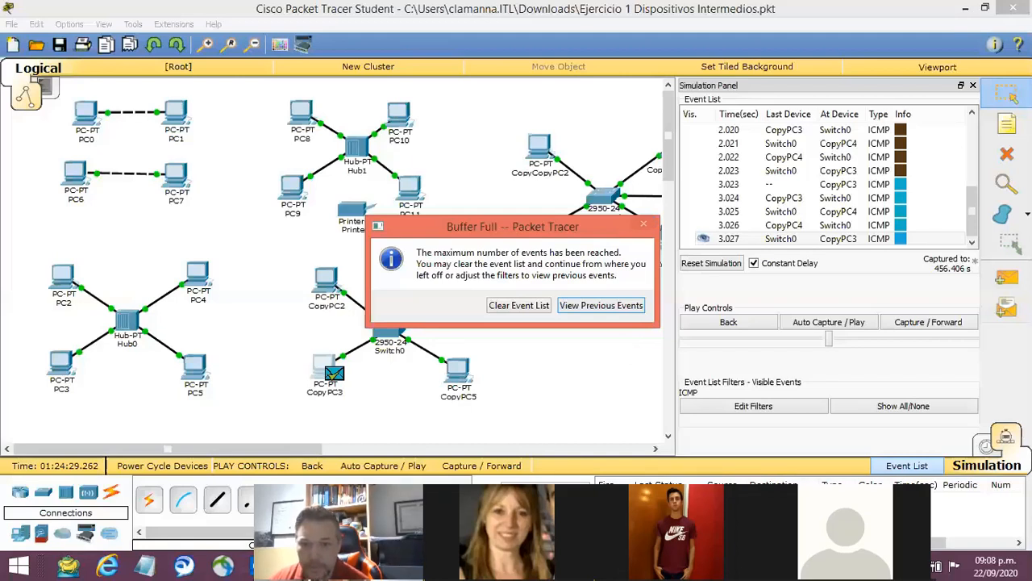
- Try to close the Packet Tracer Student windows blocked by the Buffer Full dialog
right_click(615, 570)
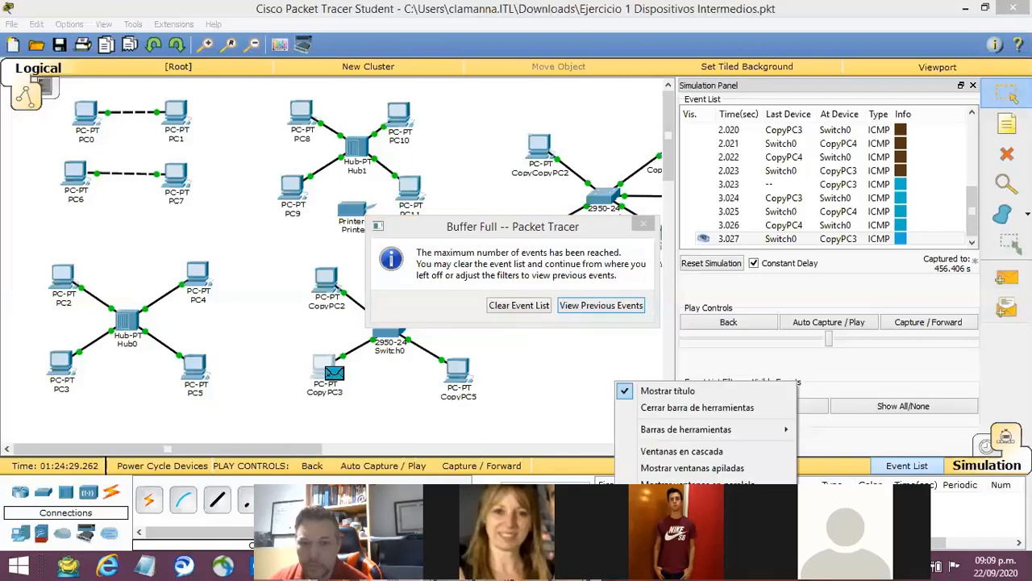
left_click(772, 315)
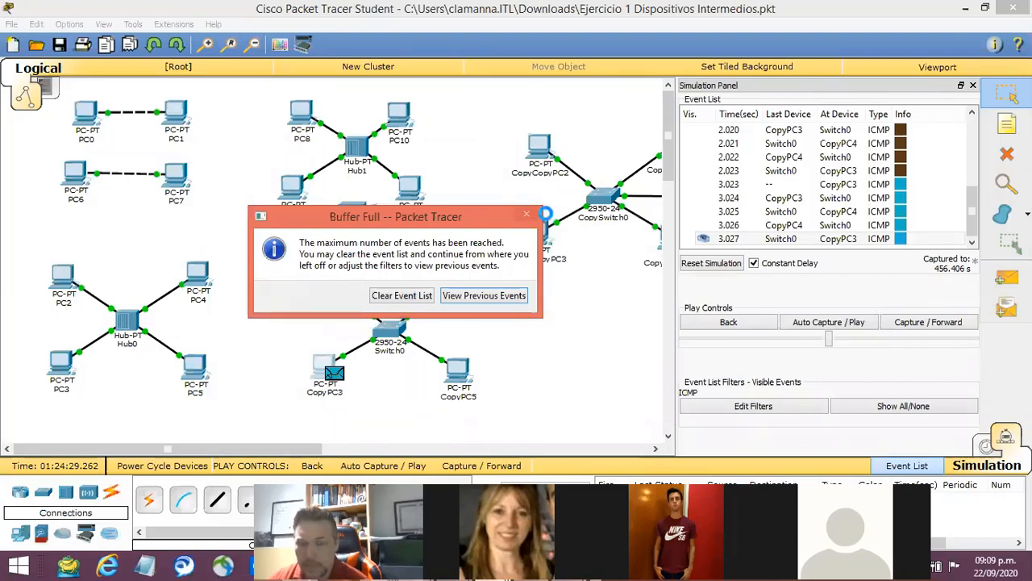
left_click_drag(492, 218, 495, 166)
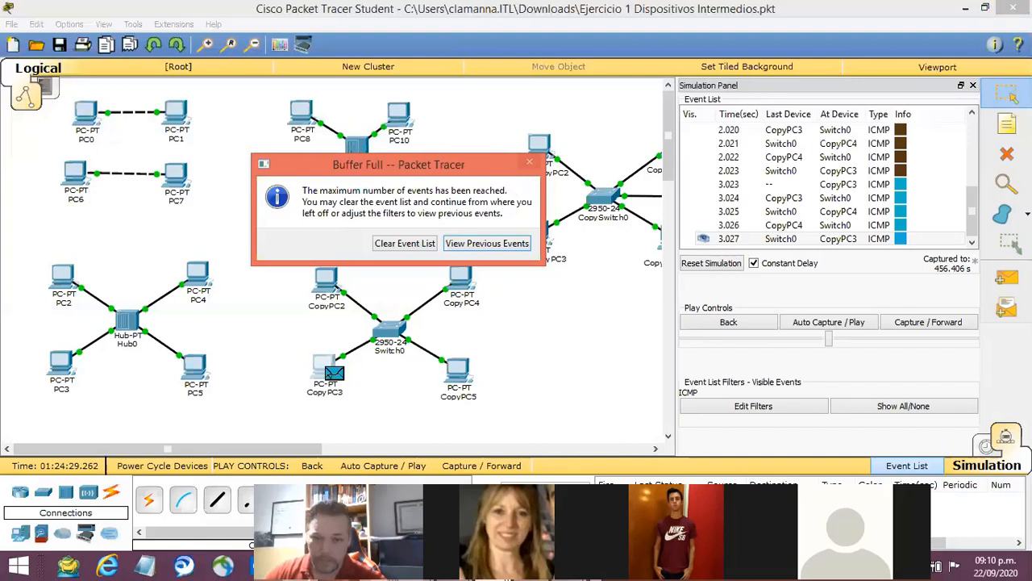
left_click(416, 566)
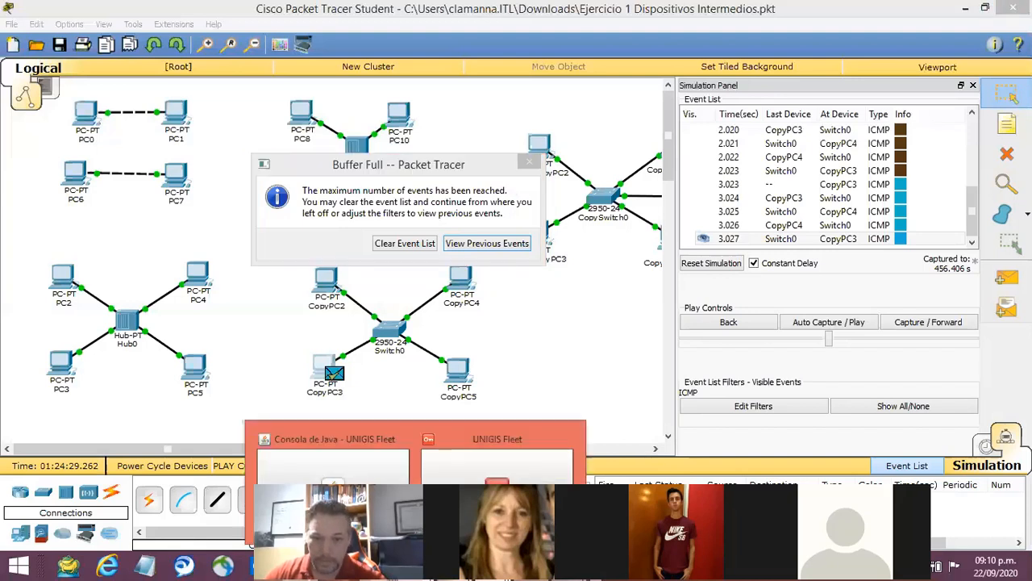
mouse_move(454, 566)
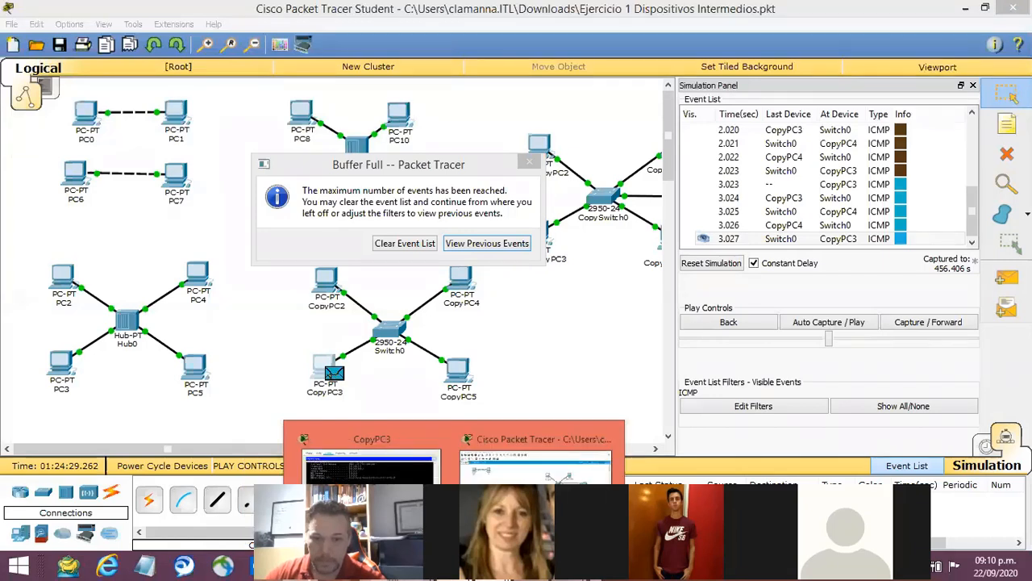
mouse_move(493, 566)
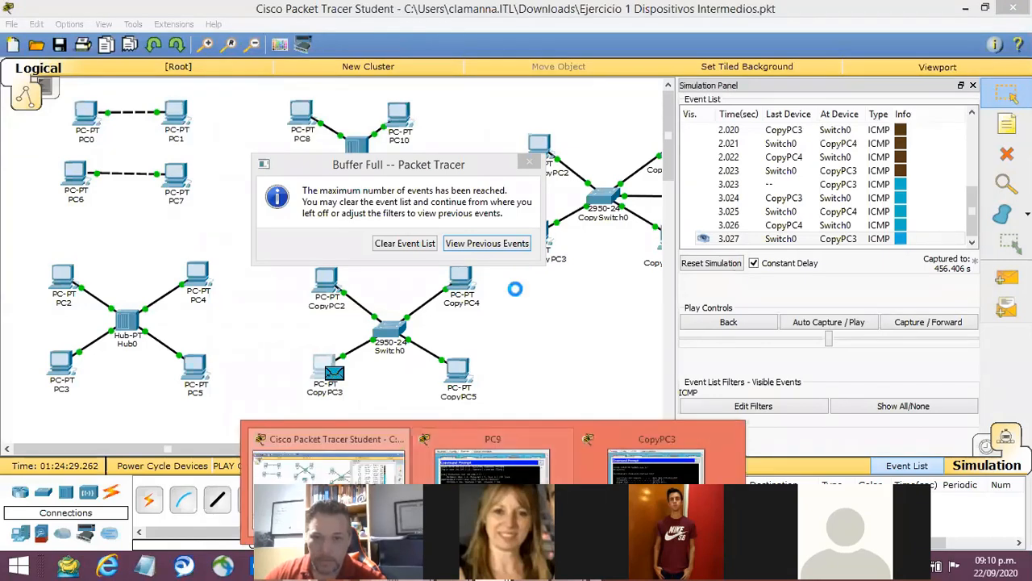
right_click(493, 566)
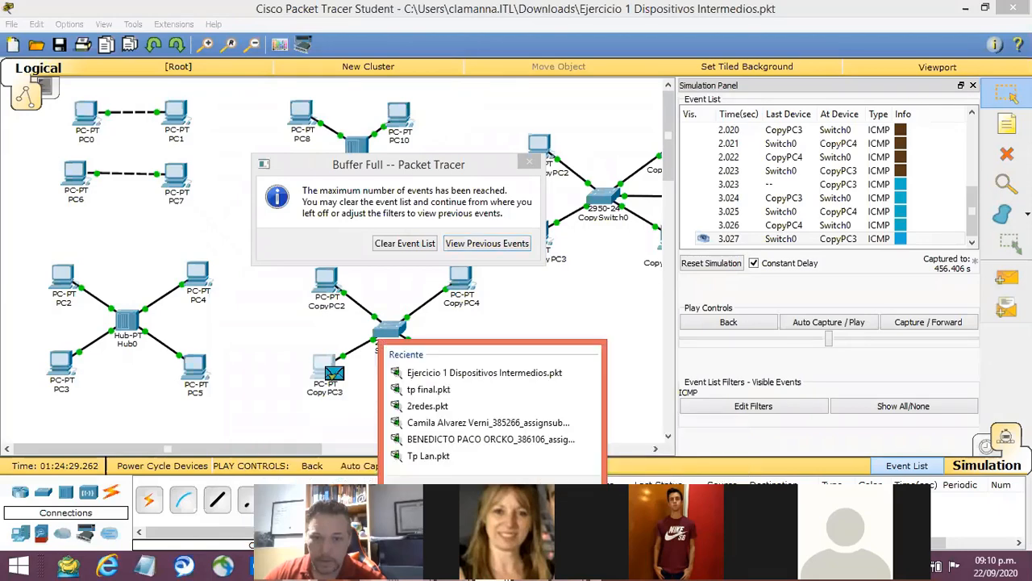
left_click(493, 530)
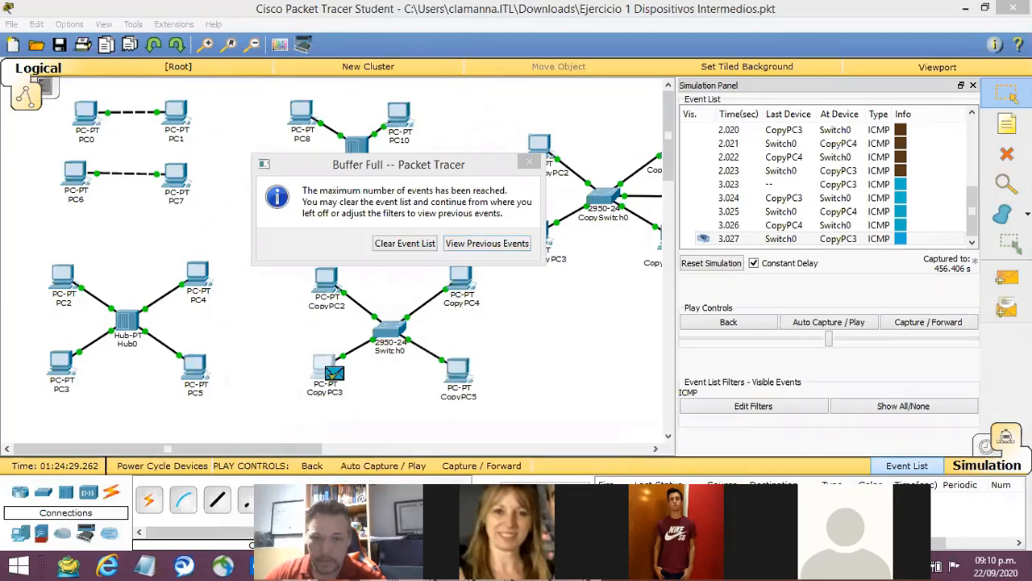
mouse_move(493, 566)
mouse_move(492, 460)
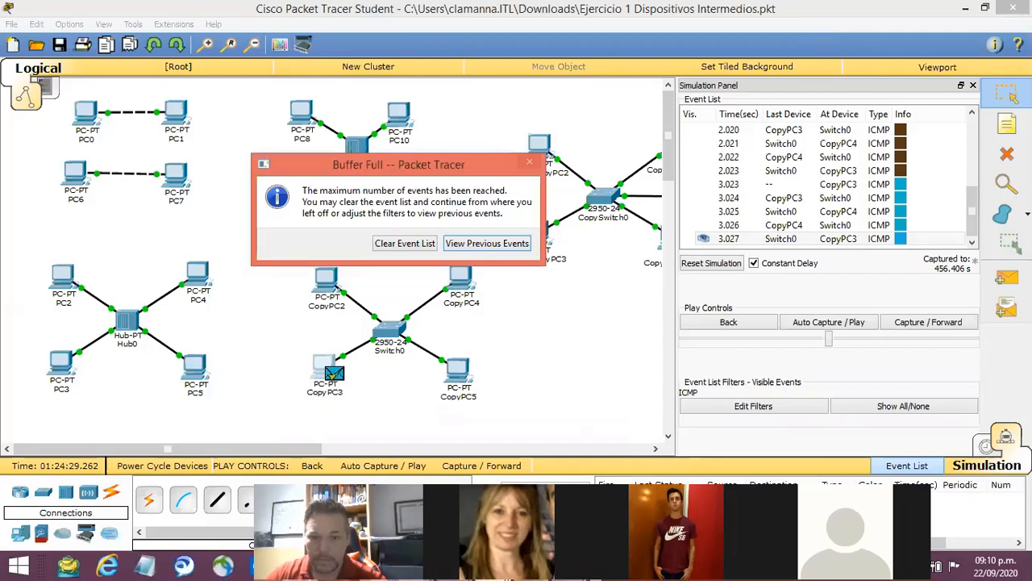
right_click(492, 567)
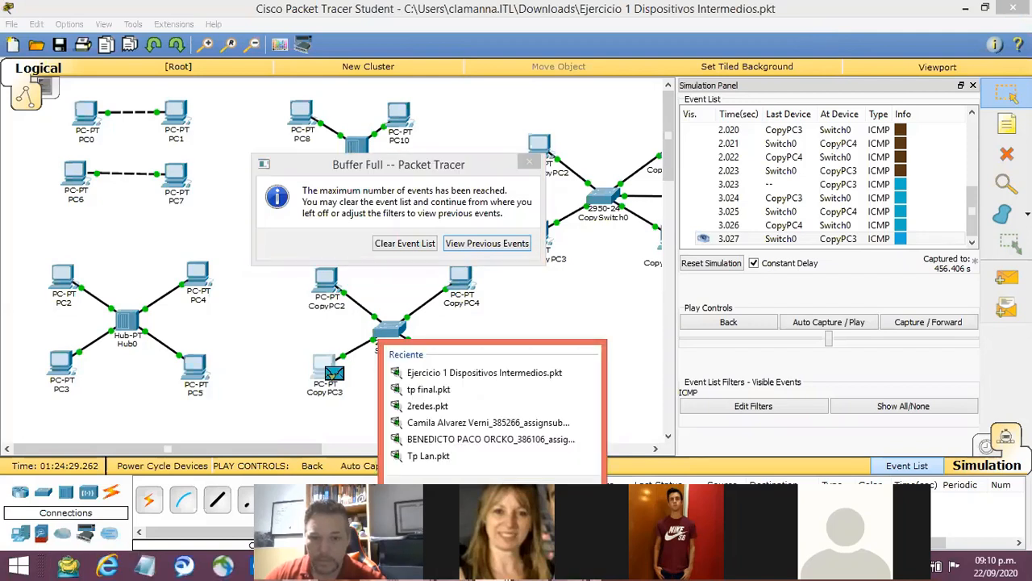
left_click(476, 532)
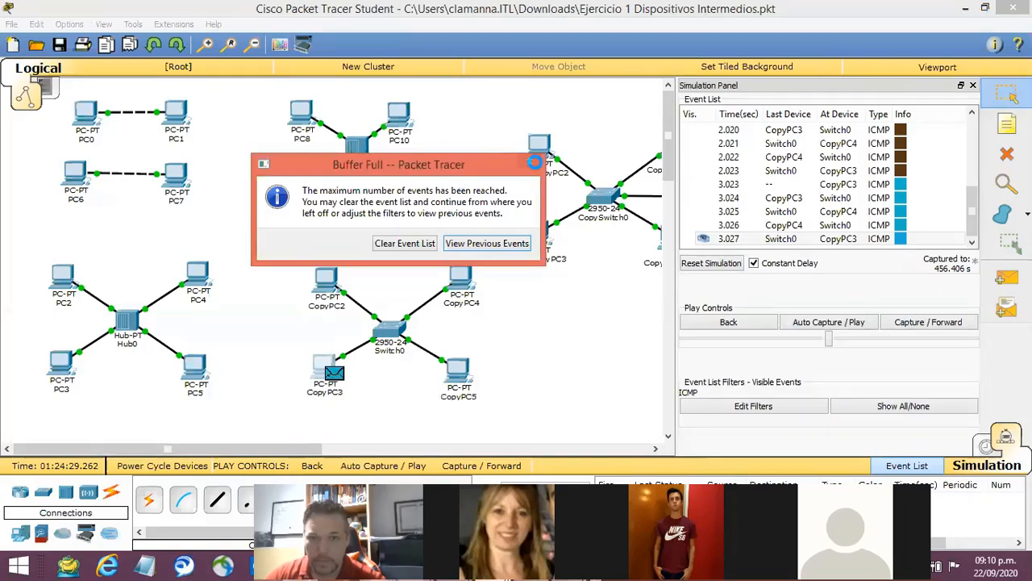
- End the PacketTracer6.exe process in Task Manager, then minimize File Explorer and Task Manager to reach the other Packet Tracer window
left_click(880, 571)
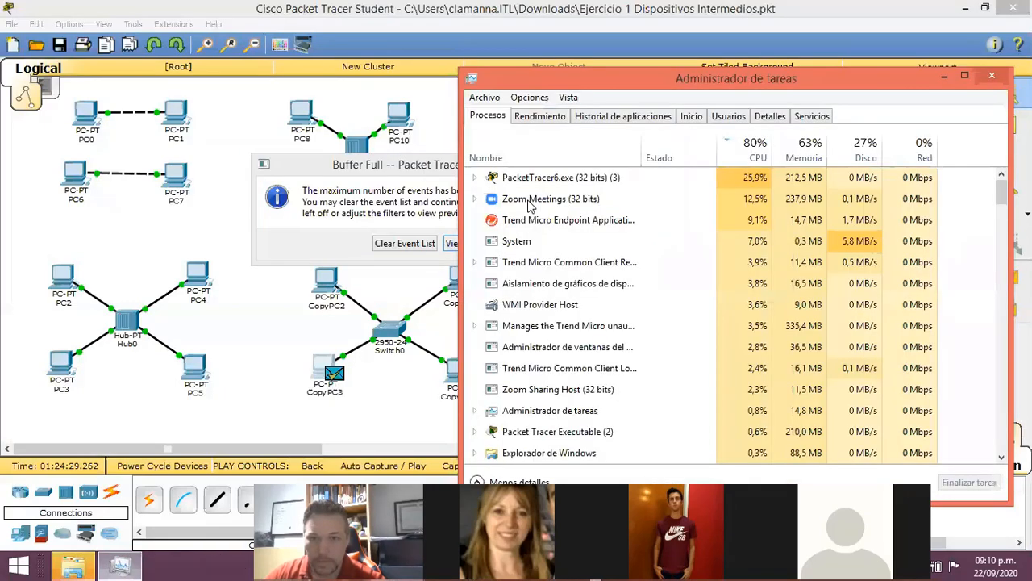
left_click(692, 179)
left_click(967, 482)
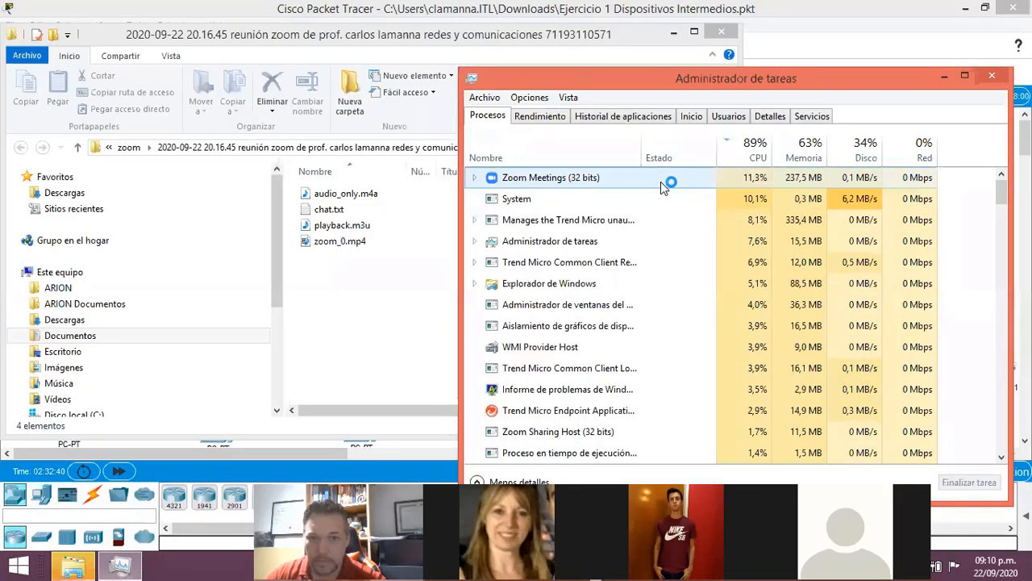
left_click(673, 37)
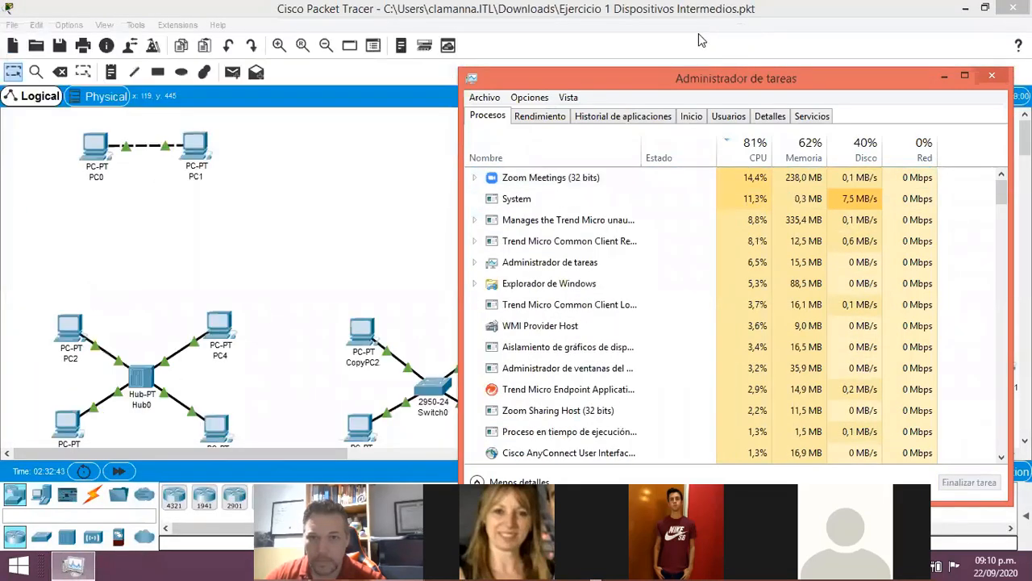
left_click(945, 77)
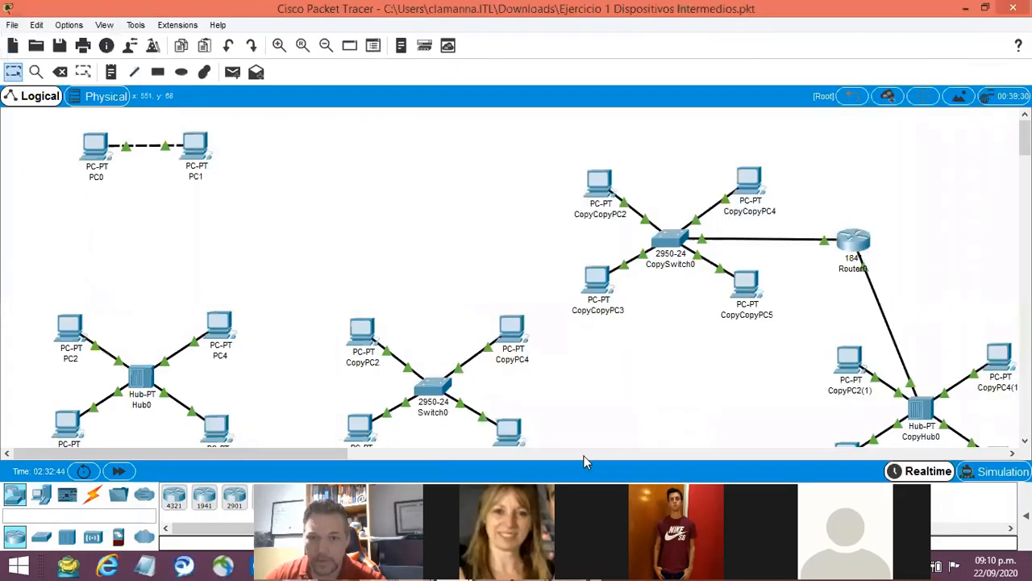
- Examine the Hub0 and Switch0 networks and the router linking the CopySwitch0 and CopyHub0 networks
left_click(410, 452)
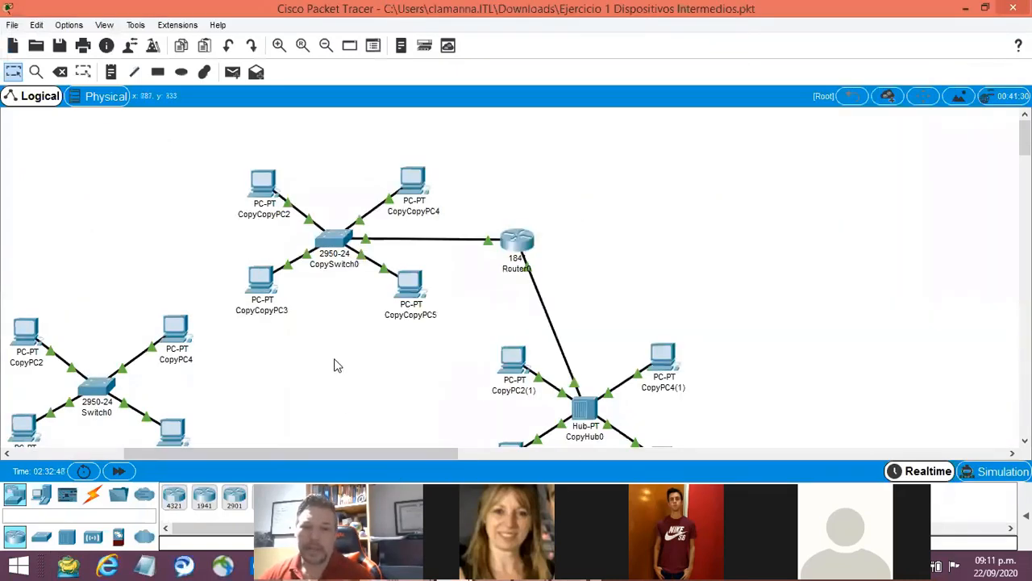
scroll(291, 379, "down", 2)
scroll(178, 442, "left", 5)
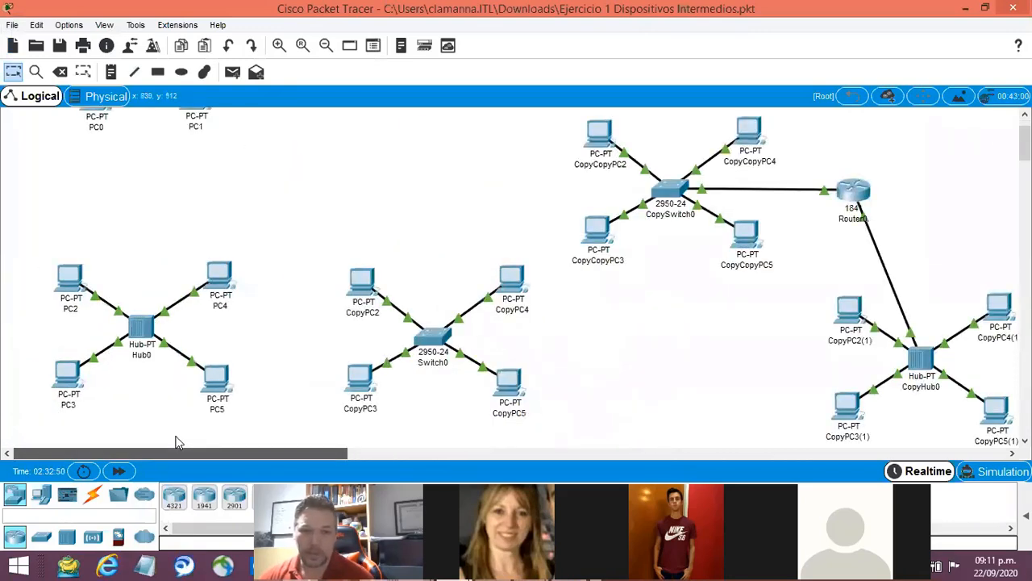
scroll(187, 313, "up", 2)
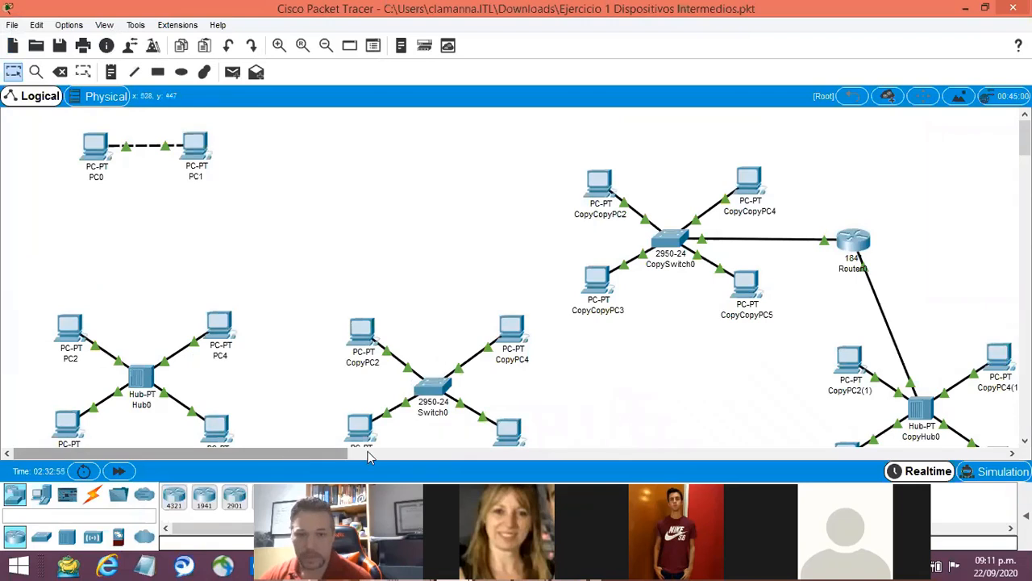
left_click_drag(292, 454, 425, 452)
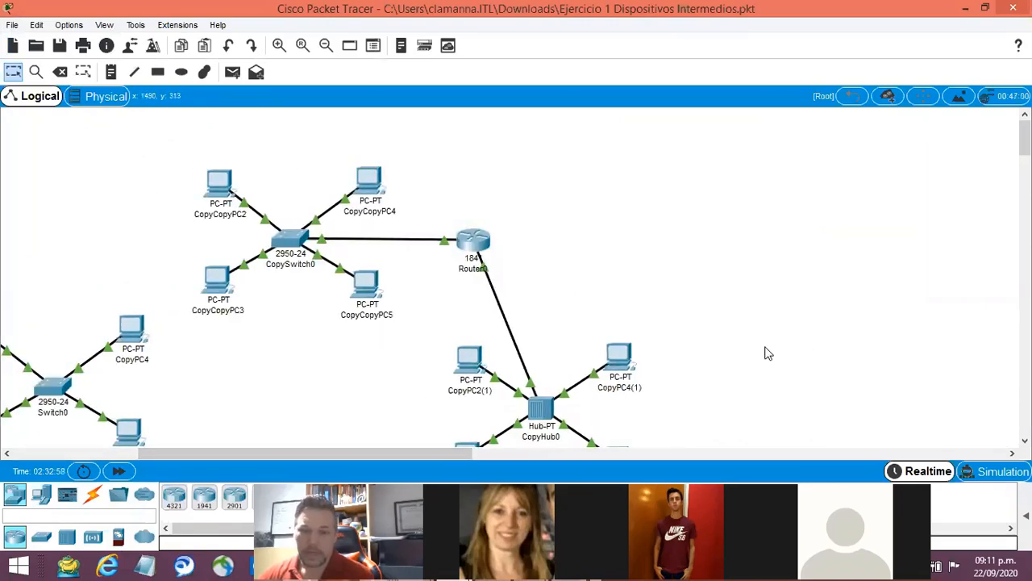
scroll(895, 339, "down", 2)
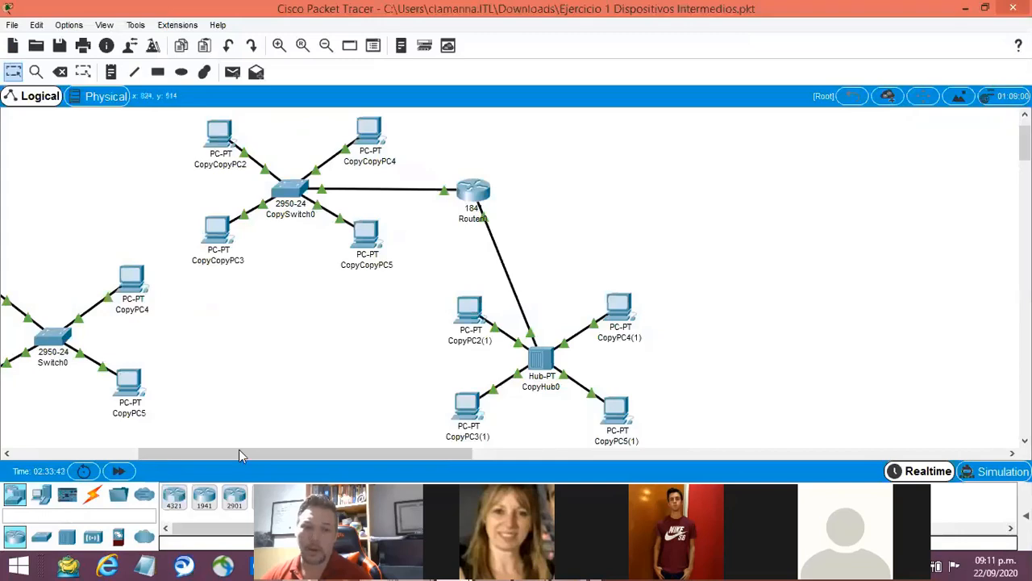
left_click_drag(238, 452, 159, 455)
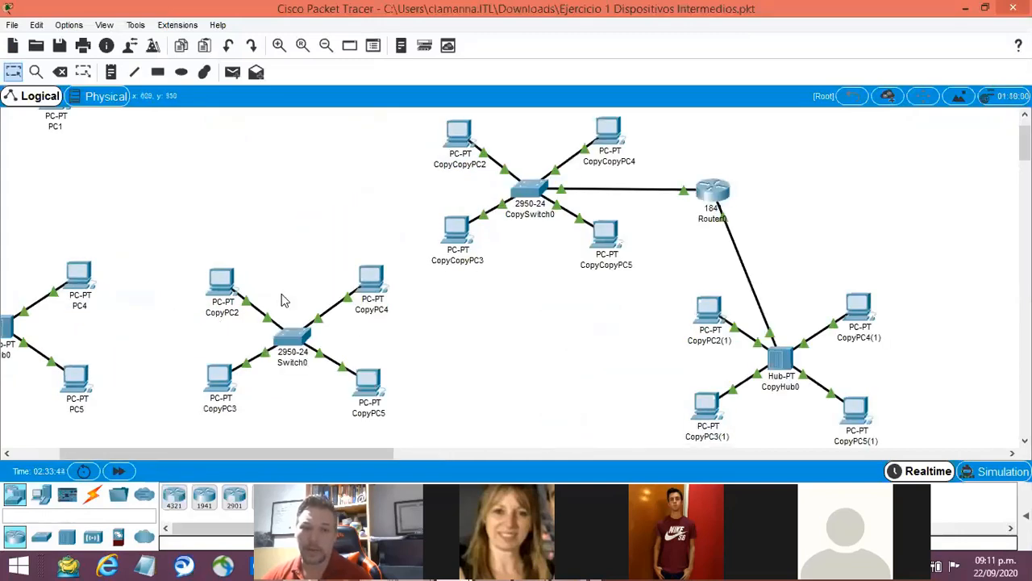
left_click_drag(258, 453, 133, 454)
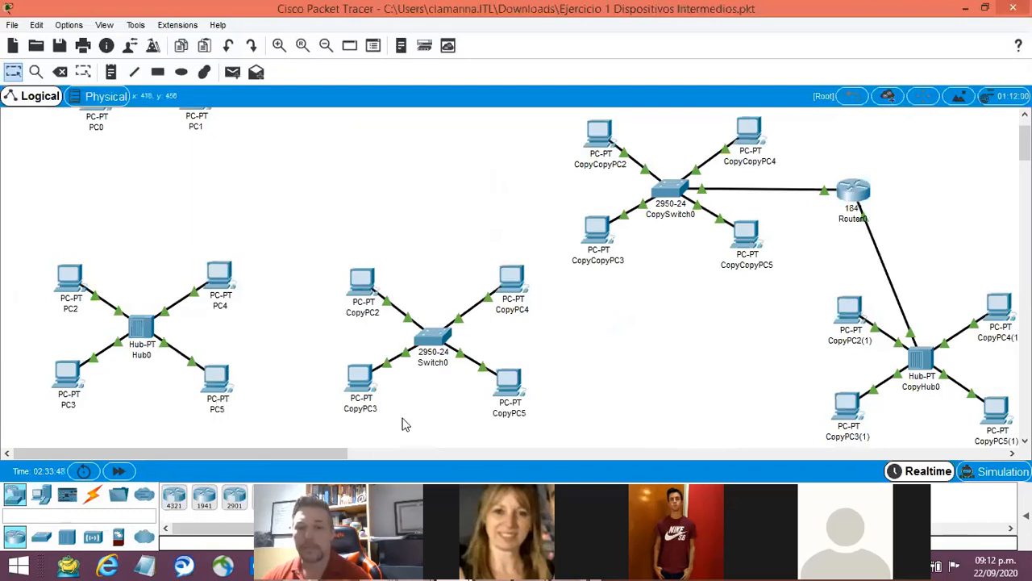
left_click_drag(322, 455, 429, 454)
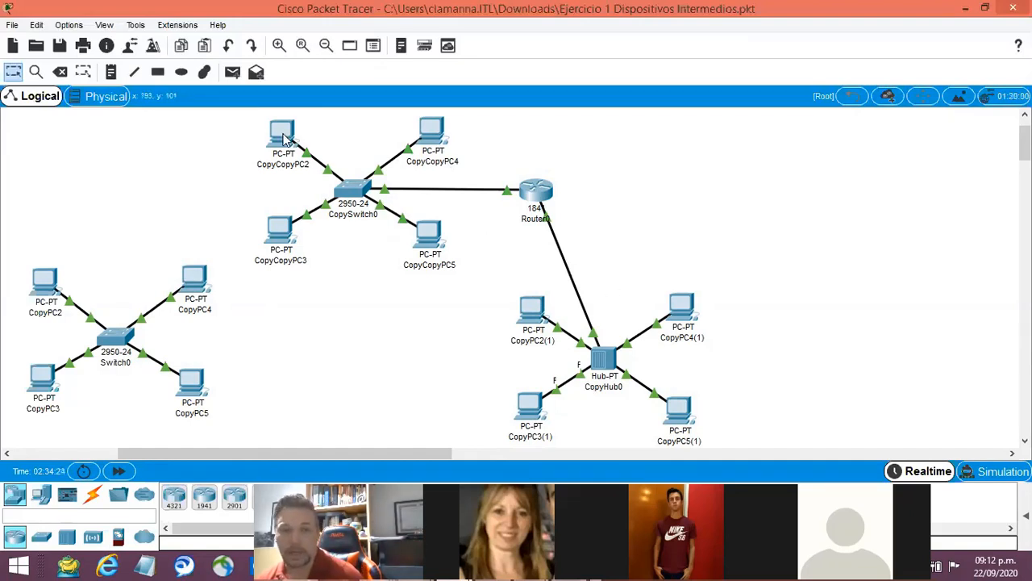
mouse_move(284, 139)
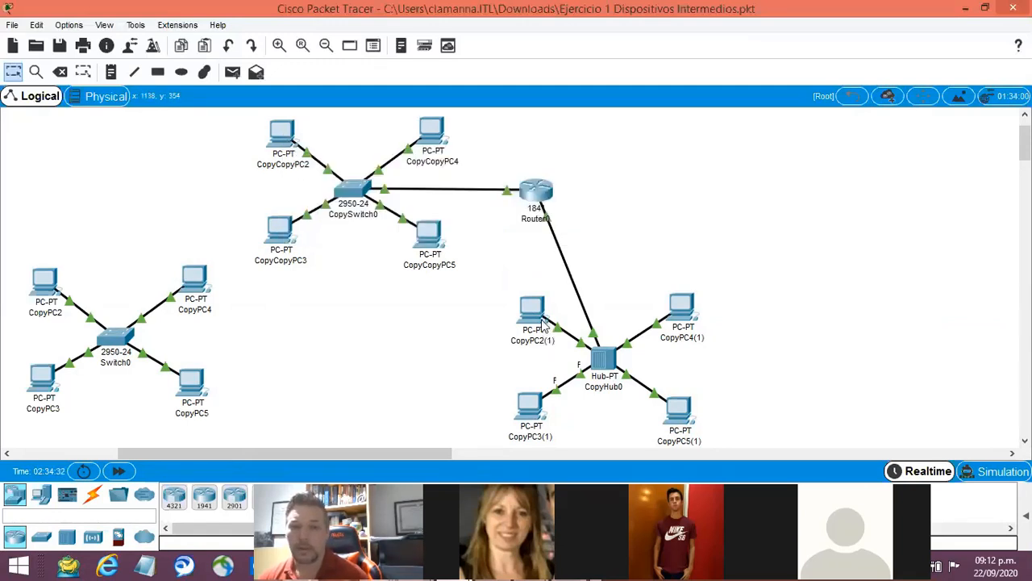
mouse_move(546, 325)
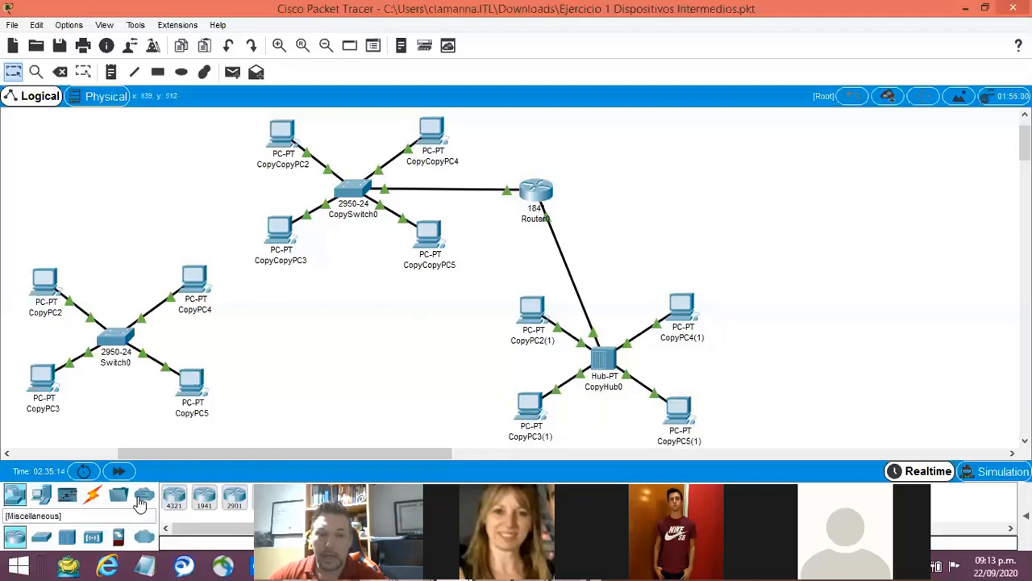
- Add a 4321 router between the Switch0 and CopyHub0 networks and open its configuration settings, dismissing the booting notices
left_click_drag(173, 502, 307, 364)
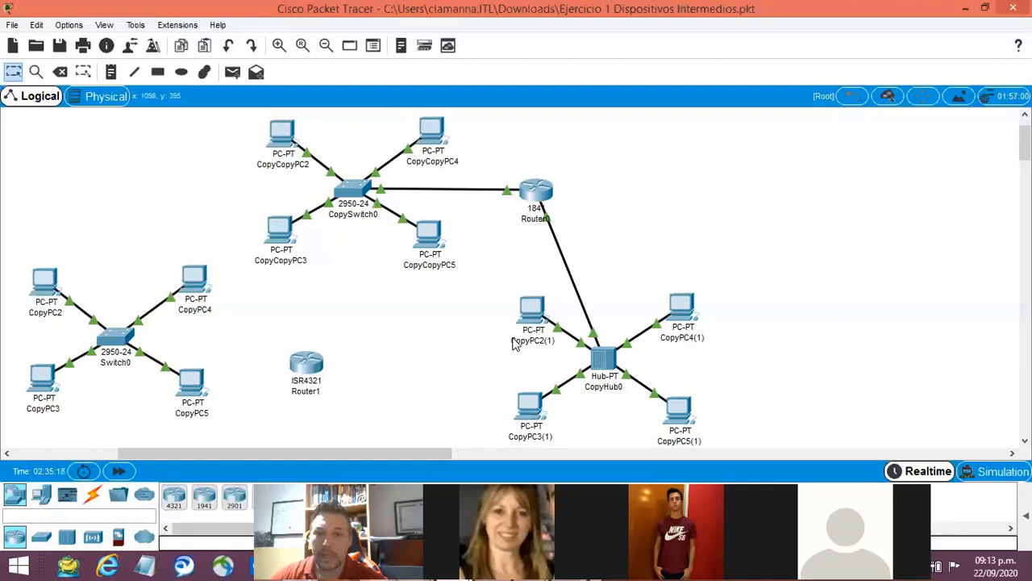
left_click(314, 373)
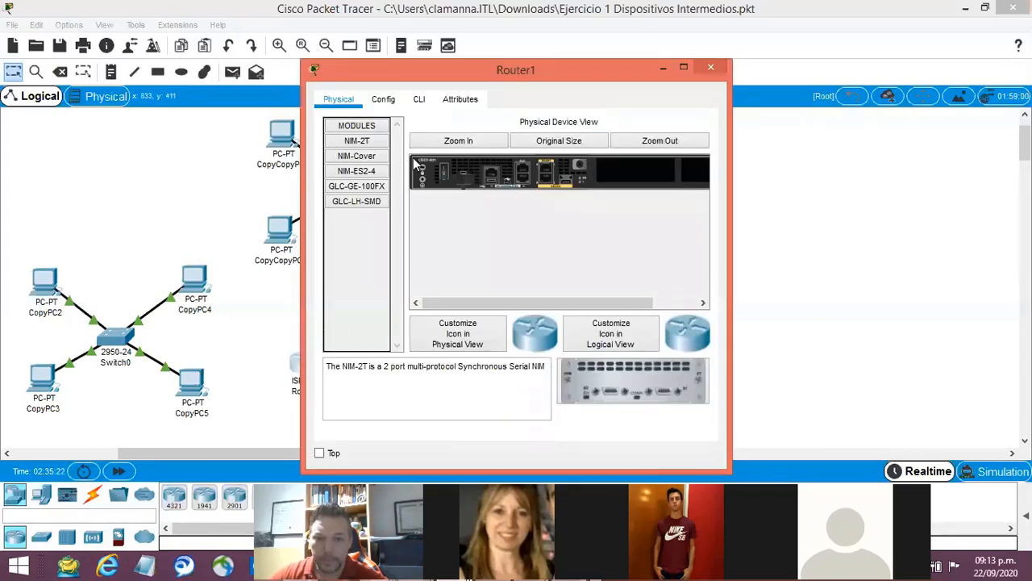
left_click(388, 108)
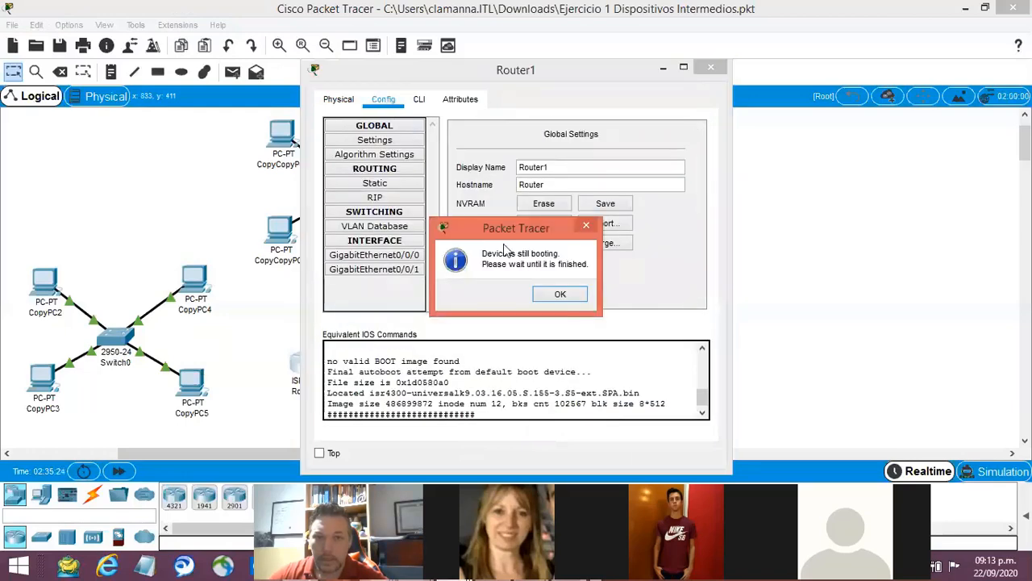
left_click(545, 296)
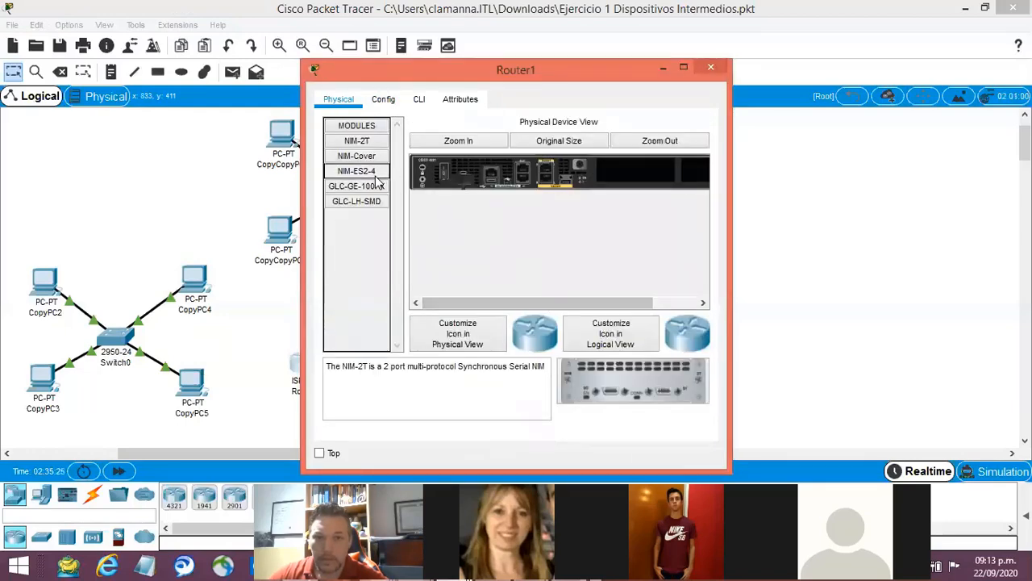
left_click(385, 98)
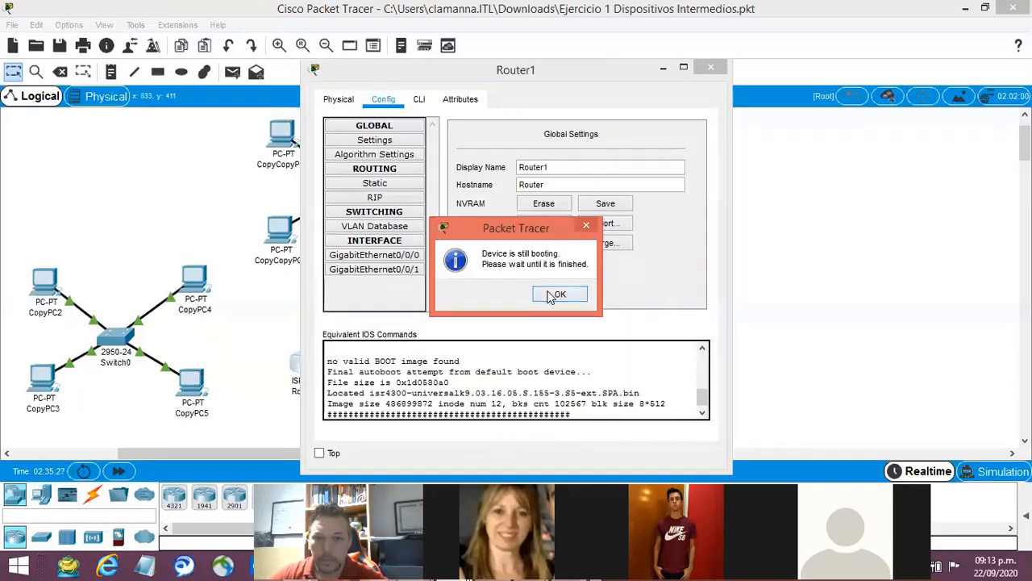
left_click(551, 296)
left_click(384, 100)
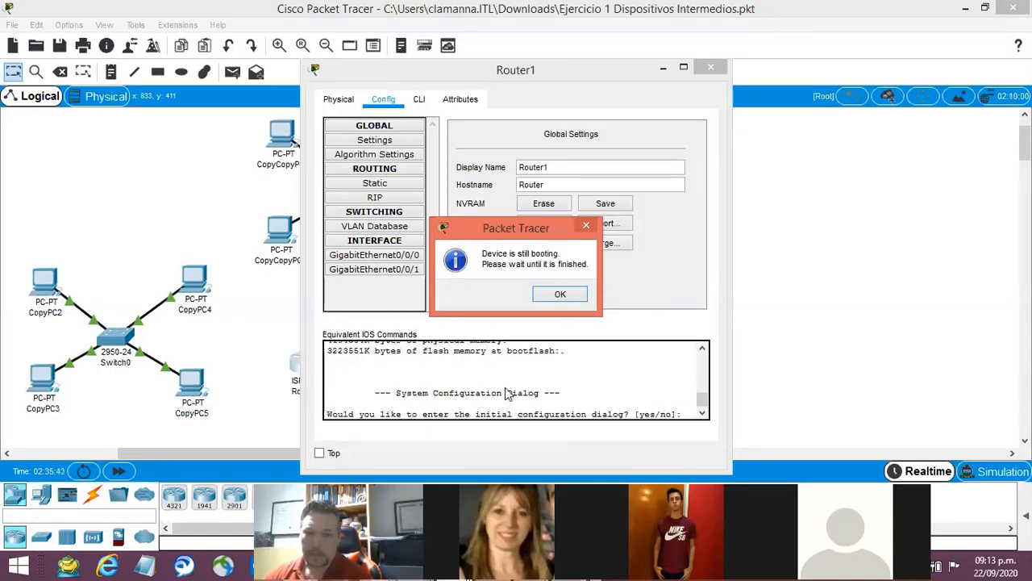
left_click(586, 225)
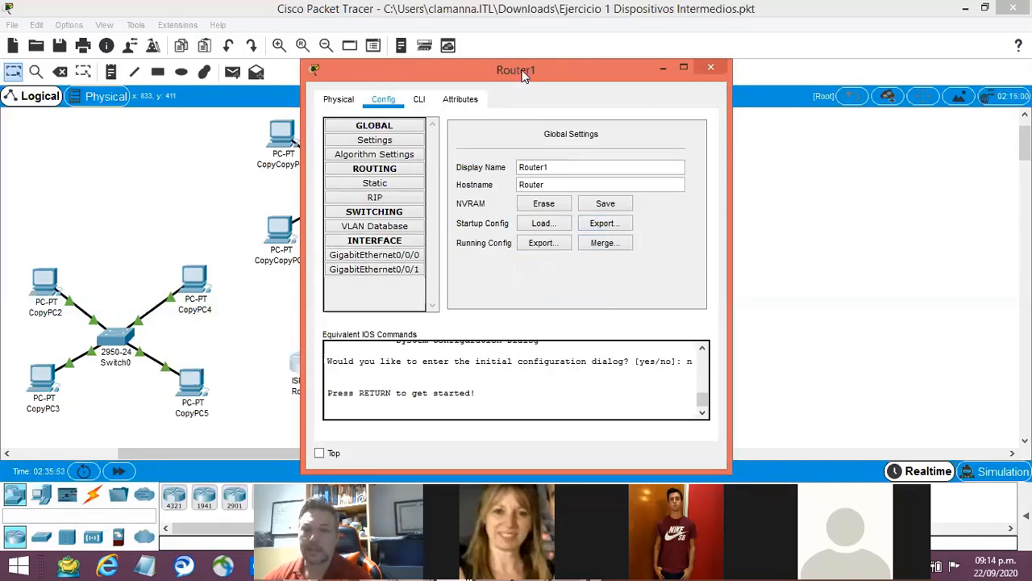
- Inspect the GigabitEthernet0/0/0 and GigabitEthernet0/0/1 interface settings of Router1, then return to the topology
left_click_drag(522, 72, 806, 54)
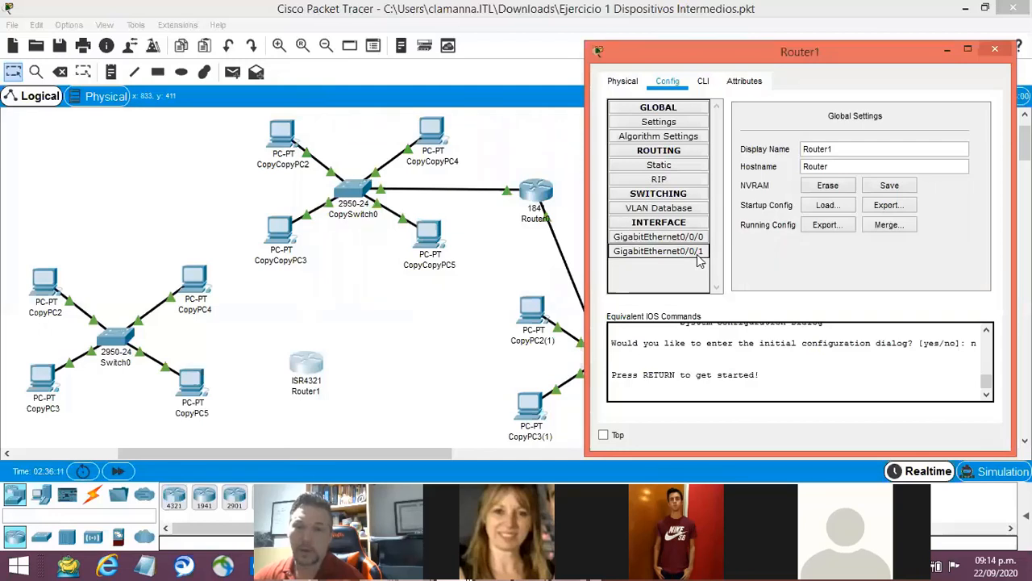
left_click(699, 254)
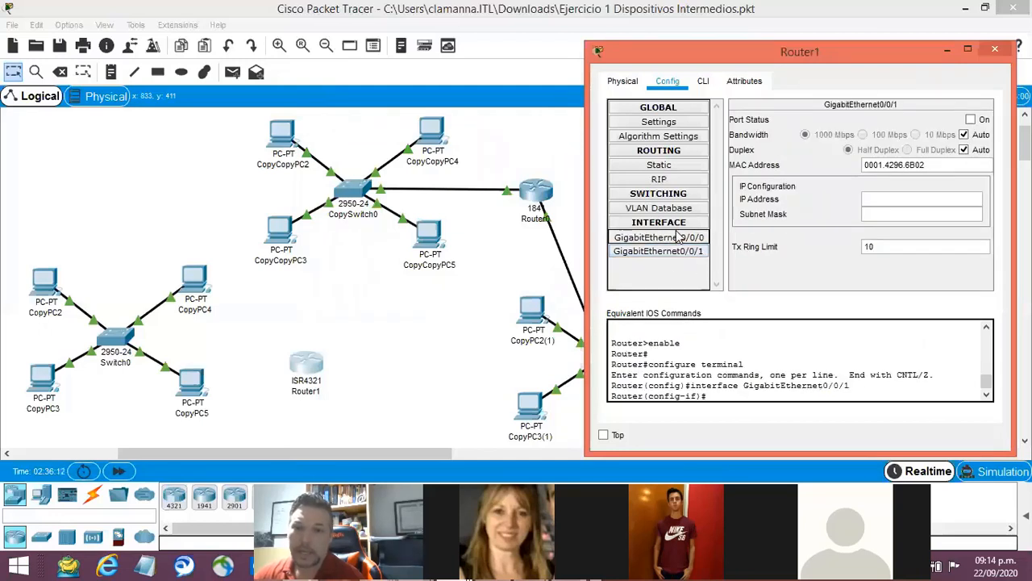
left_click(689, 237)
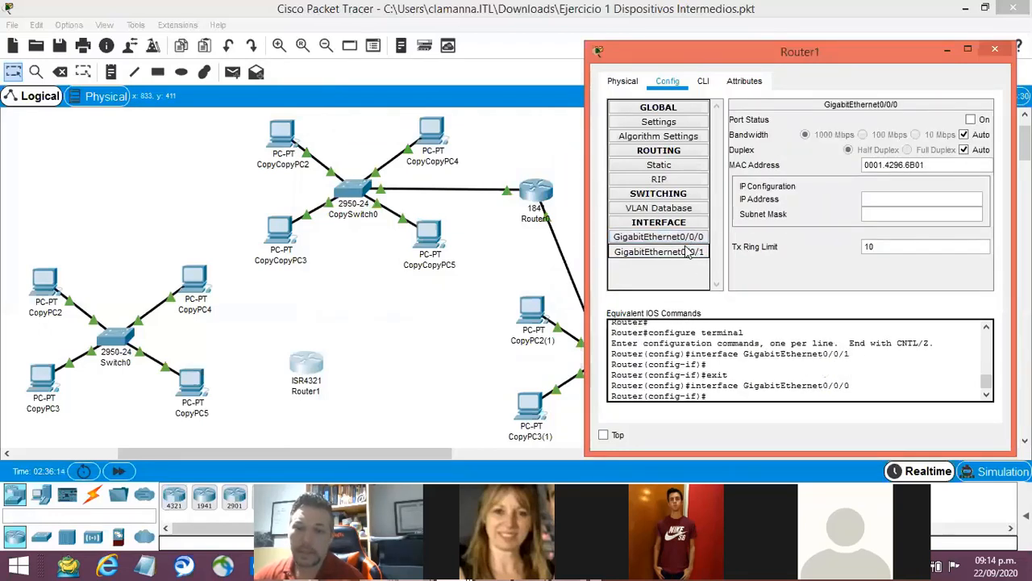
left_click(687, 253)
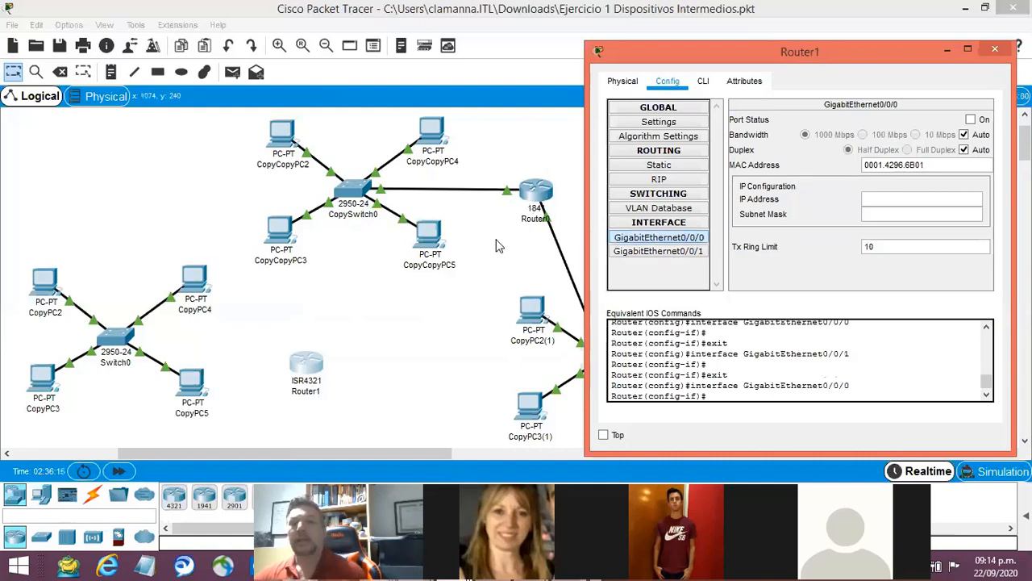
left_click(498, 242)
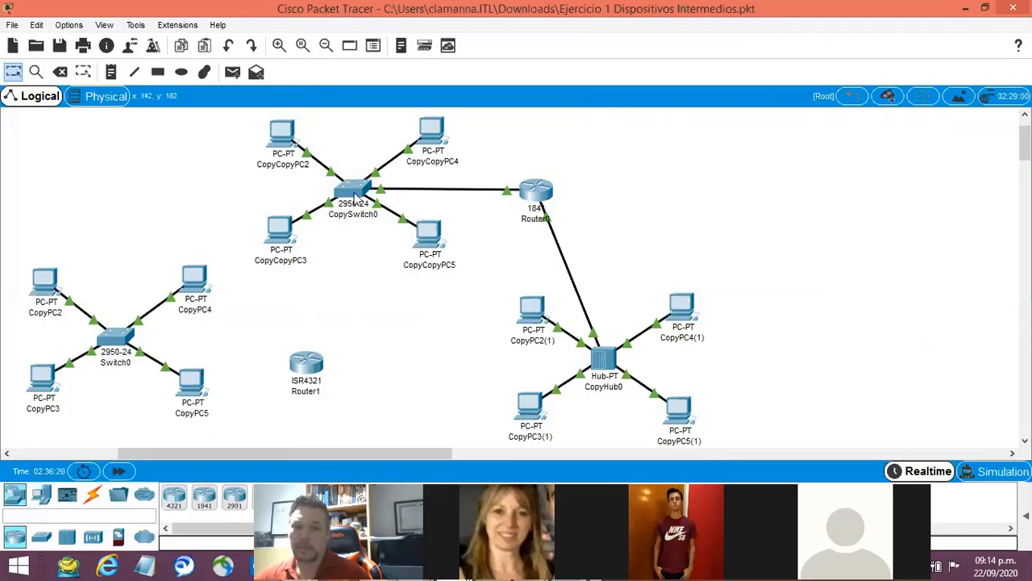
- Examine the IP address and subnet mask of Router0's FastEthernet0/0 interface, keeping the topology visible beside its window
mouse_move(337, 198)
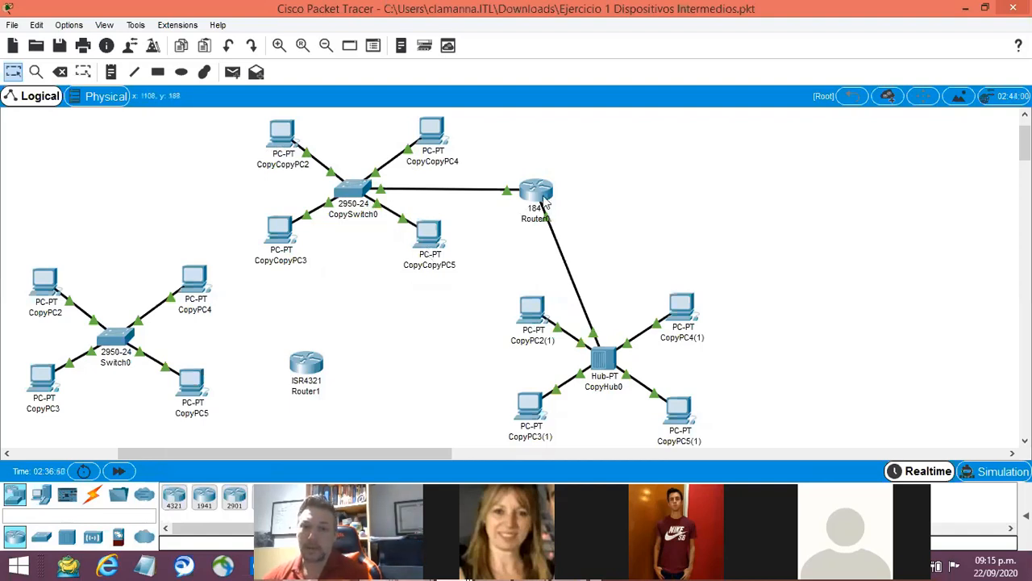
mouse_move(434, 236)
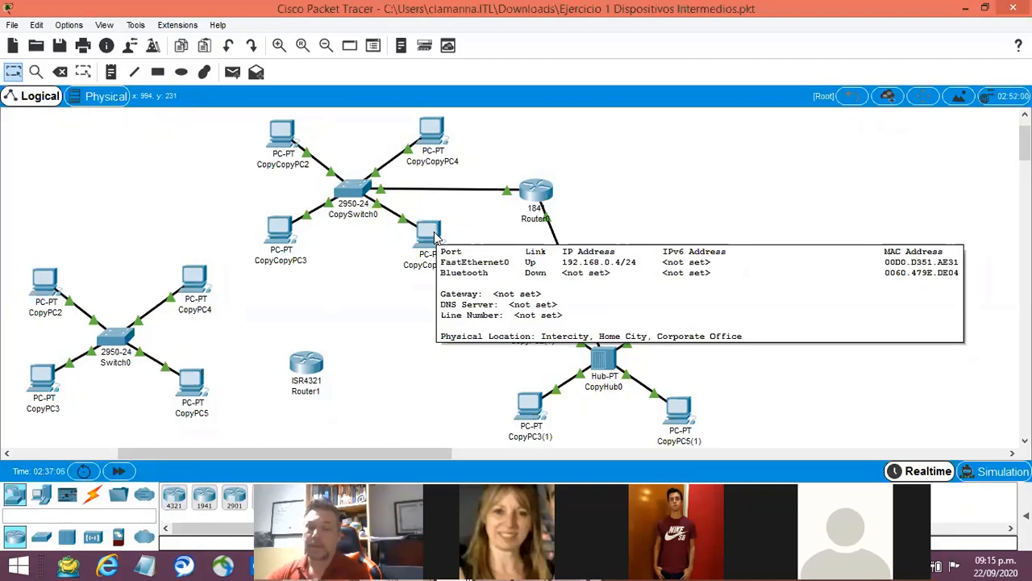
left_click(539, 194)
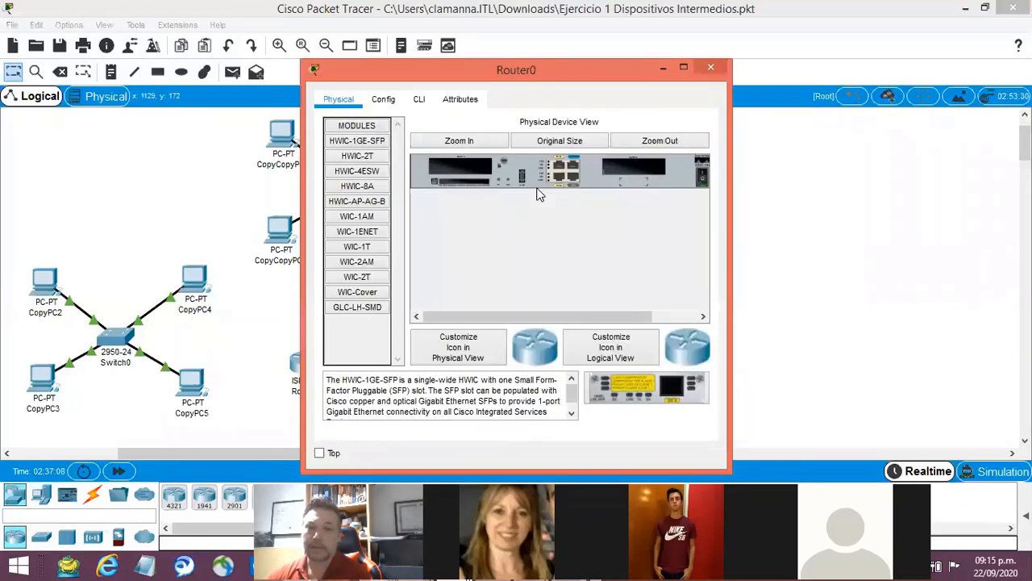
left_click(386, 99)
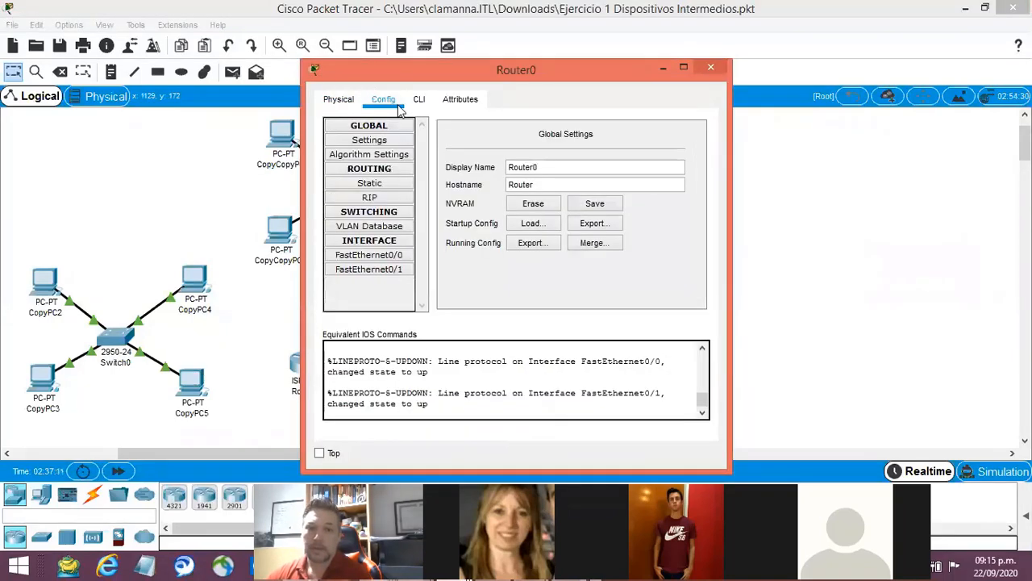
left_click(370, 257)
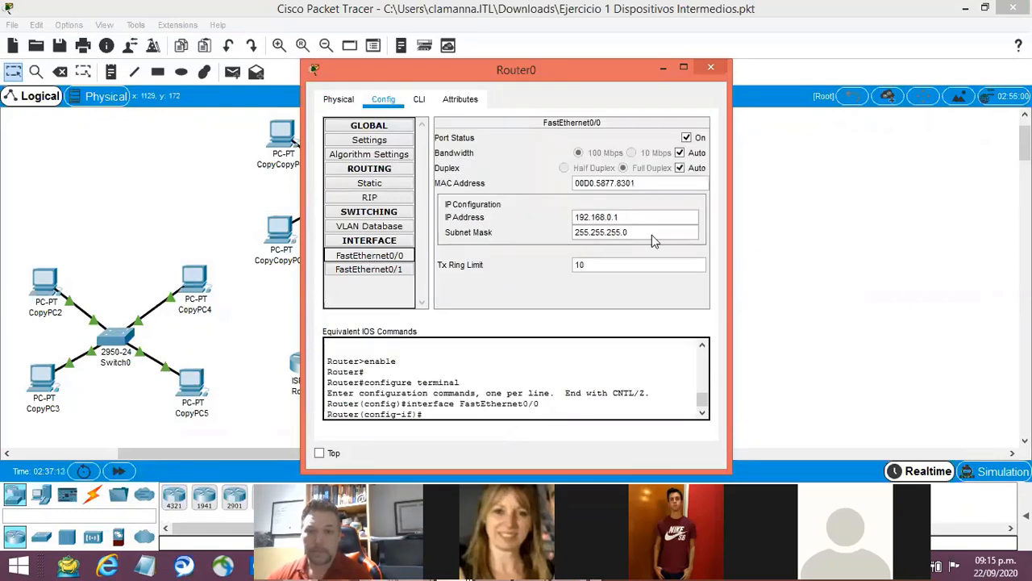
left_click_drag(649, 214, 513, 216)
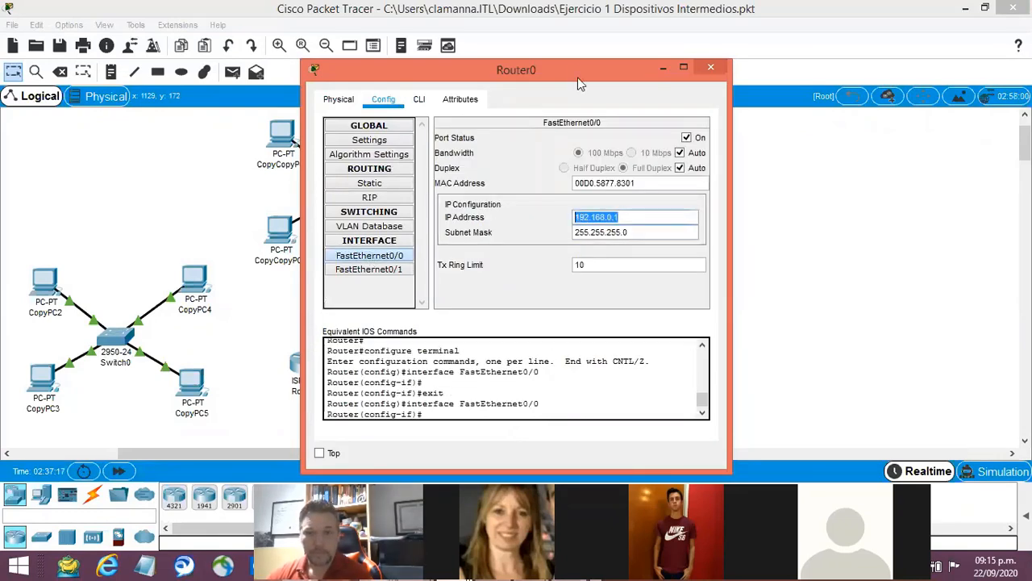
left_click_drag(594, 73, 884, 55)
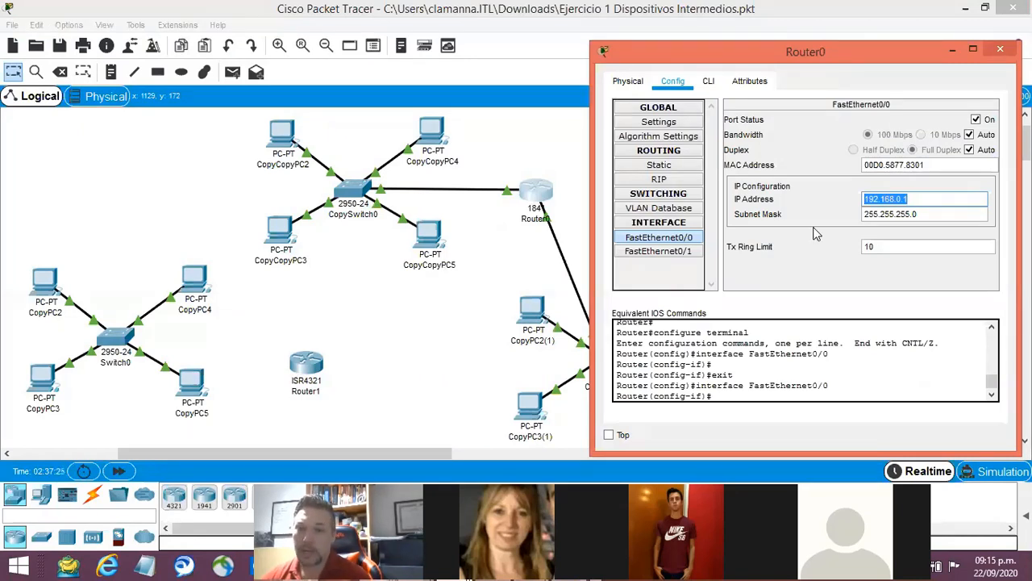
key("Tab")
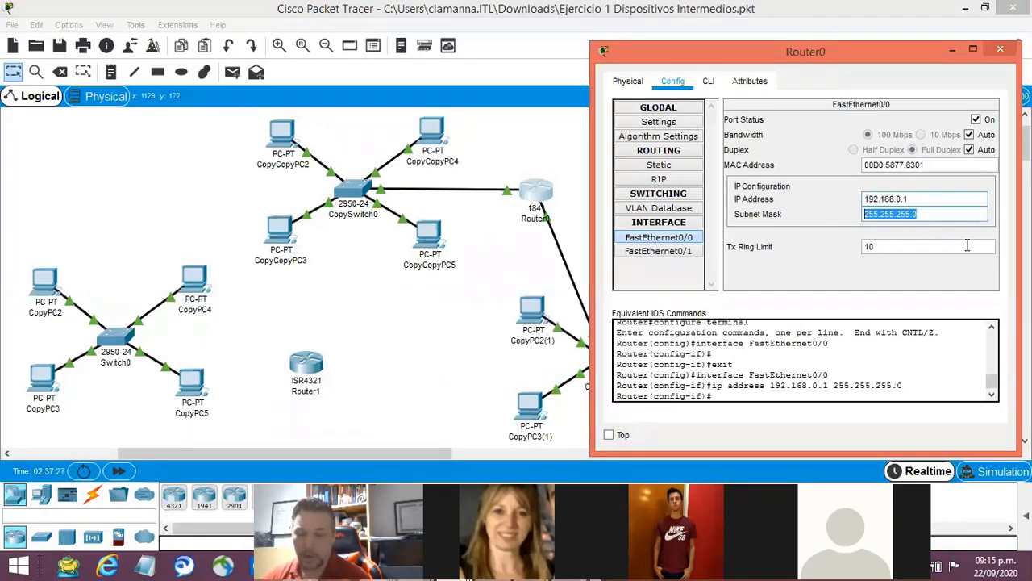
left_click(927, 214)
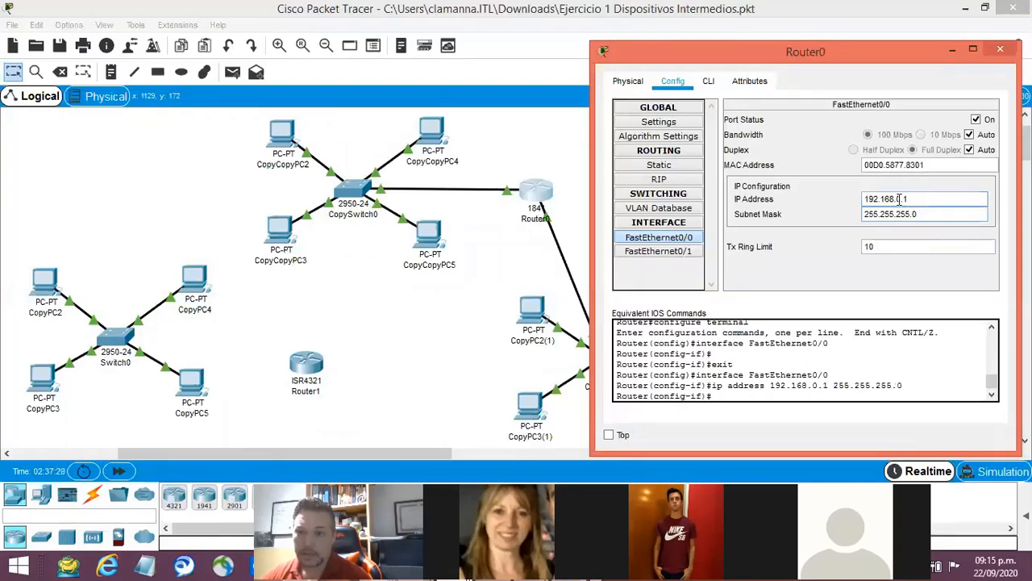
left_click_drag(898, 199, 814, 202)
left_click(916, 200)
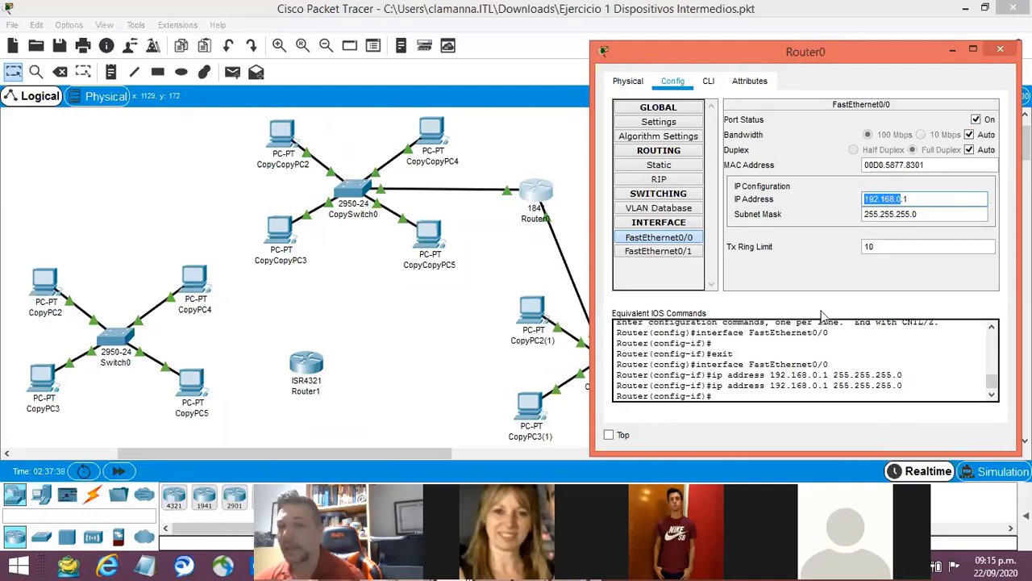
- Switch Router0's FastEthernet0/0 port off and back on, then close the router's window
left_click(976, 120)
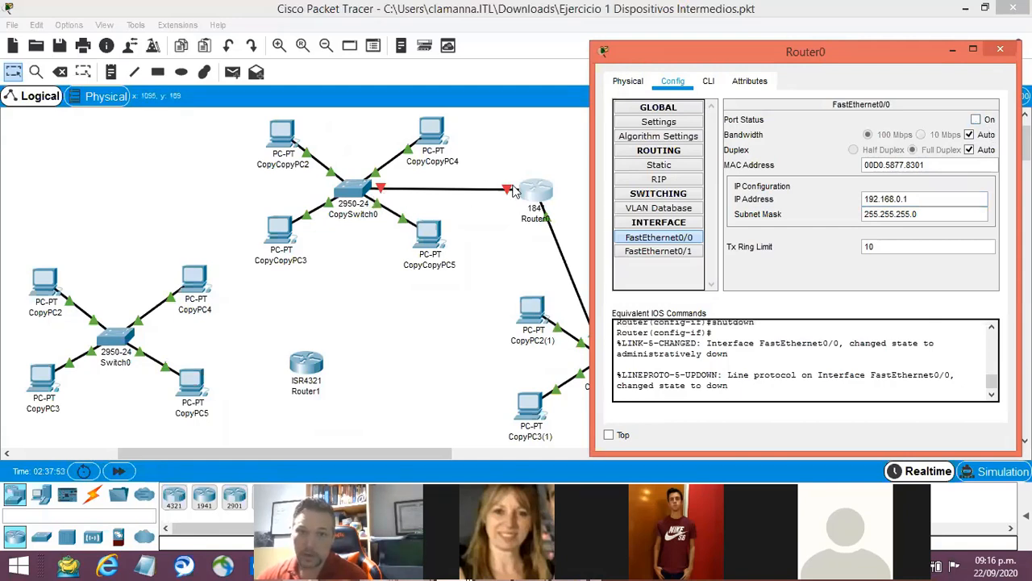
left_click(976, 120)
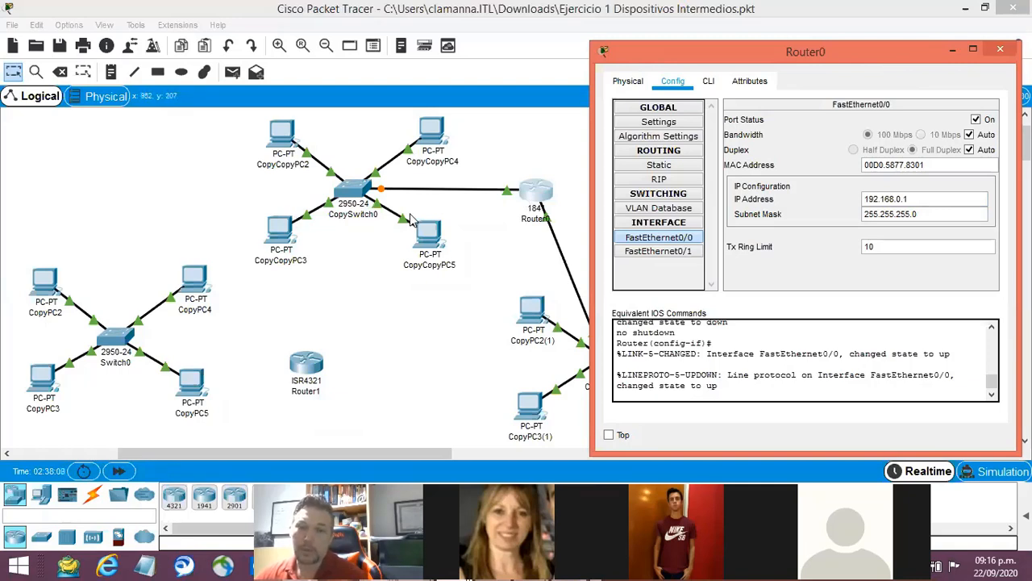
left_click(1000, 50)
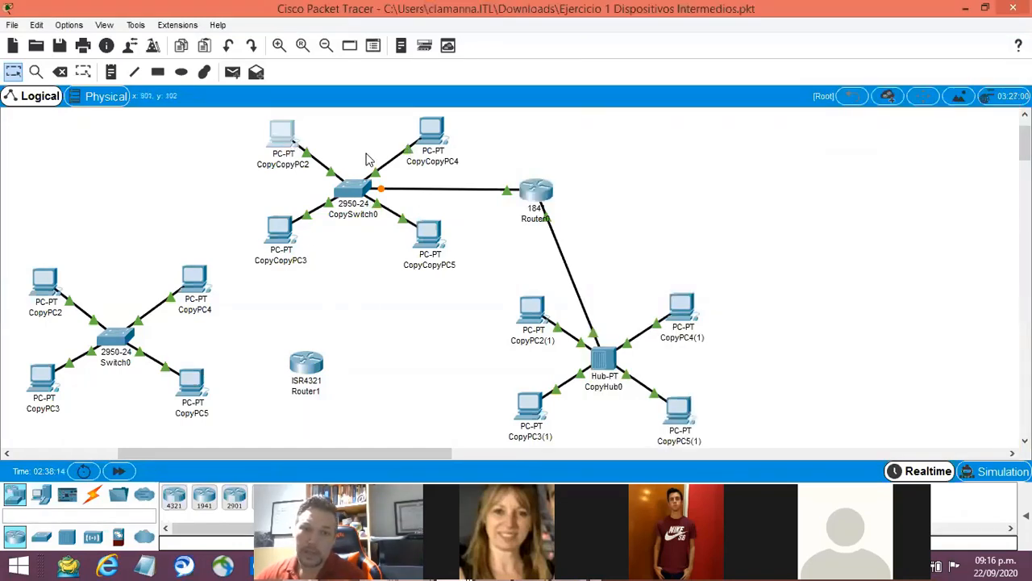
- Check the IP configuration of CopyCopyPC2, then close its window
left_click(289, 145)
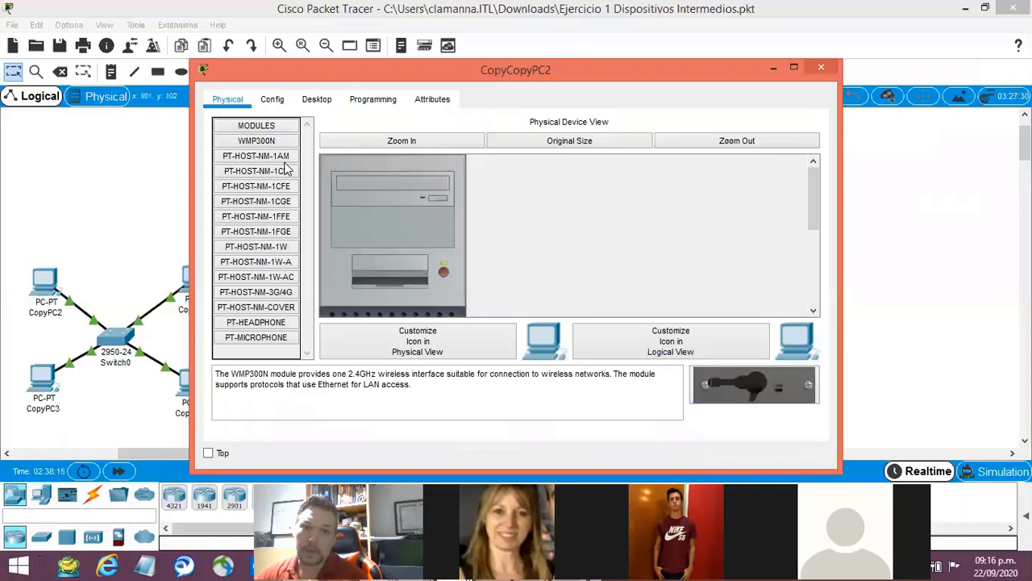
left_click(316, 100)
left_click(251, 180)
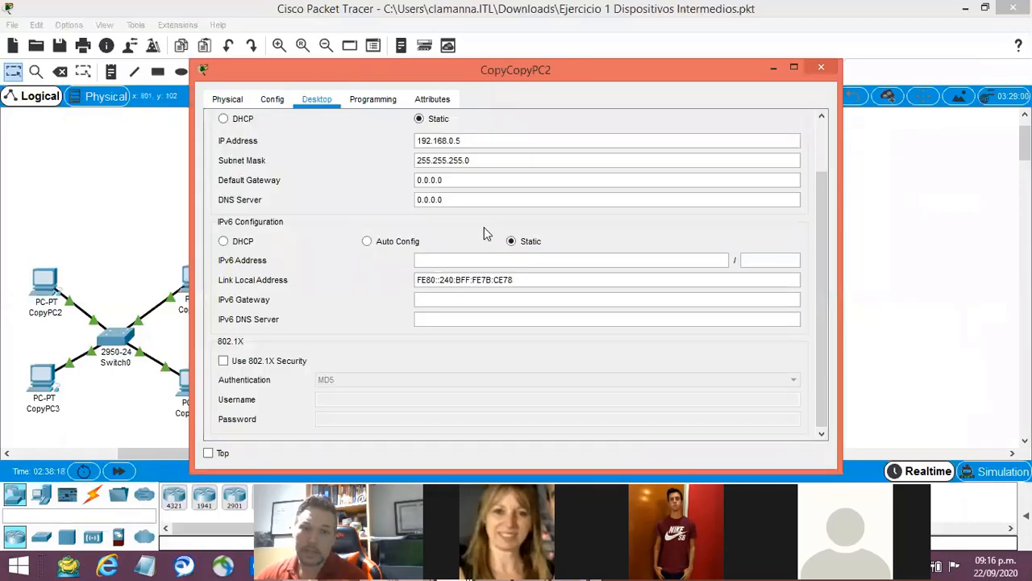
left_click(274, 100)
left_click(820, 71)
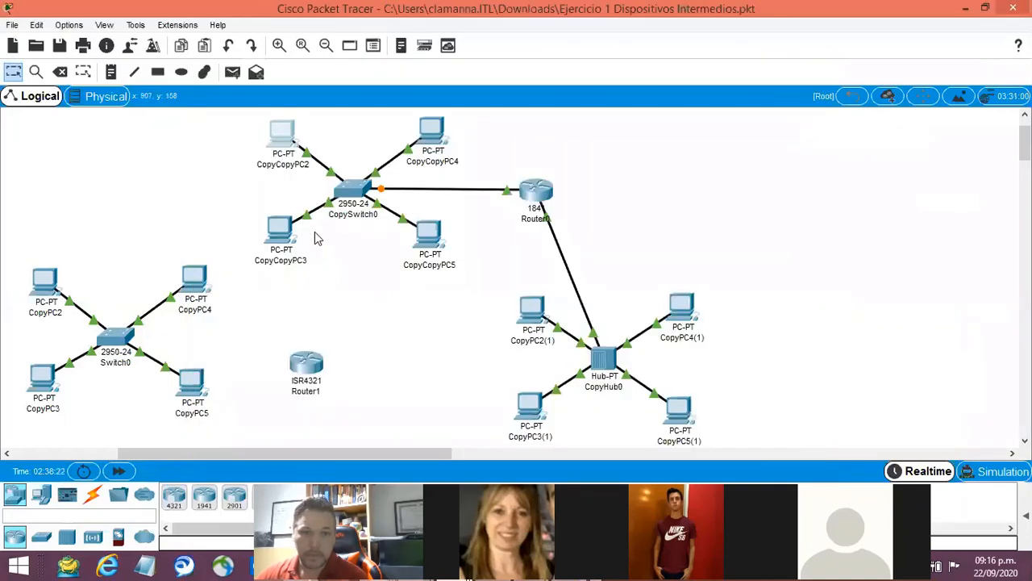
- Examine the default gateway and IP address in CopyCopyPC3's IP configuration, moving the window clear of the CopySwitch0 network
left_click(288, 251)
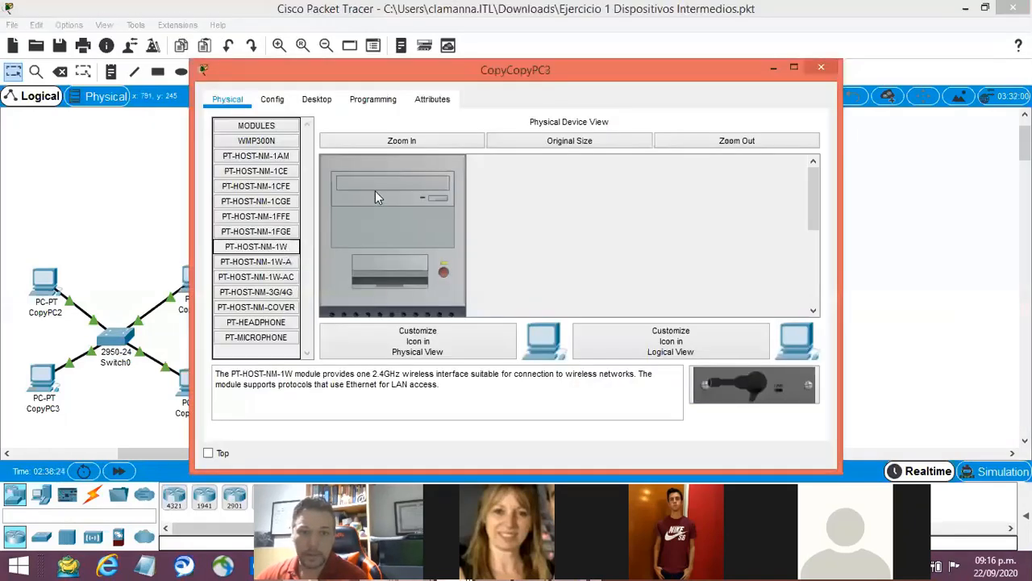
left_click(316, 99)
left_click(279, 165)
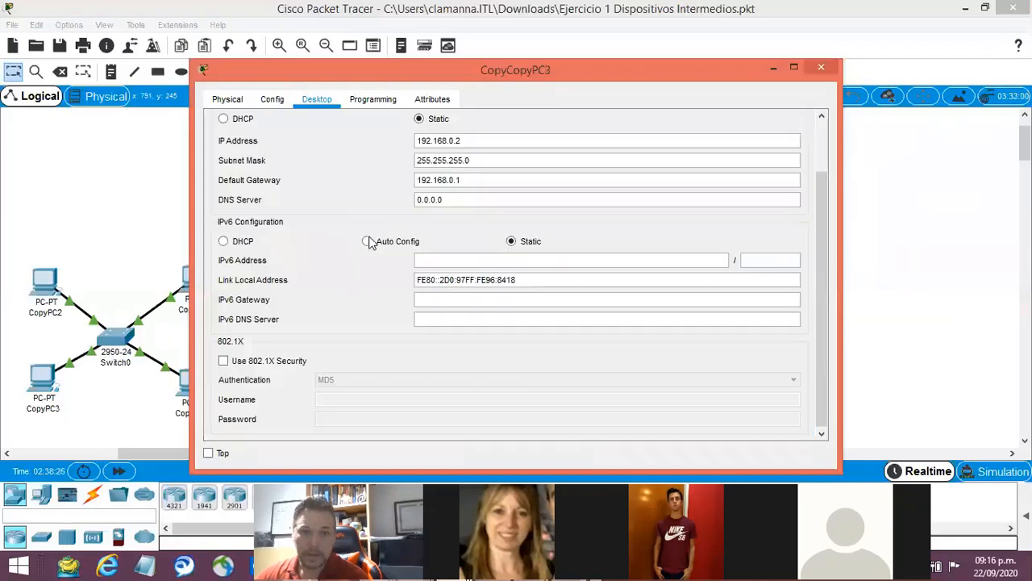
left_click_drag(489, 179, 339, 188)
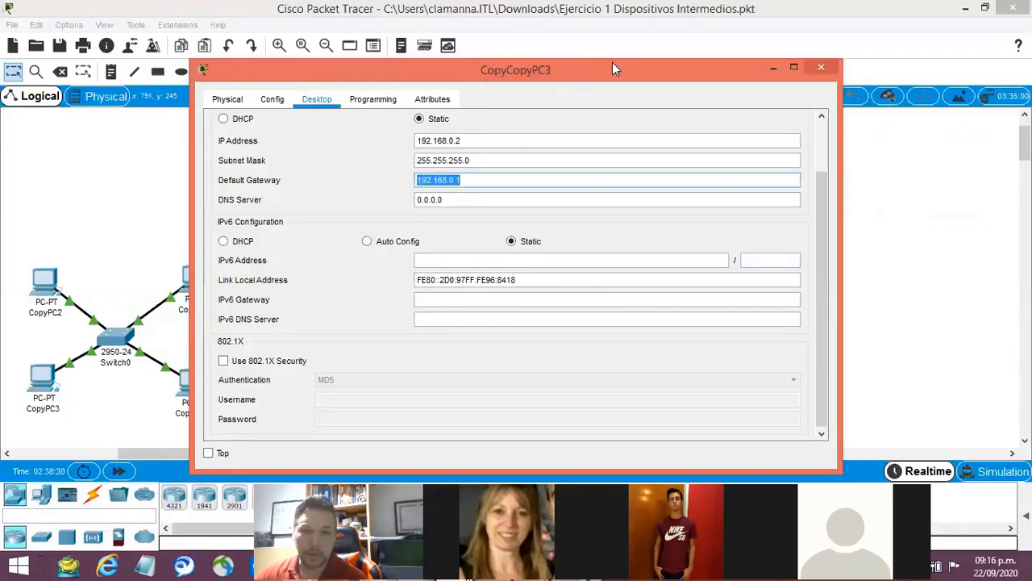
left_click_drag(612, 63, 831, 49)
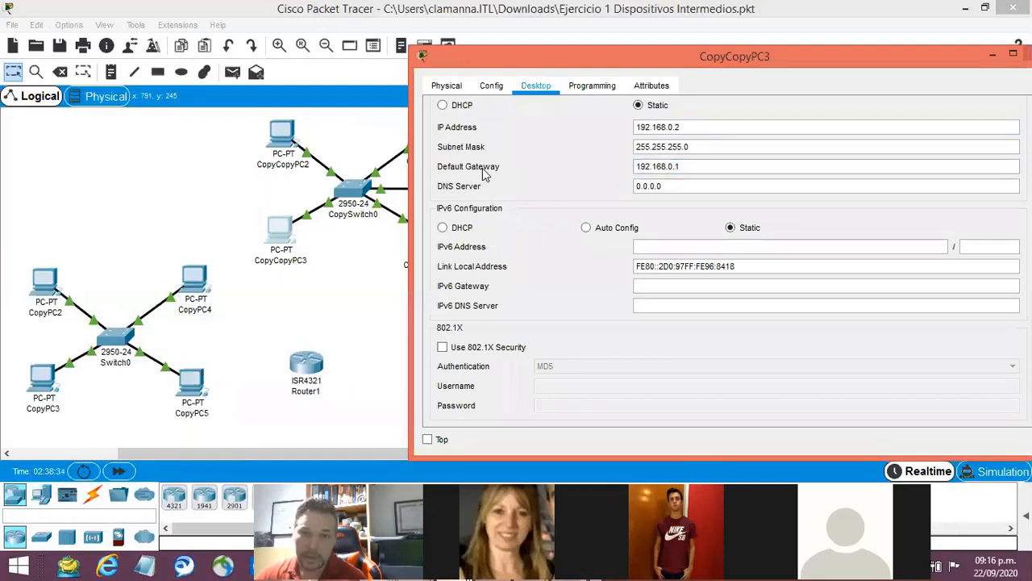
left_click_drag(695, 169, 592, 166)
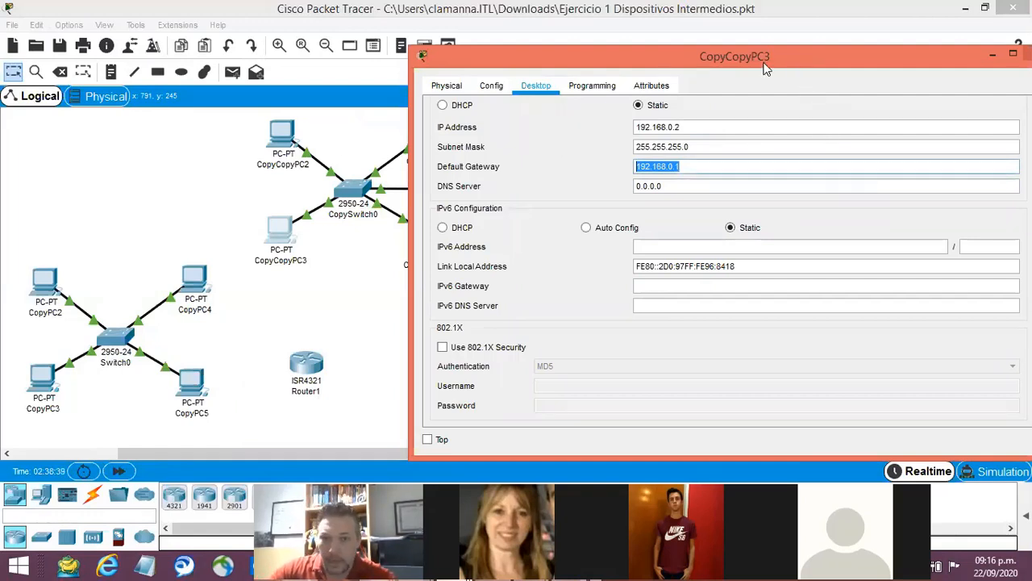
left_click_drag(766, 69, 486, 321)
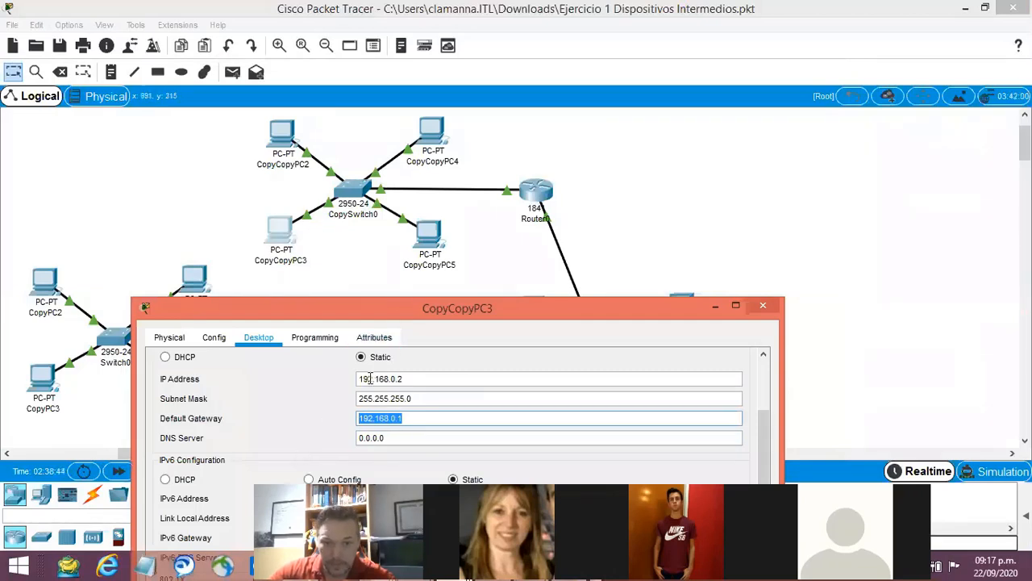
left_click_drag(433, 379, 342, 391)
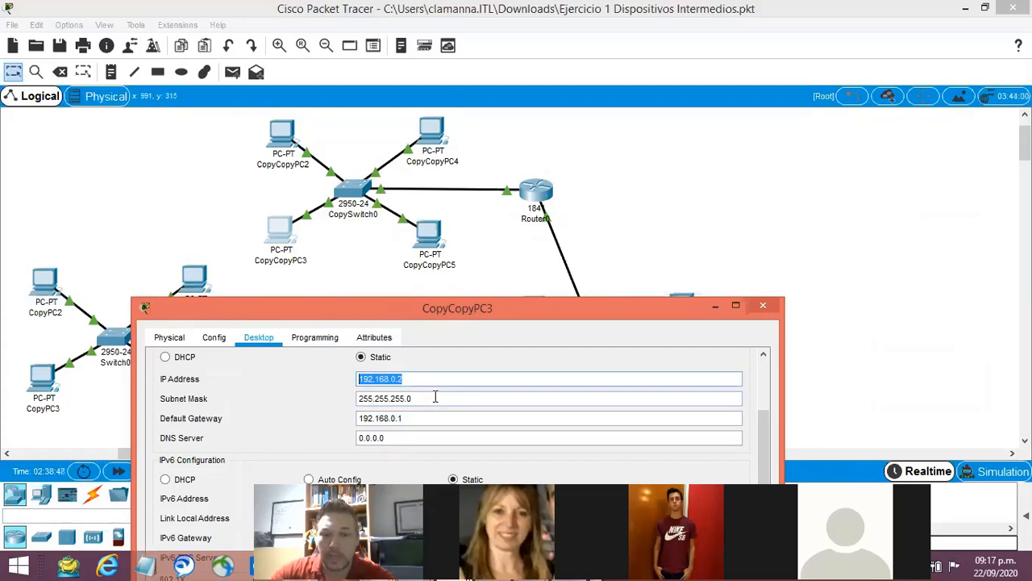
- Examine the subnet mask, IP address and default gateway in CopyCopyPC3's IP configuration, then close its window
left_click_drag(435, 396, 309, 396)
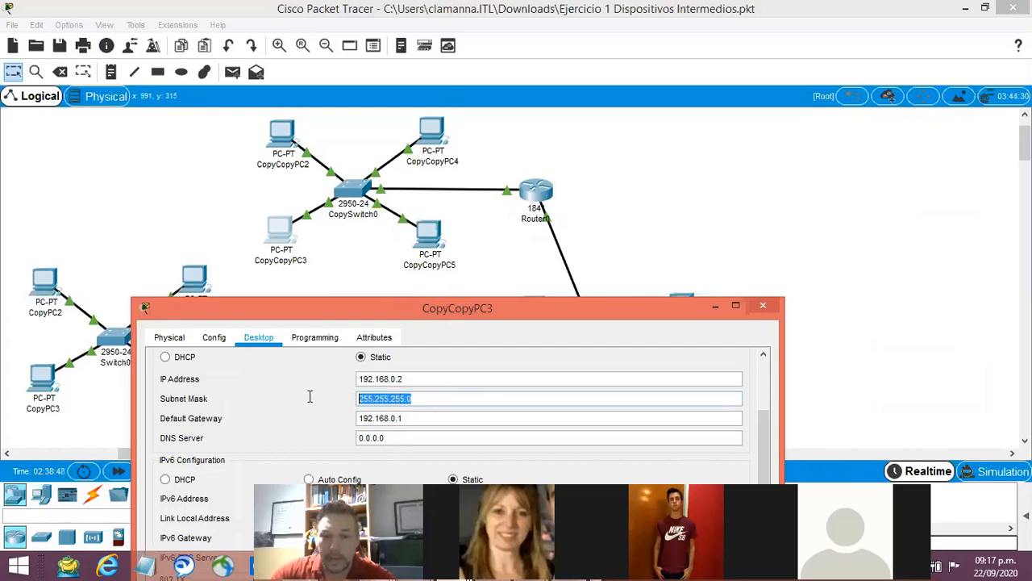
left_click(445, 404)
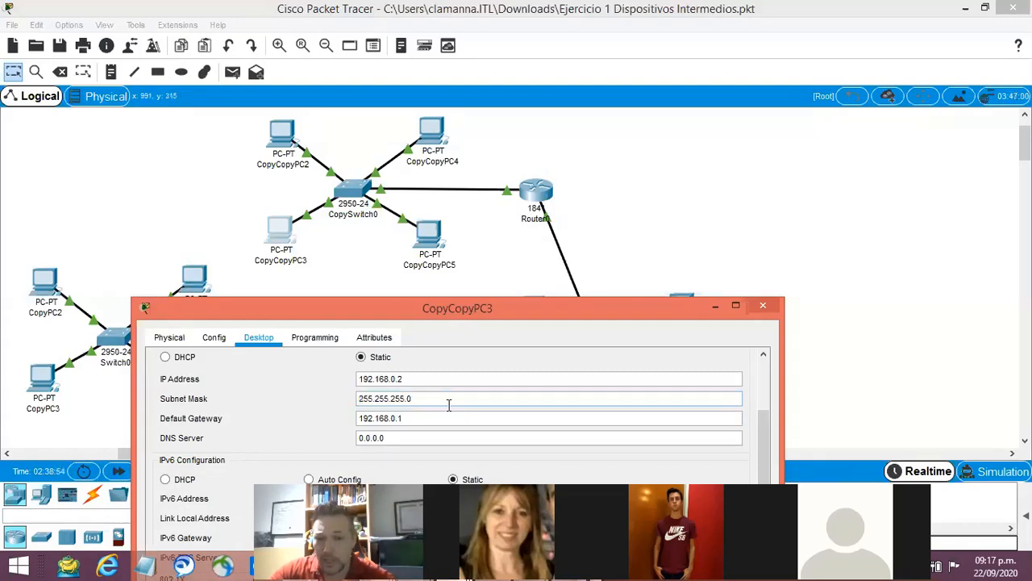
left_click_drag(398, 377, 277, 387)
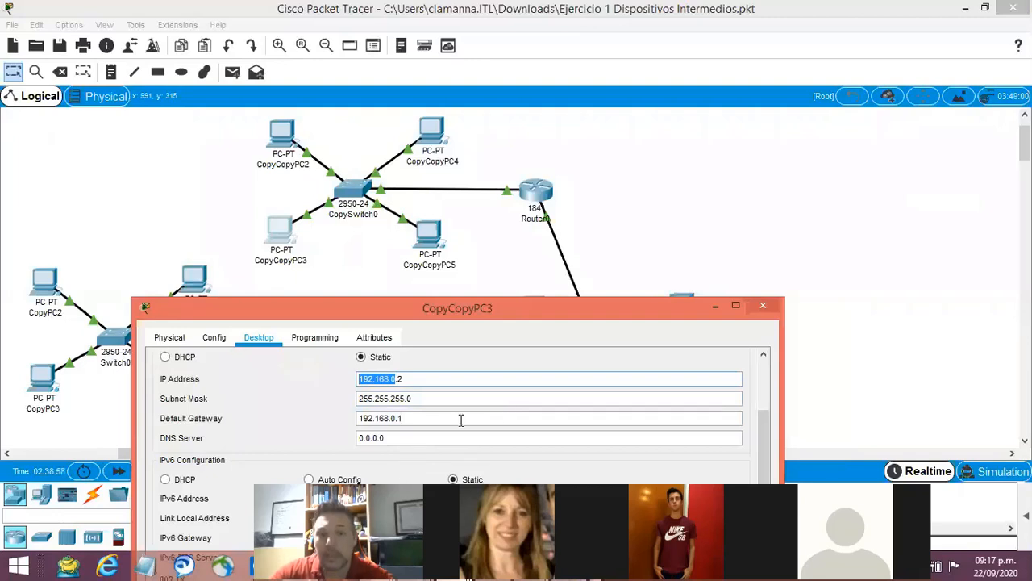
left_click_drag(426, 417, 318, 417)
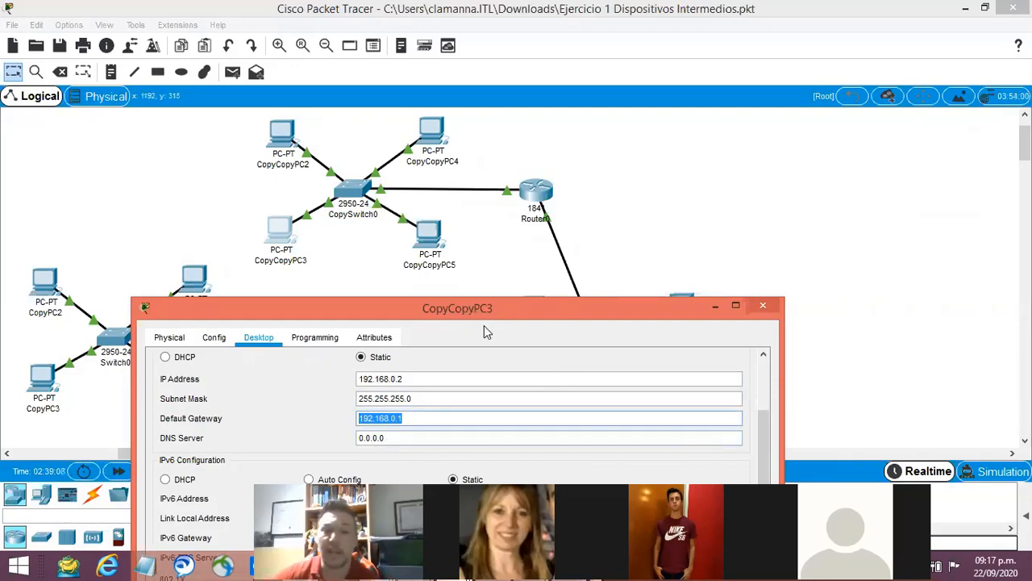
left_click(414, 420)
left_click_drag(425, 418, 337, 416)
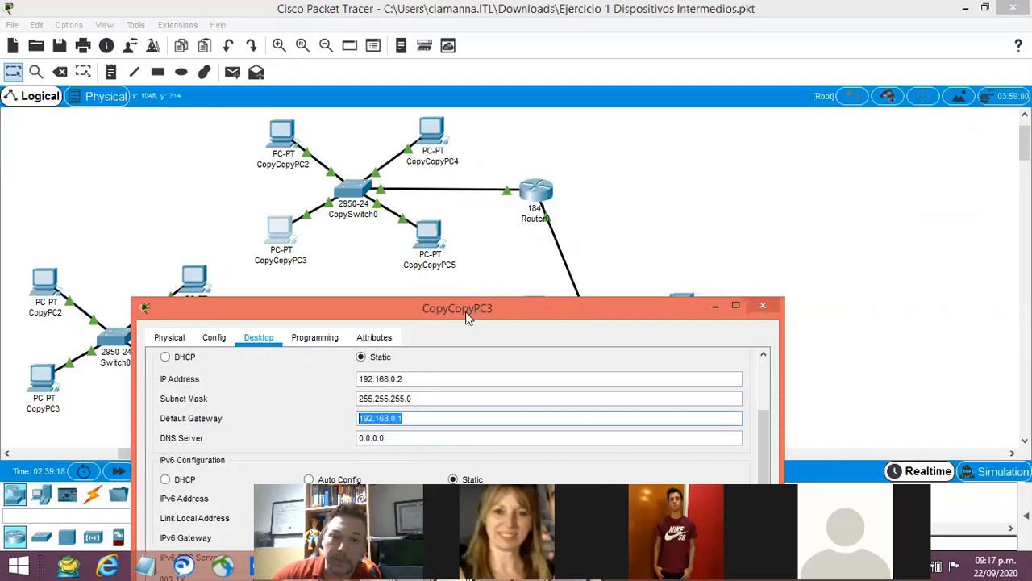
left_click_drag(465, 311, 484, 273)
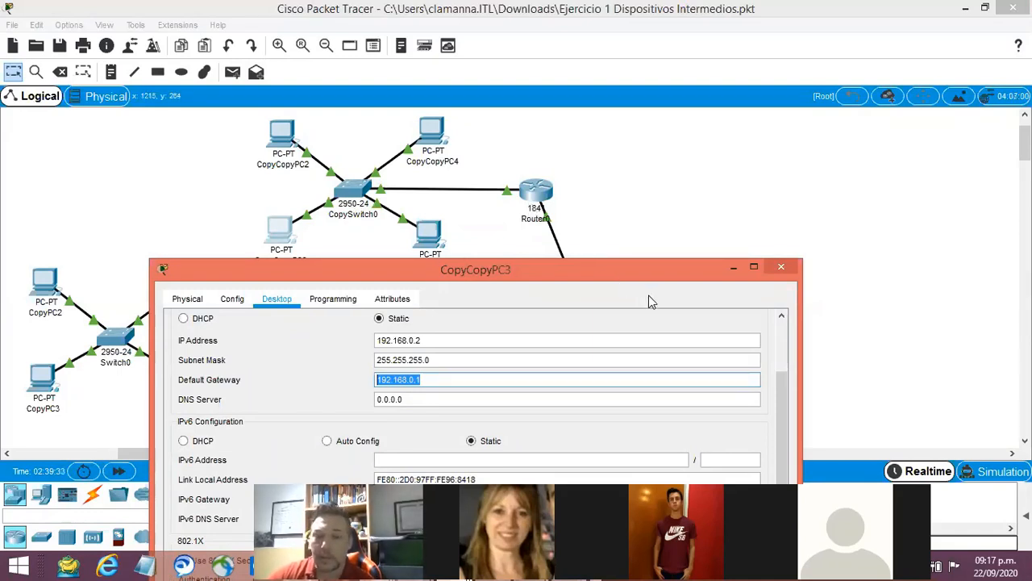
left_click(782, 269)
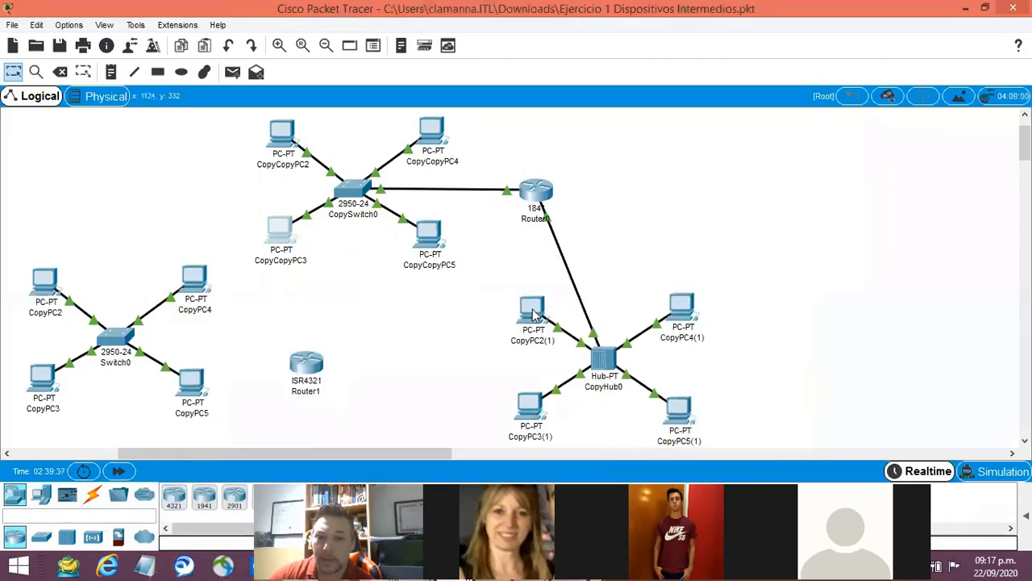
- Set the default gateway of CopyPC2(1) to 192.168.10.1 in its IP configuration, then close its window
mouse_move(532, 315)
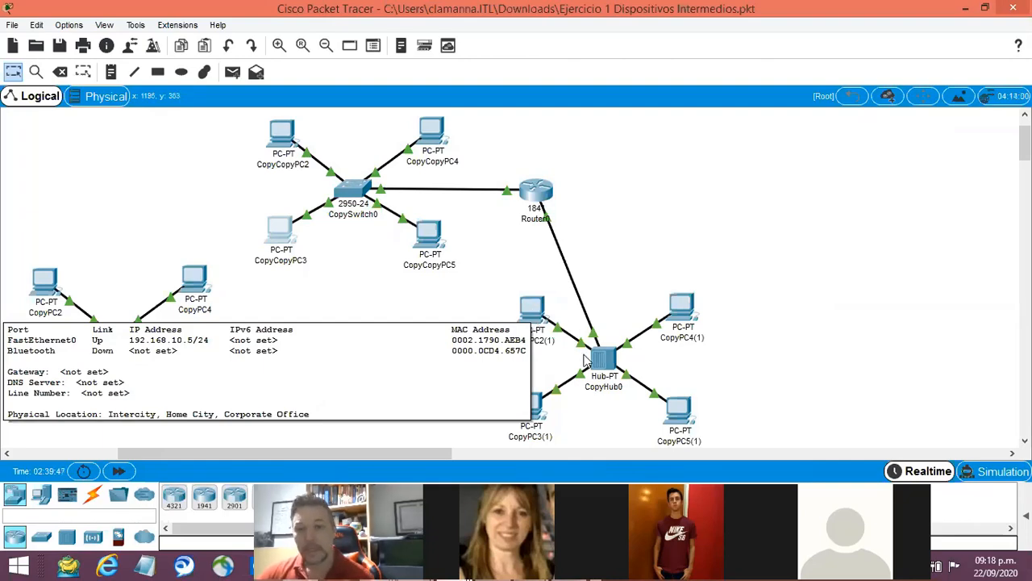
left_click(536, 310)
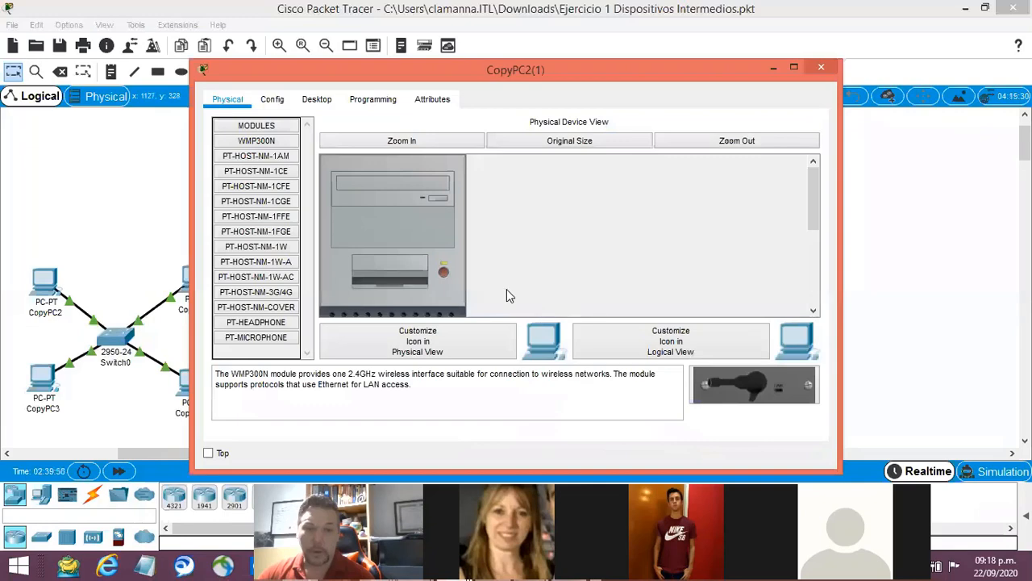
left_click(320, 102)
left_click(278, 162)
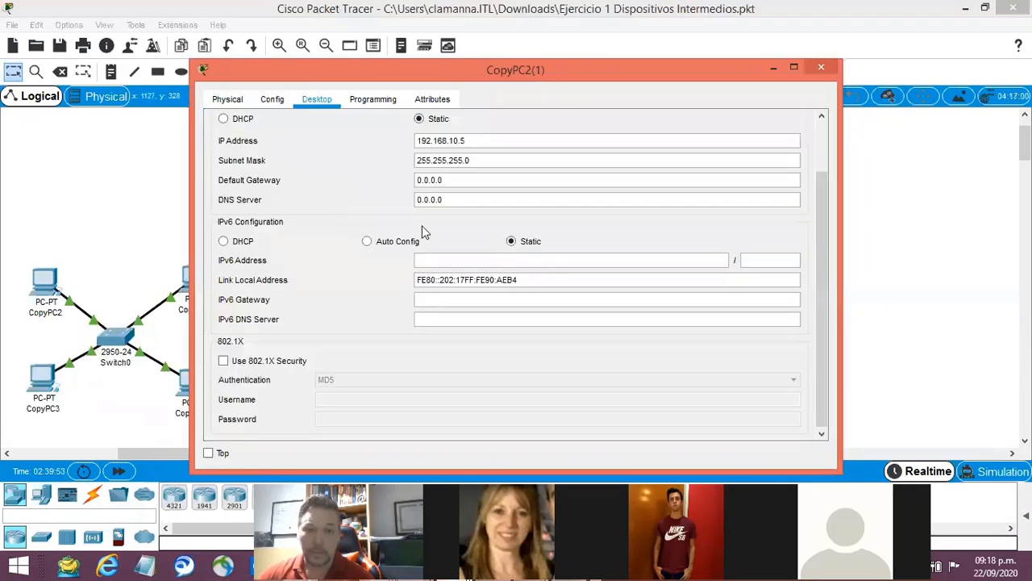
key("ctrl+a")
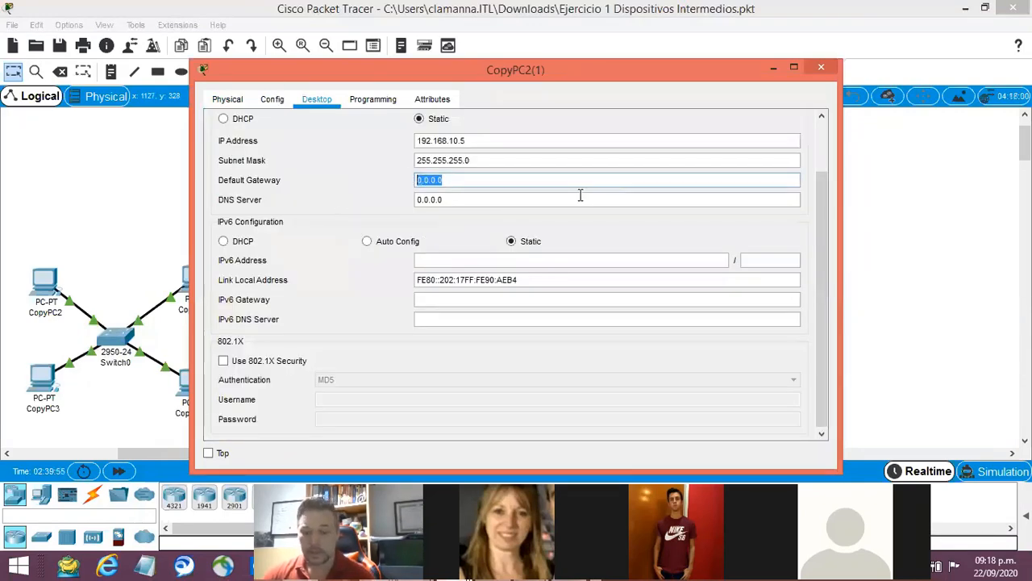
type("192.168.10.1")
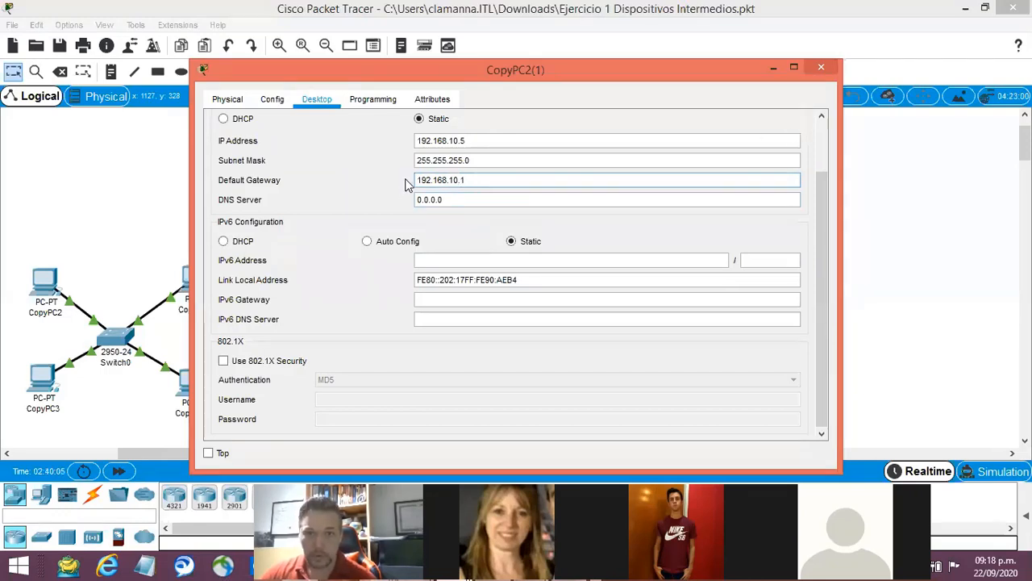
left_click_drag(477, 179, 388, 178)
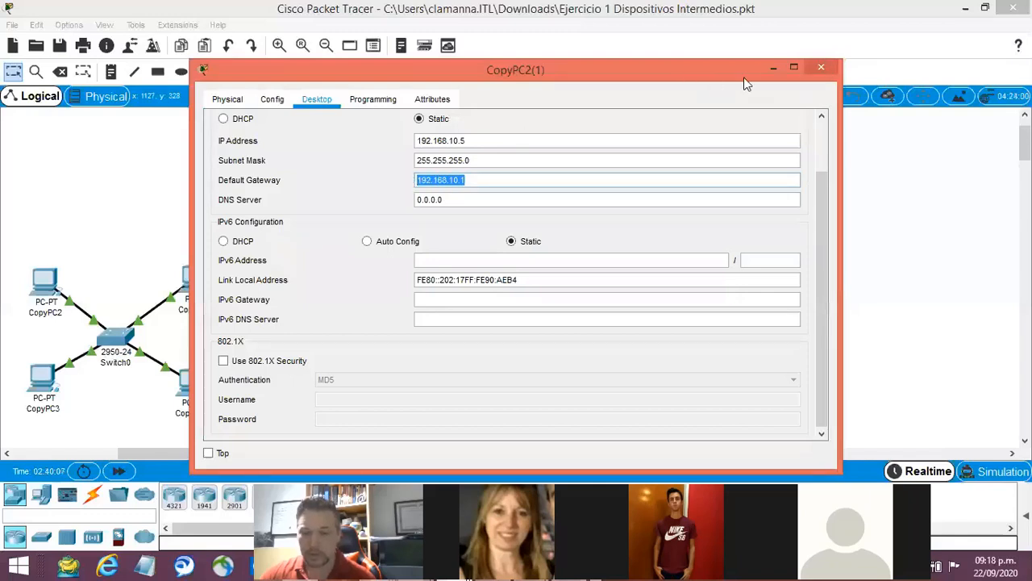
left_click(821, 67)
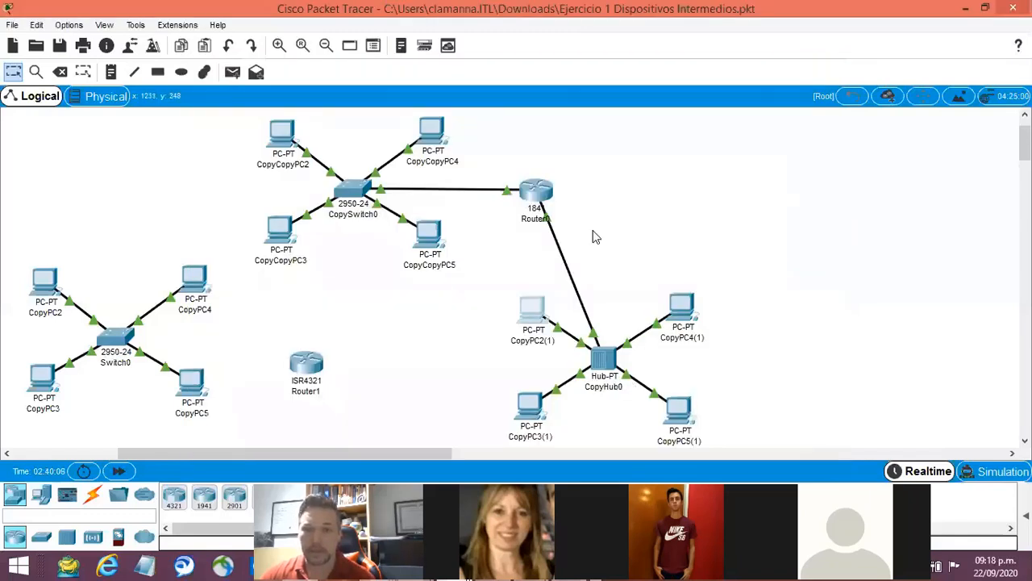
- Check the IP address of Router0's FastEthernet0/1 interface against the CopyHub0 network, then close the router's window
left_click(539, 196)
left_click(387, 271)
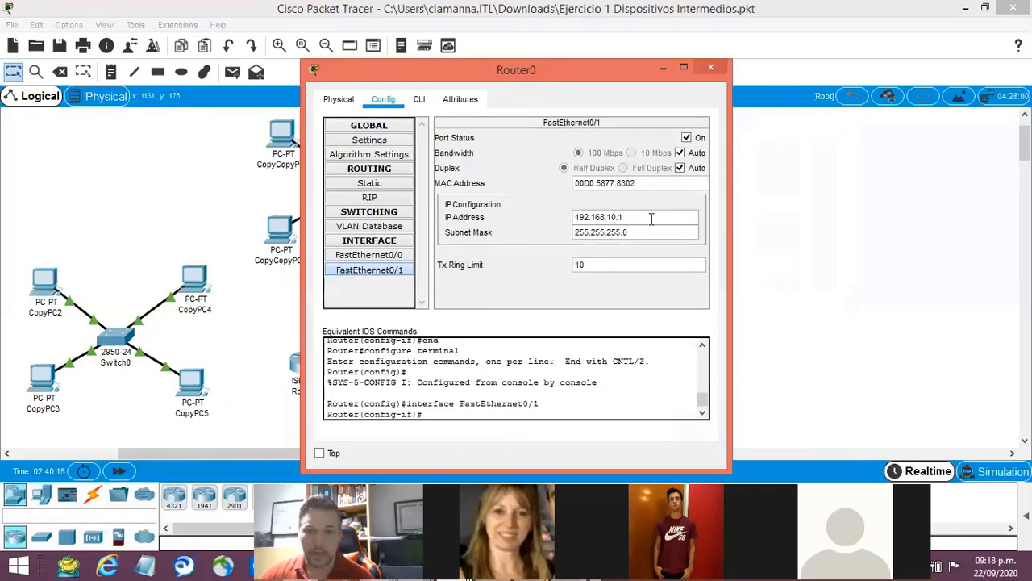
left_click_drag(651, 219, 474, 215)
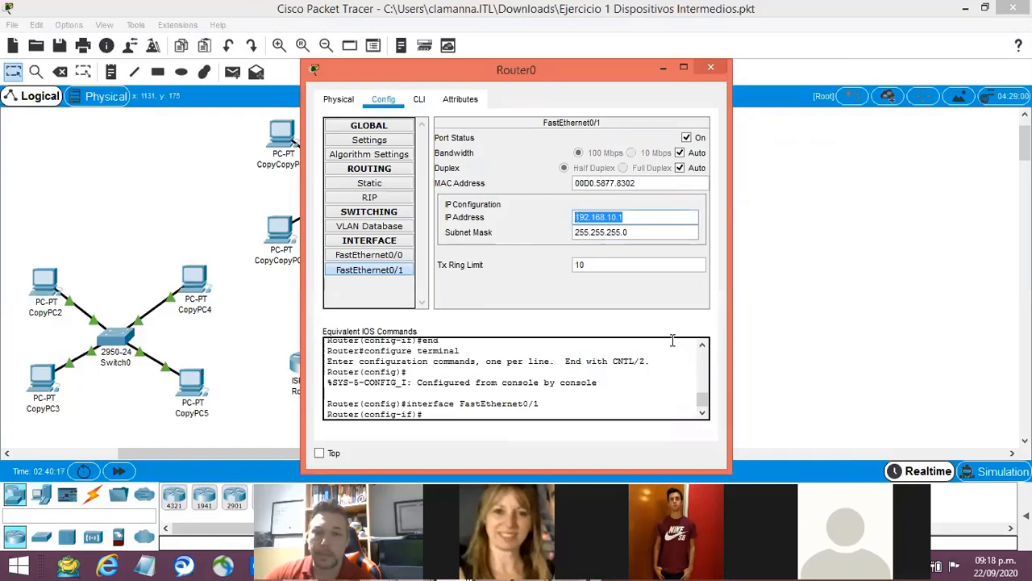
left_click_drag(601, 73, 349, 56)
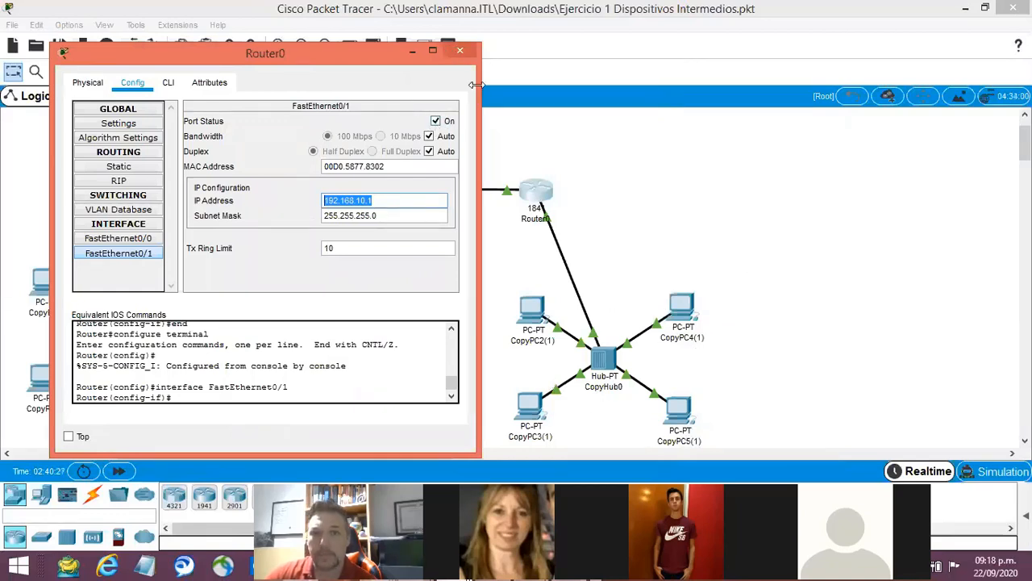
left_click(460, 51)
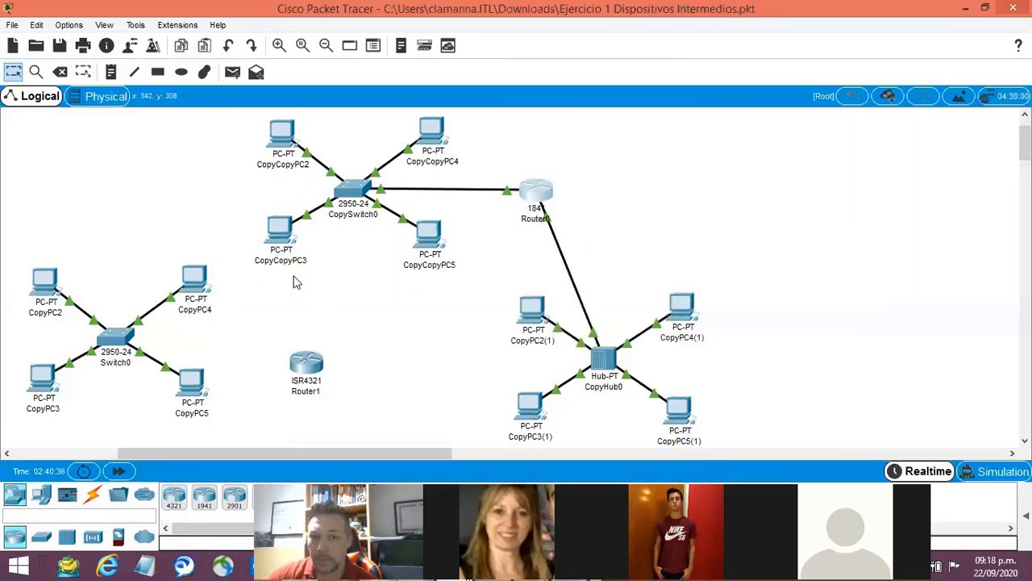
- Place a text note reading 192.168.10.2 above CopyPC4(1)
mouse_move(682, 323)
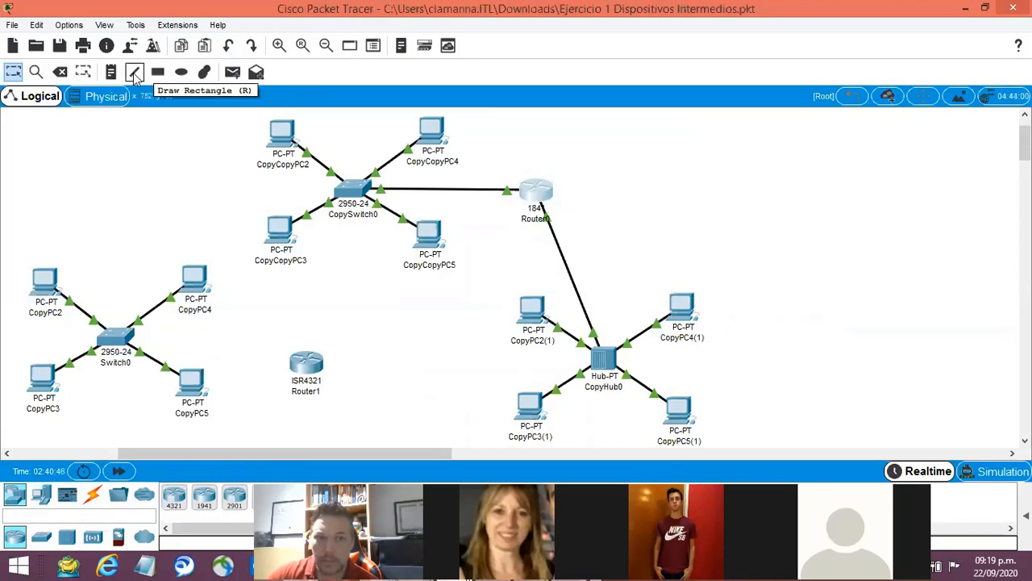
left_click(111, 72)
left_click(663, 269)
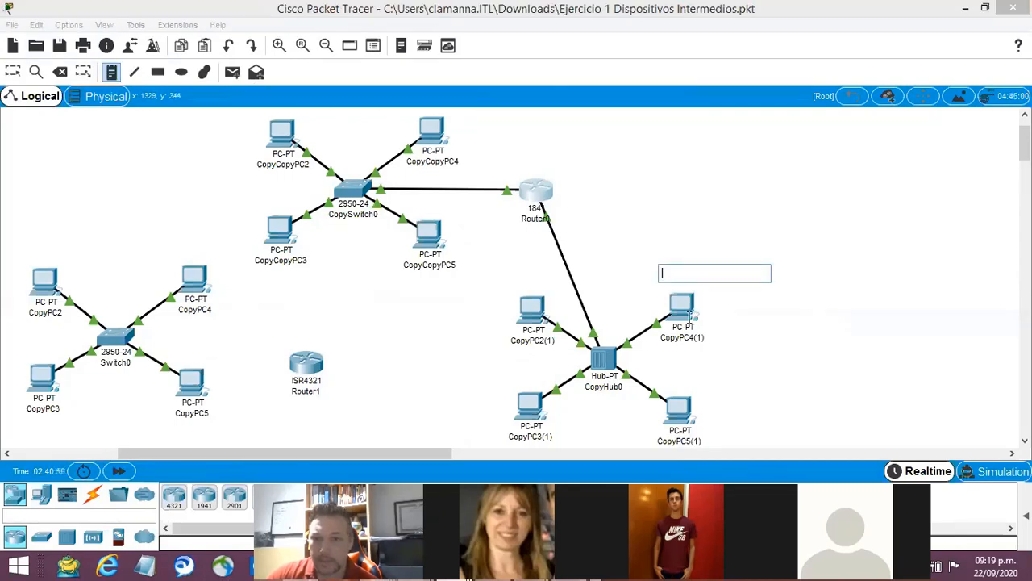
type("192.168.10.2")
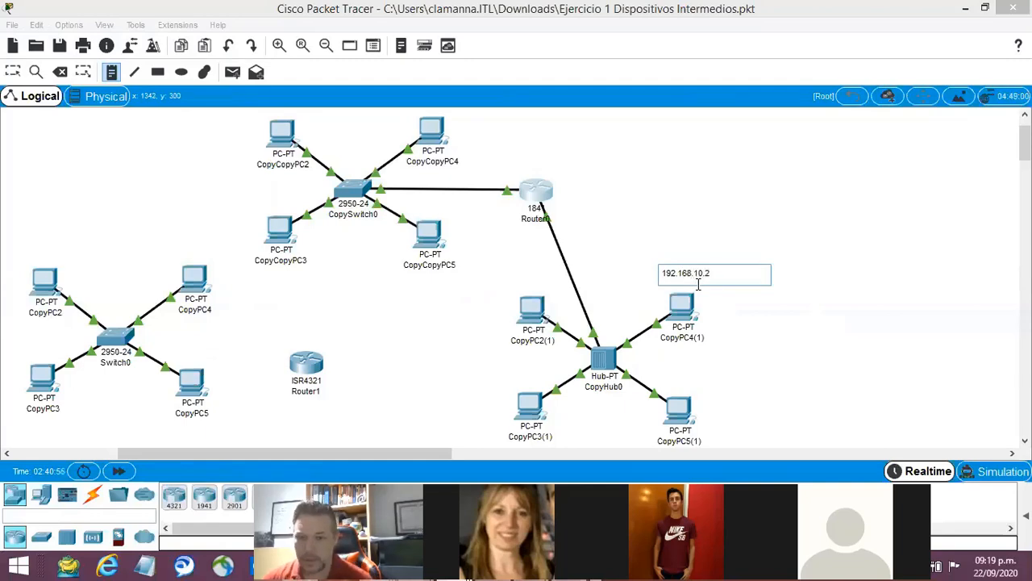
- Check the IP address in CopyPC4(1)'s IP configuration and correct the note above that PC to 192.168.10.3
left_click(692, 316)
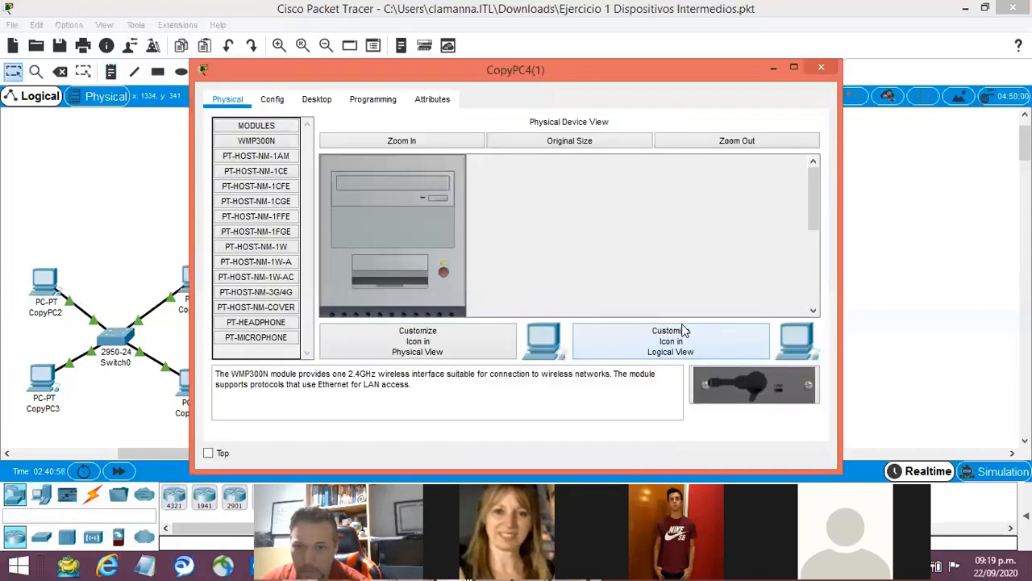
left_click(284, 101)
left_click(317, 101)
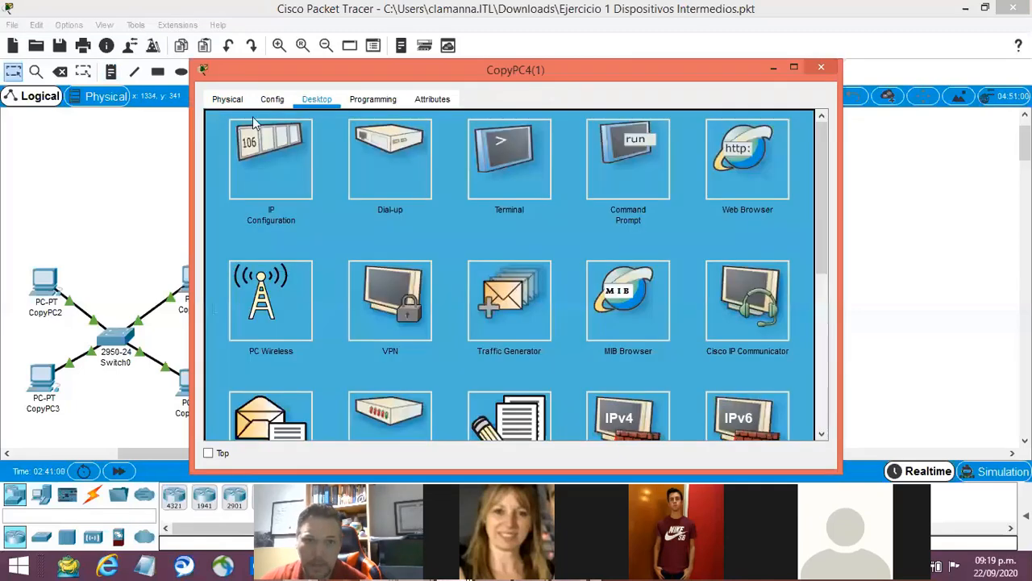
left_click(267, 171)
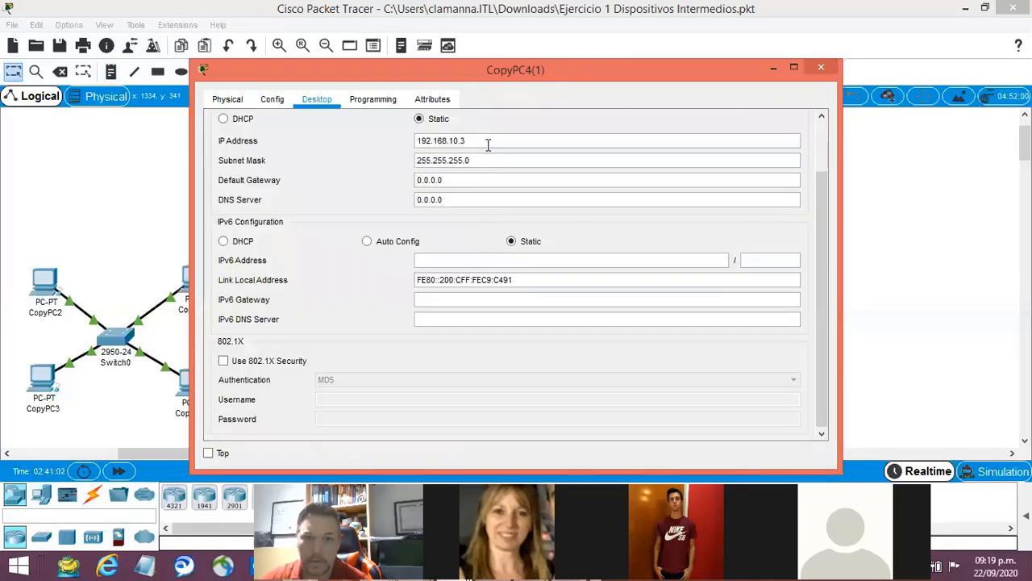
left_click_drag(415, 141, 484, 137)
left_click(822, 67)
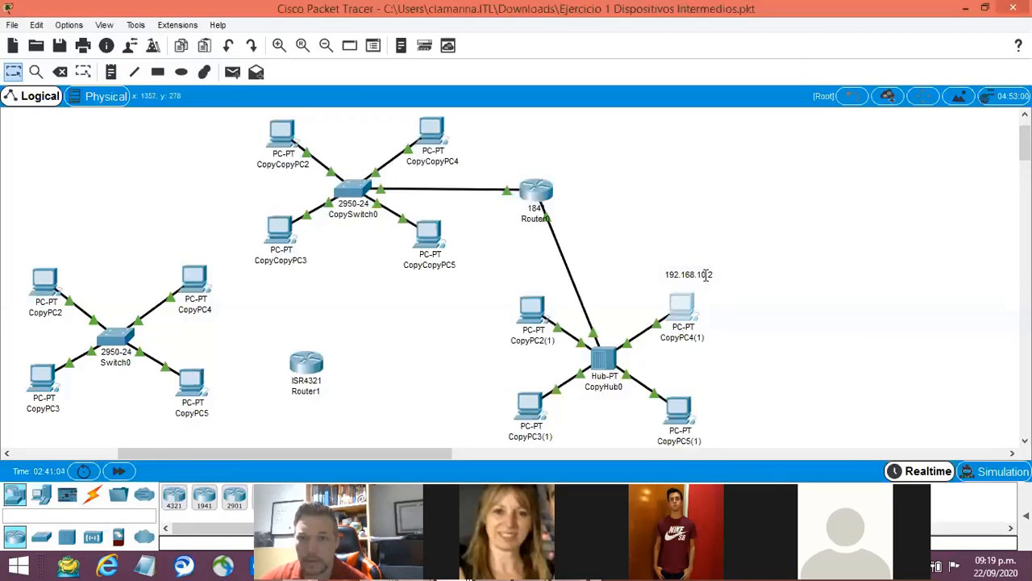
double_click(706, 275)
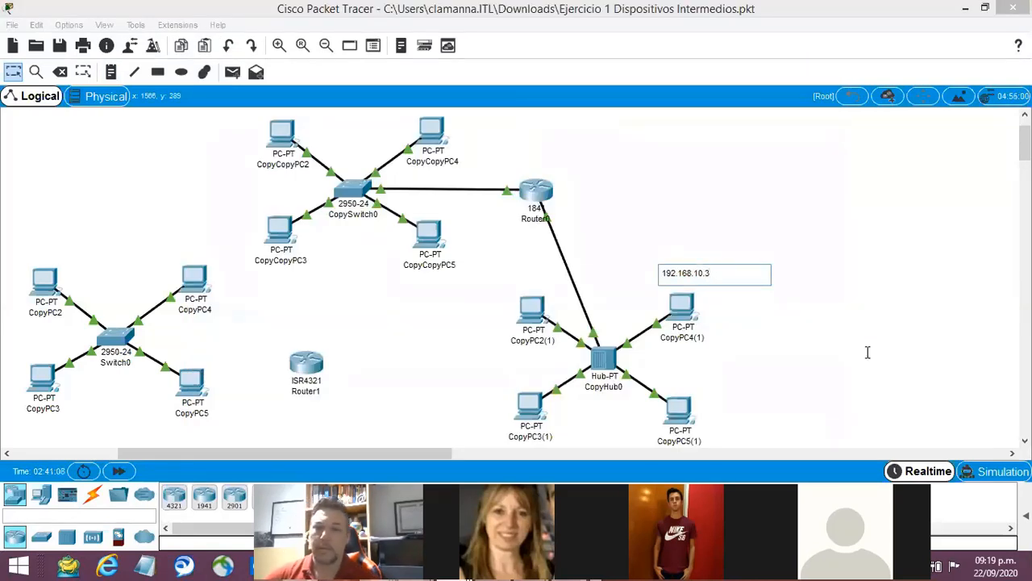
left_click(839, 342)
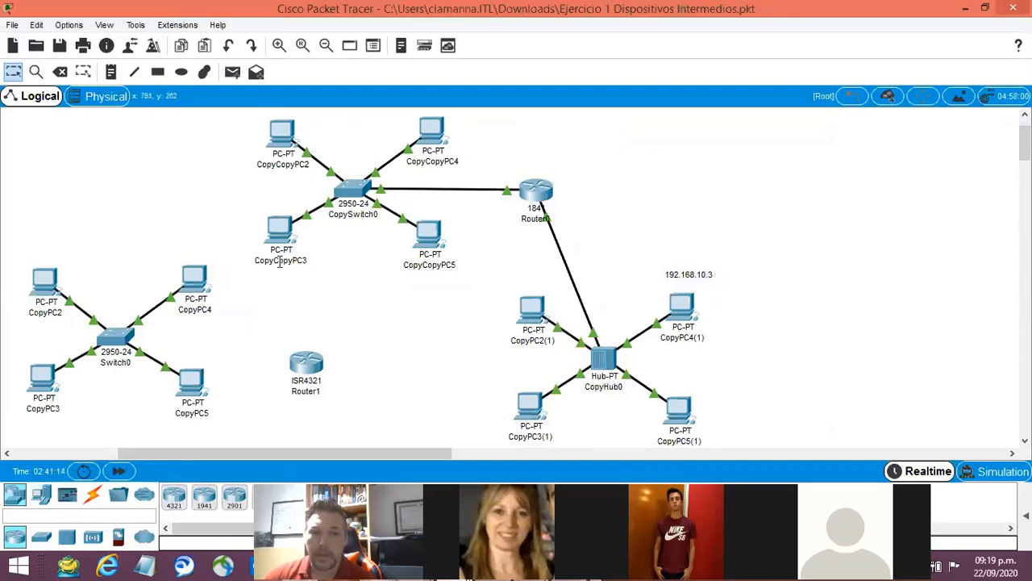
- Copy the IP address from CopyCopyPC3's IP configuration into a new note reading 192.168.0.2 below that PC
left_click(283, 231)
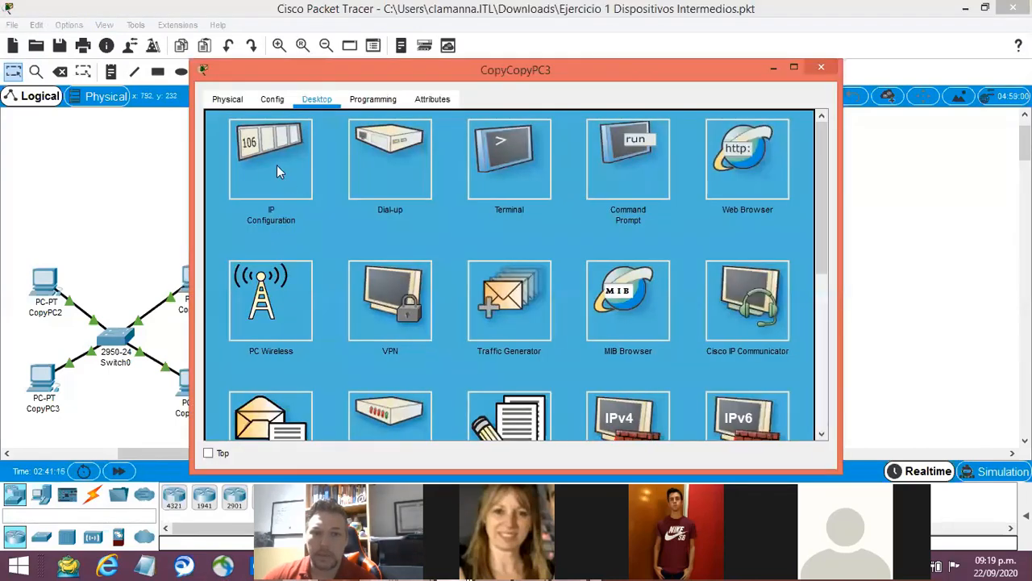
left_click(276, 167)
left_click_drag(492, 144, 347, 133)
key("ctrl+c")
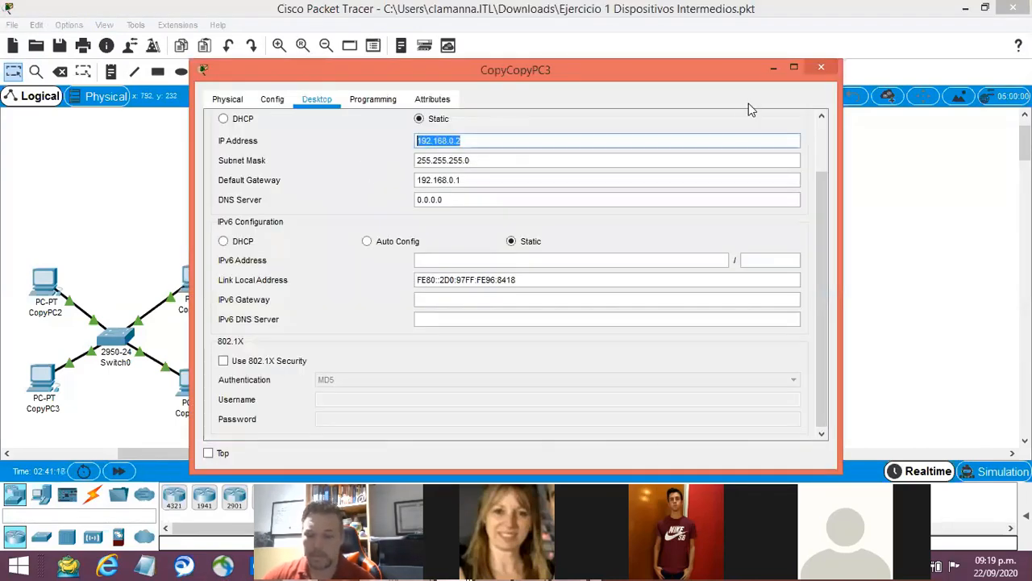
left_click(819, 70)
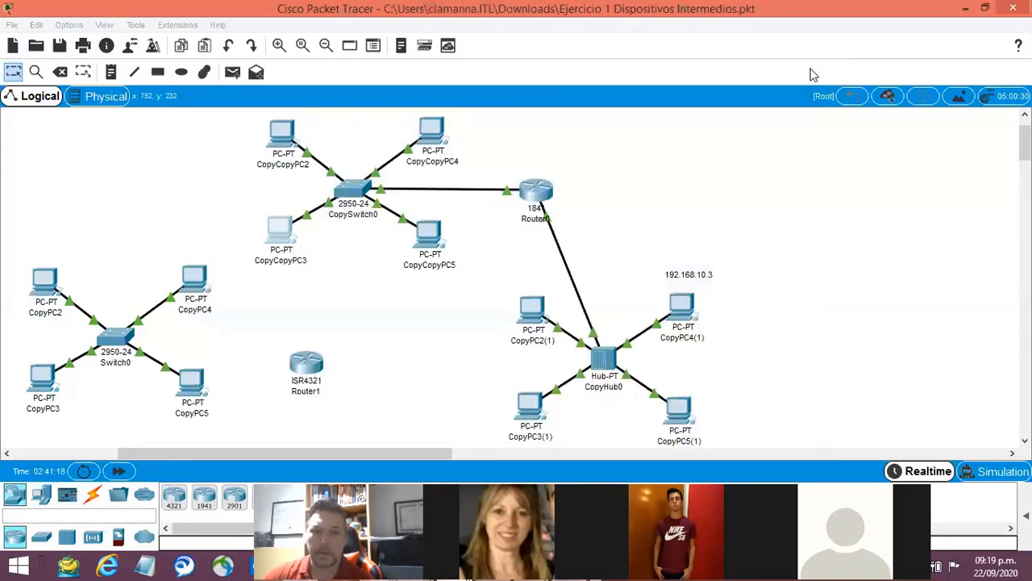
left_click(114, 72)
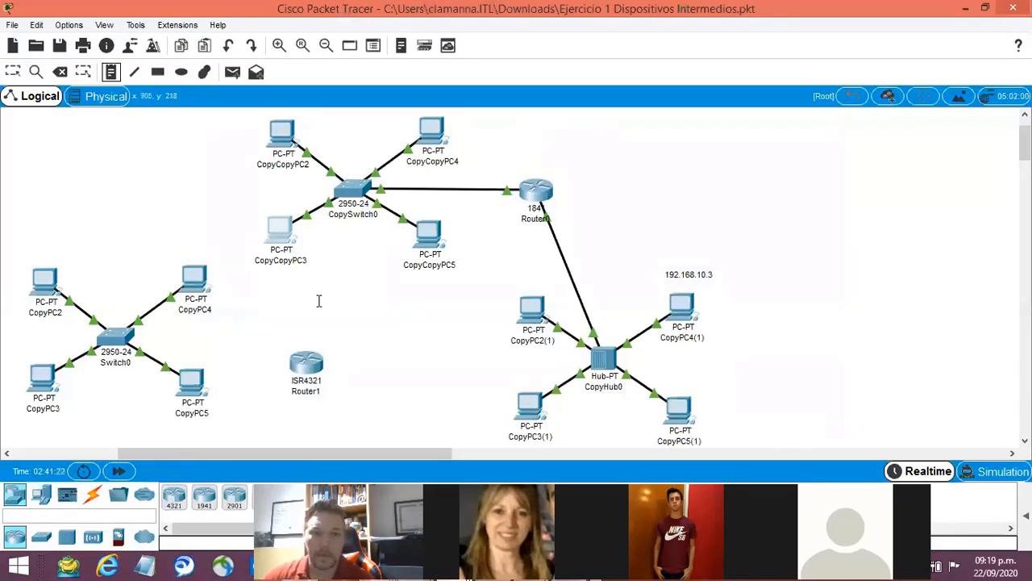
left_click(251, 282)
key("ctrl+v")
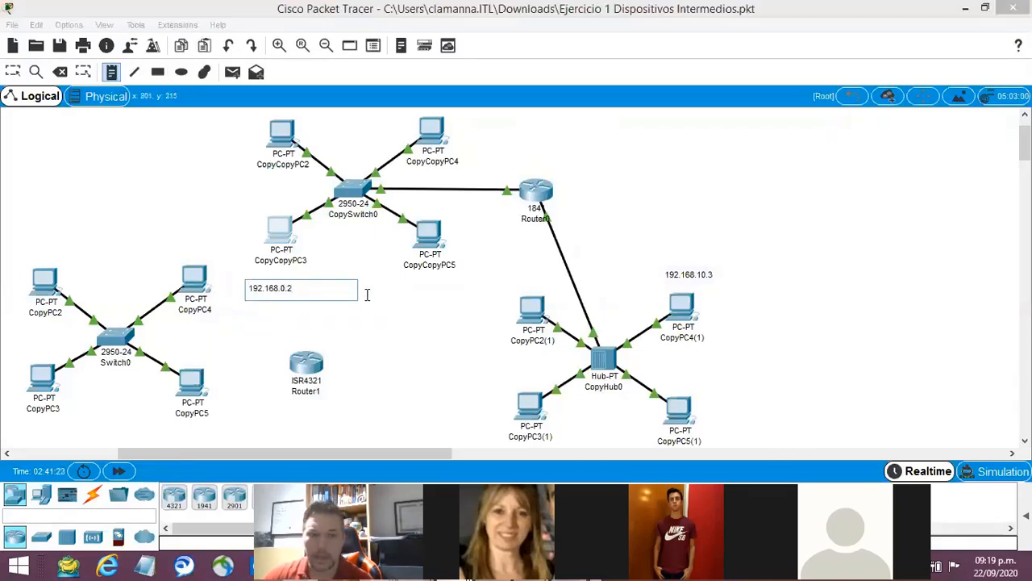
left_click(371, 328)
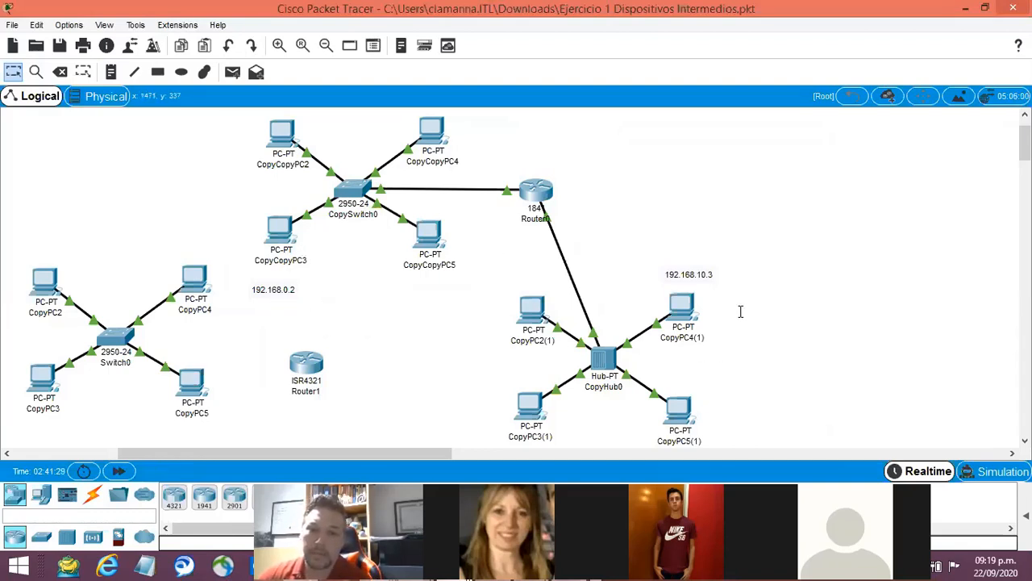
- Ping 192.168.10.3 from CopyCopyPC3's command prompt
left_click(286, 232)
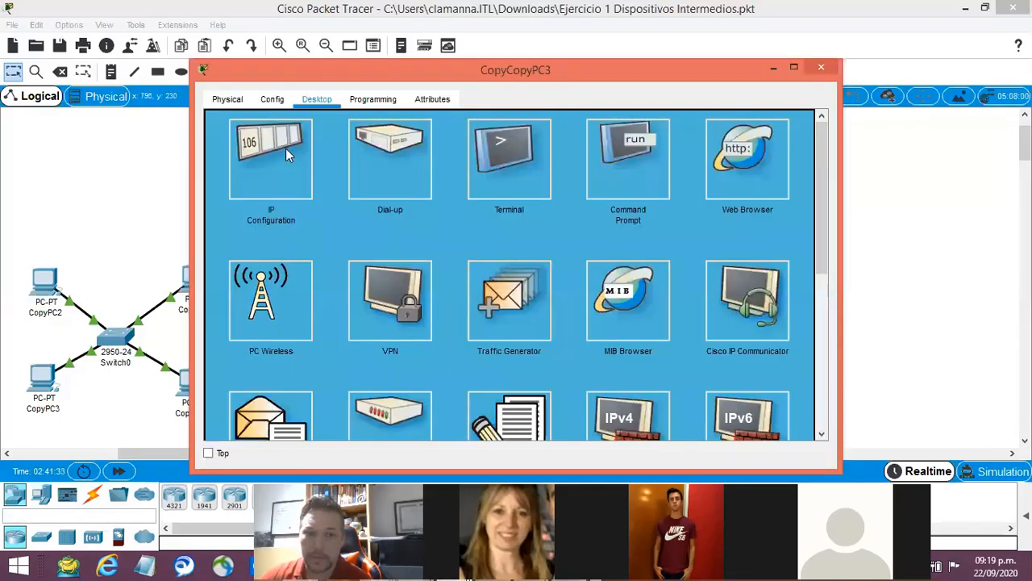
left_click(639, 164)
left_click_drag(662, 79, 882, 63)
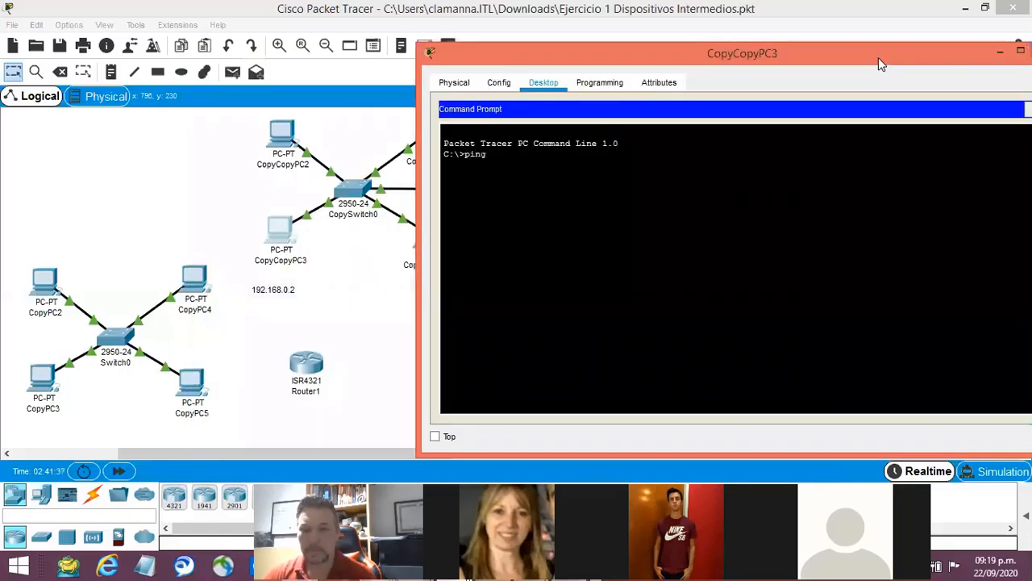
type("ping 192.")
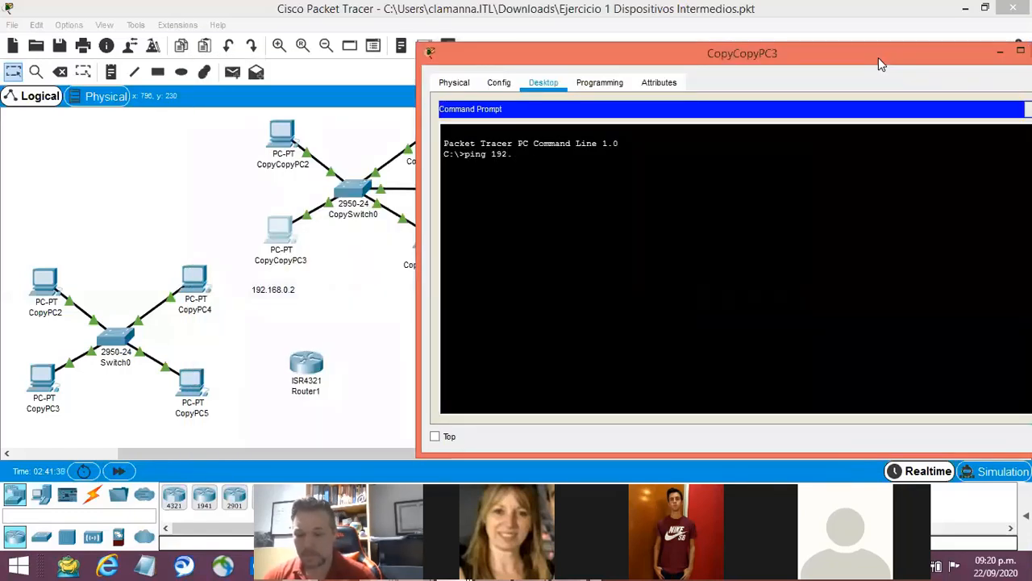
type("168.")
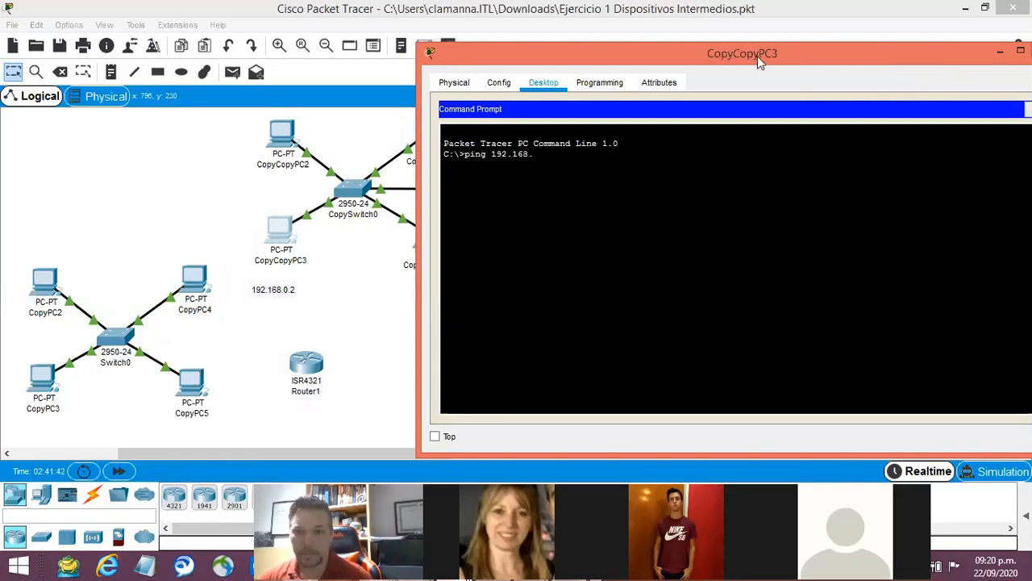
left_click_drag(758, 55, 406, 84)
type("10")
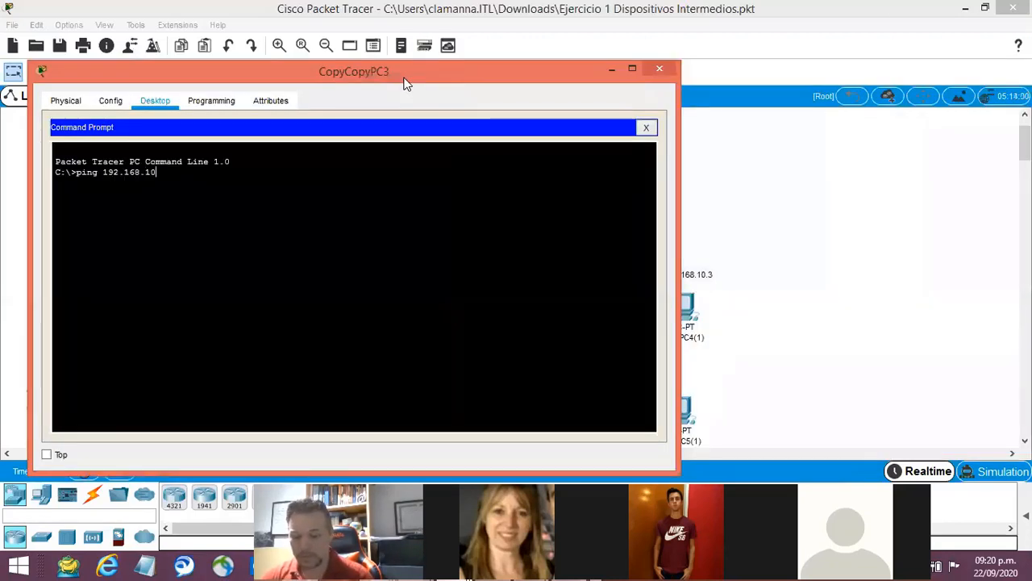
type(".3")
key("Return")
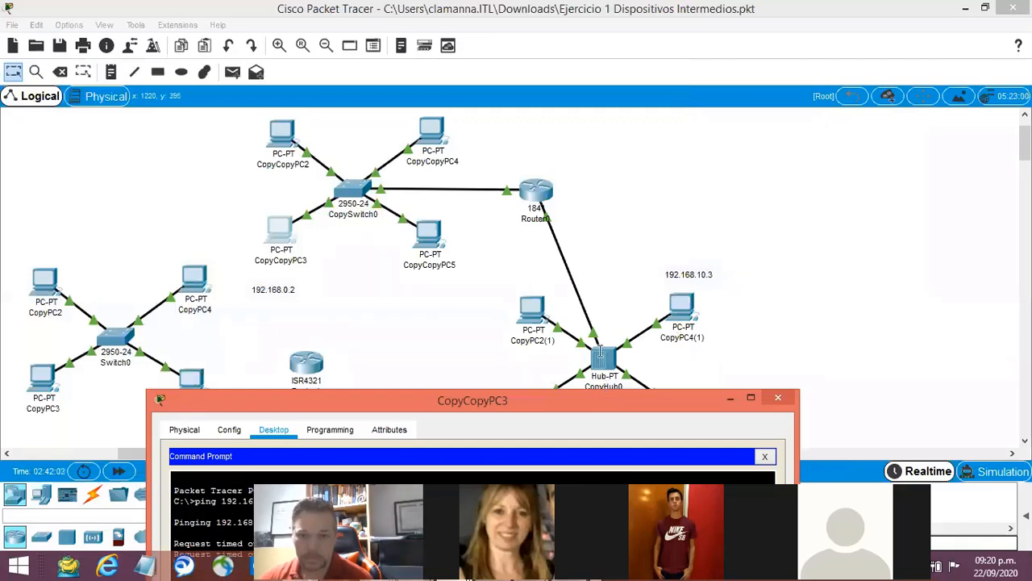
- Set the default gateway in CopyPC4(1)'s IP configuration to 192.168.10.1 and close that PC's window
left_click(680, 316)
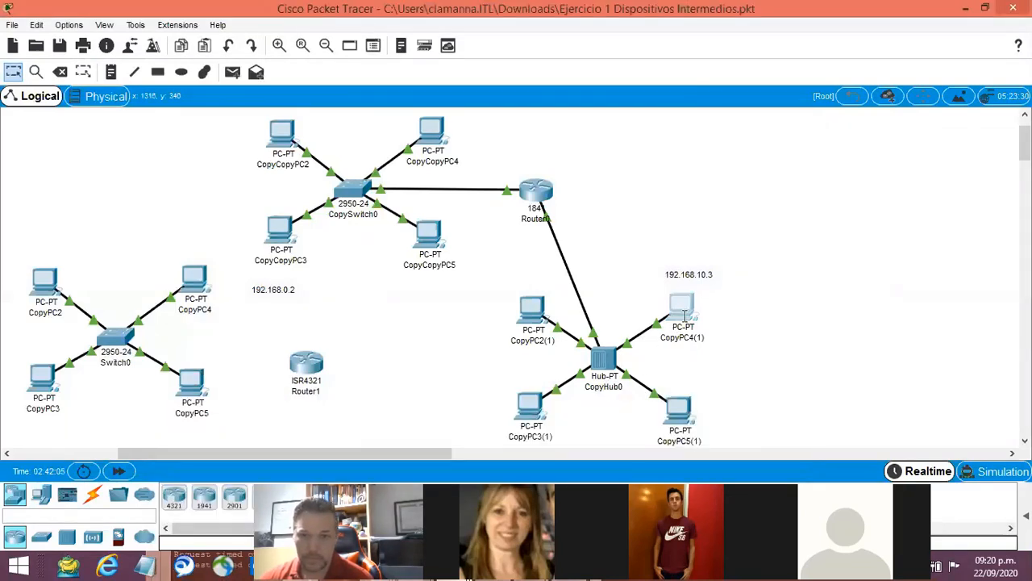
left_click(684, 314)
left_click(290, 177)
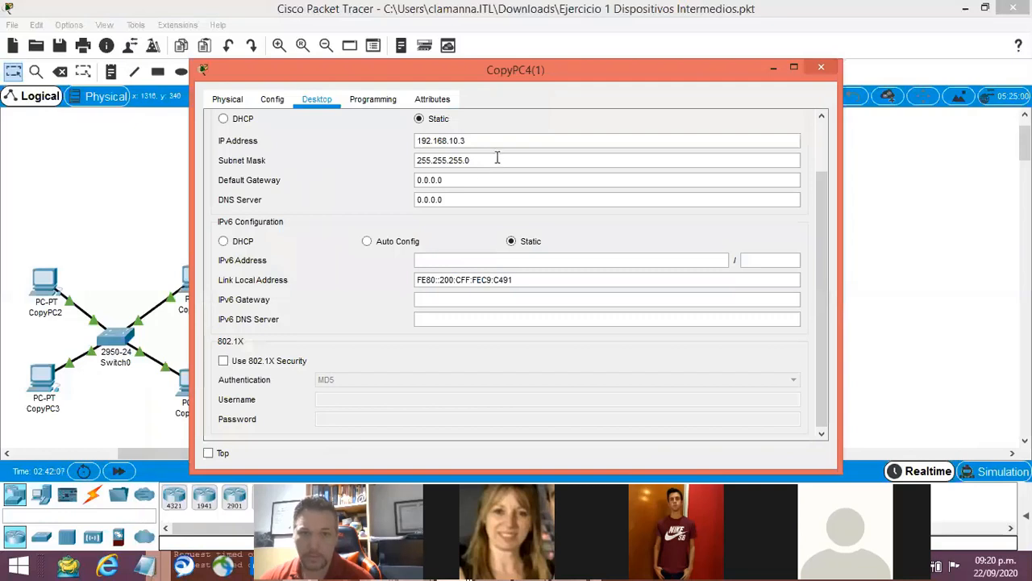
left_click_drag(488, 180, 330, 157)
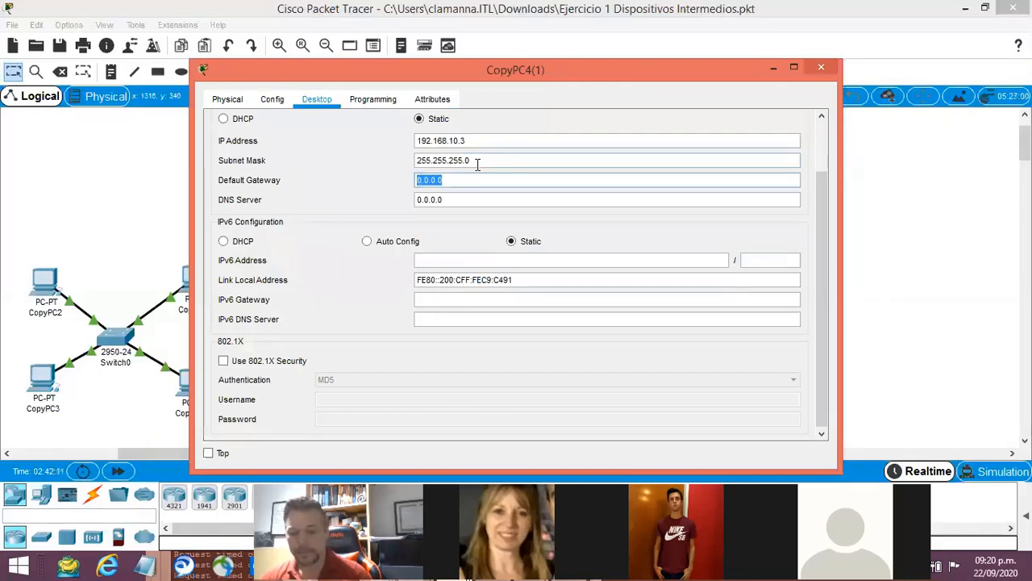
left_click_drag(535, 143, 405, 147)
key("ctrl+c")
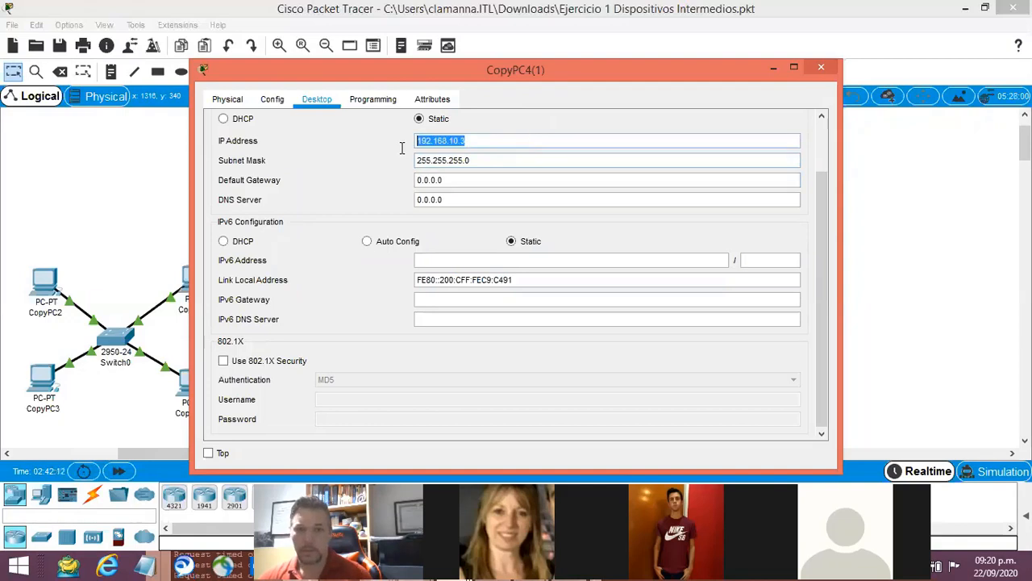
left_click(480, 180)
key("ctrl+a")
key("ctrl+v")
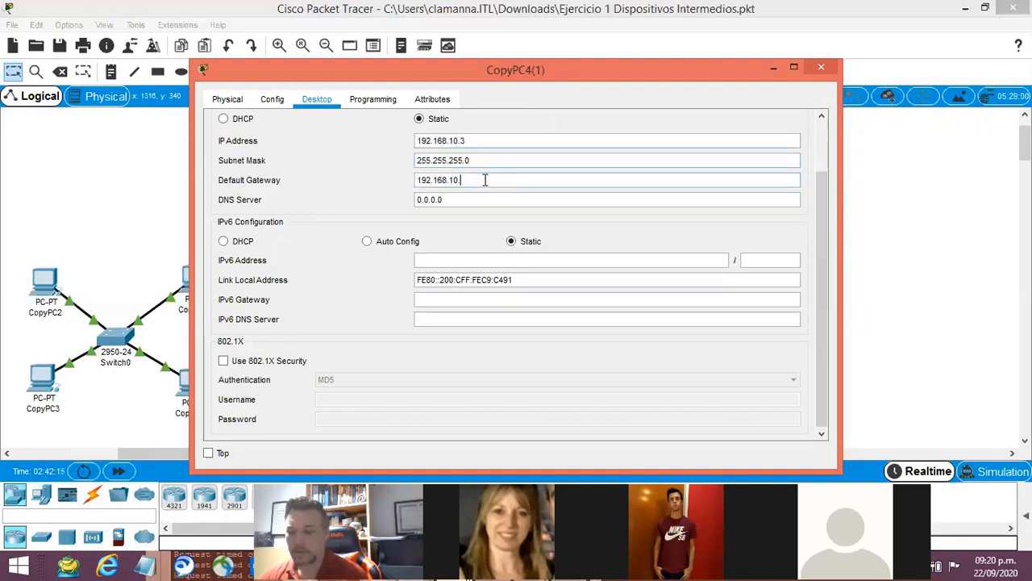
type("1")
left_click_drag(822, 176, 823, 121)
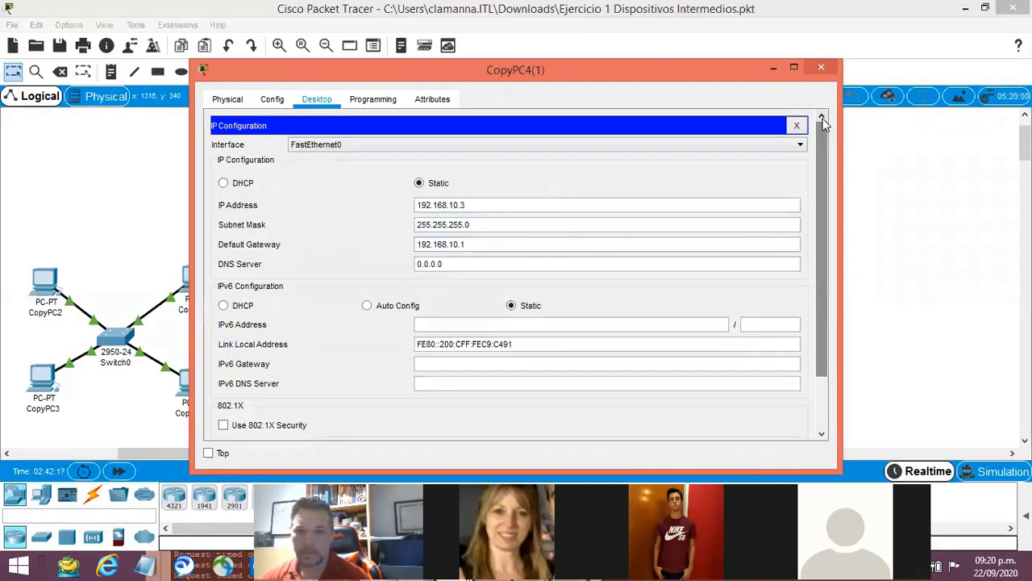
left_click(796, 125)
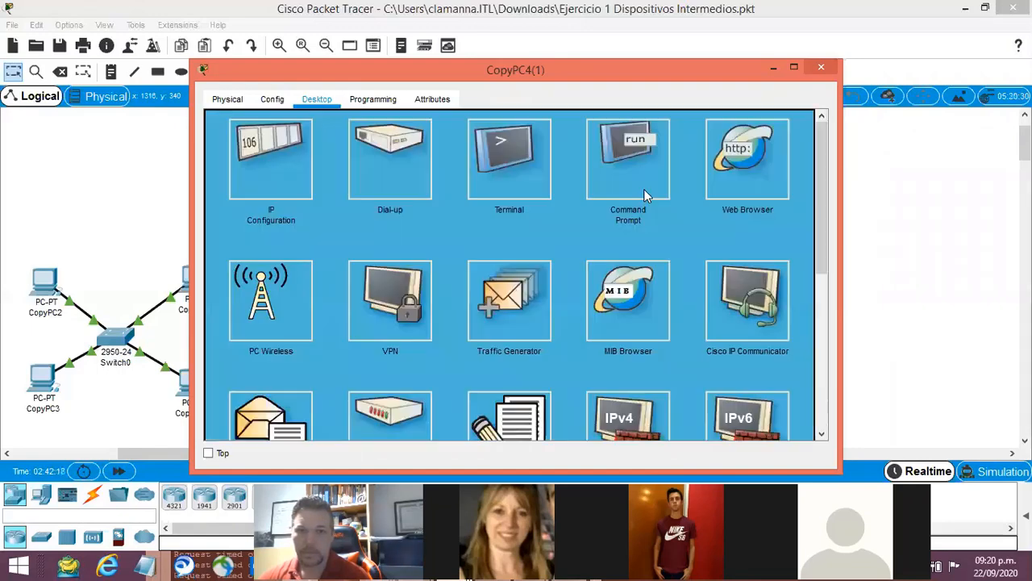
left_click(823, 69)
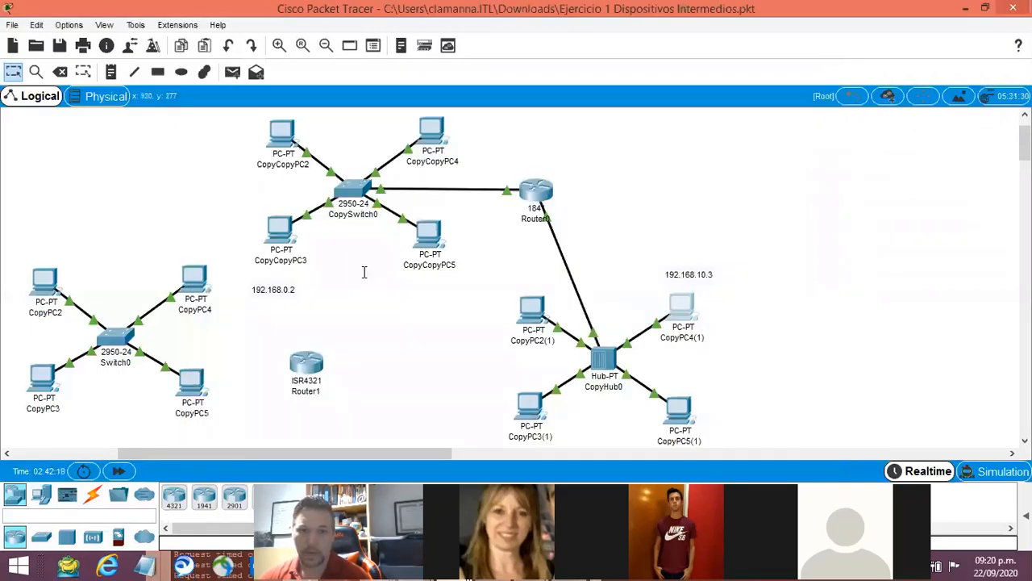
- Repeat the ping to 192.168.10.3 from CopyCopyPC3's command prompt, keeping its window clear of the topology
left_click(290, 249)
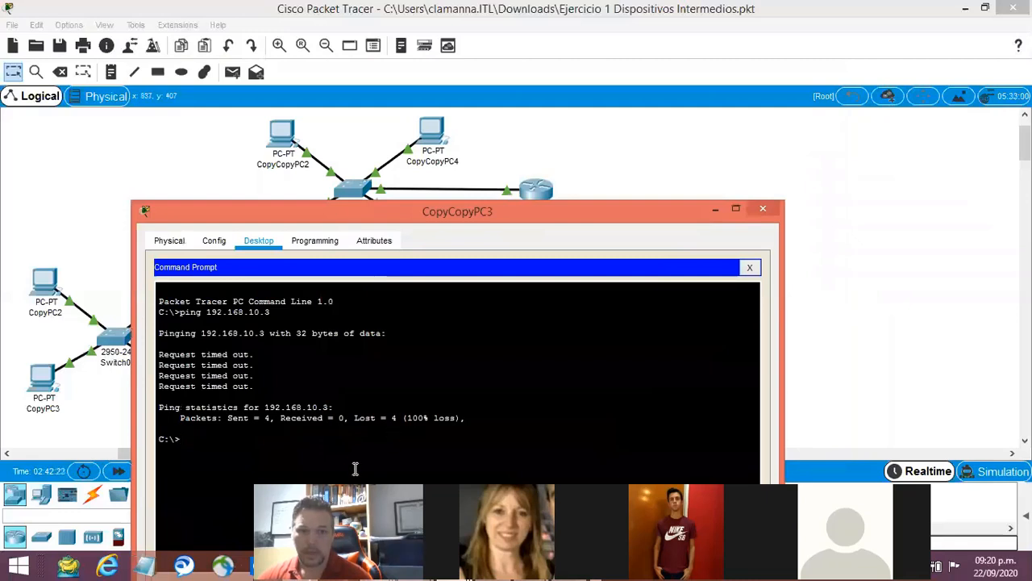
key("Up")
key("Return")
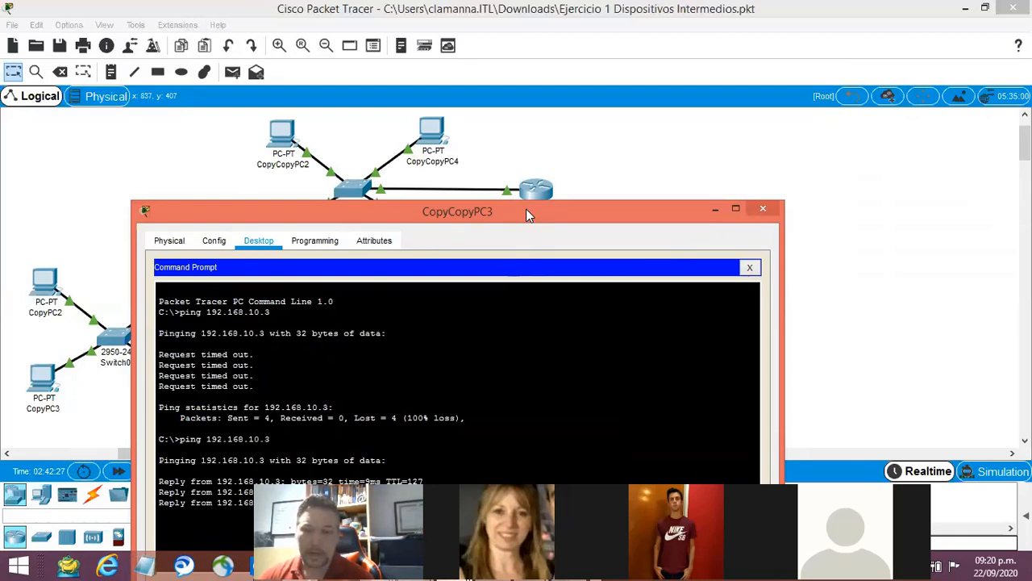
left_click_drag(525, 214, 501, 433)
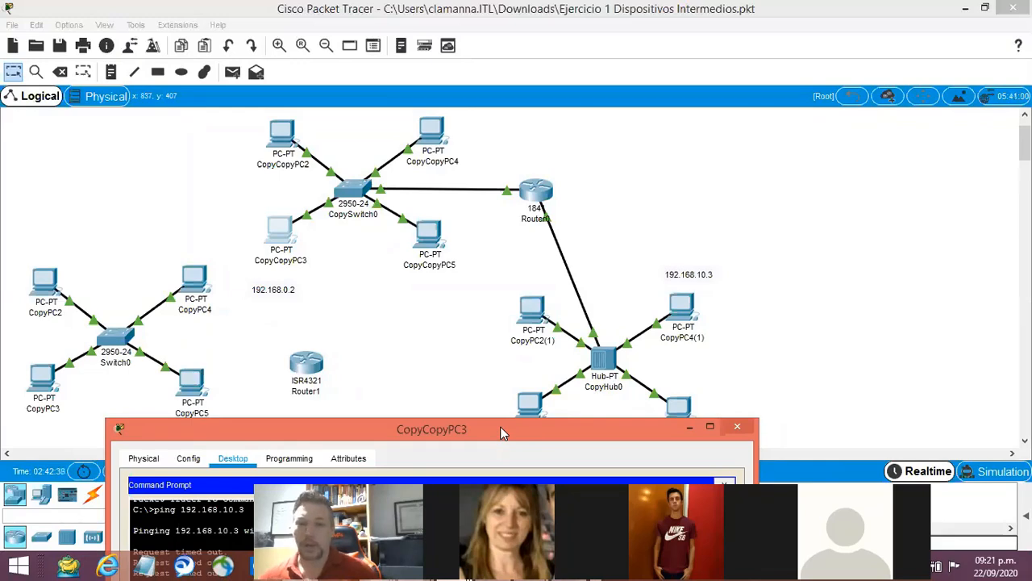
left_click_drag(524, 419, 854, 83)
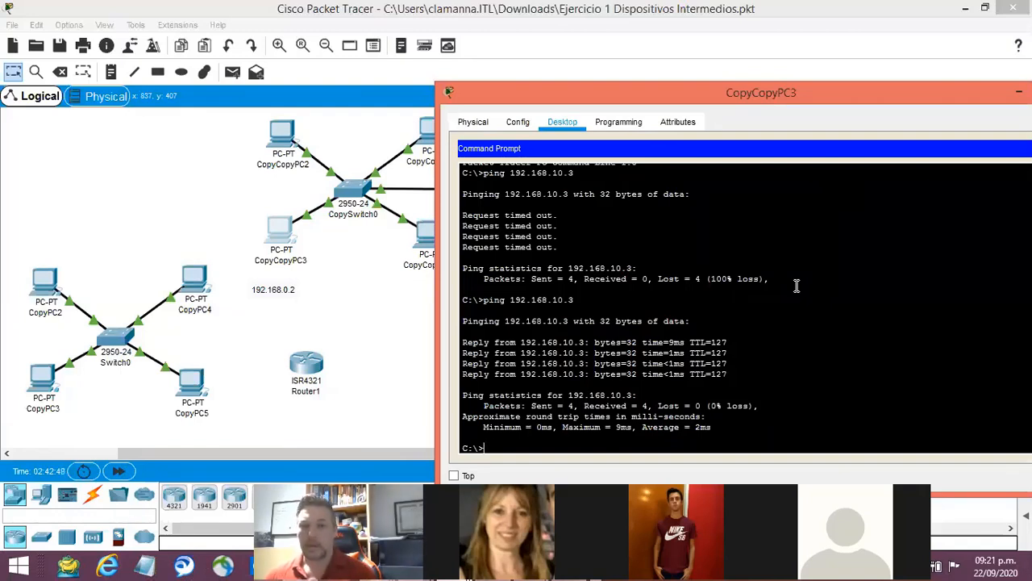
- Check the default gateway in CopyCopyPC3's IP configuration, then close the PC's window
left_click(518, 122)
left_click(567, 123)
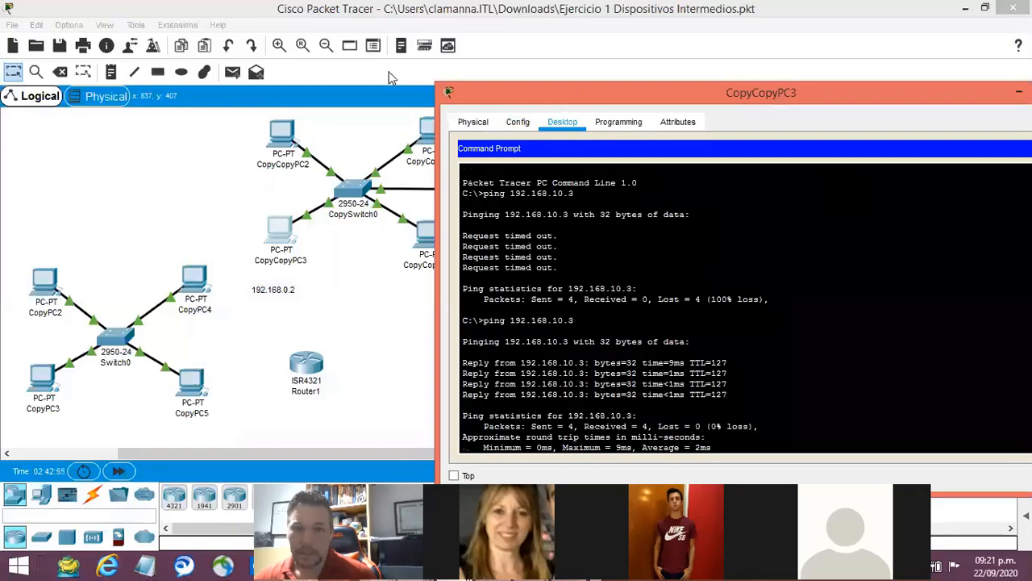
left_click_drag(562, 93, 328, 74)
left_click(816, 130)
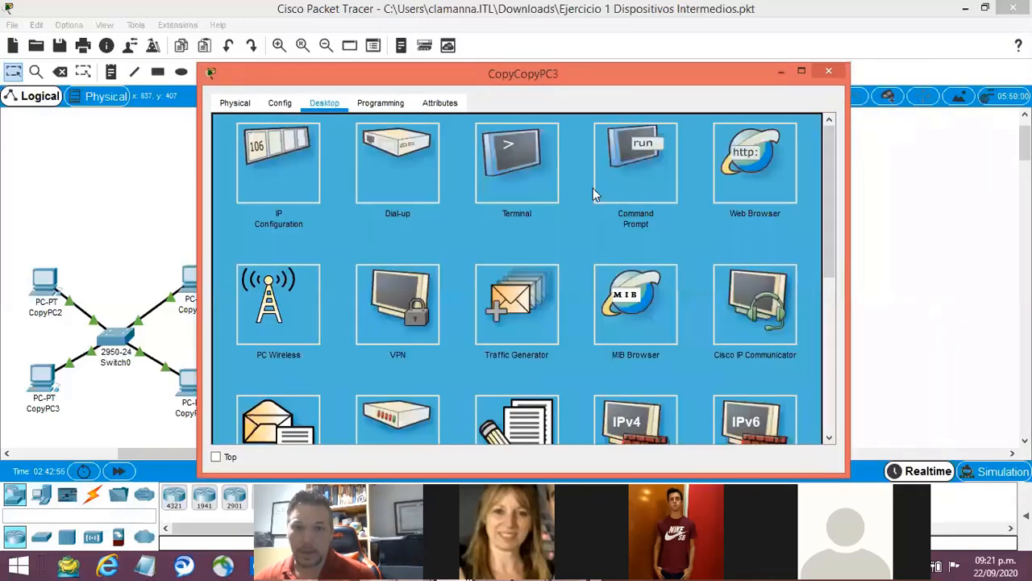
left_click(303, 181)
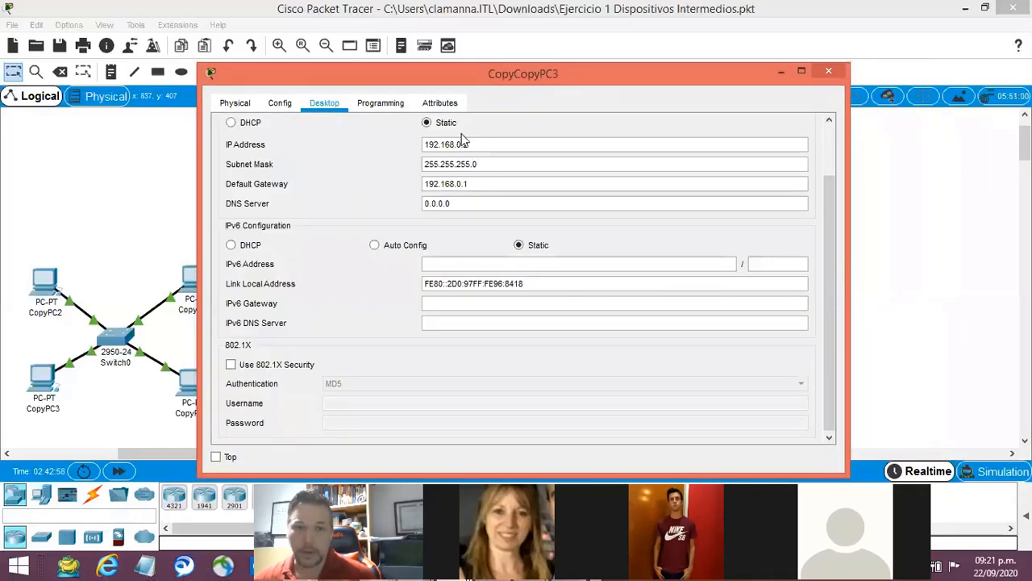
left_click_drag(493, 184, 389, 188)
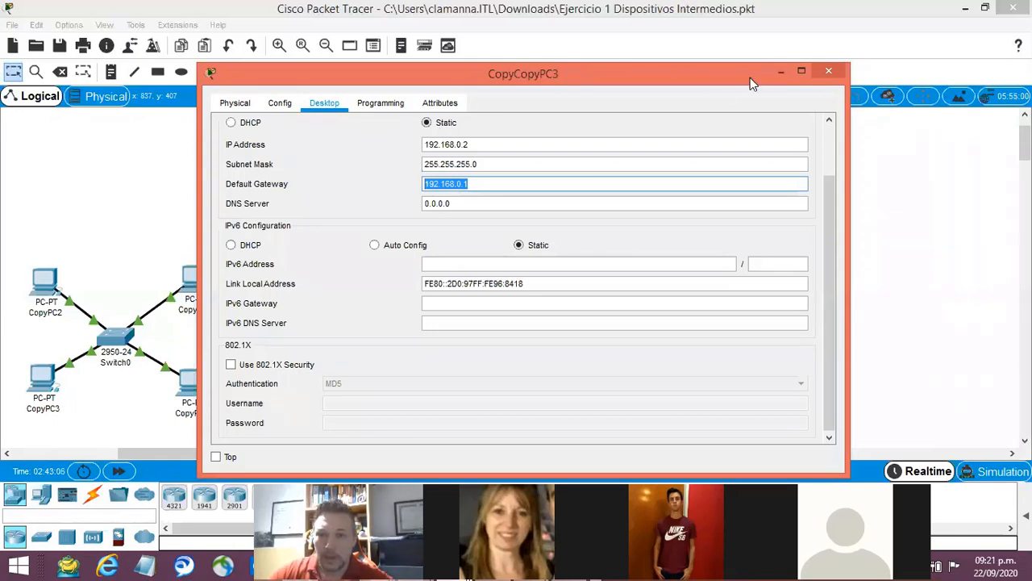
left_click(512, 184)
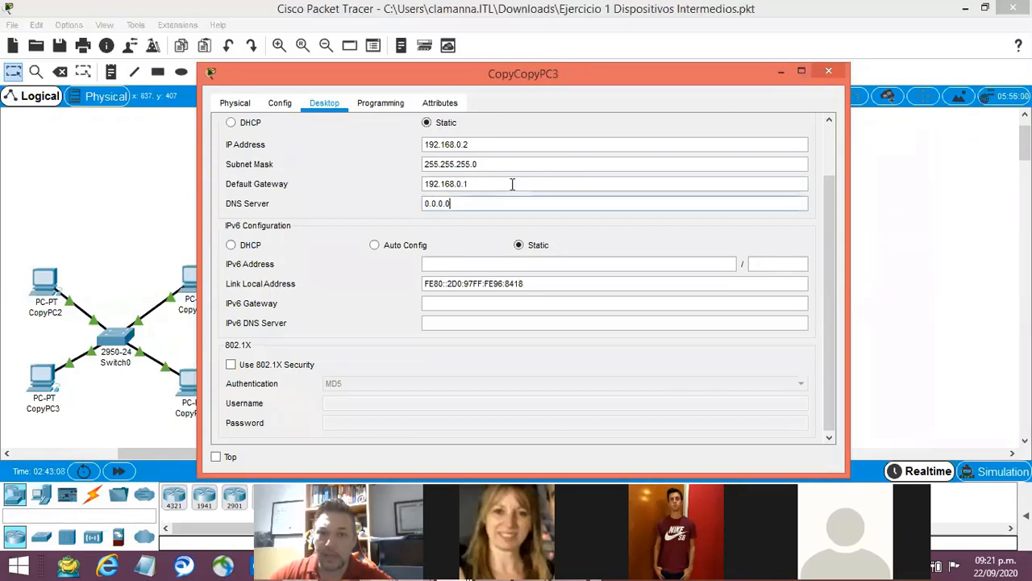
left_click(829, 71)
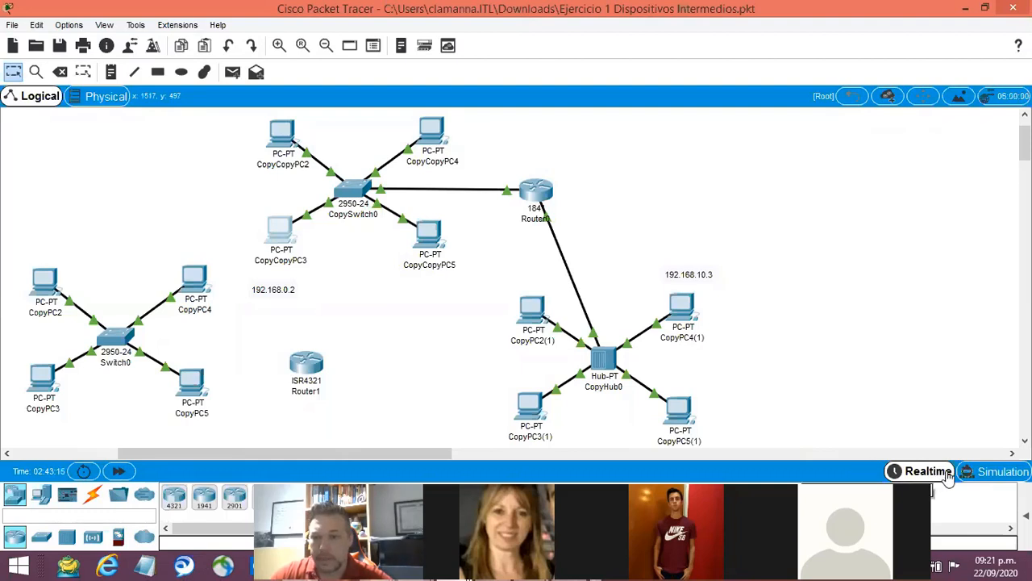
- Switch to simulation mode and filter the event list to show only ICMP events
left_click(992, 471)
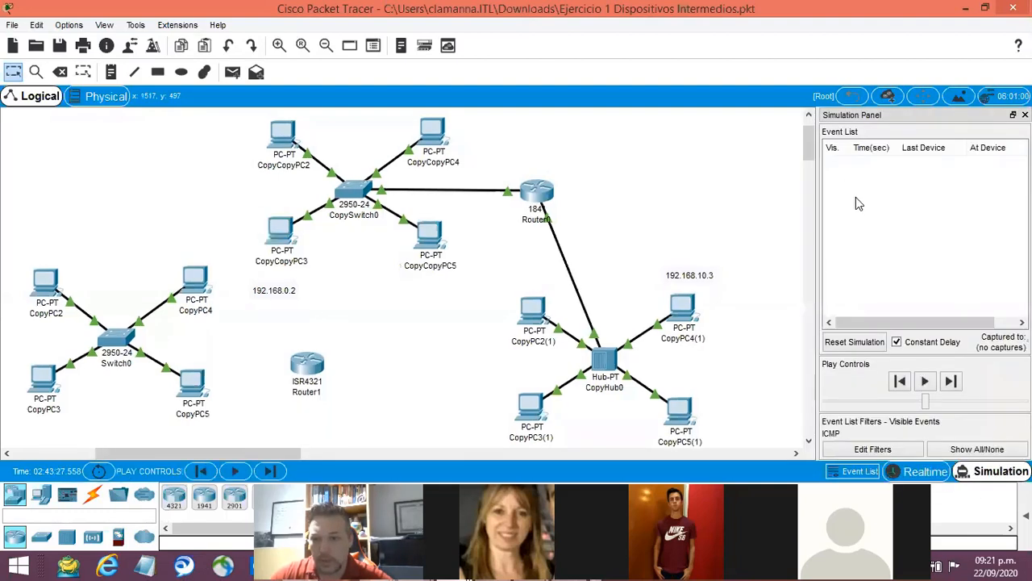
left_click(962, 454)
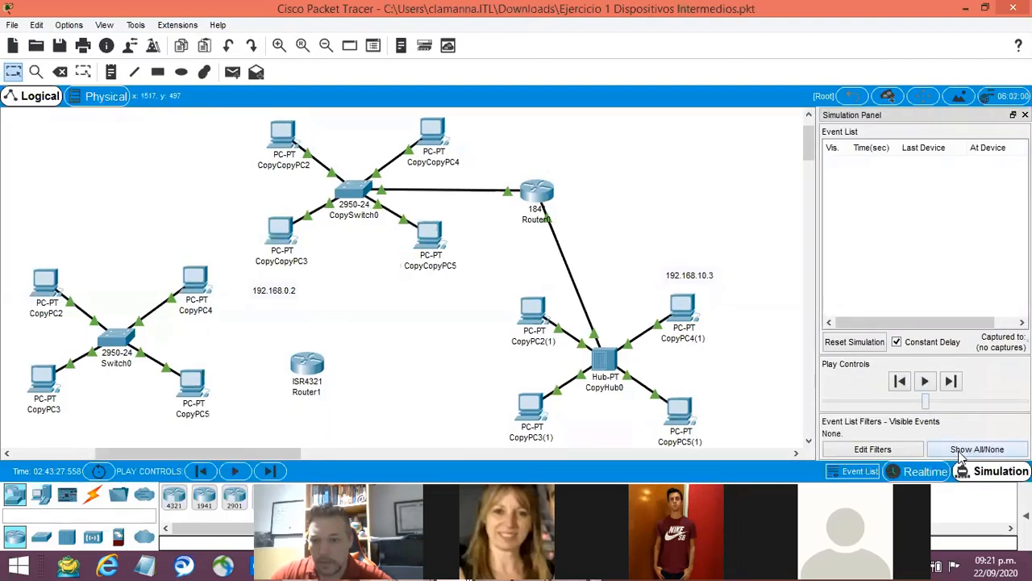
left_click(907, 454)
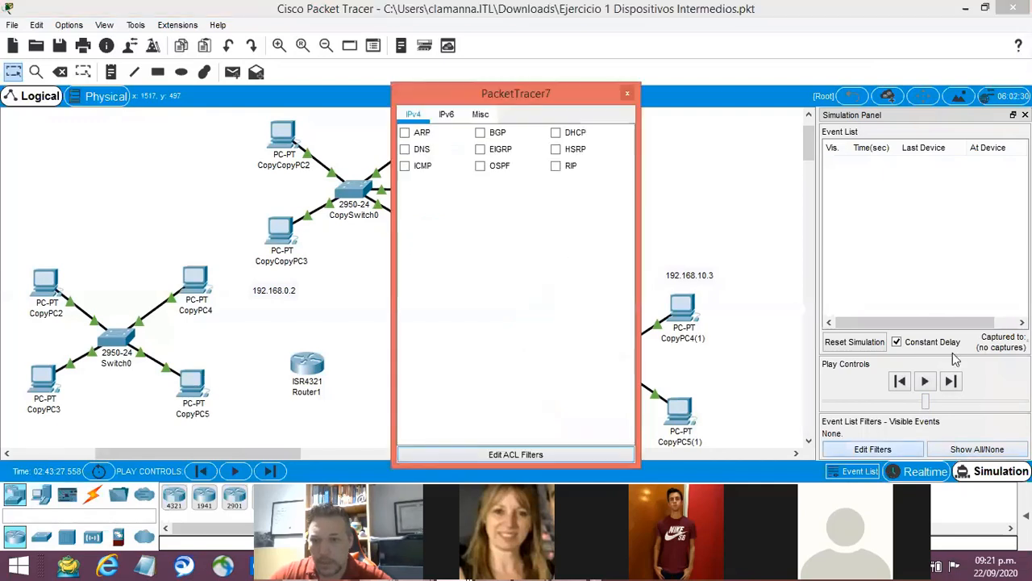
left_click(409, 169)
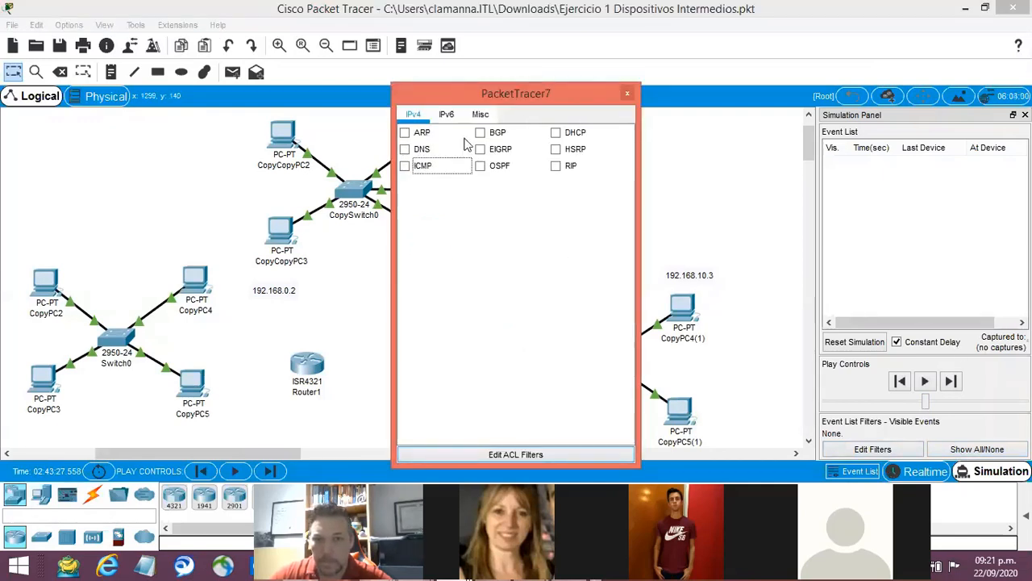
left_click(405, 168)
left_click(627, 94)
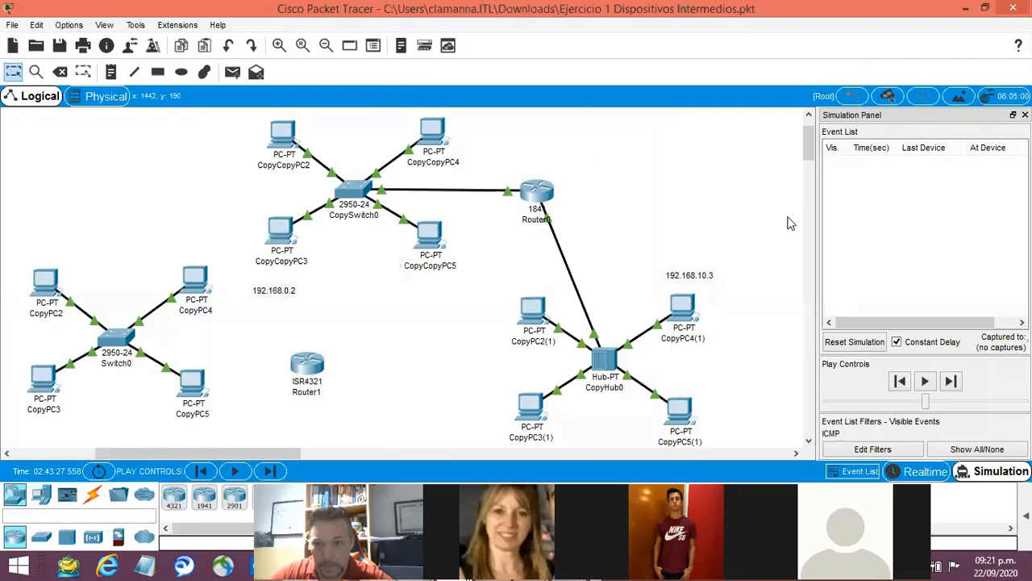
- Open CopyCopyPC3's device window
left_click(293, 242)
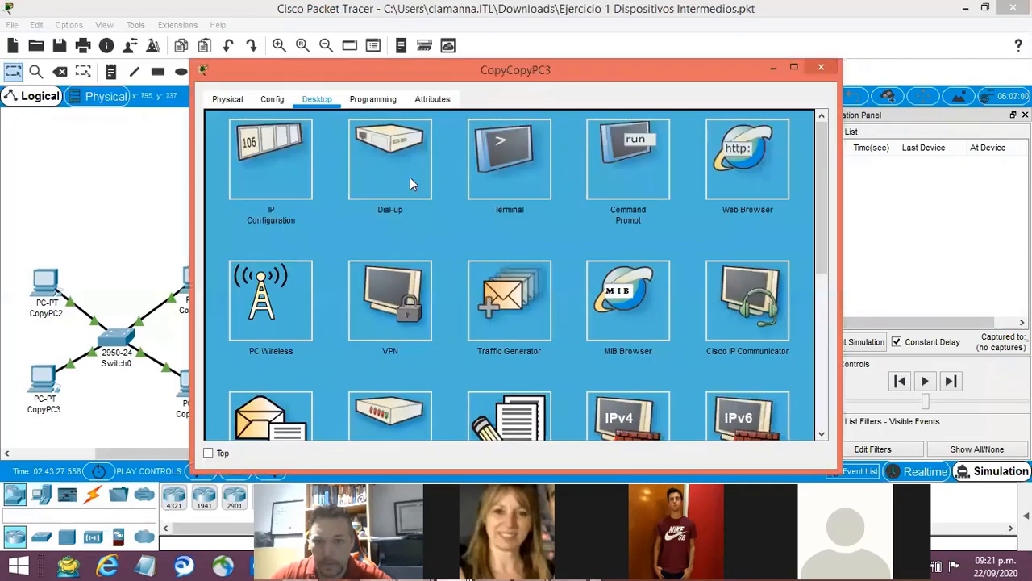
left_click(498, 153)
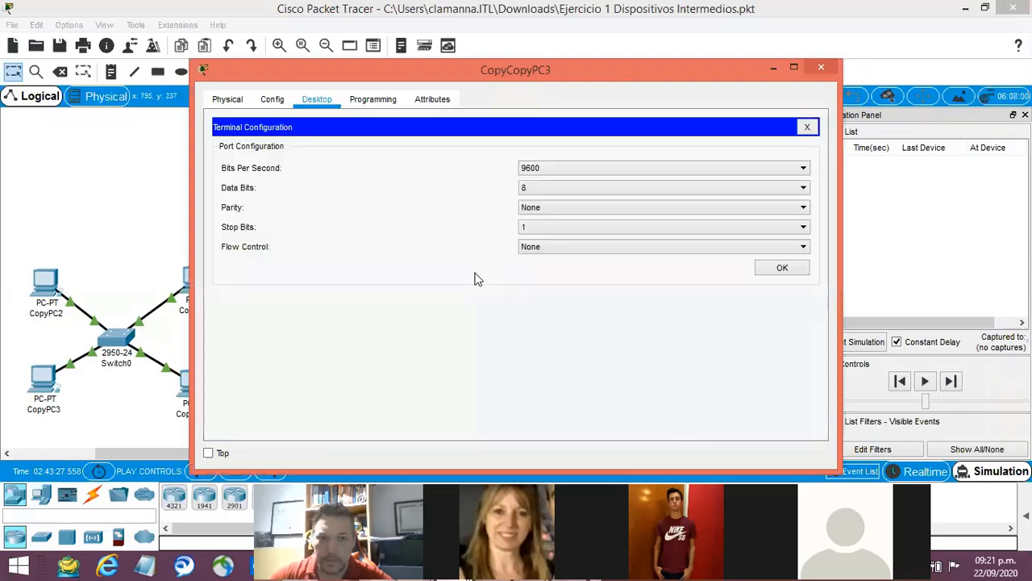
left_click(272, 99)
left_click(316, 98)
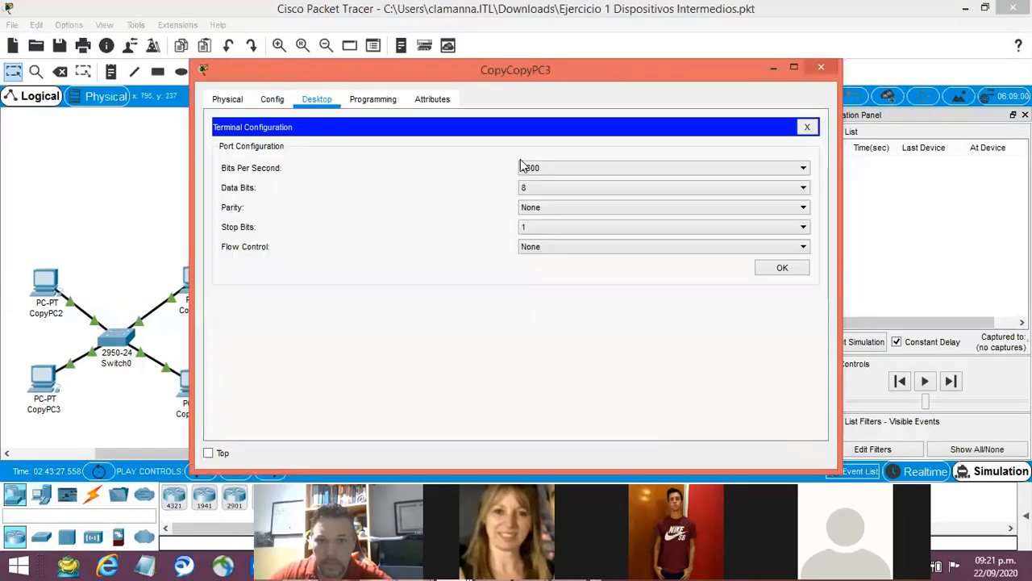
left_click(227, 100)
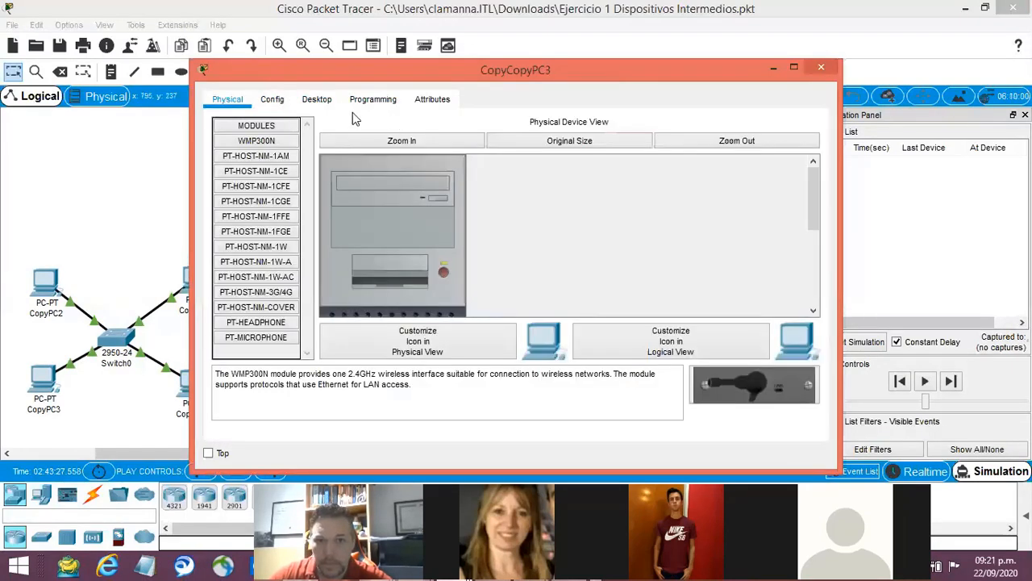
left_click(316, 100)
left_click(807, 127)
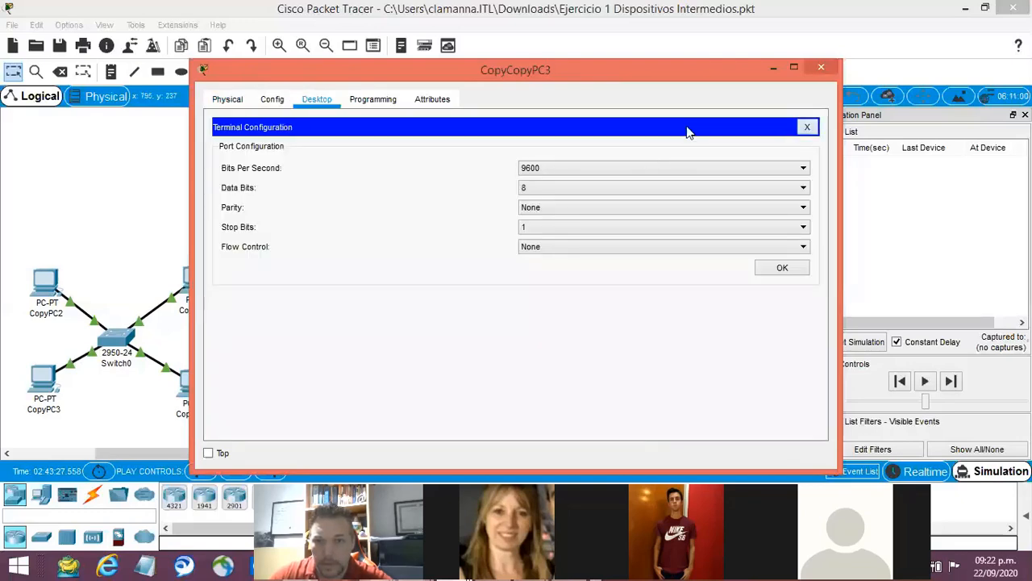
- Repeat the ping to 192.168.10.3 from CopyCopyPC3's command prompt and minimize the PC's window to expose the topology
left_click(600, 176)
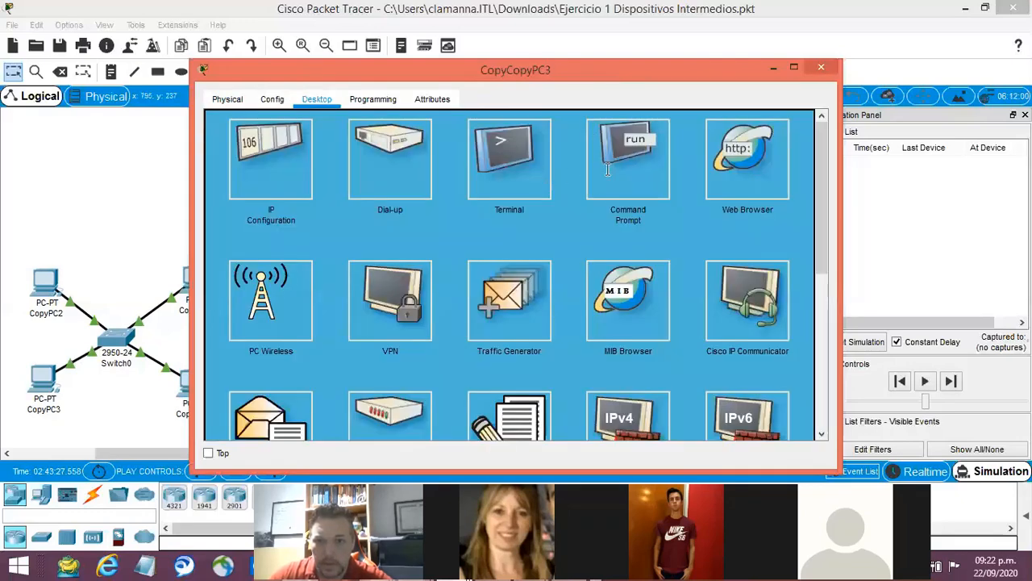
key("Up")
key("Return")
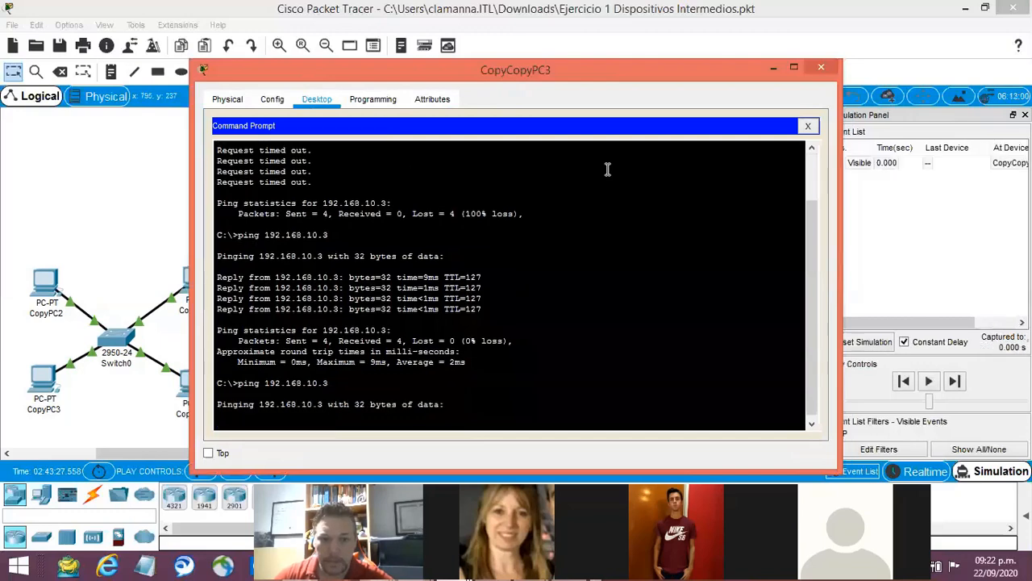
left_click(774, 68)
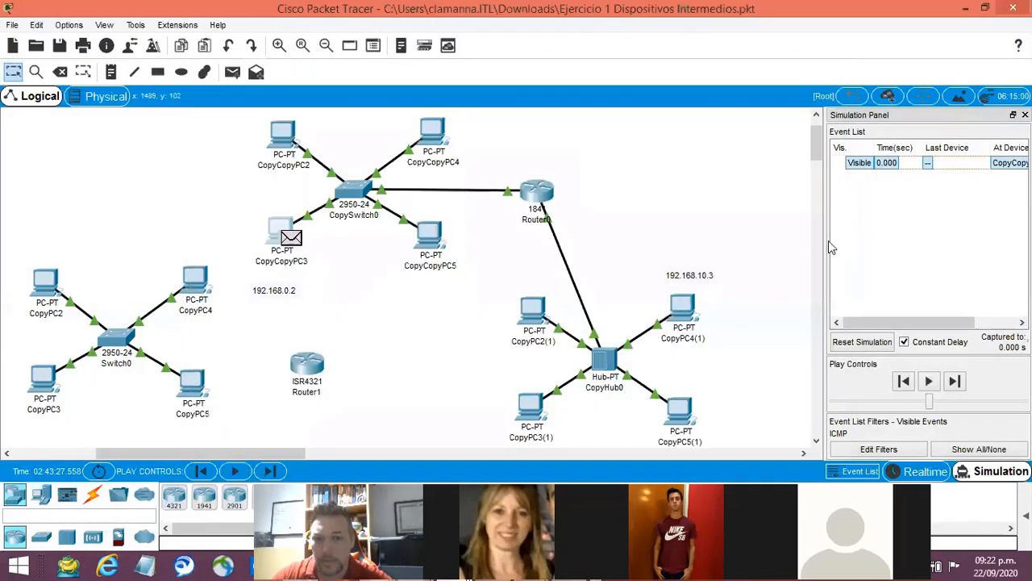
- Advance the simulation event by event to follow the ICMP request from CopyCopyPC3 through CopySwitch0, Router0 and CopyHub0 to CopyPC4(1)
left_click(958, 387)
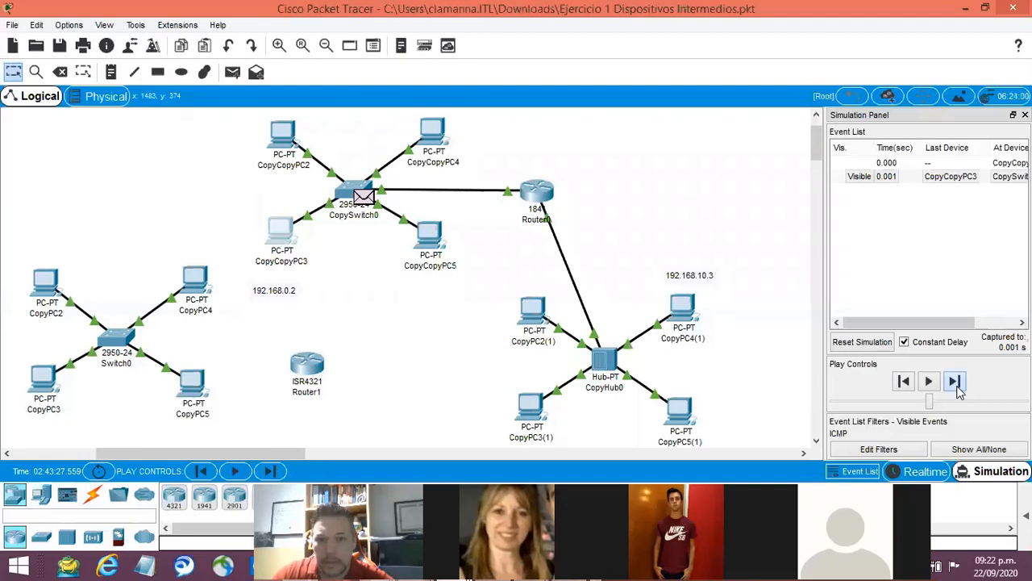
left_click(958, 387)
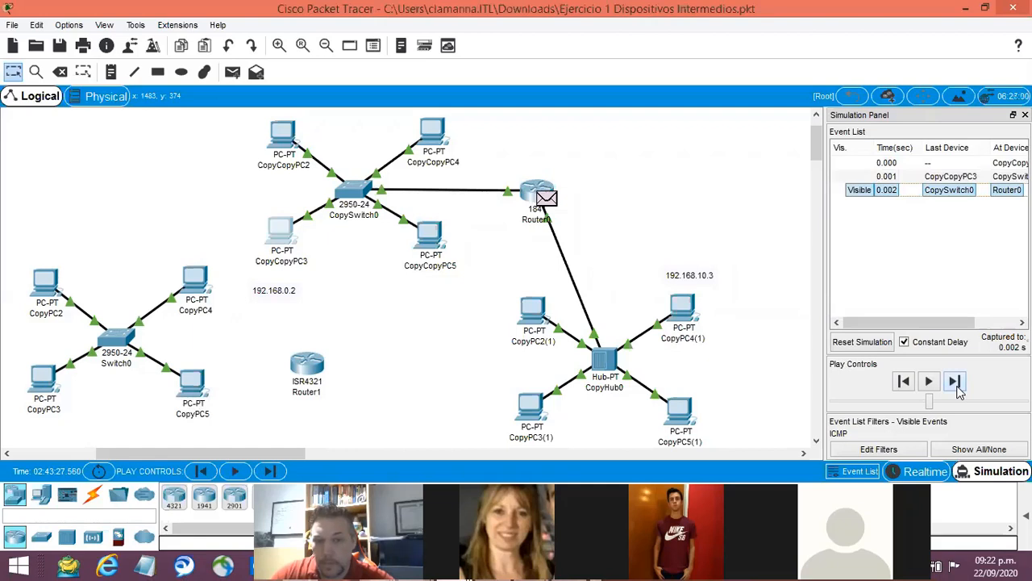
left_click(955, 383)
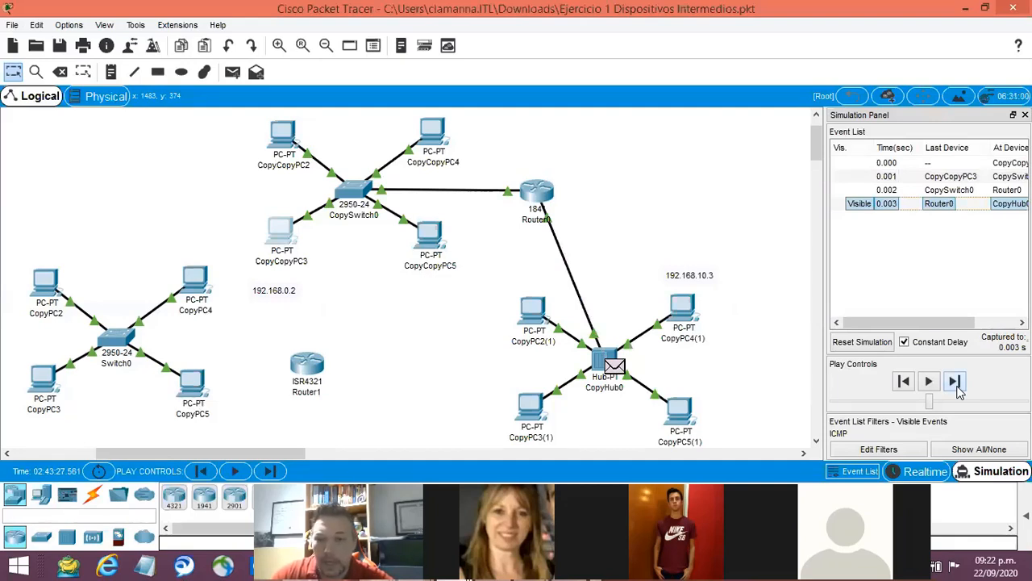
left_click(957, 387)
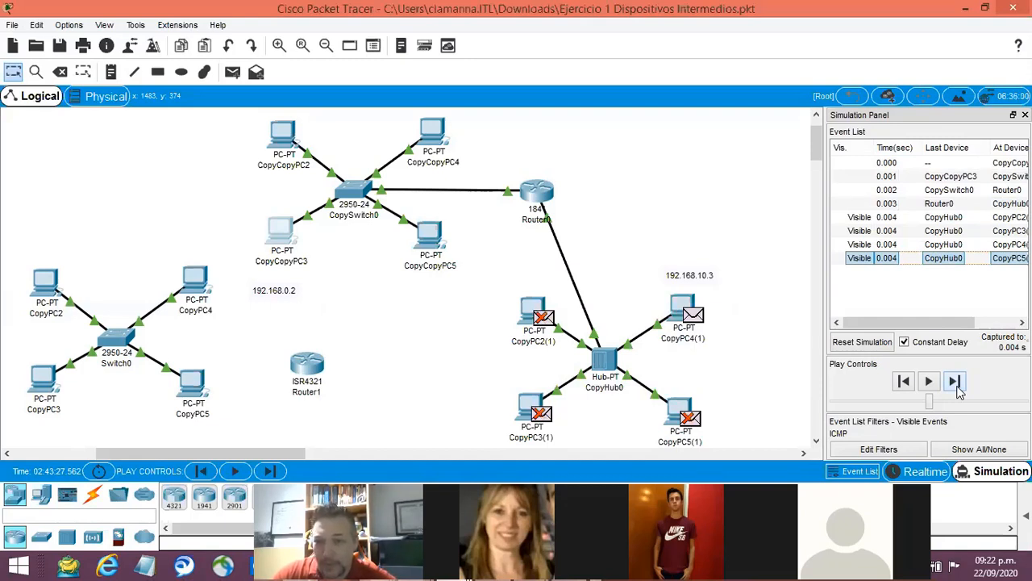
- Advance the simulation event by event to follow the reply from CopyPC4(1) back to CopyCopyPC3, continuing to the next ping request
left_click(955, 381)
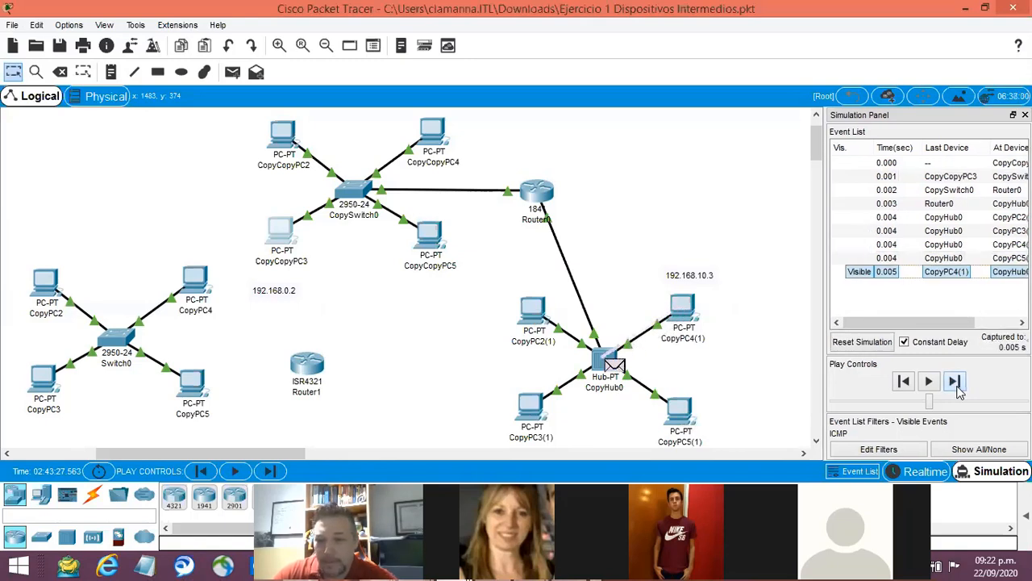
left_click(954, 382)
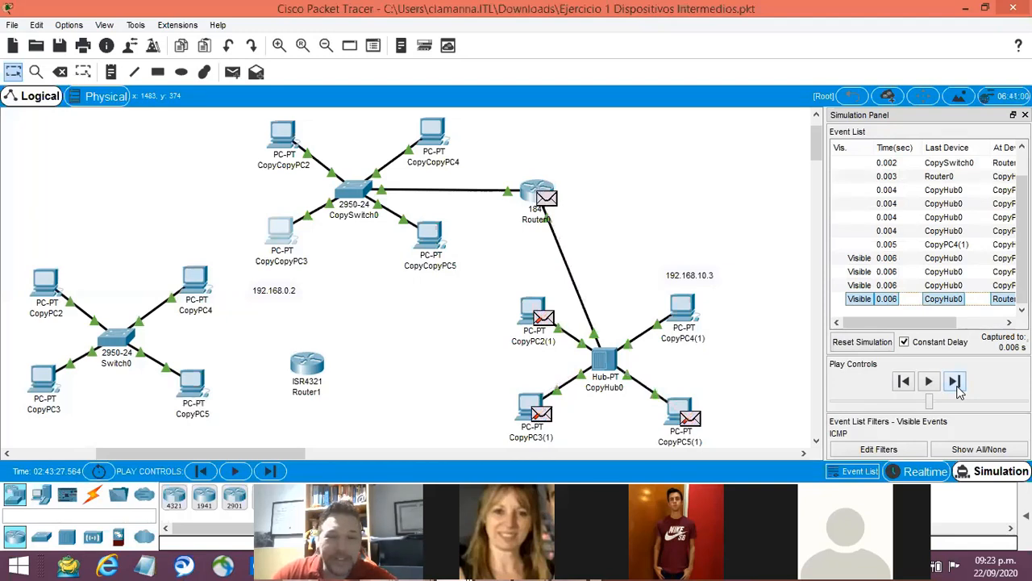
left_click(959, 387)
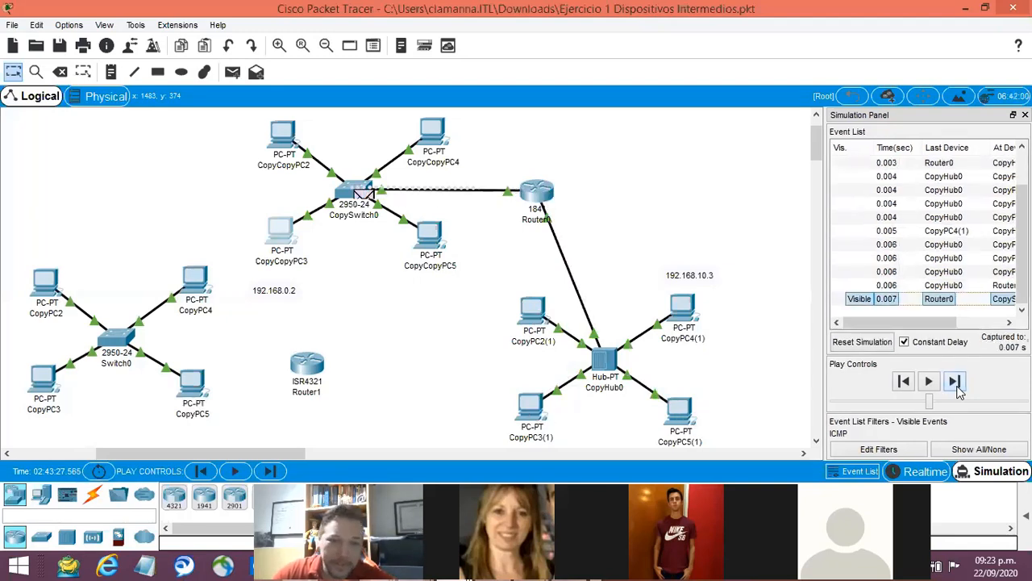
left_click(959, 387)
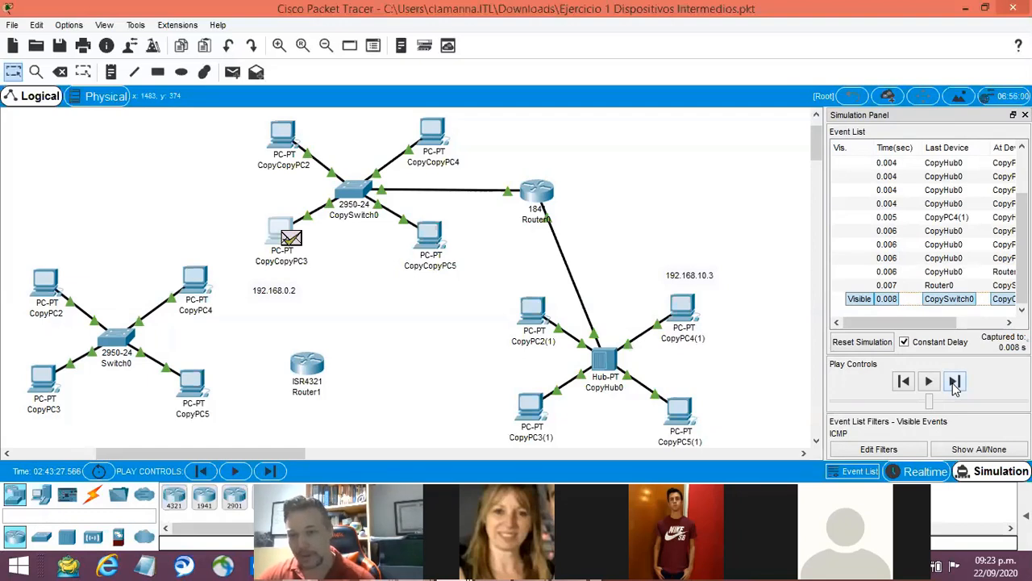
left_click(955, 386)
left_click(955, 386)
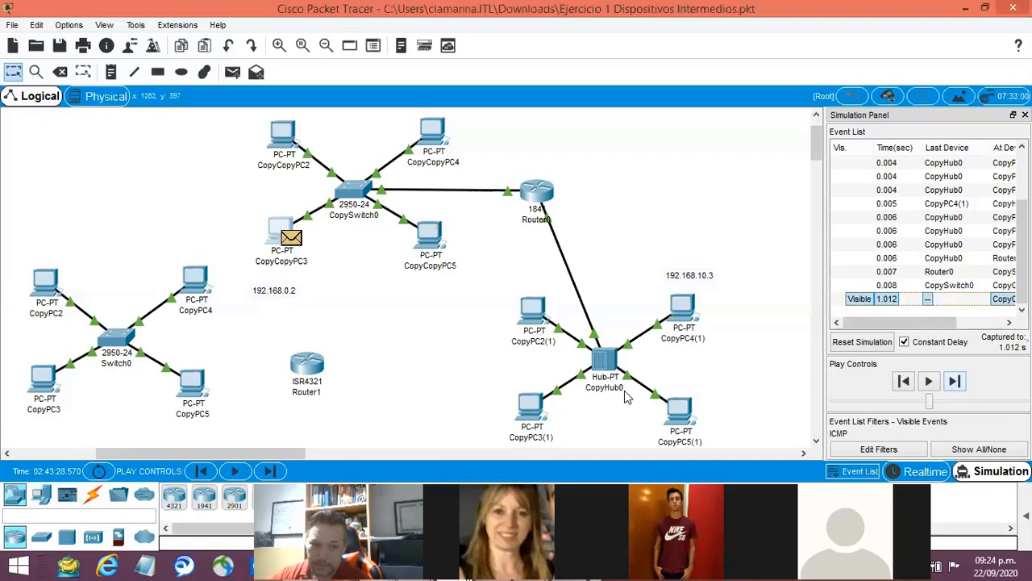
- Review the PC, hub and switch networks beside the routed topology, then close the Simulation Panel
left_click_drag(145, 453, 85, 439)
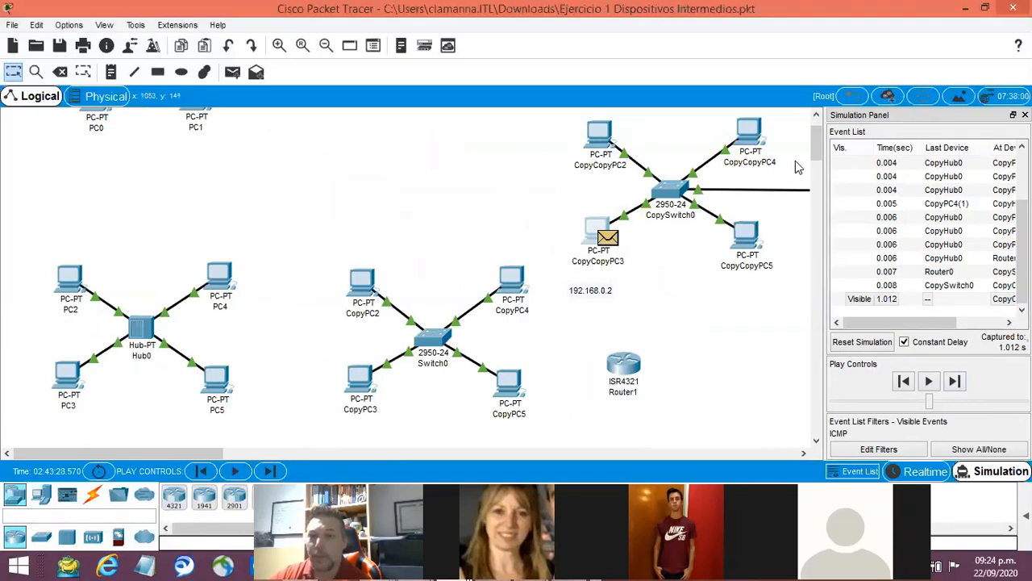
left_click_drag(816, 146, 817, 127)
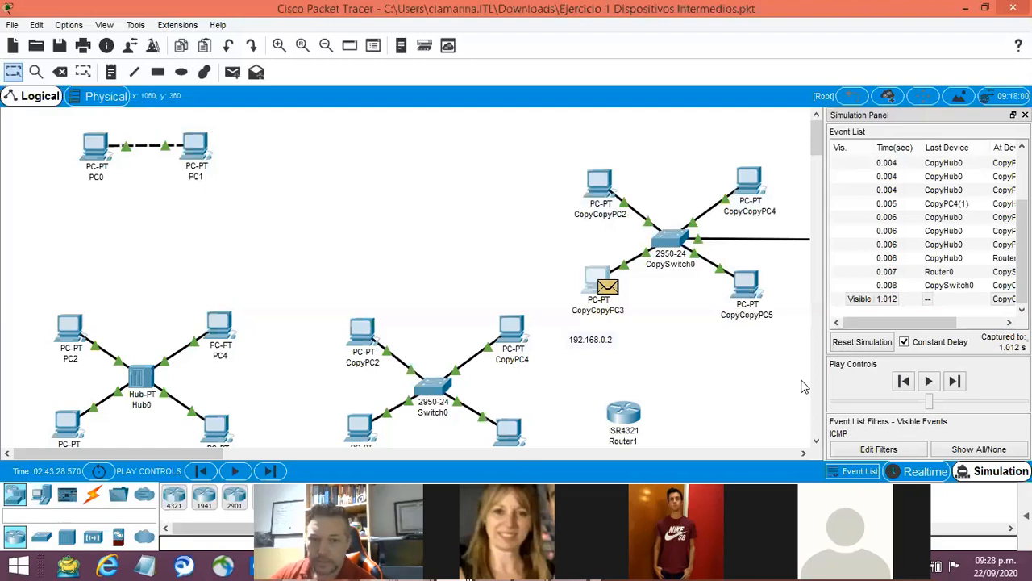
left_click_drag(180, 454, 297, 460)
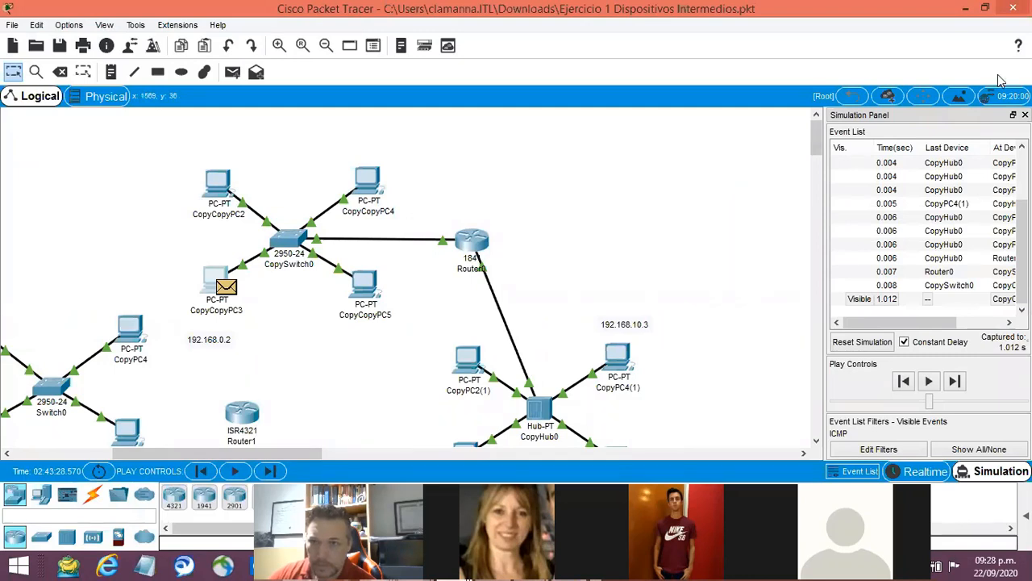
left_click(1025, 115)
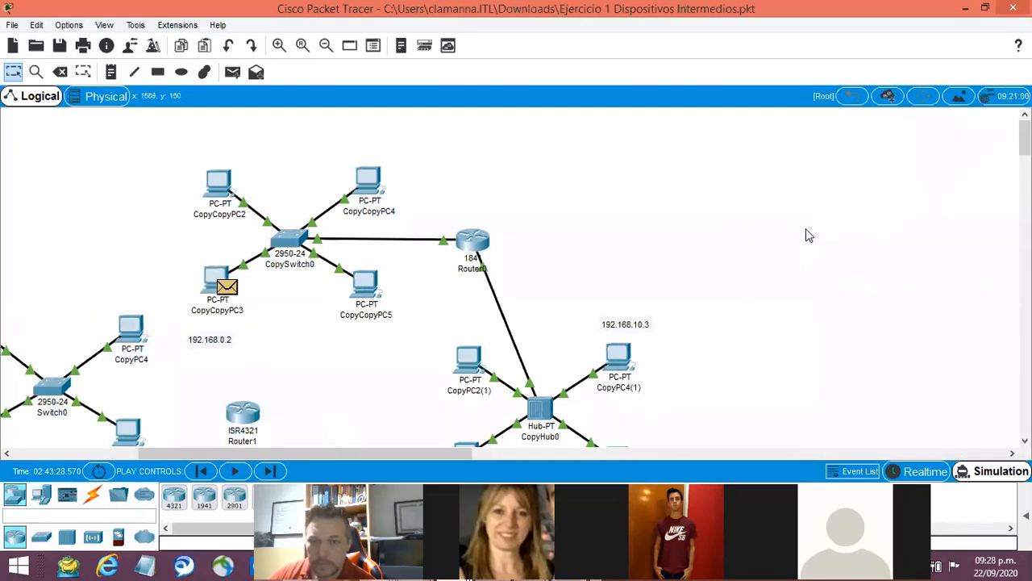
- Move Router0 slightly closer to CopyHub0, and briefly view its global settings before closing the device window
scroll(809, 234, "down", 2)
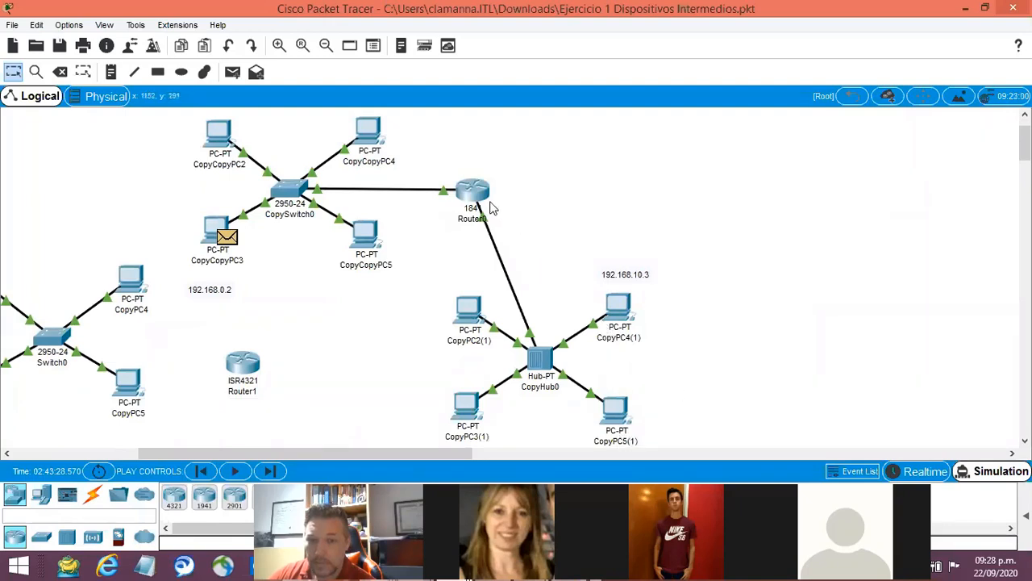
left_click_drag(491, 204, 504, 235)
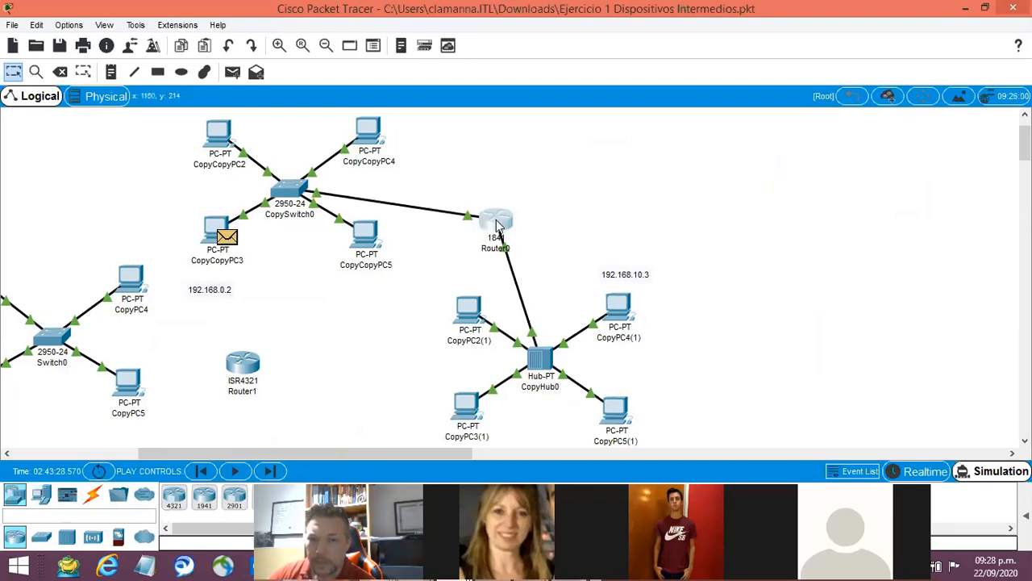
left_click(499, 225)
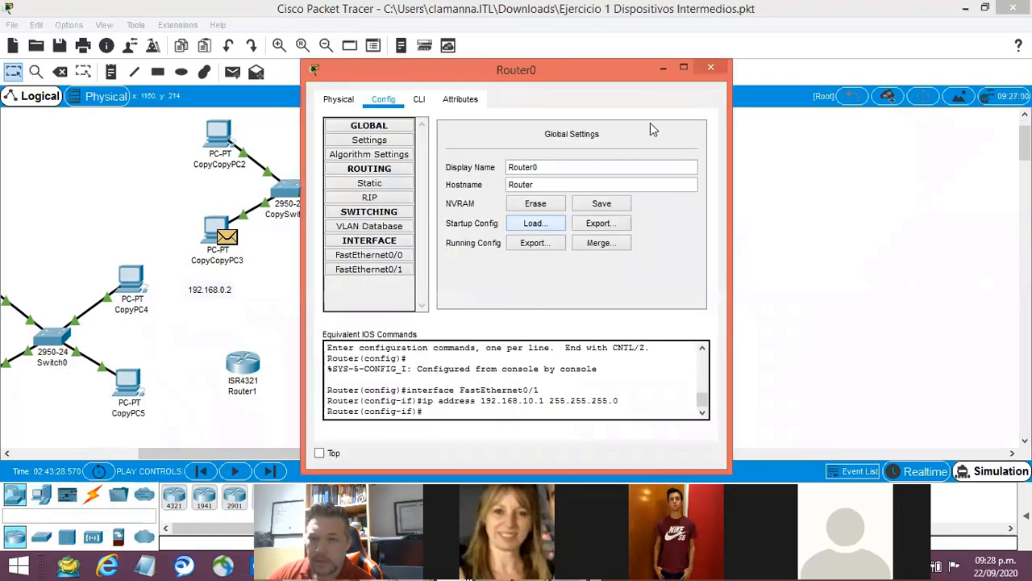
left_click(711, 68)
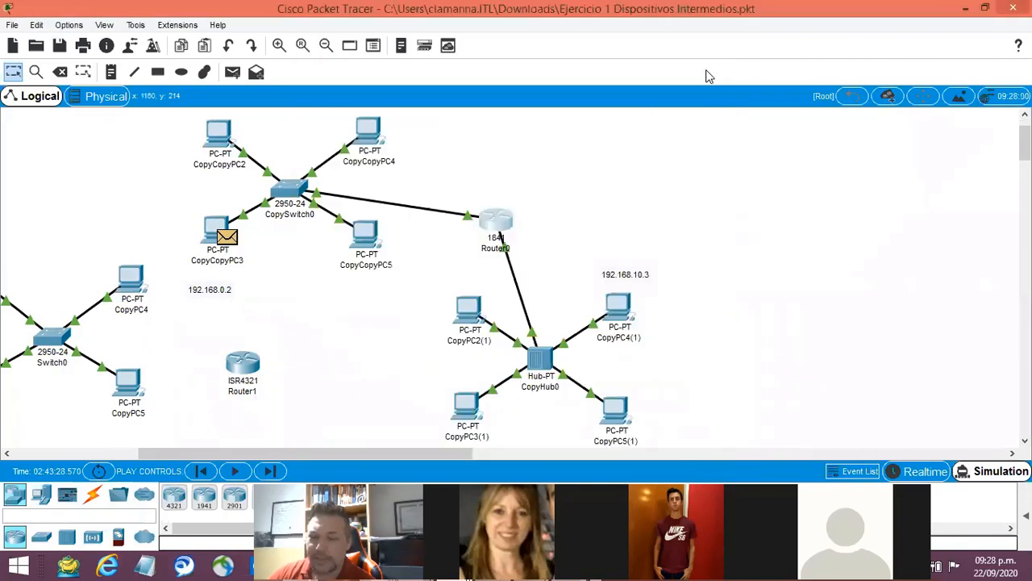